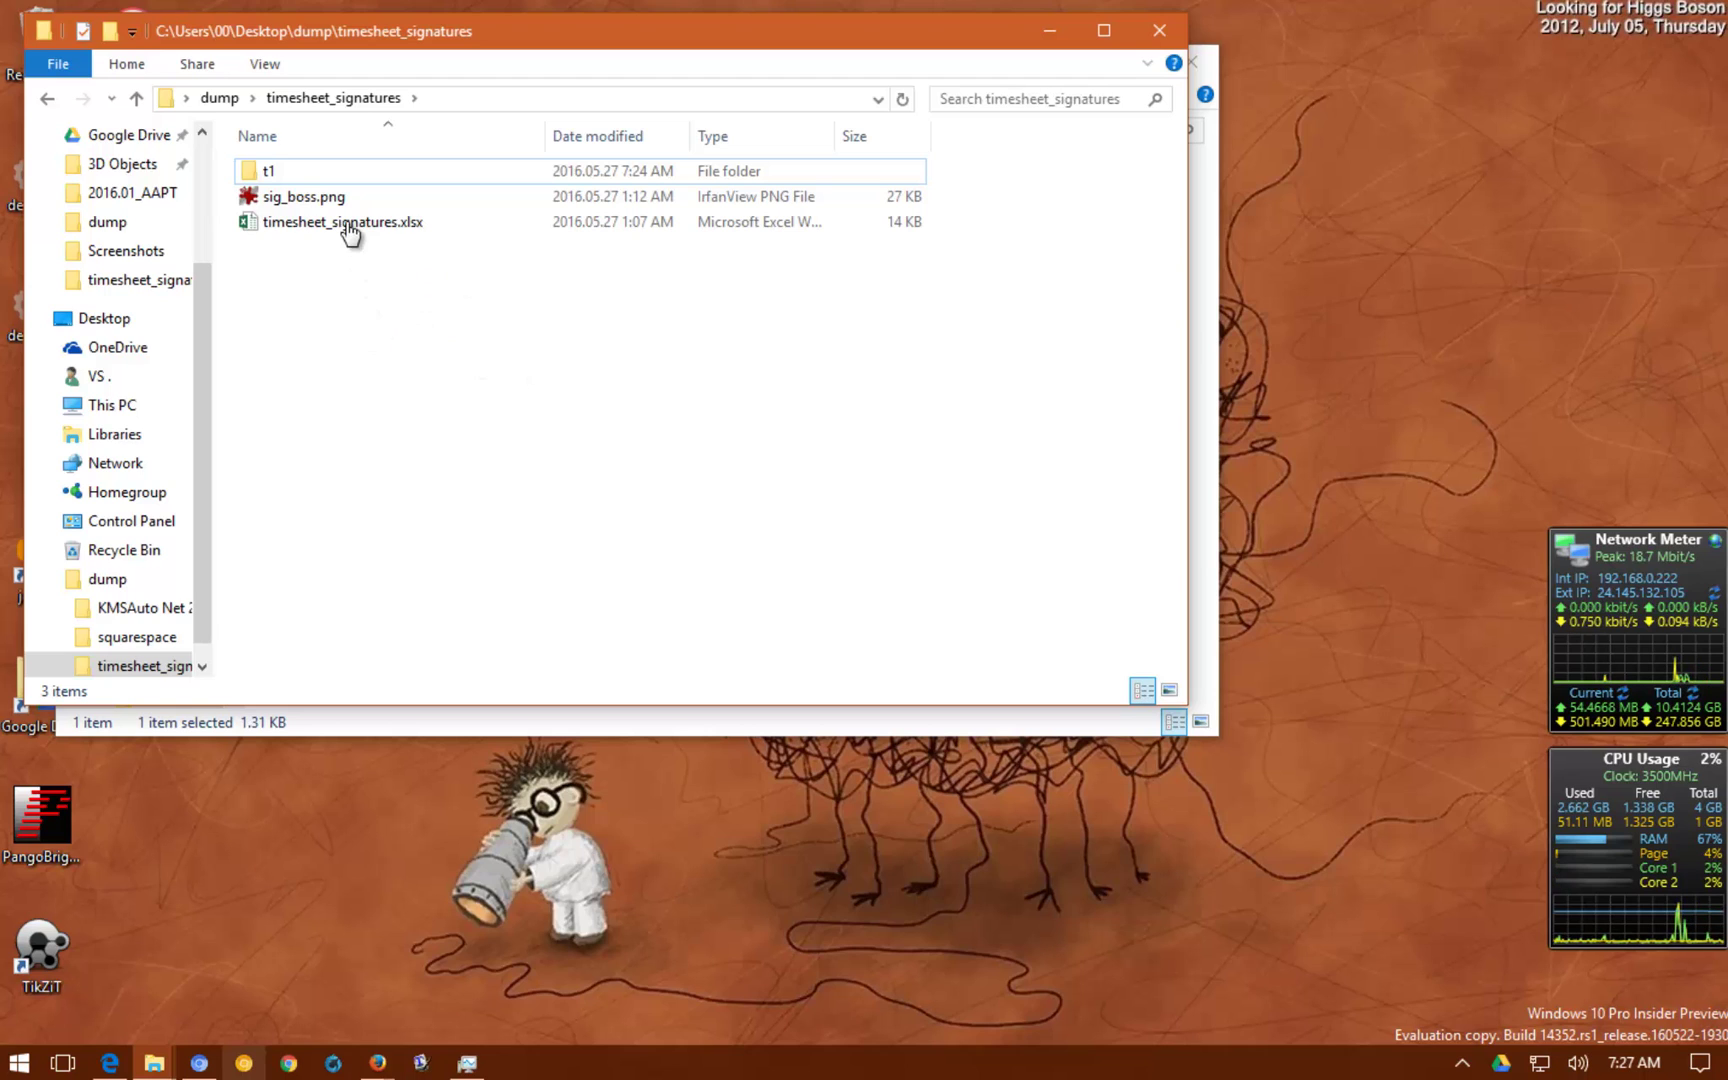
Open sig_boss.png from the timesheet_signatures folder to view the BOSS signature
{"action": "double_click", "coordinate": [330, 197]}
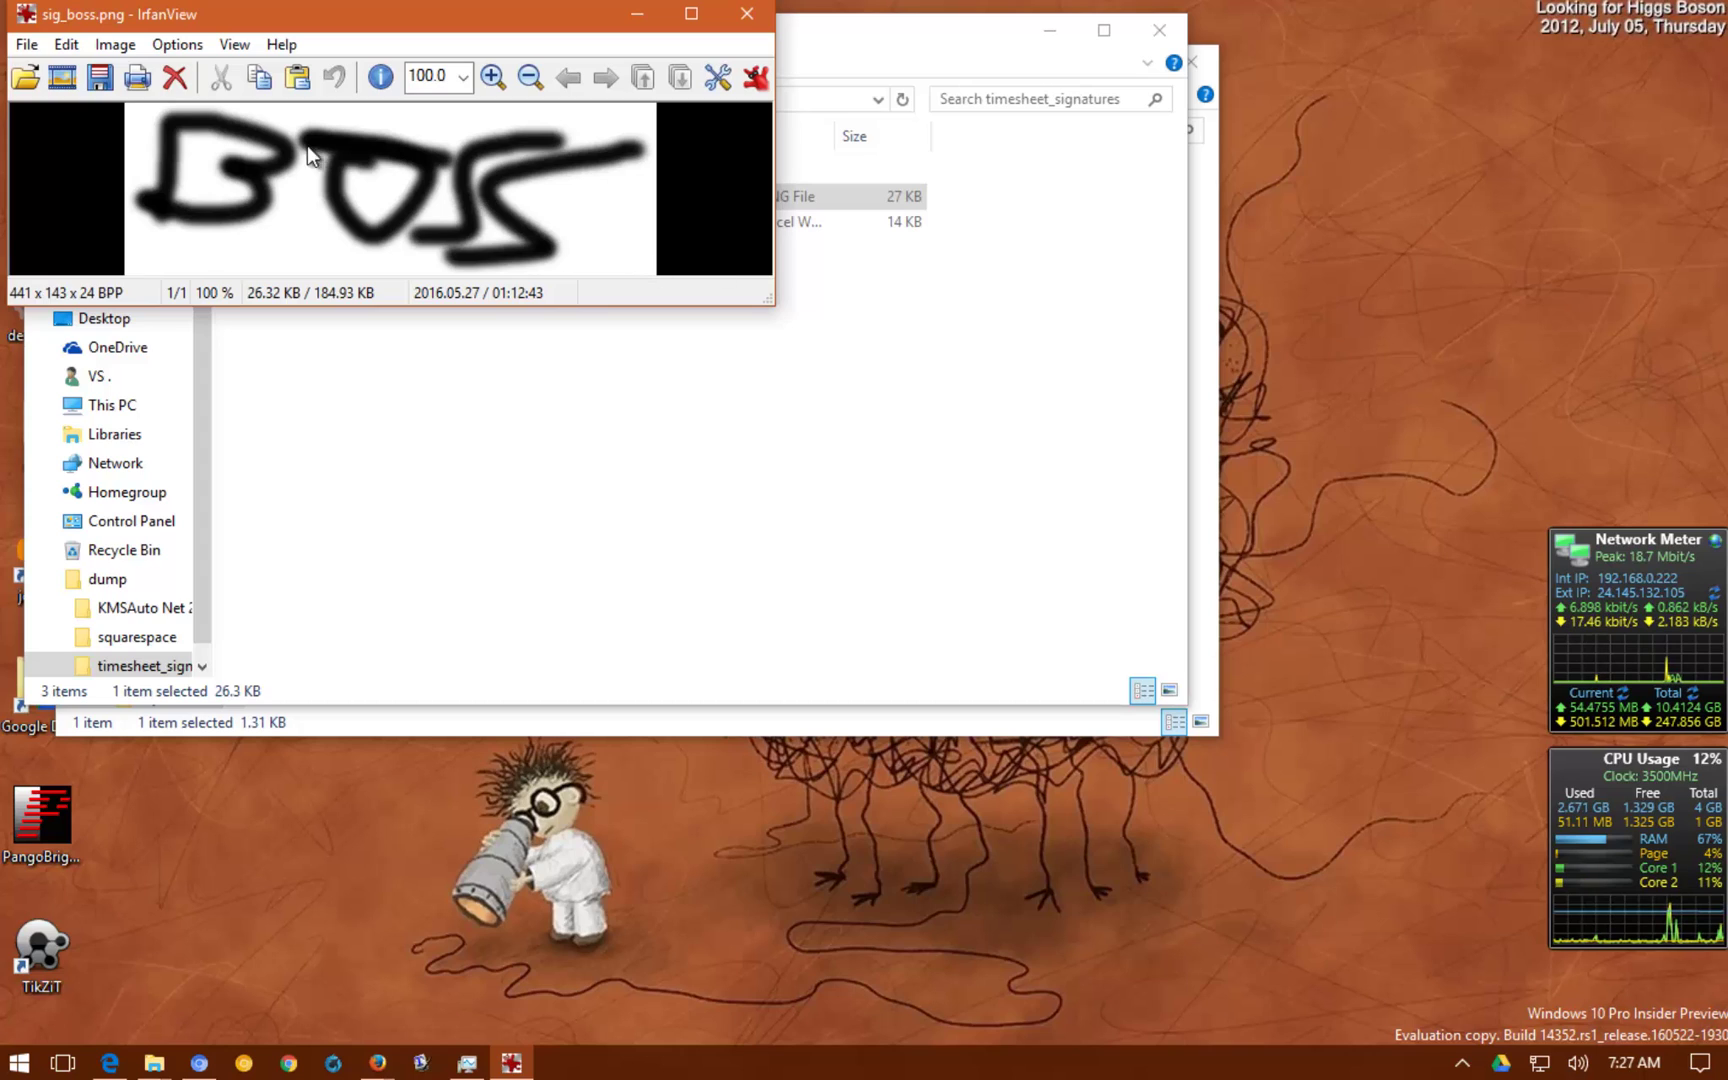
Close IrfanView to return to the timesheet_signatures folder
{"action": "left_click", "coordinate": [748, 13]}
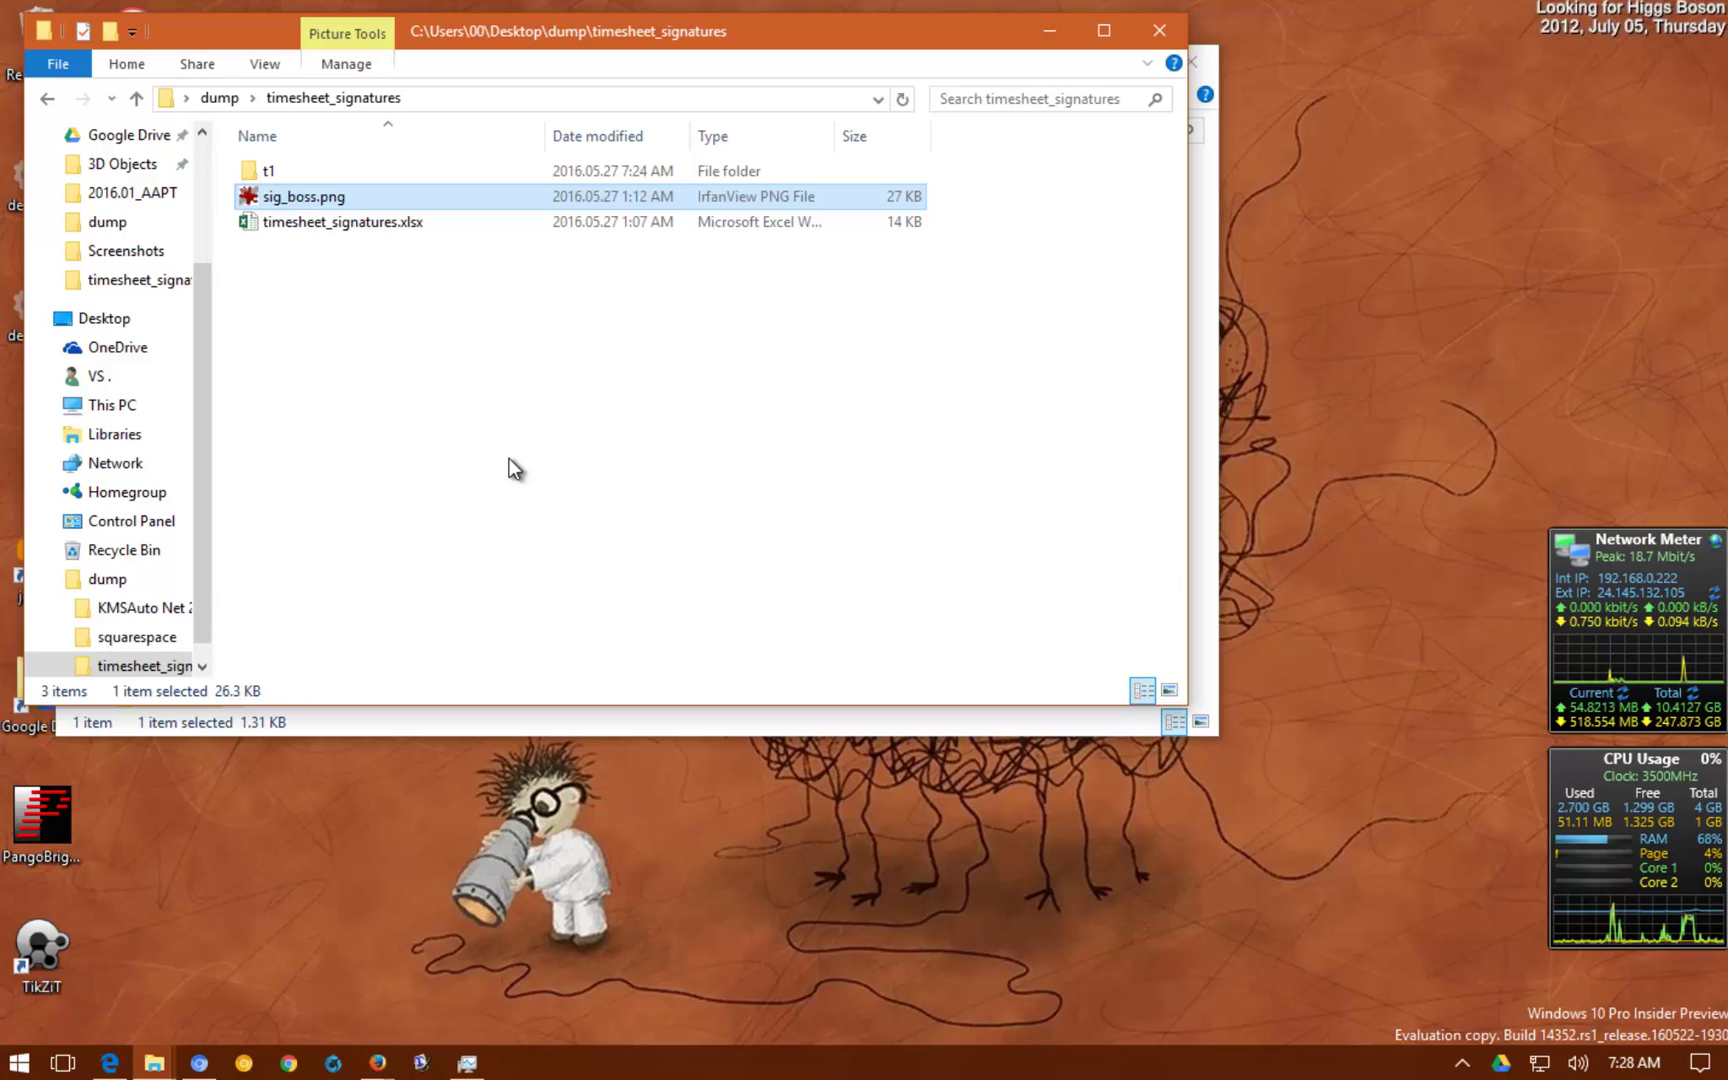
Open timesheet_signatures.xlsx in Excel and review the empty signature rows below
{"action": "double_click", "coordinate": [360, 228]}
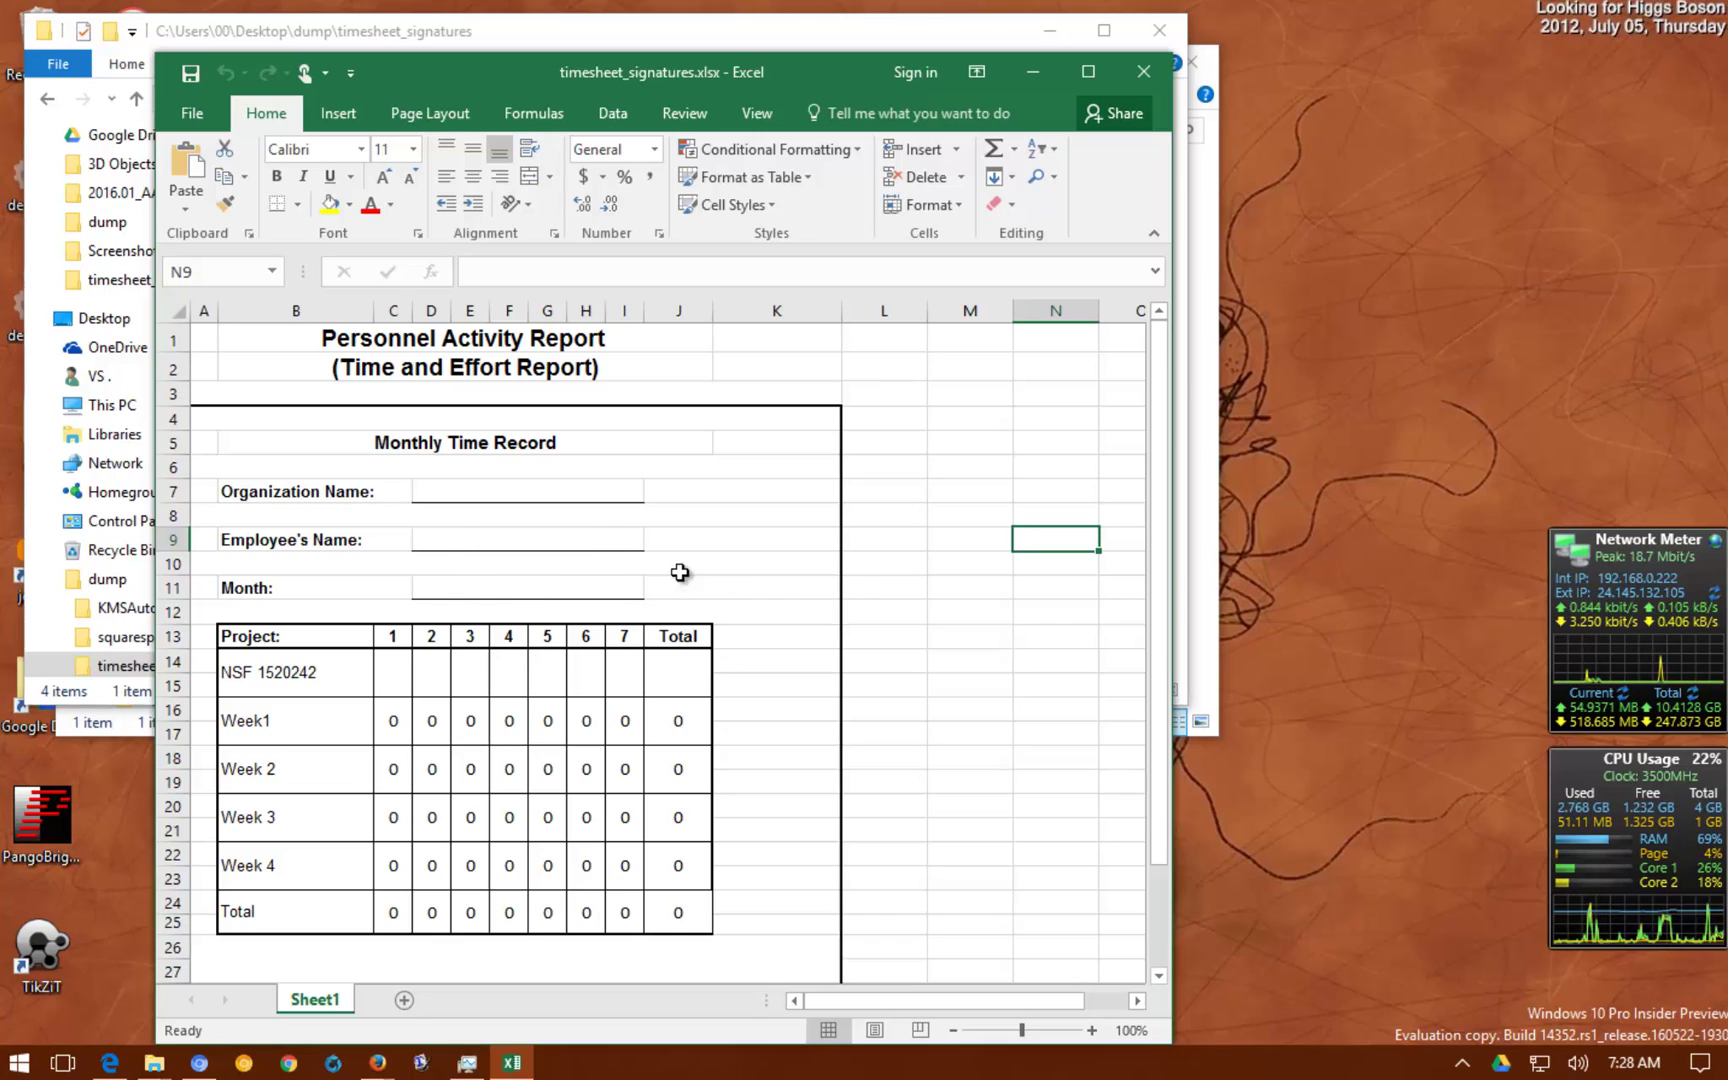
{"action": "scroll", "coordinate": [802, 588], "scroll_direction": "down", "scroll_amount": 2}
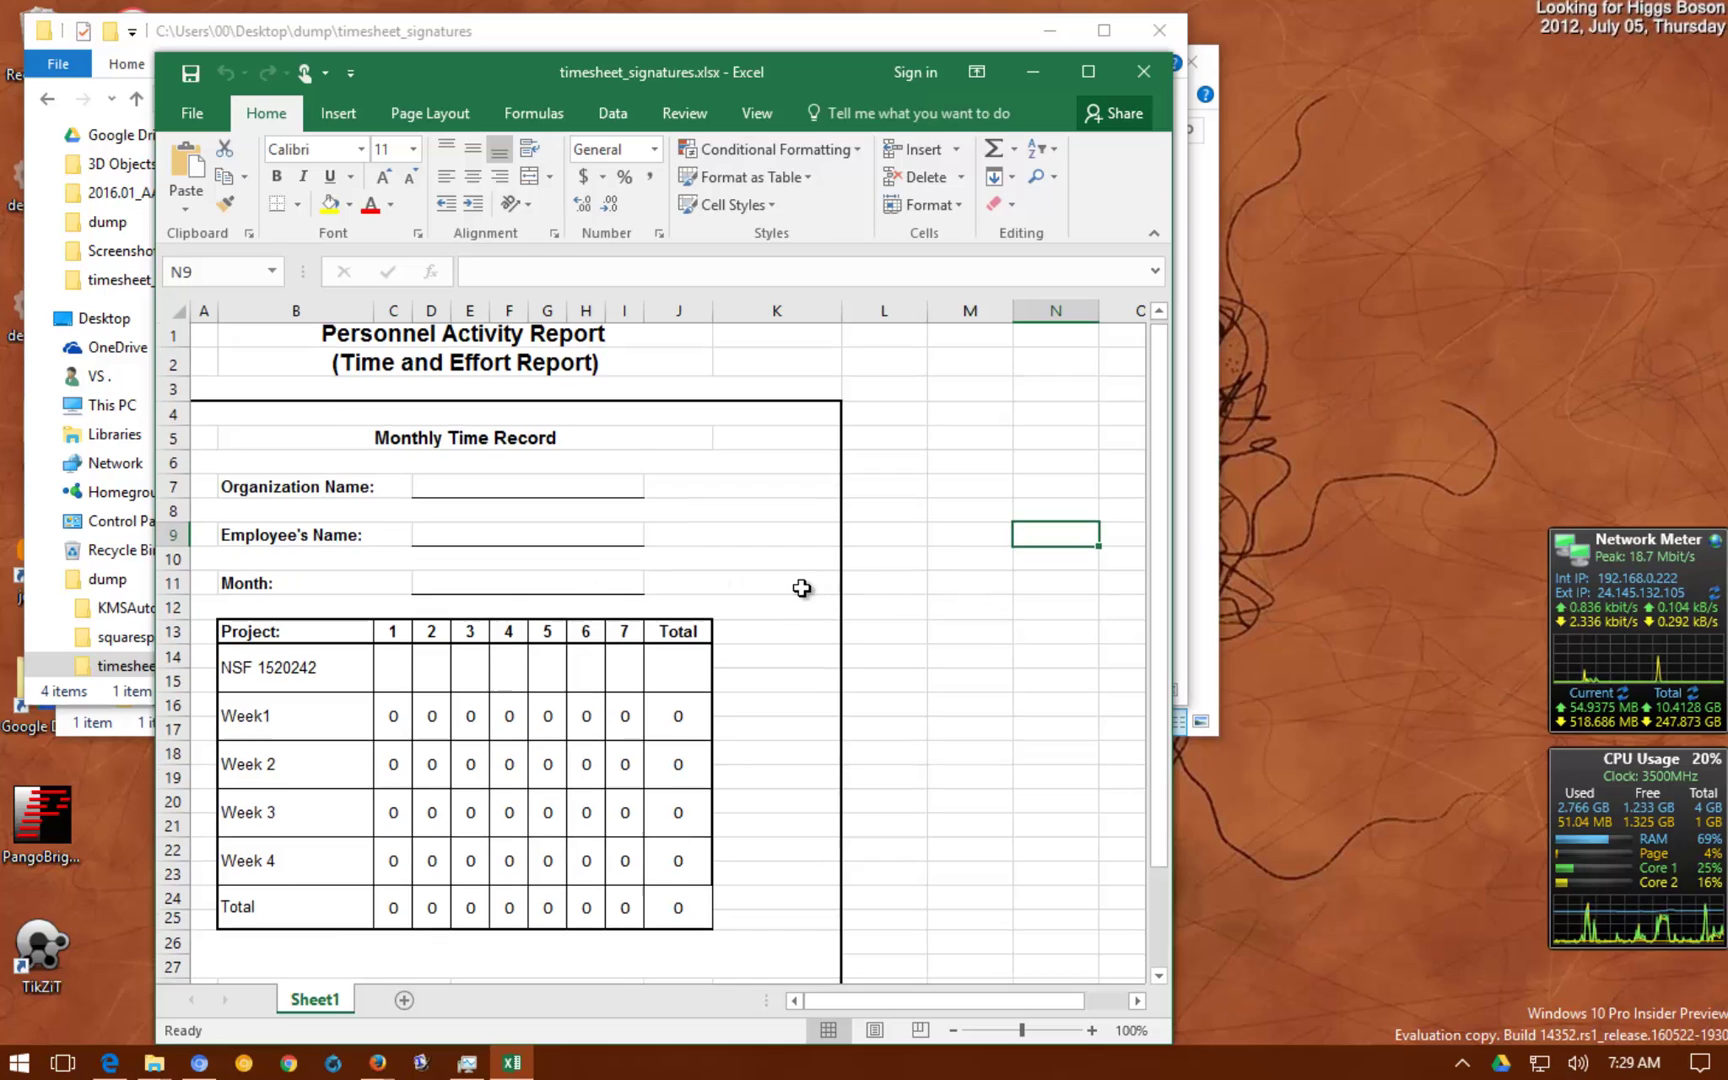
{"action": "scroll", "coordinate": [802, 588], "scroll_direction": "down", "scroll_amount": 2}
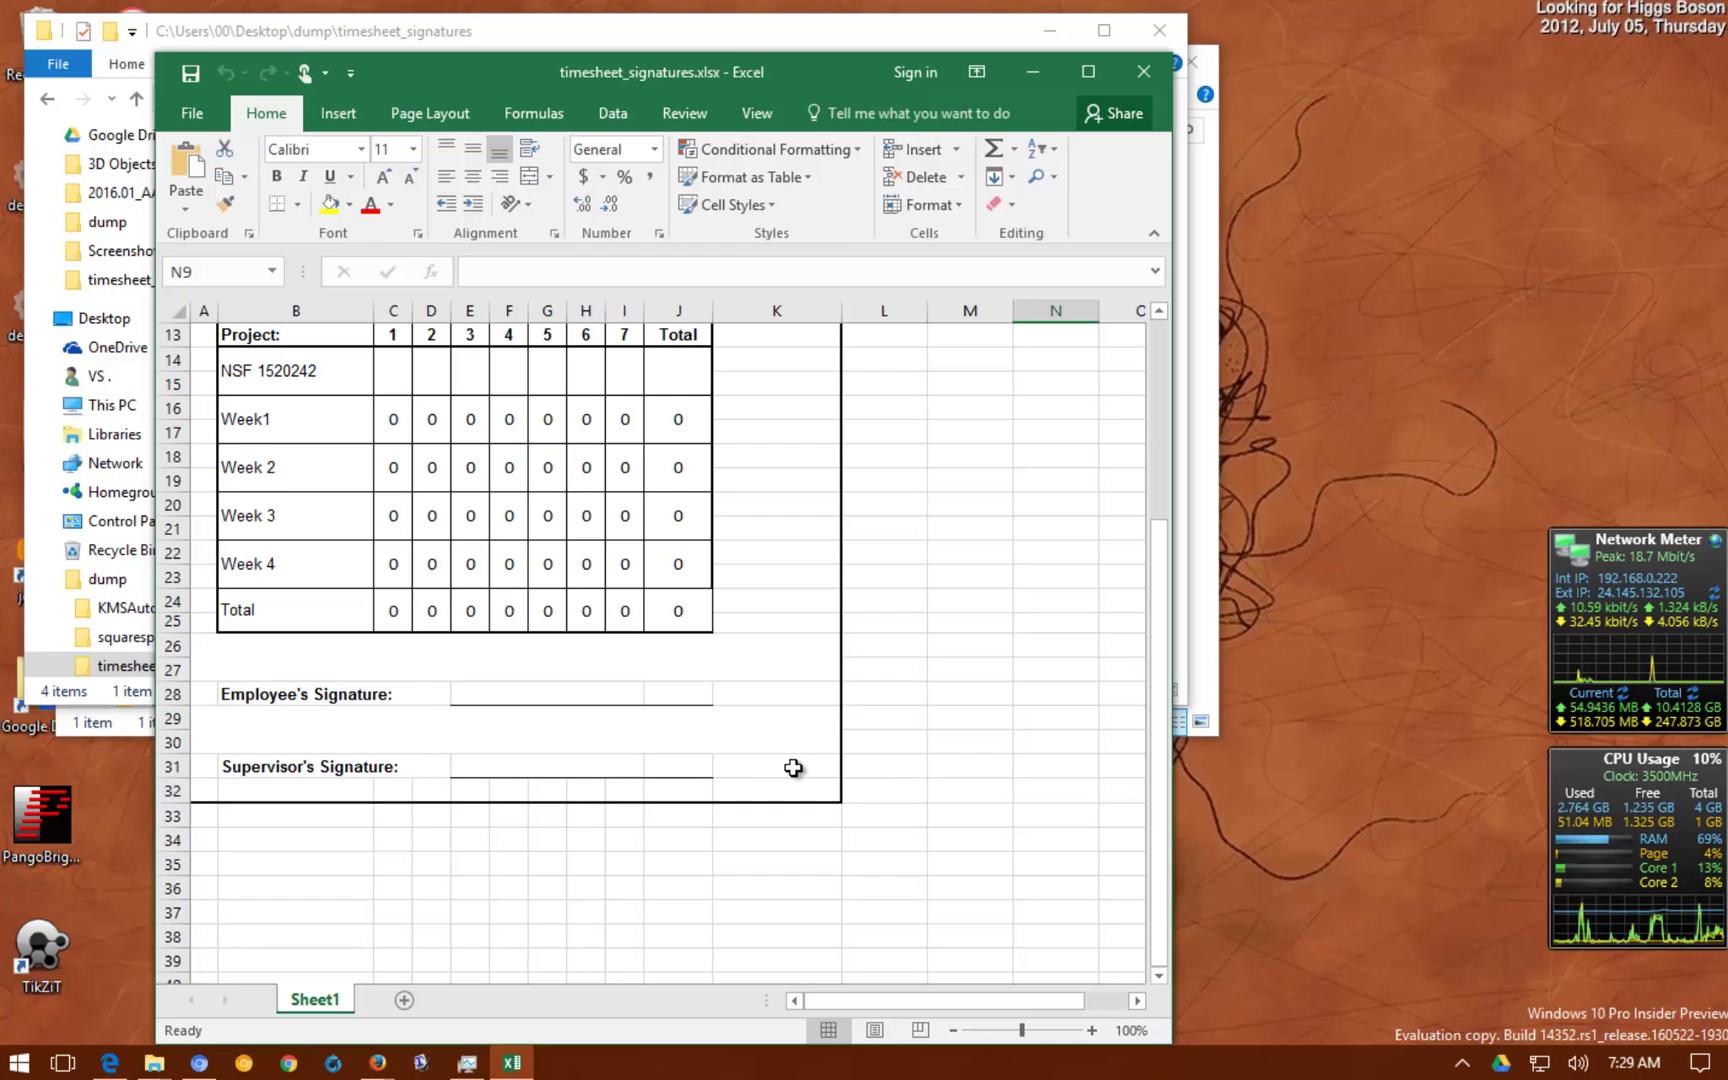
Enter 'my cool company' as Organization Name, the employee's name, and 'may 2016' as Month
{"action": "scroll", "coordinate": [798, 766], "scroll_direction": "up", "scroll_amount": 4}
{"action": "left_click", "coordinate": [524, 493]}
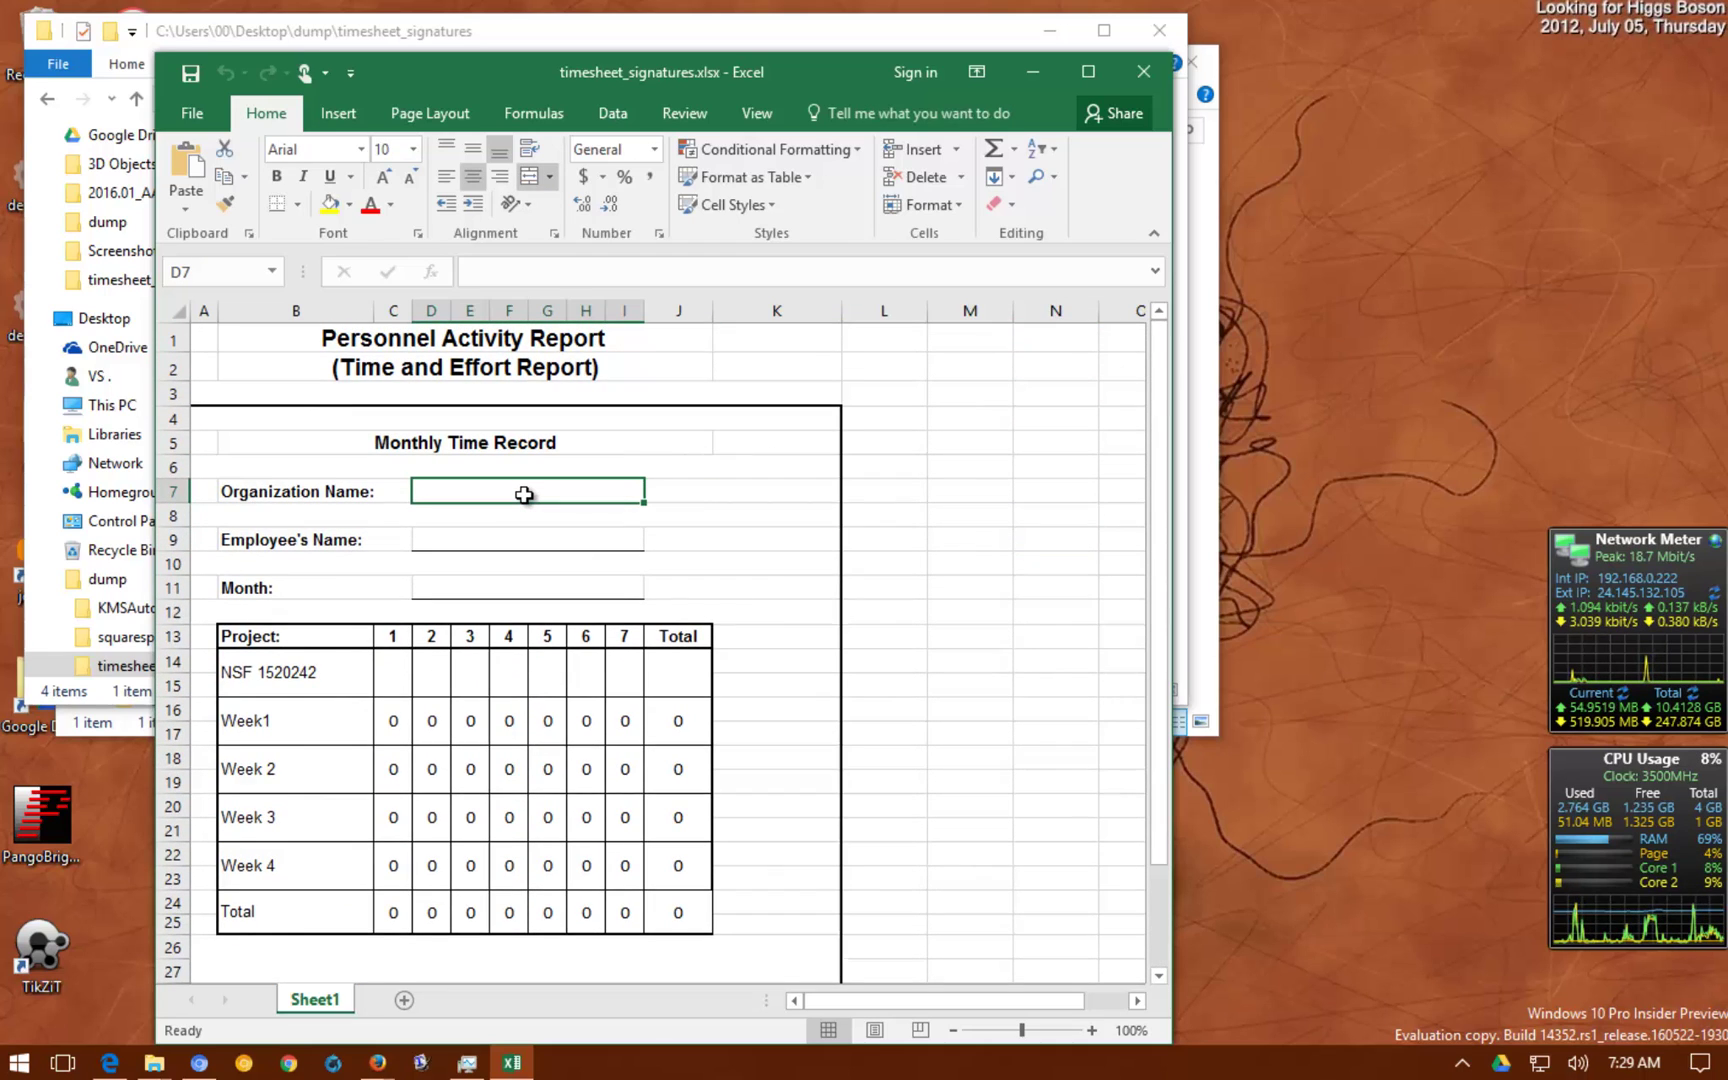
{"action": "type", "text": "my c"}
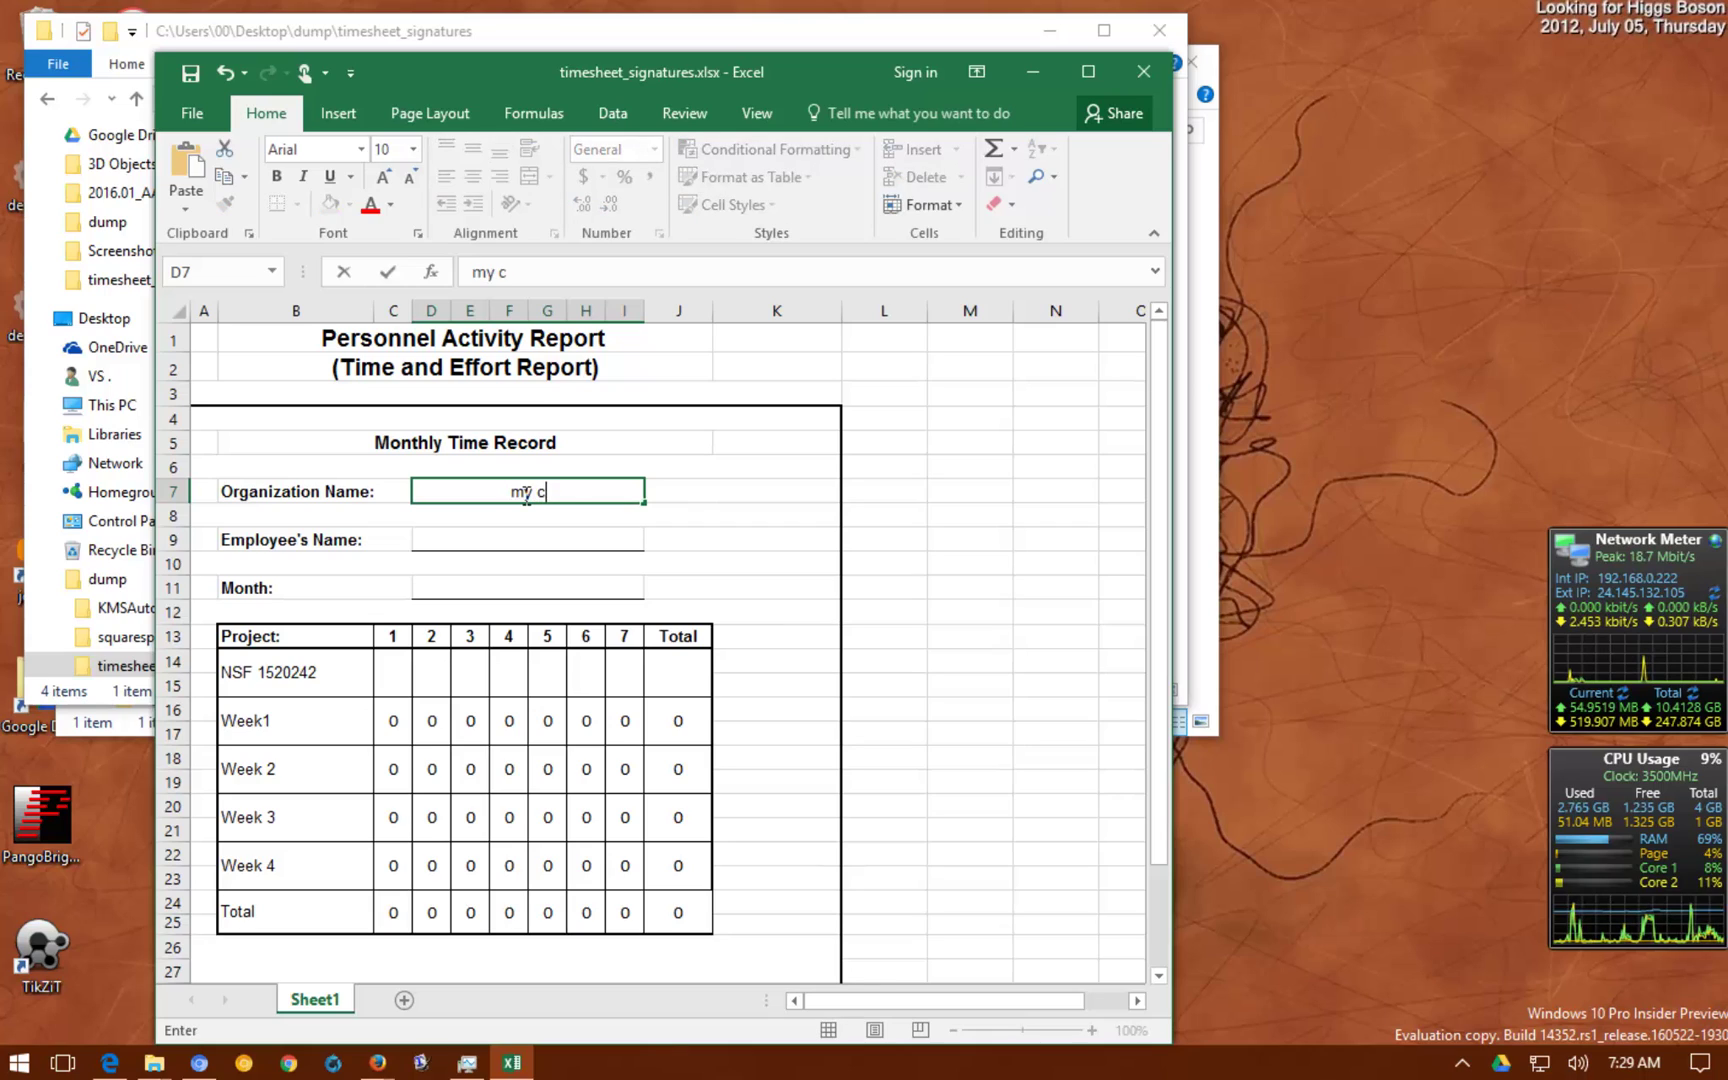
{"action": "type", "text": "oolc com"}
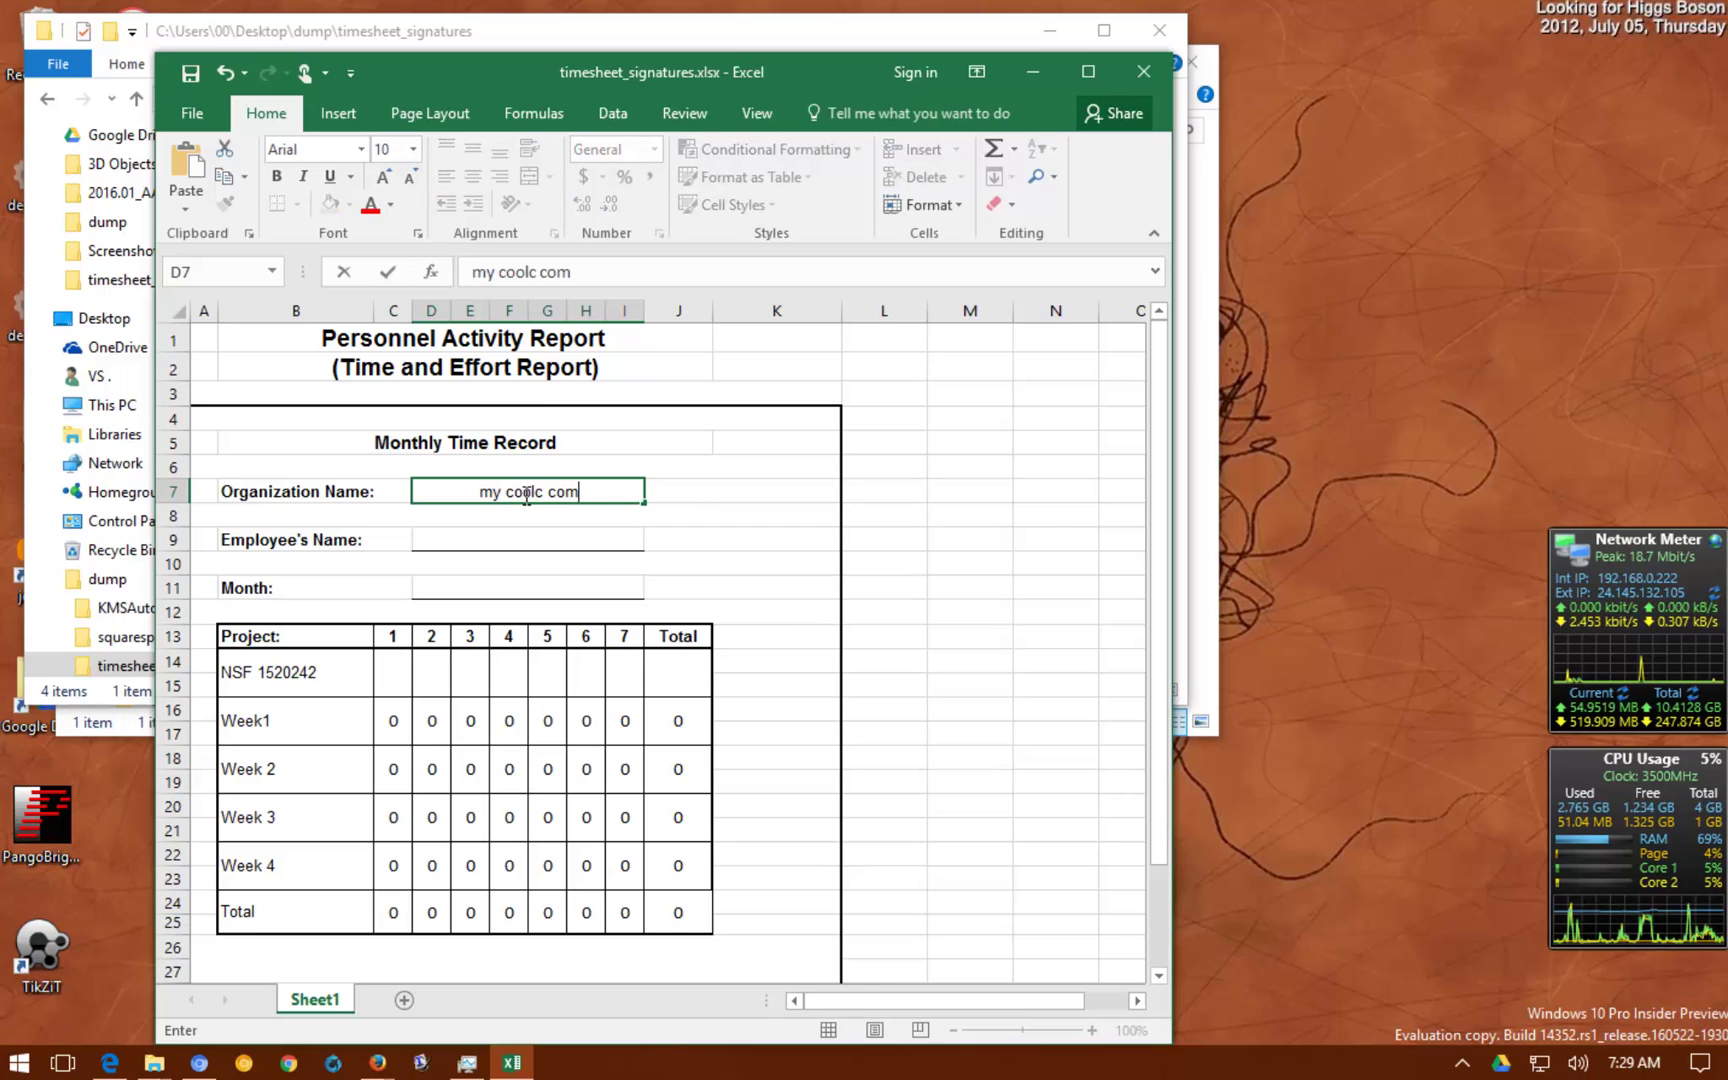
{"action": "type", "text": "pany"}
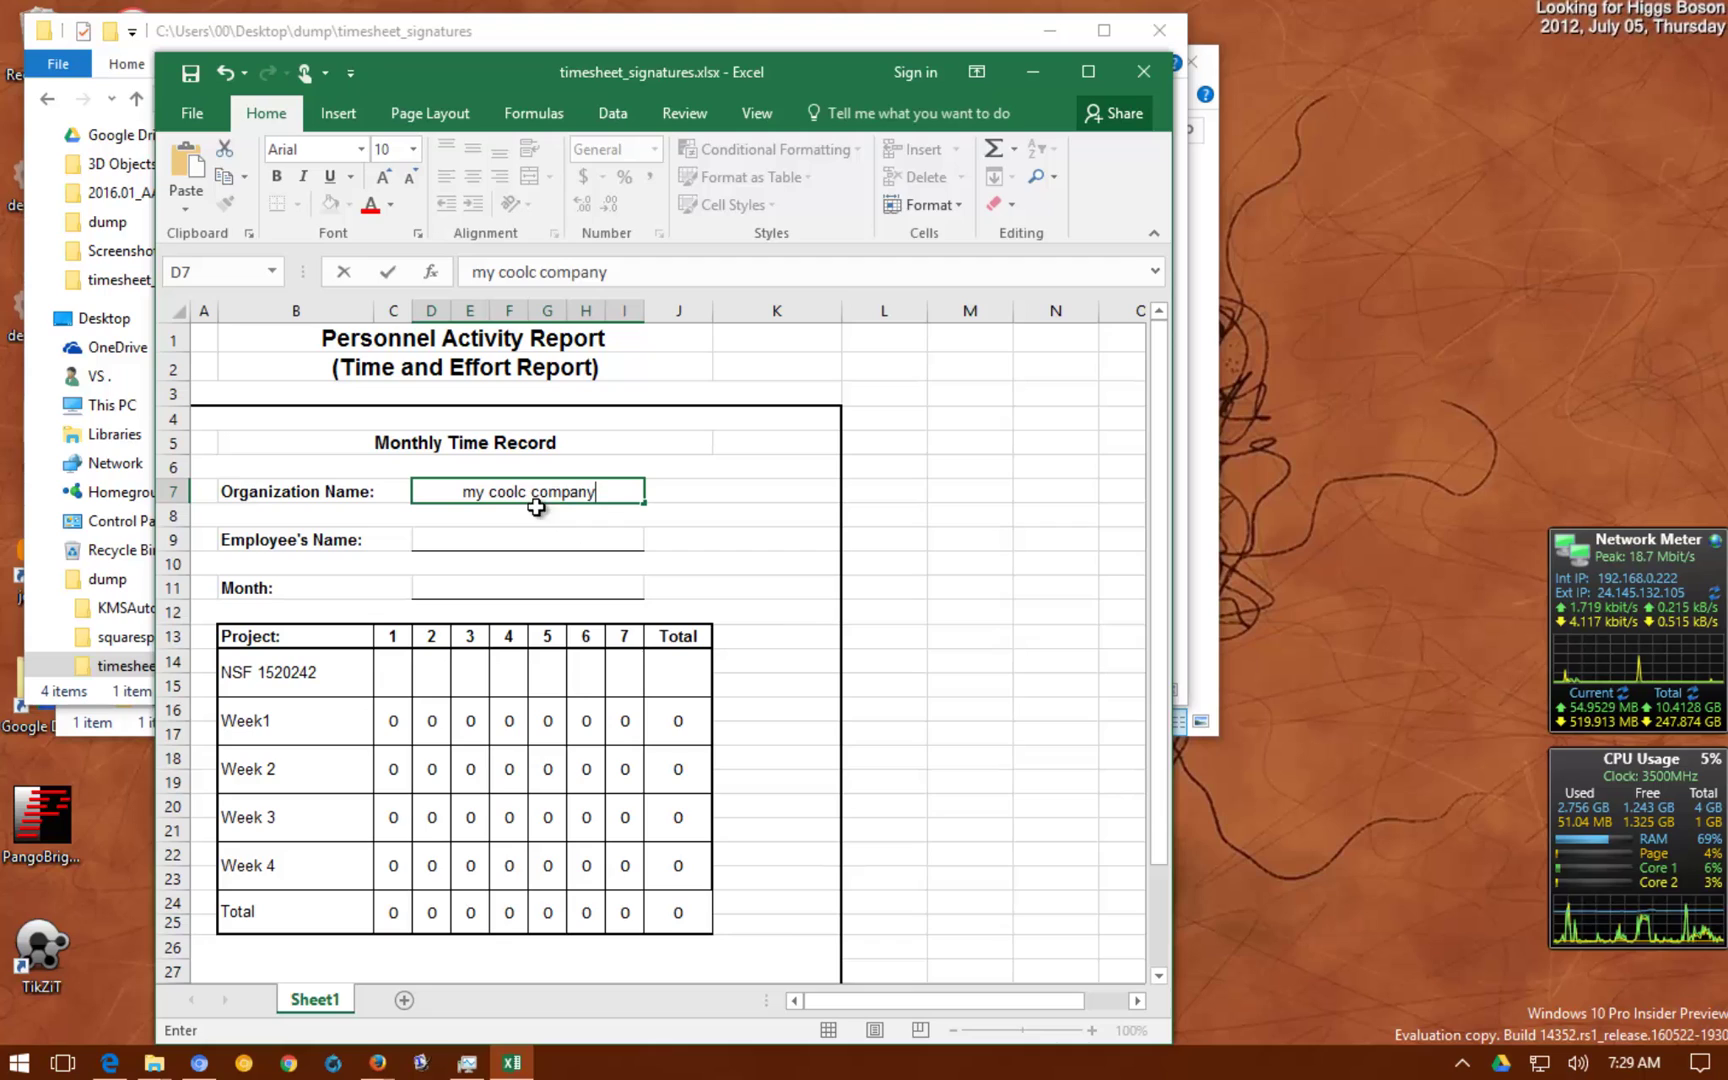
{"action": "left_click", "coordinate": [529, 492]}
{"action": "key", "text": "BackSpace"}
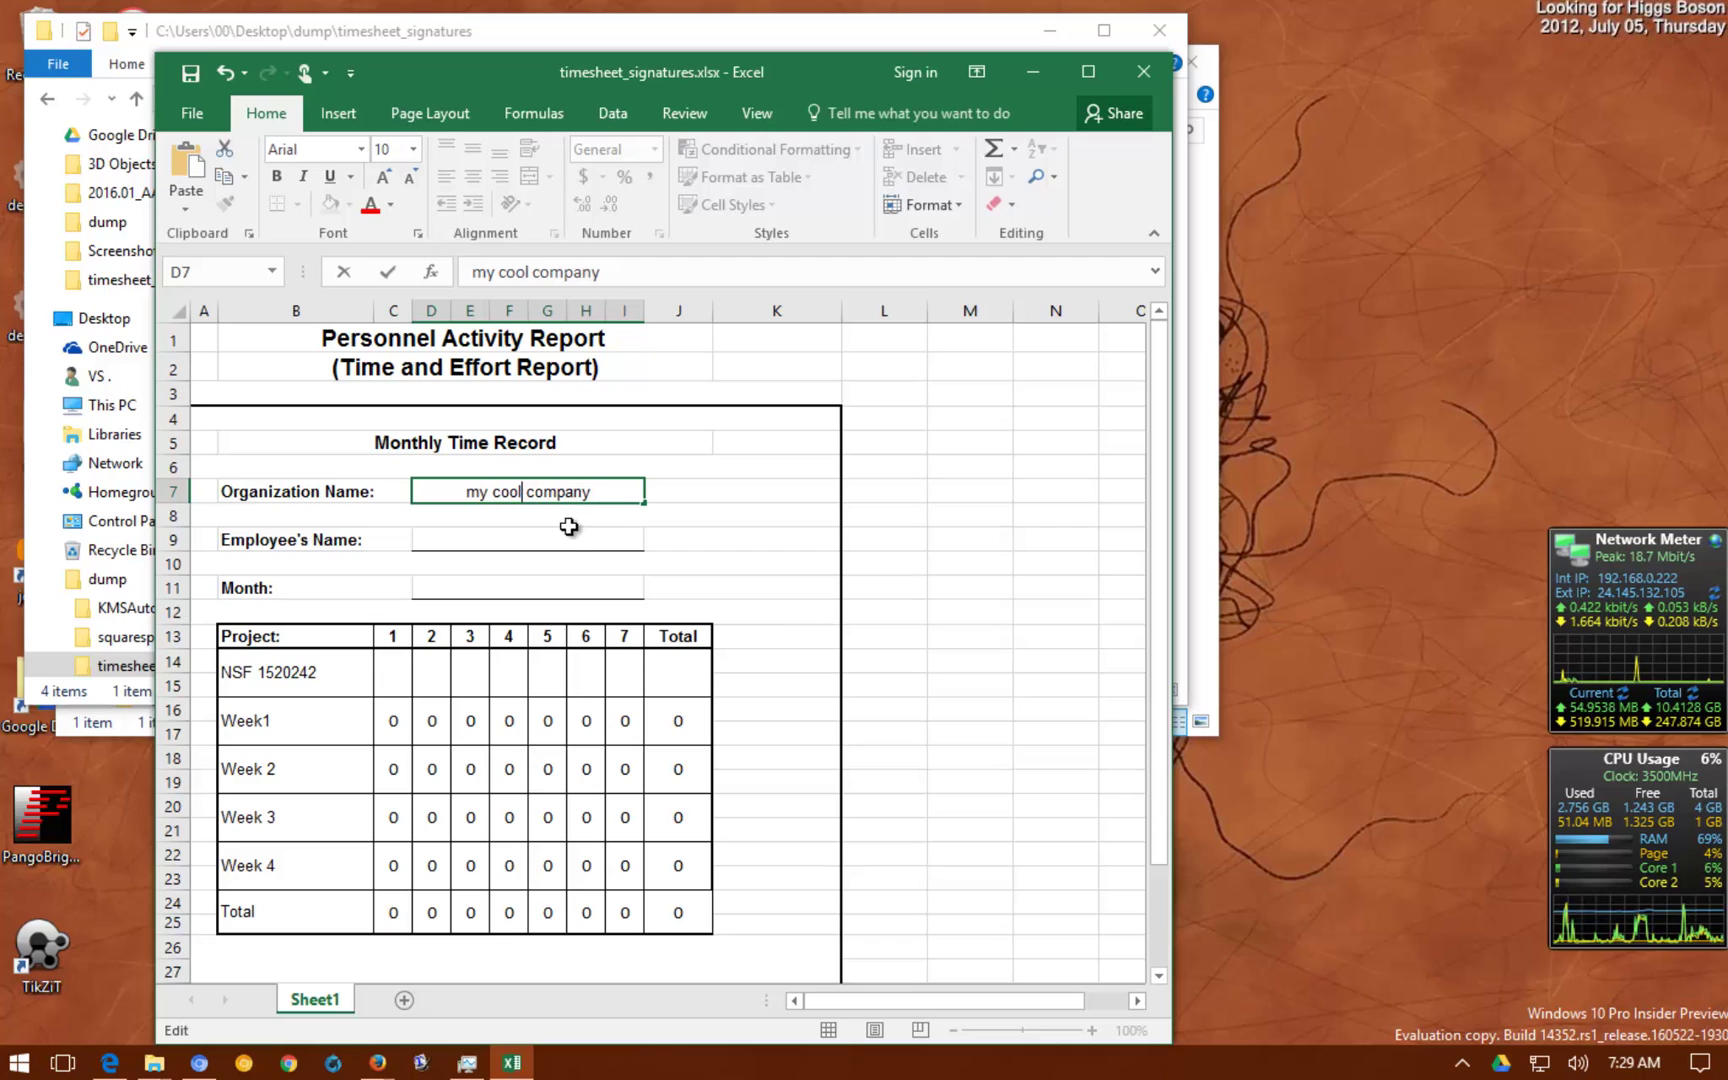
{"action": "left_click", "coordinate": [565, 540]}
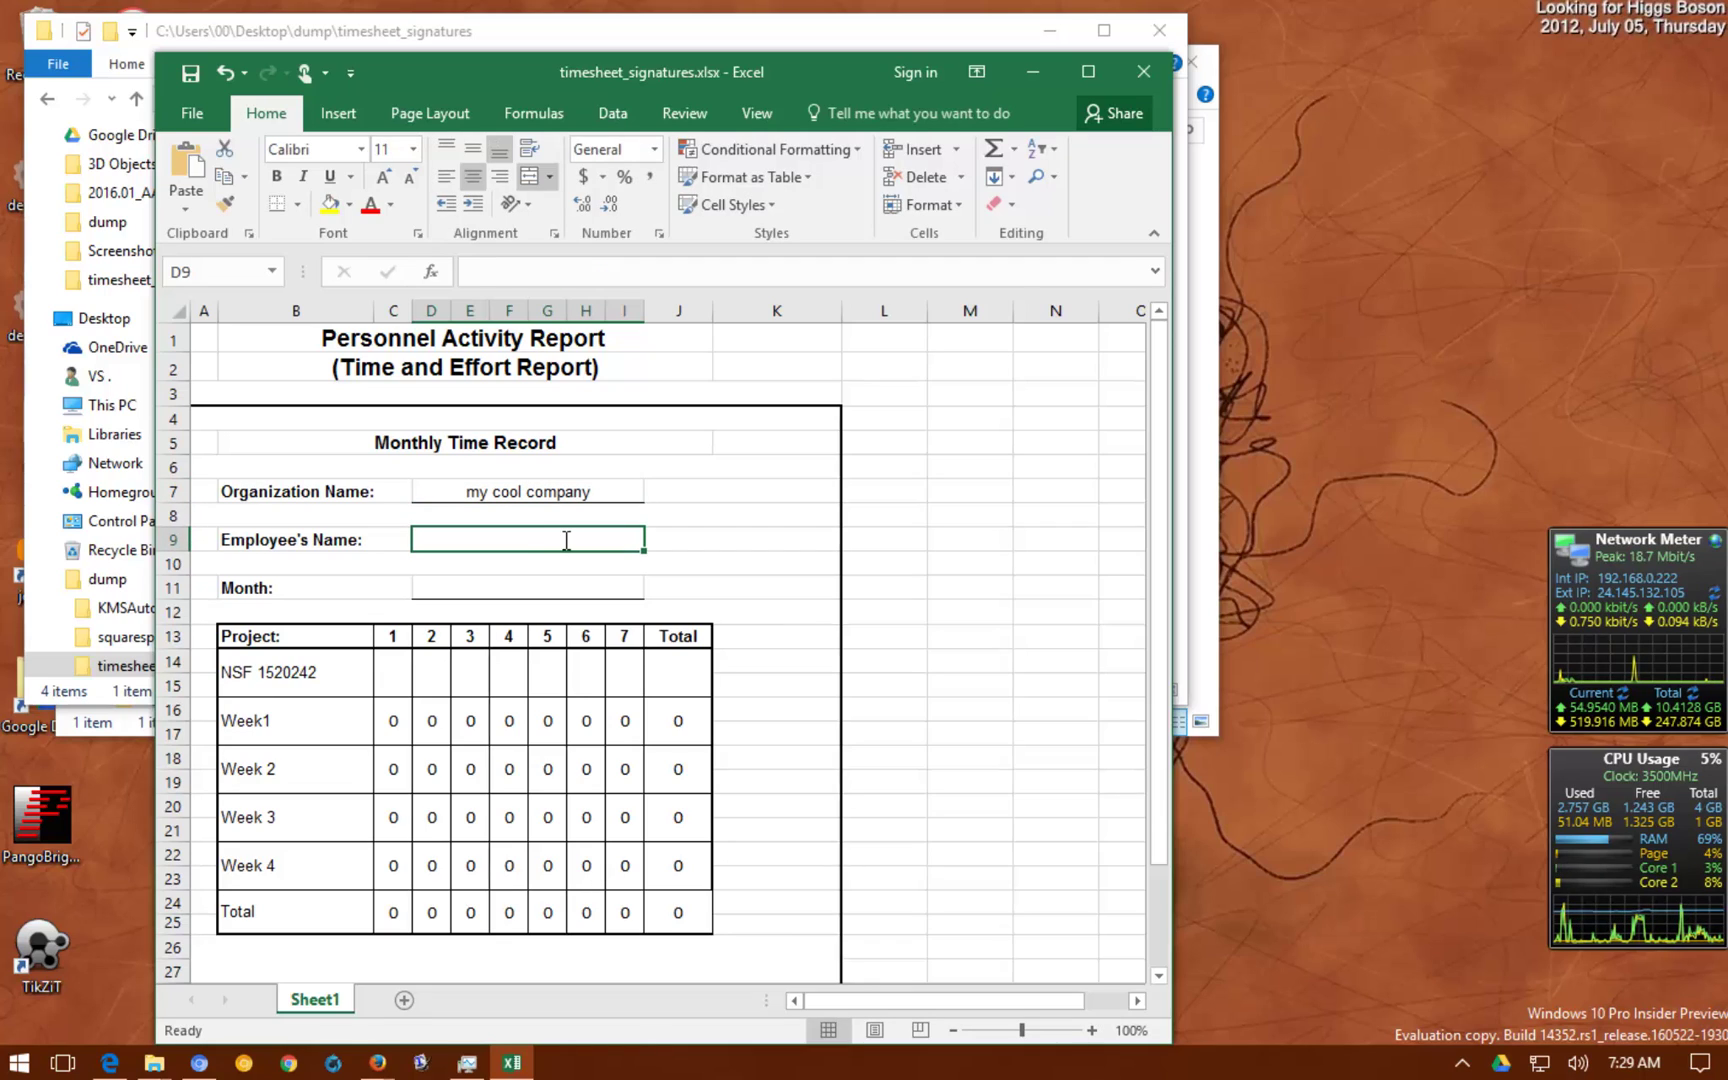
{"action": "type", "text": "freddie derp"}
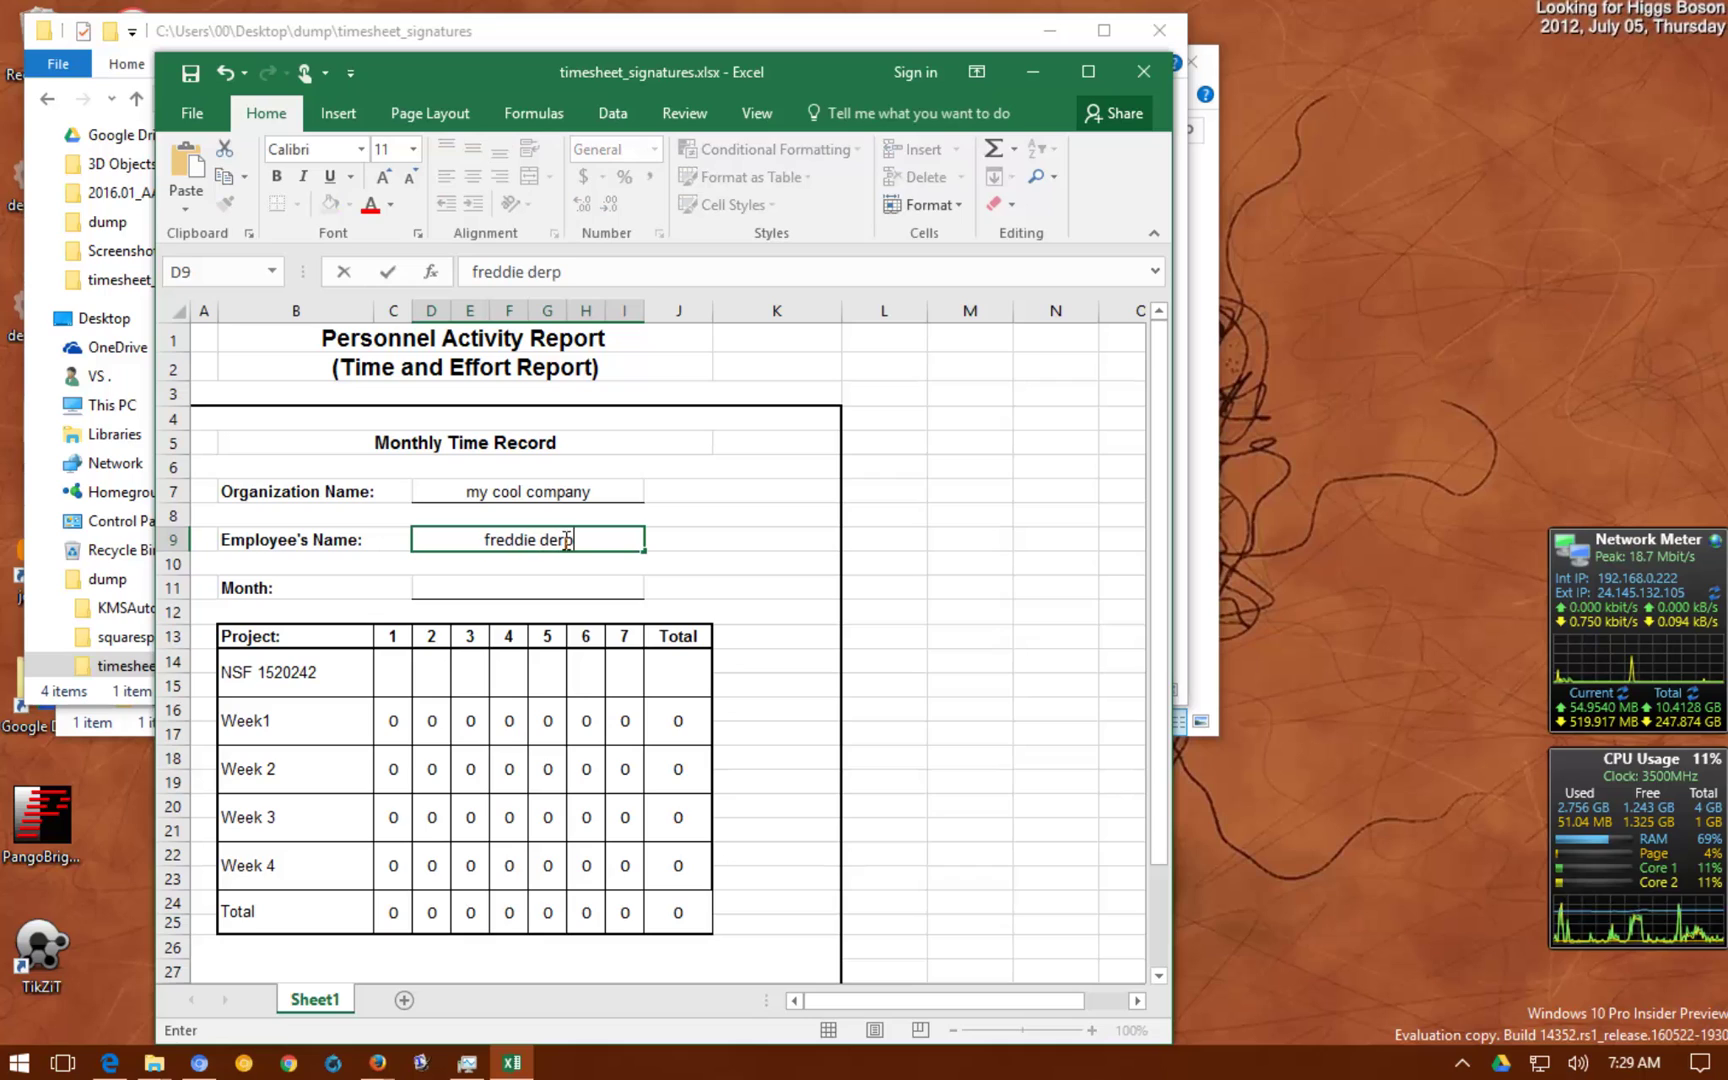
{"action": "left_click", "coordinate": [523, 582]}
{"action": "type", "text": "ma"}
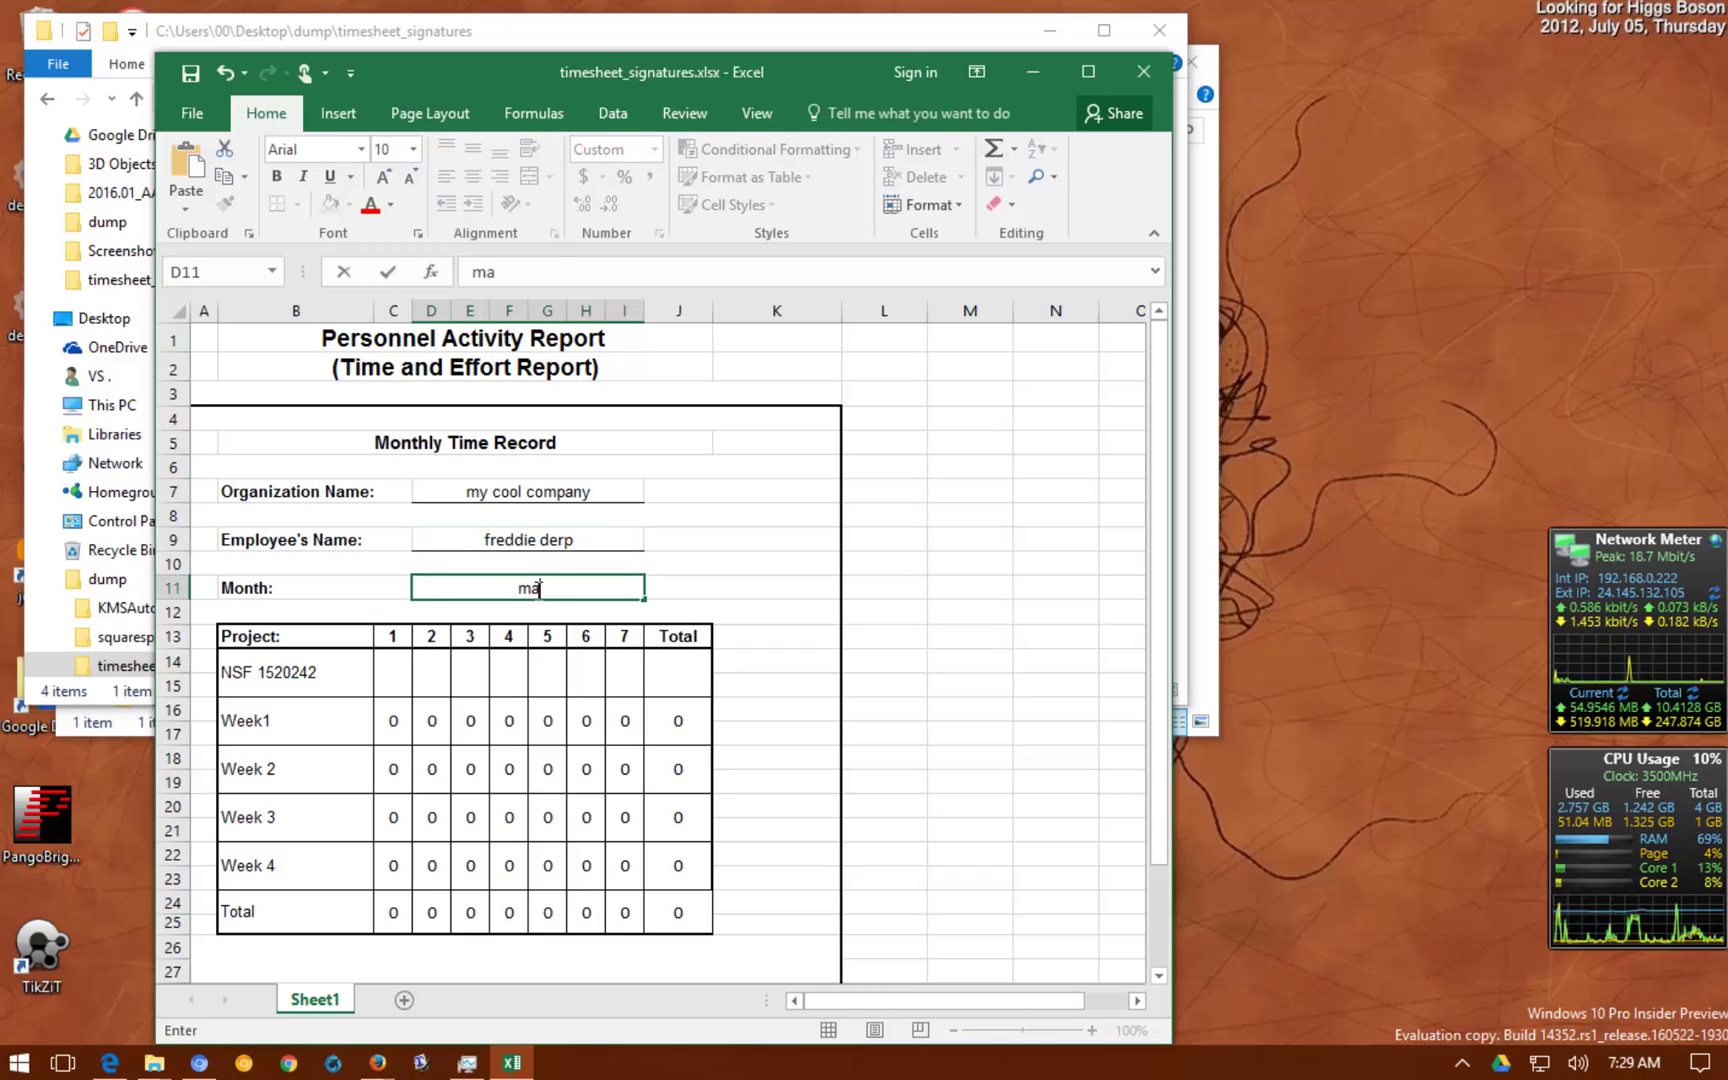
{"action": "type", "text": "y 2016"}
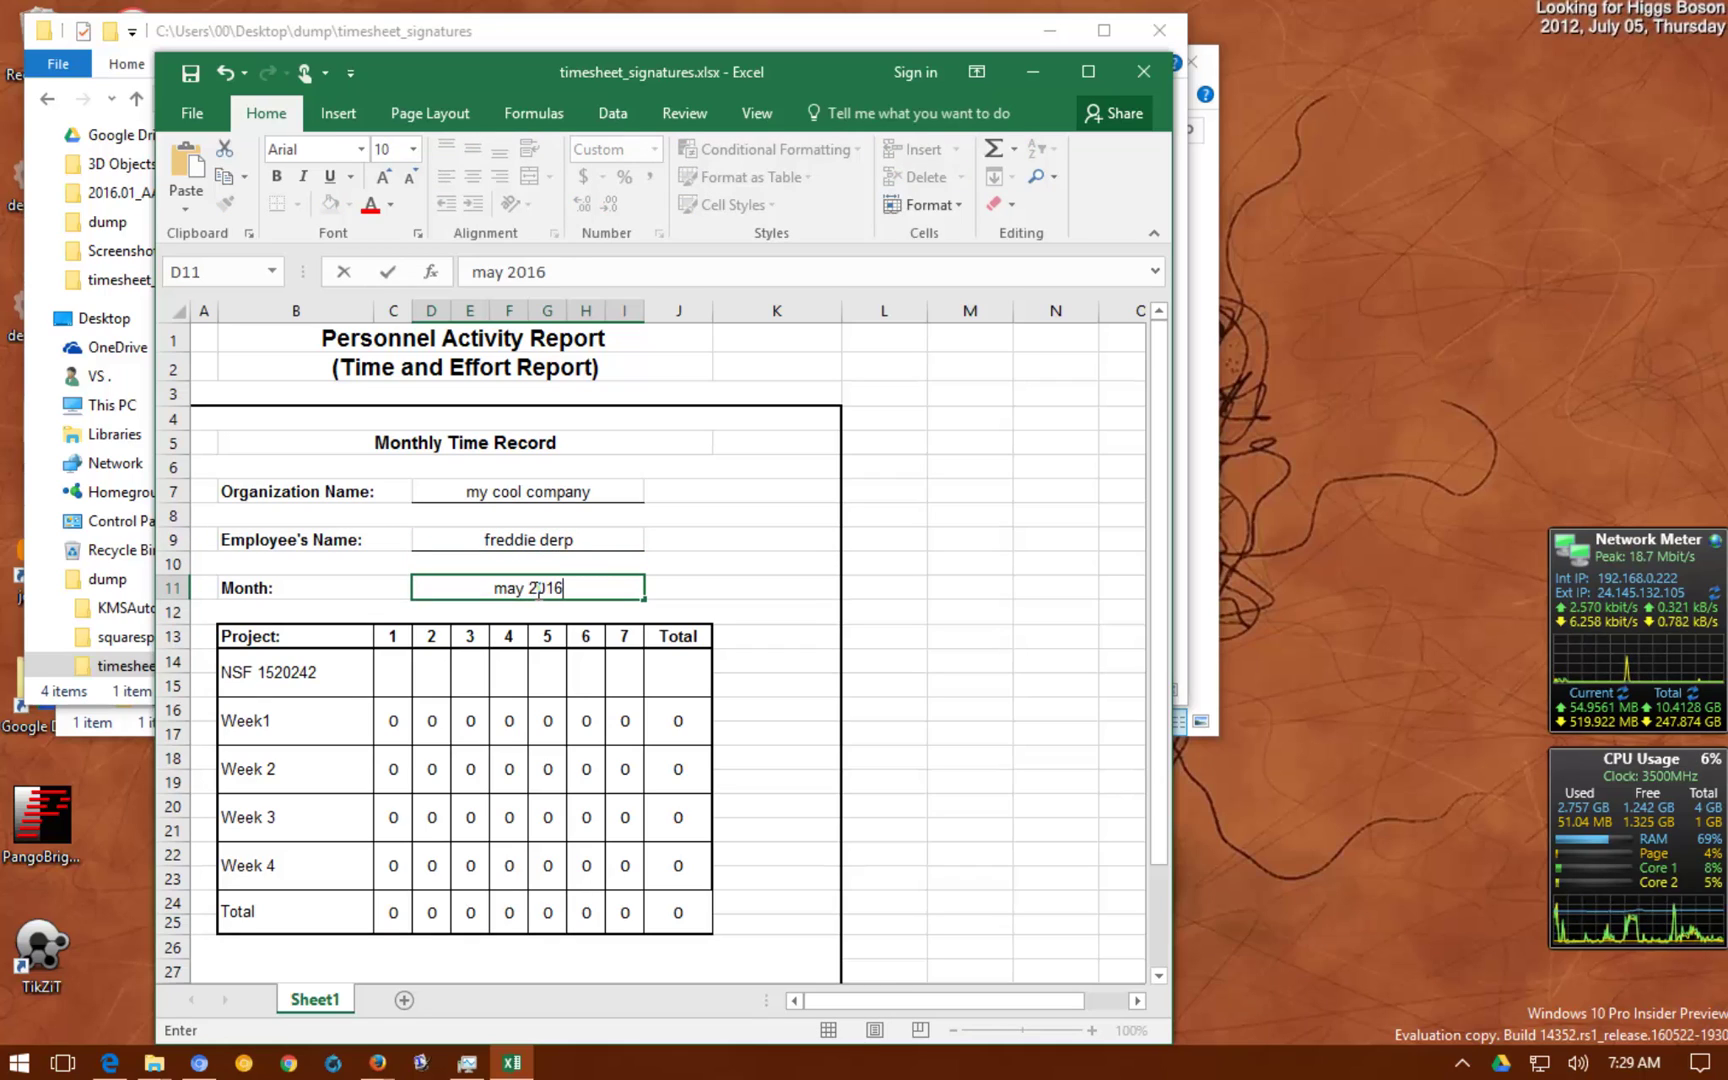
Insert an employee signature line in E28 with signer name, e-mail and comments allowed; heighten row 28
{"action": "scroll", "coordinate": [520, 650], "scroll_direction": "down", "scroll_amount": 4}
{"action": "left_click", "coordinate": [490, 693]}
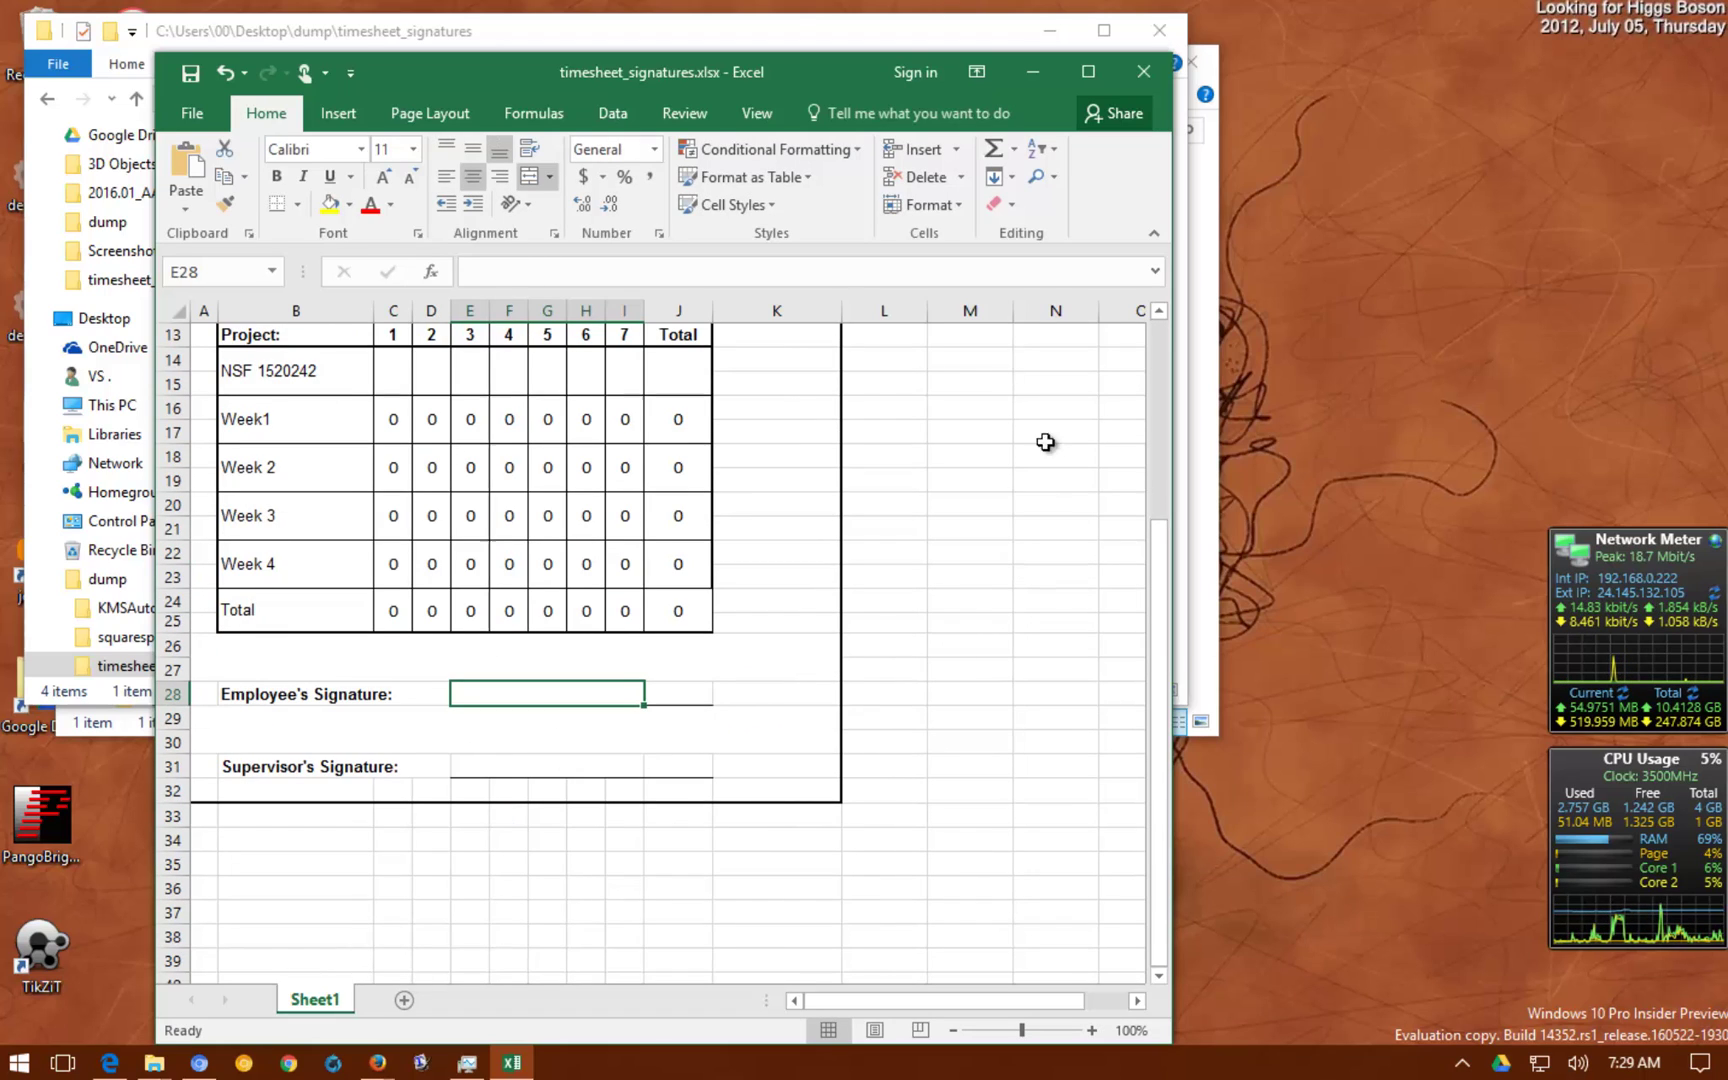
{"action": "left_click", "coordinate": [340, 110]}
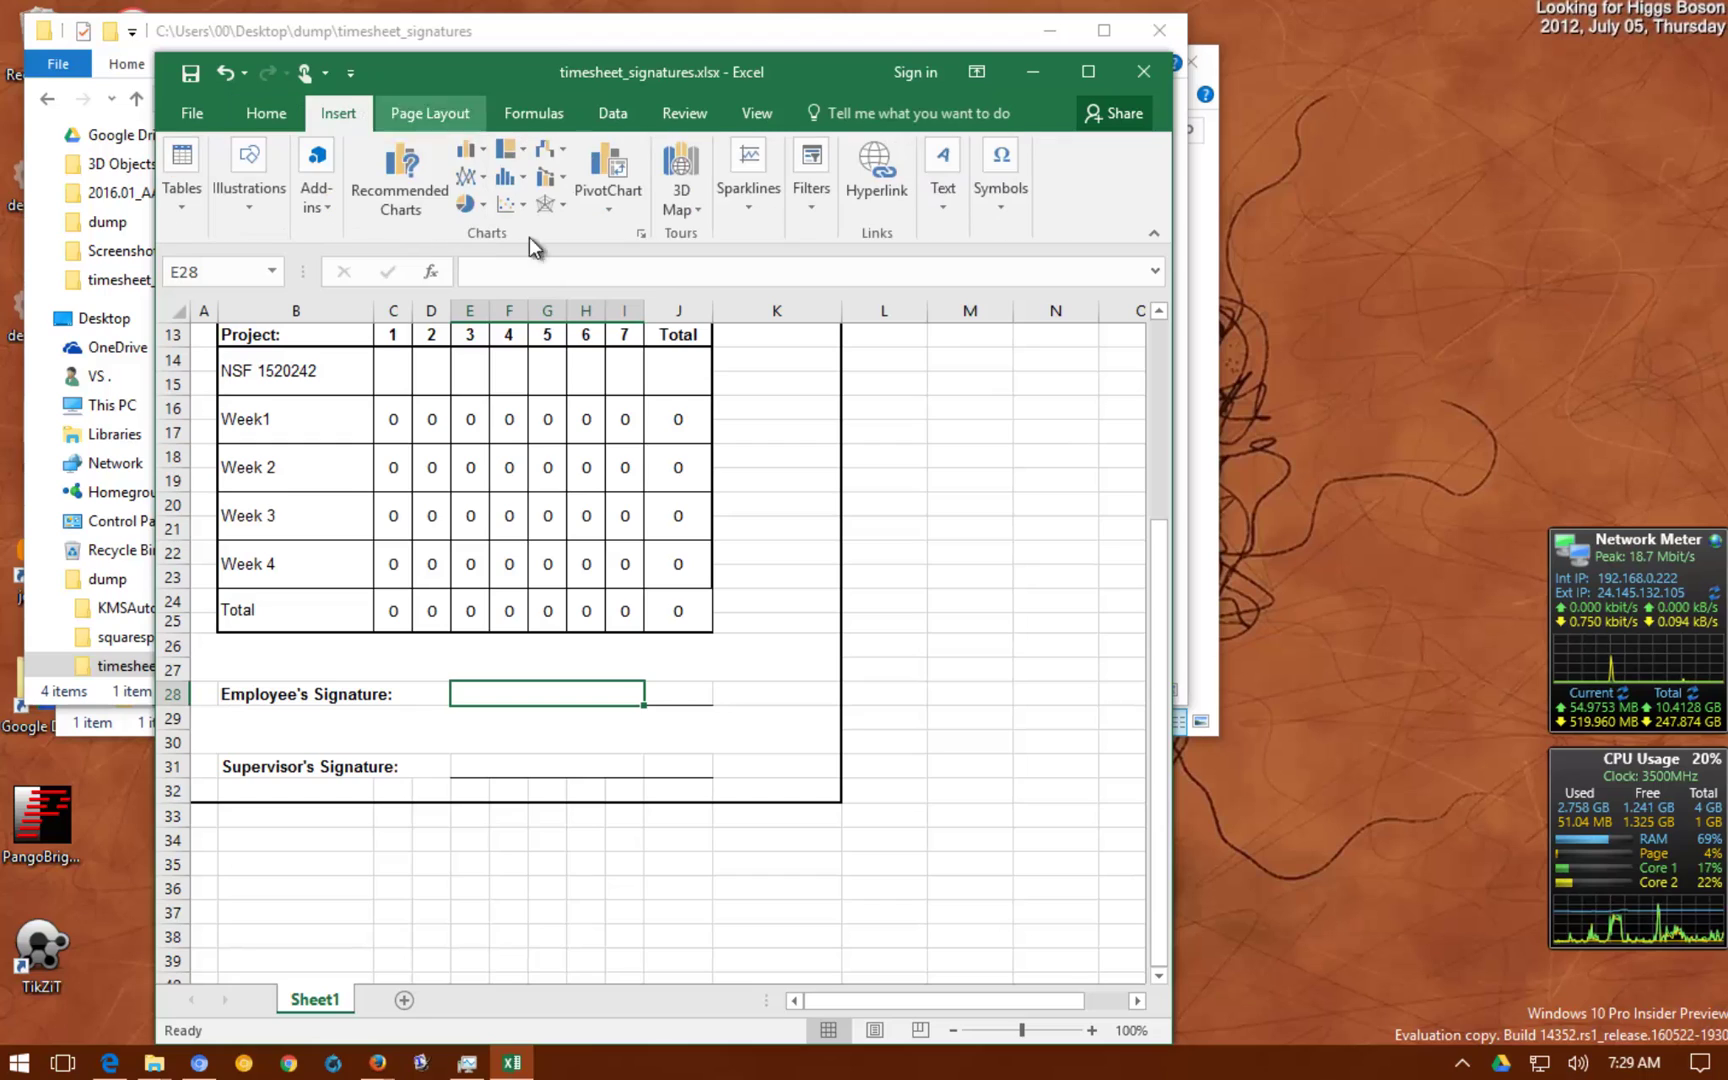
{"action": "left_click", "coordinate": [944, 209]}
{"action": "left_click", "coordinate": [1133, 310]}
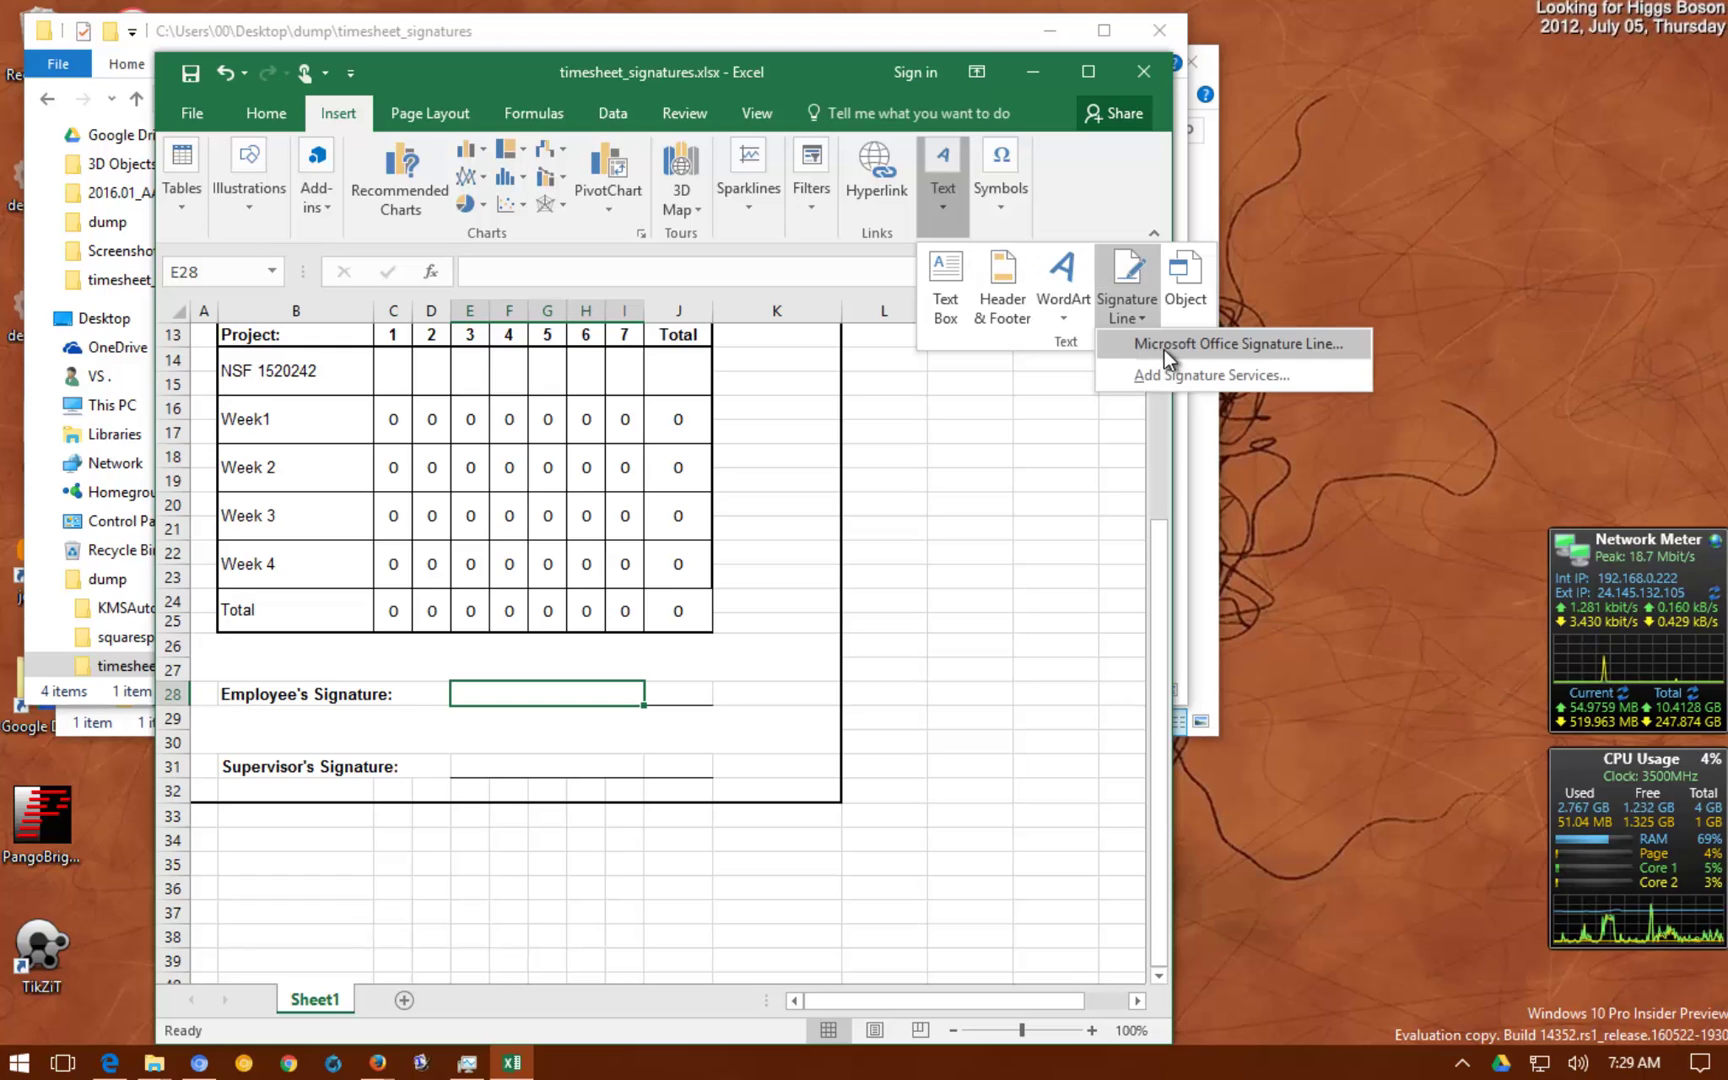
{"action": "left_click", "coordinate": [1160, 346]}
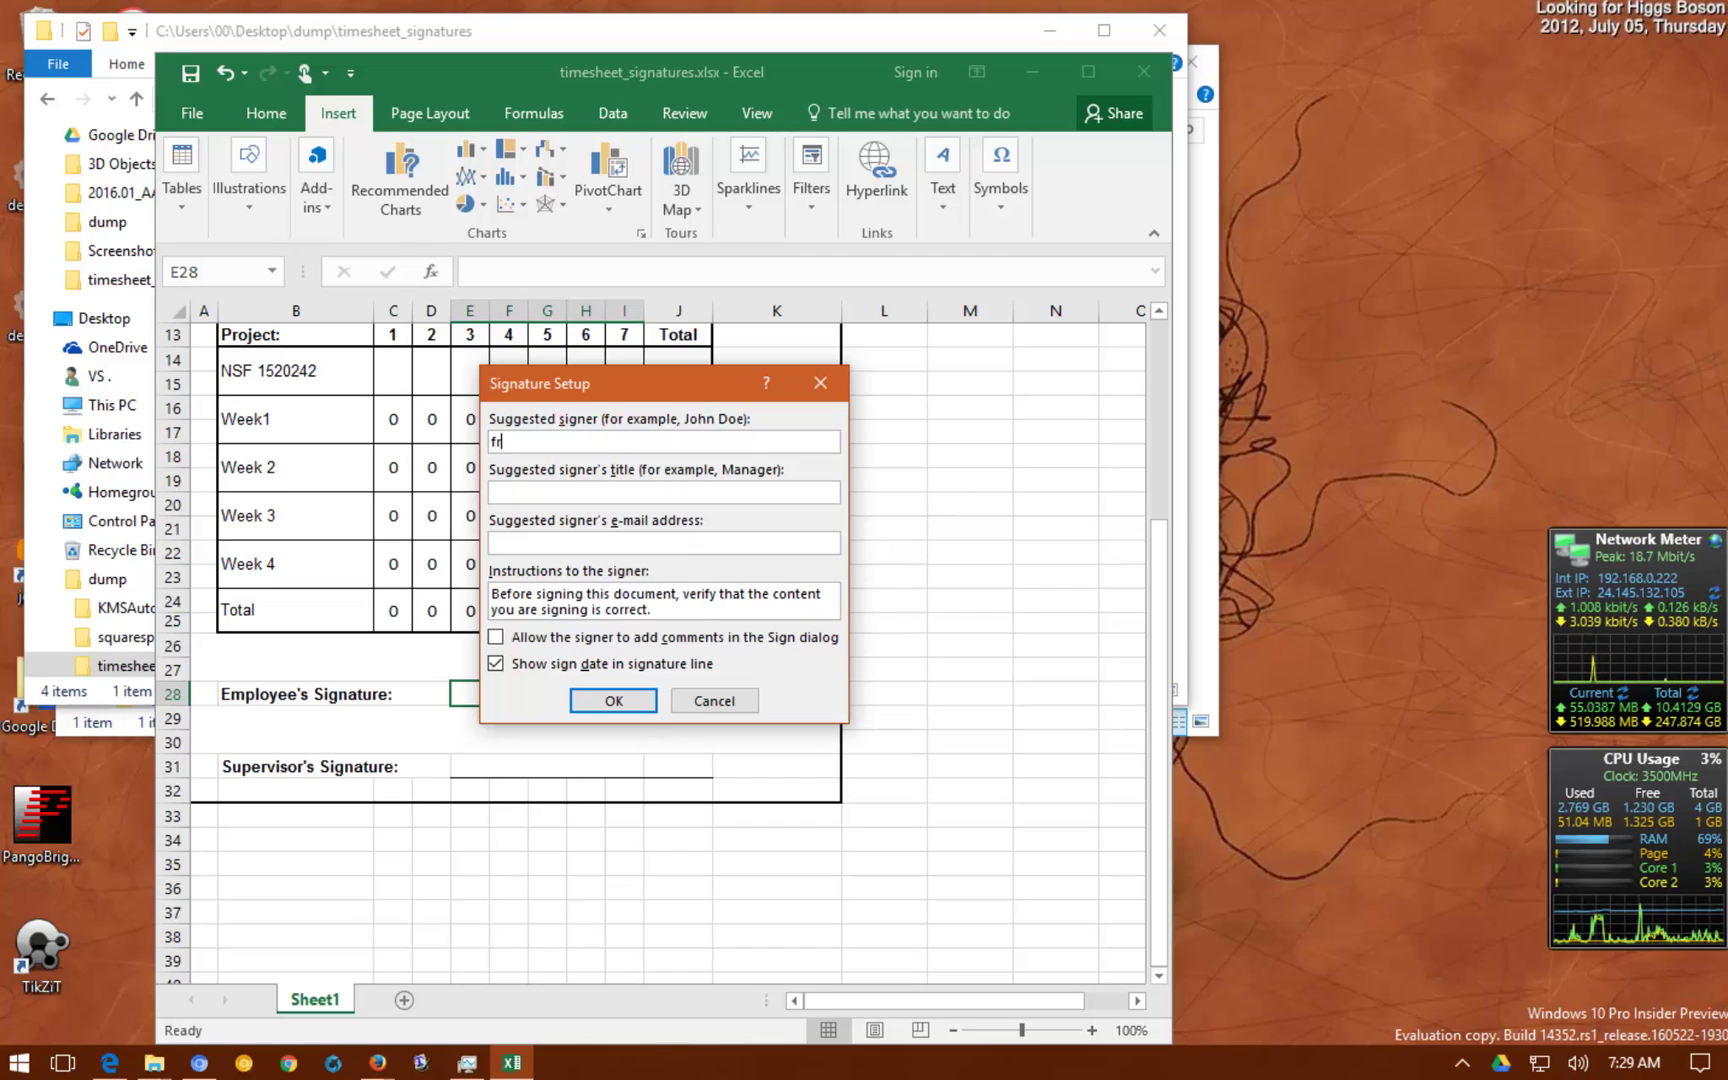
{"action": "type", "text": "eddie derp"}
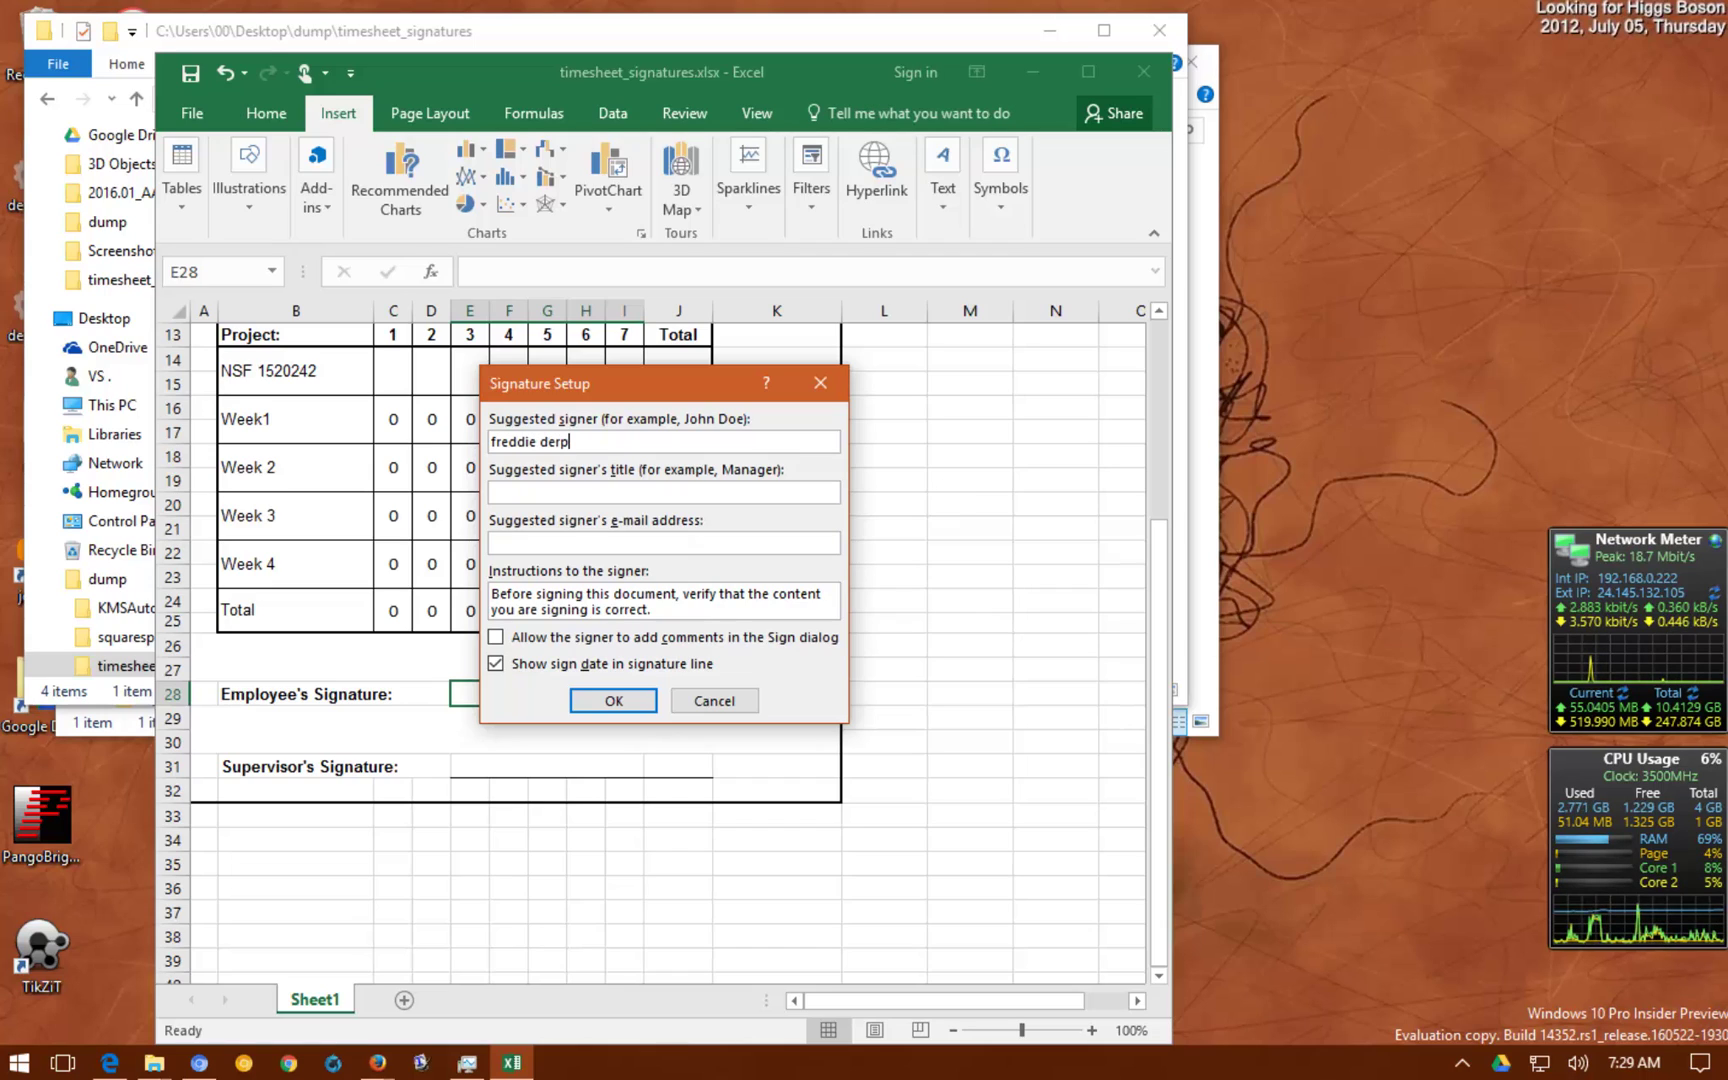
{"action": "key", "text": "Tab"}
{"action": "key", "text": "Tab"}
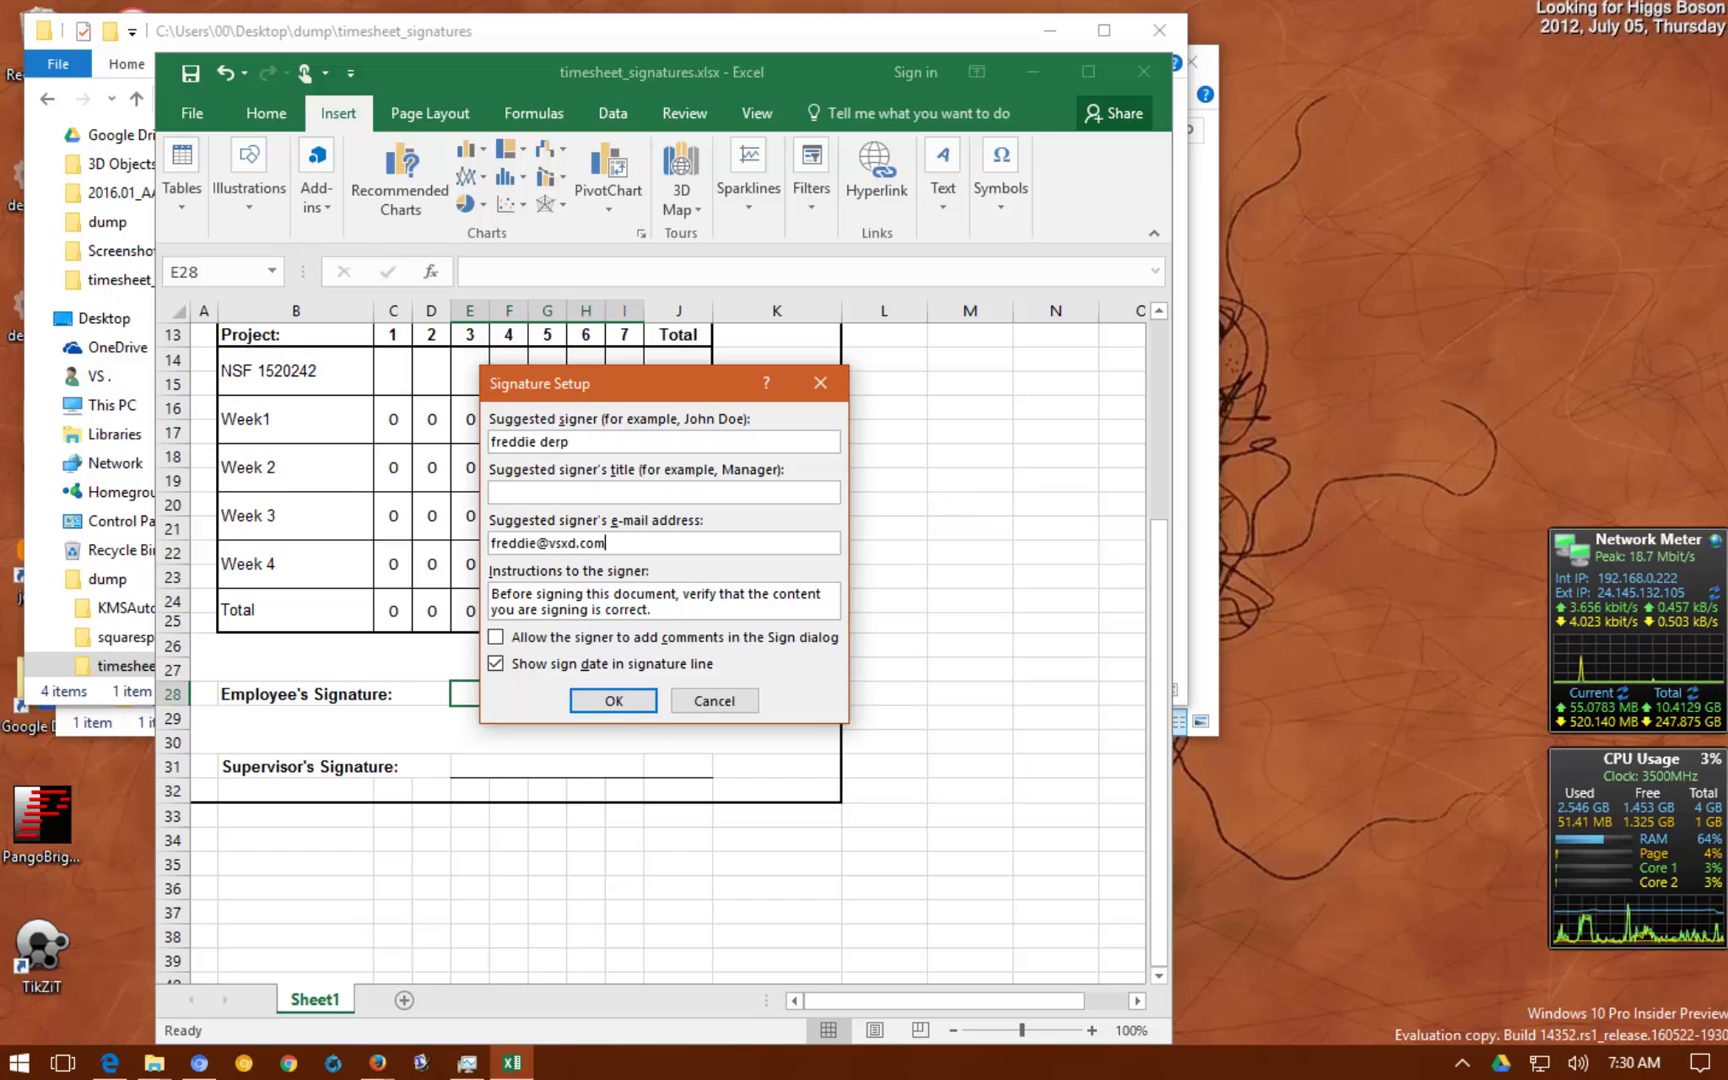
{"action": "left_click", "coordinate": [520, 642]}
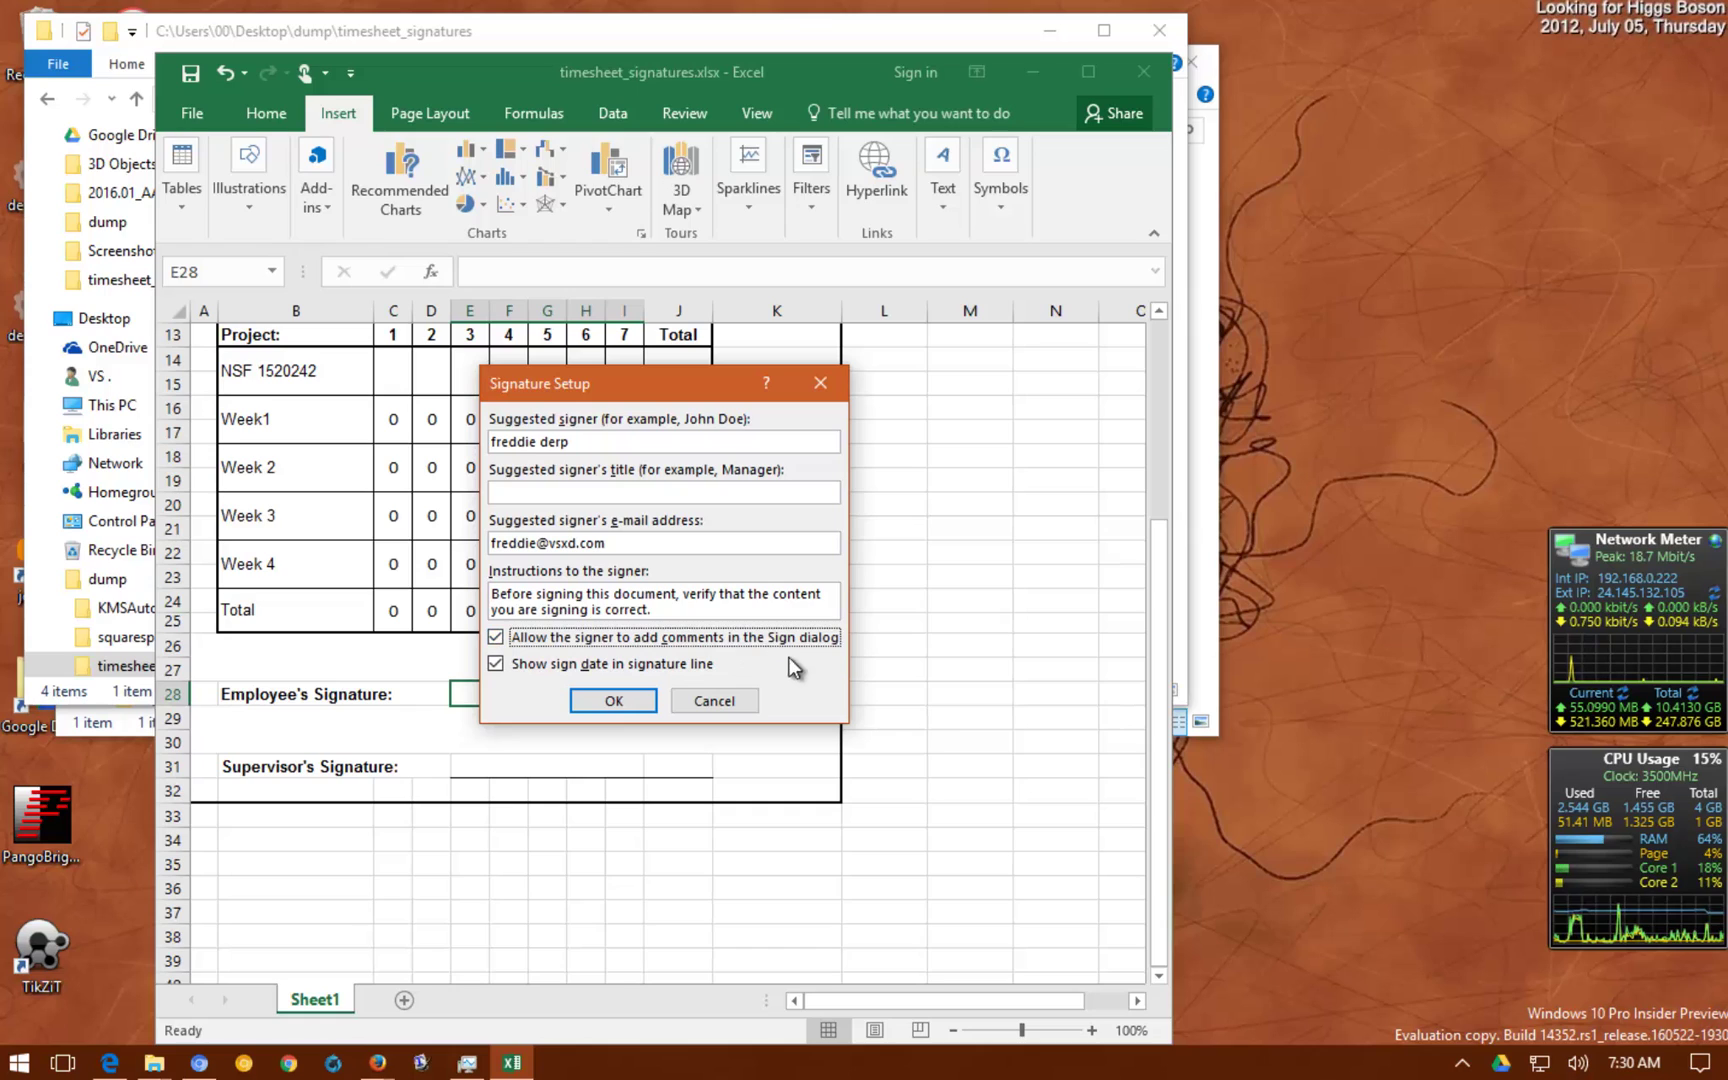
{"action": "left_click", "coordinate": [622, 701]}
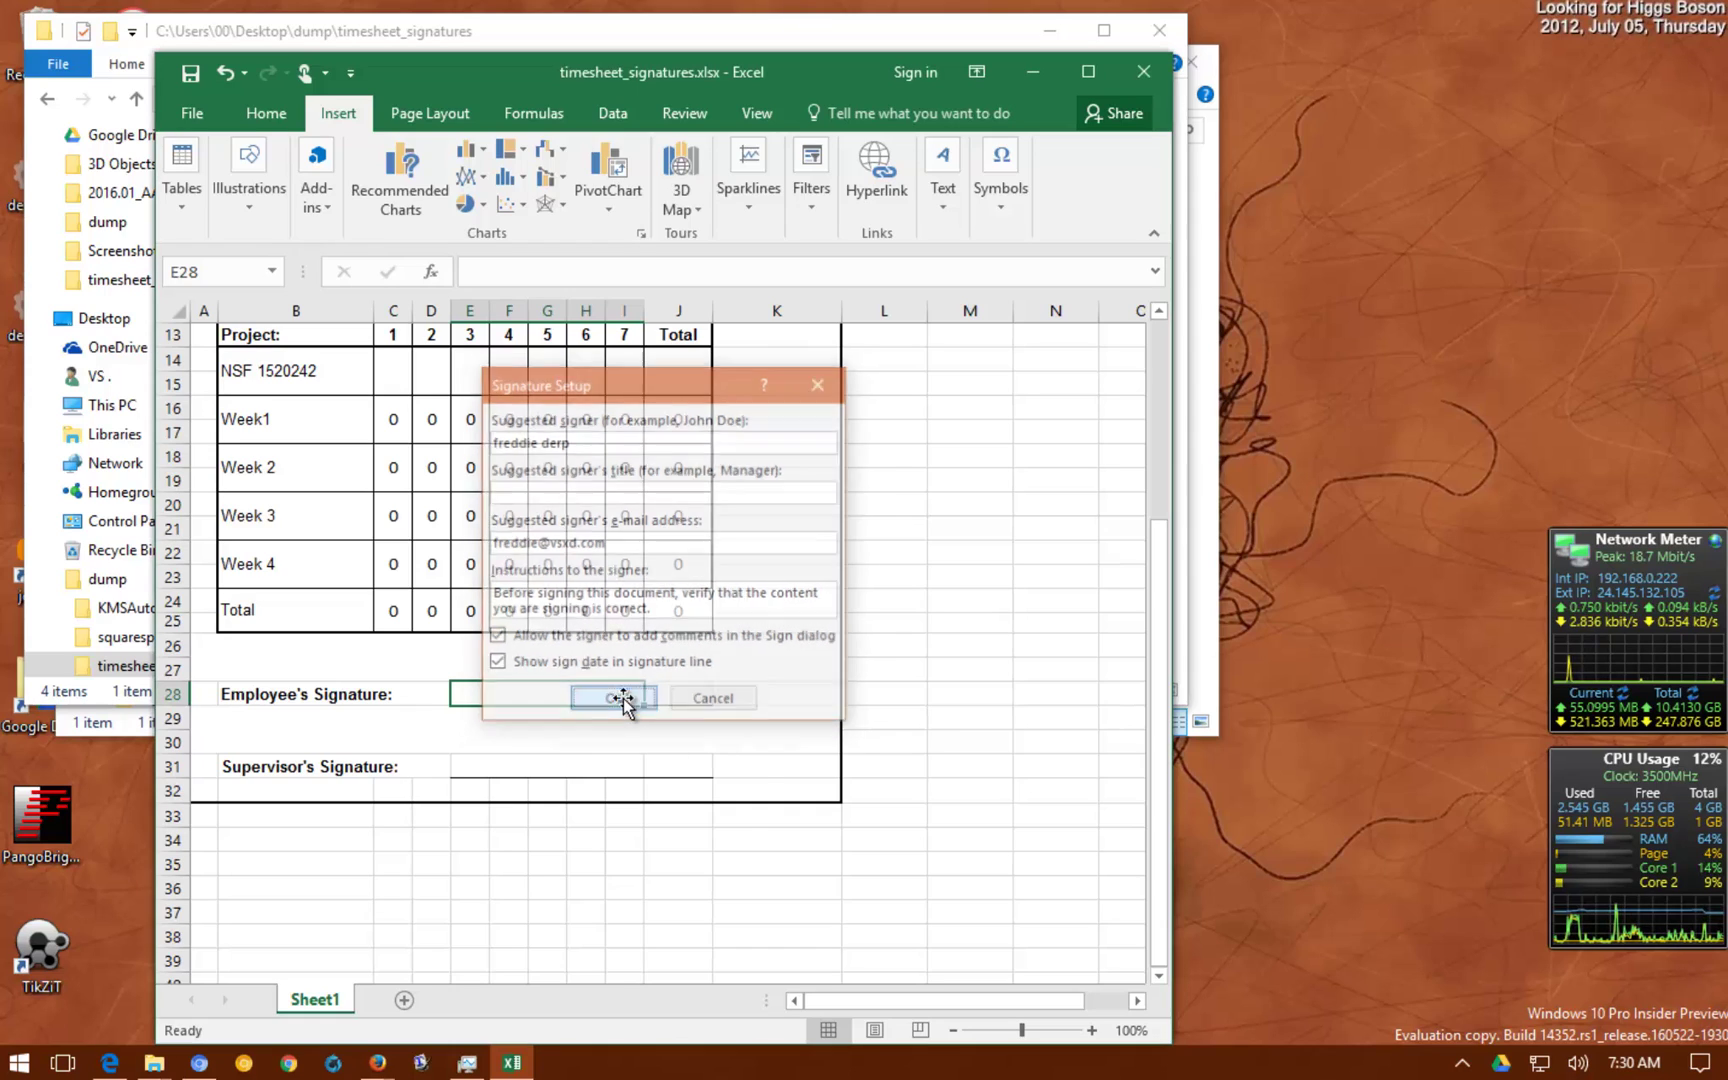
{"action": "left_click_drag", "start_coordinate": [179, 732], "coordinate": [171, 835]}
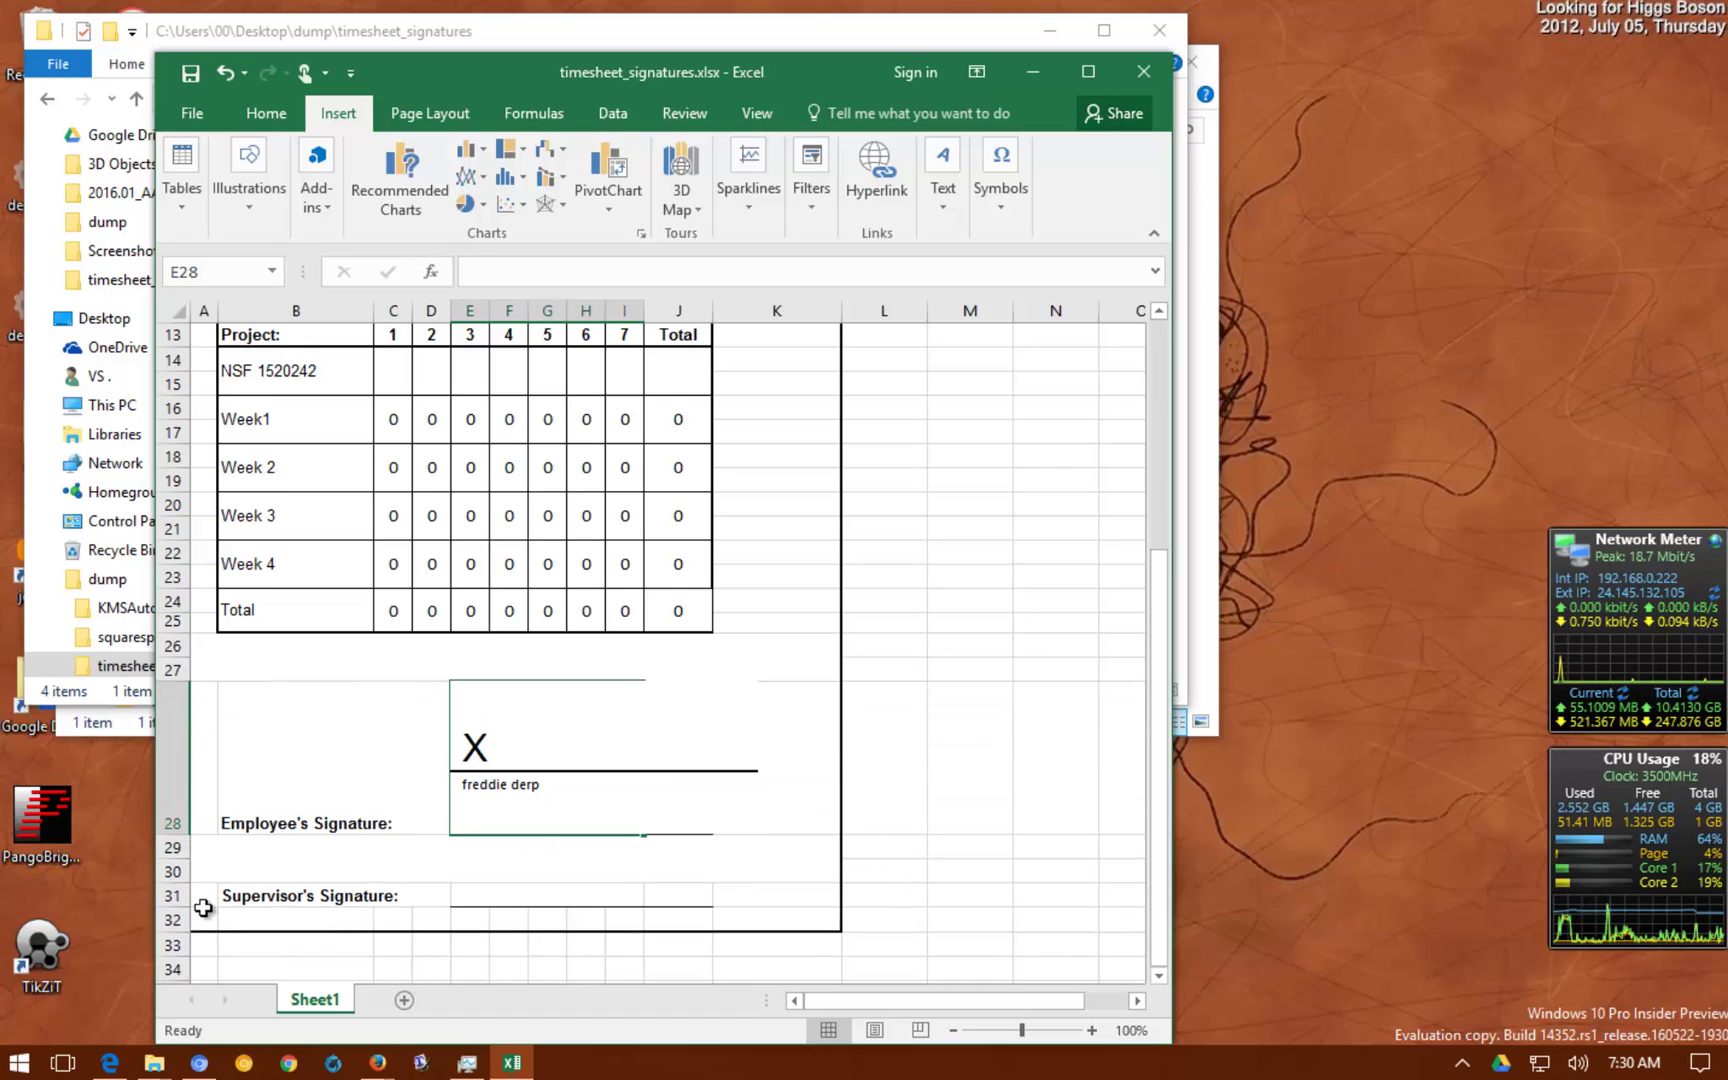
Insert a supervisor signature line in E31 with signer name, title 'president' and e-mail
{"action": "left_click", "coordinate": [494, 893]}
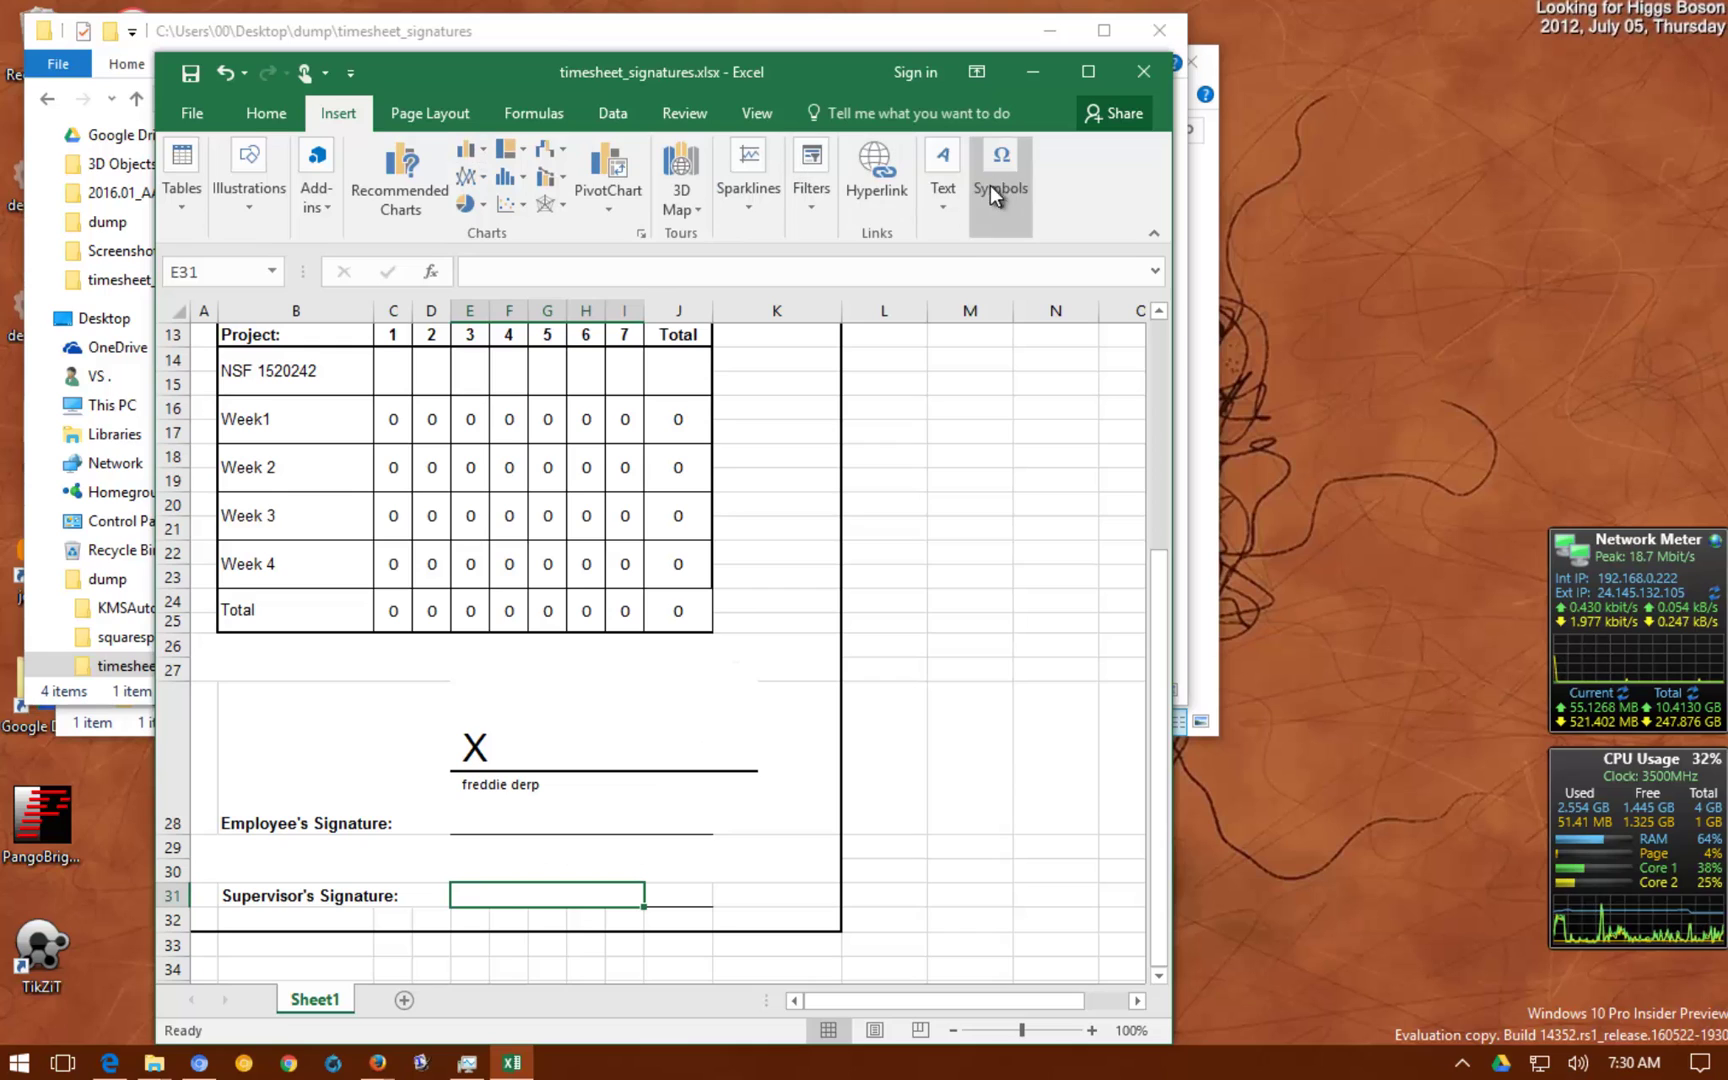
{"action": "left_click", "coordinate": [948, 215]}
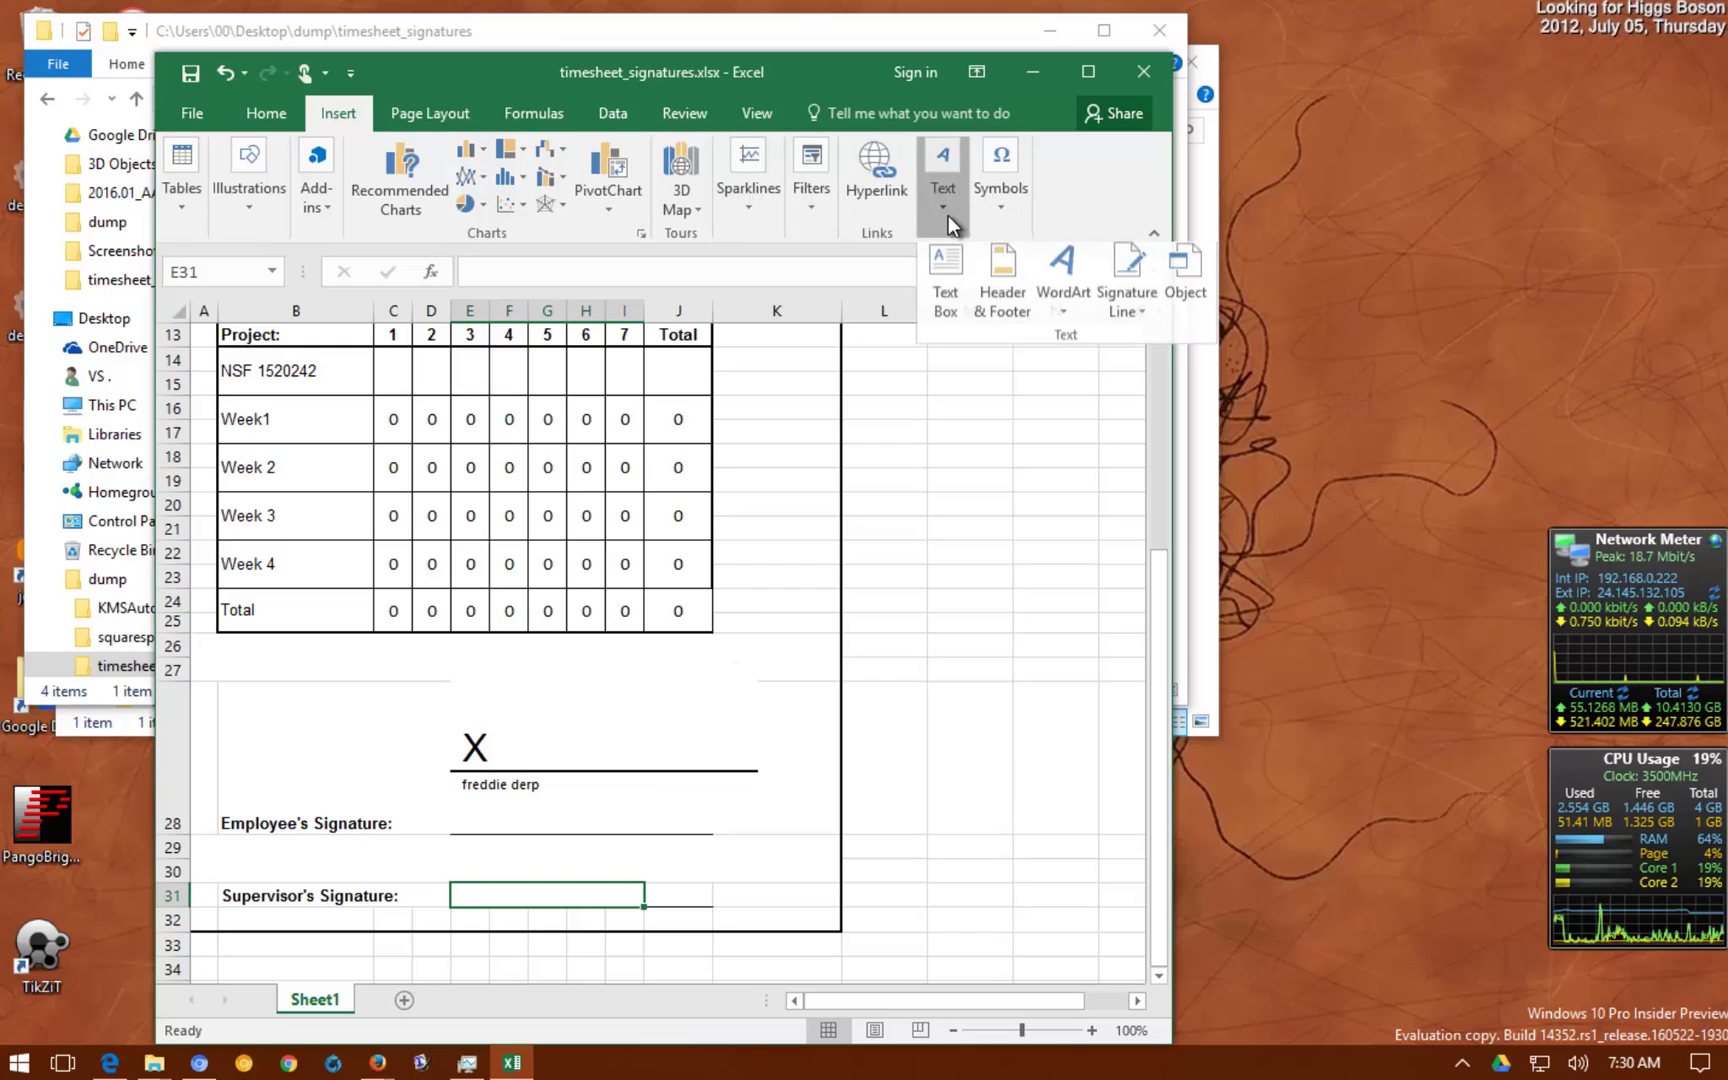
{"action": "left_click", "coordinate": [1110, 312]}
{"action": "left_click", "coordinate": [1118, 346]}
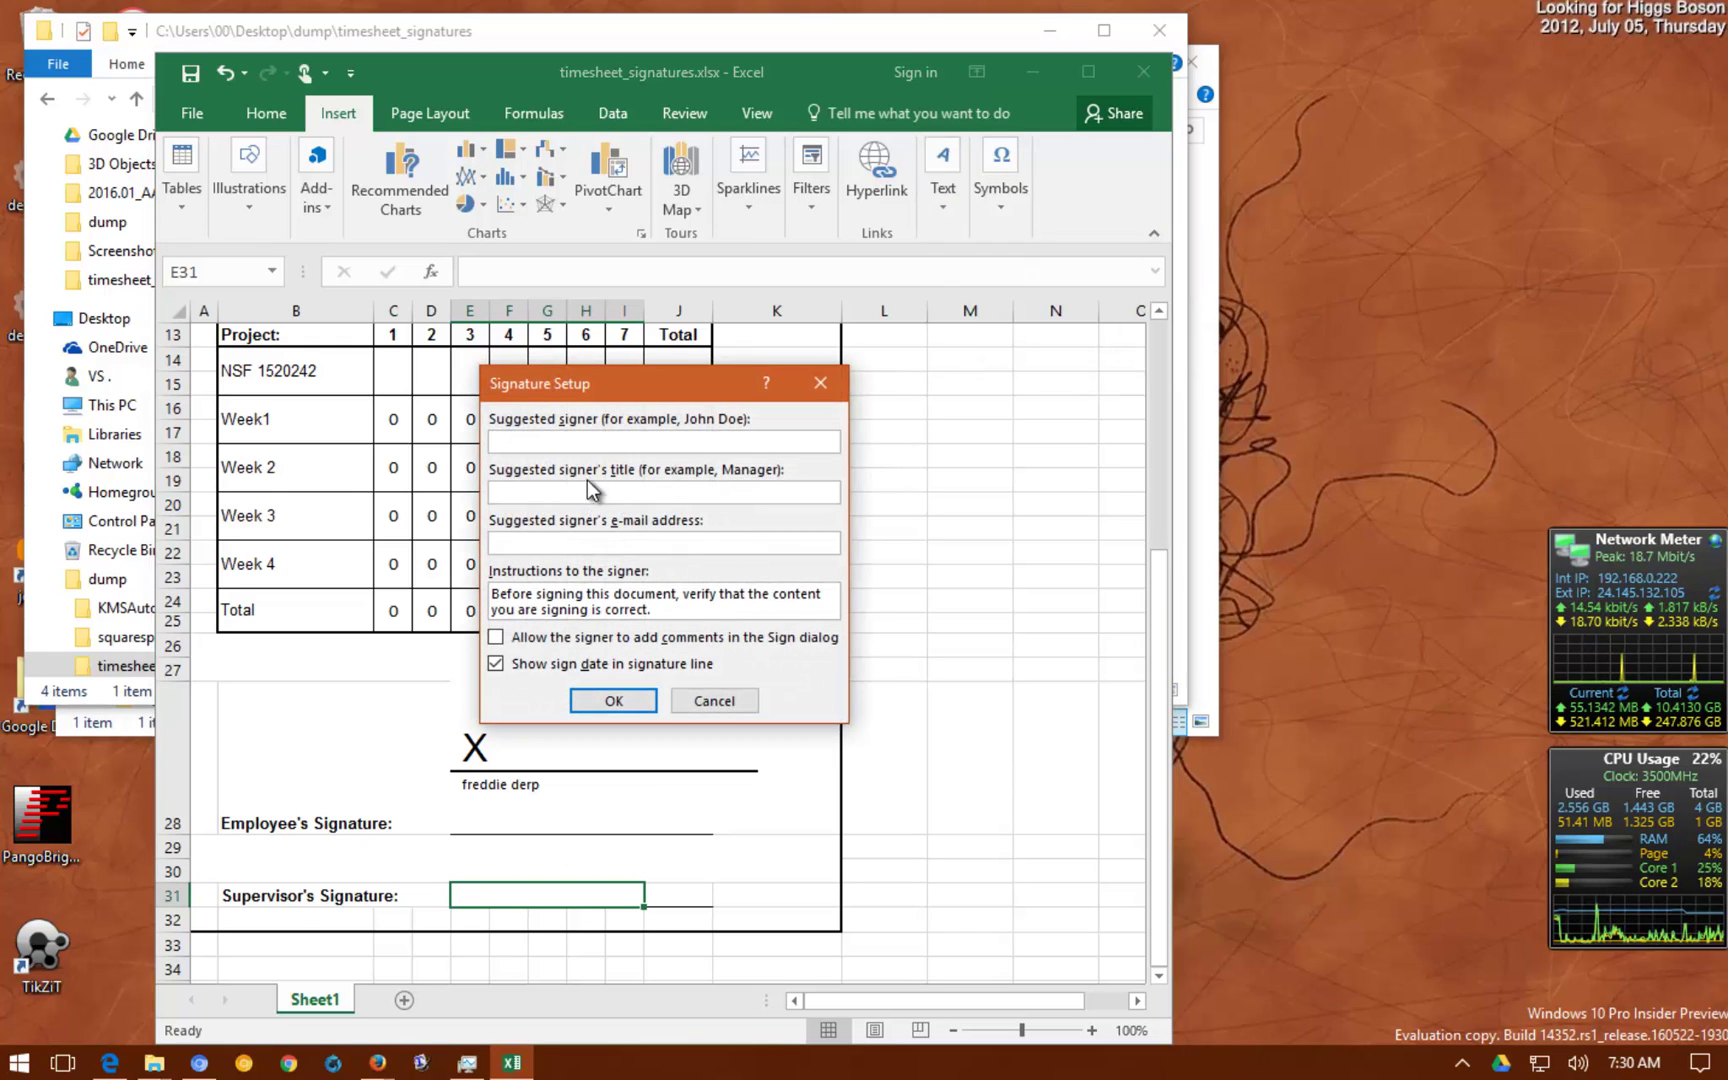
{"action": "type", "text": "big boss man"}
{"action": "key", "text": "Tab"}
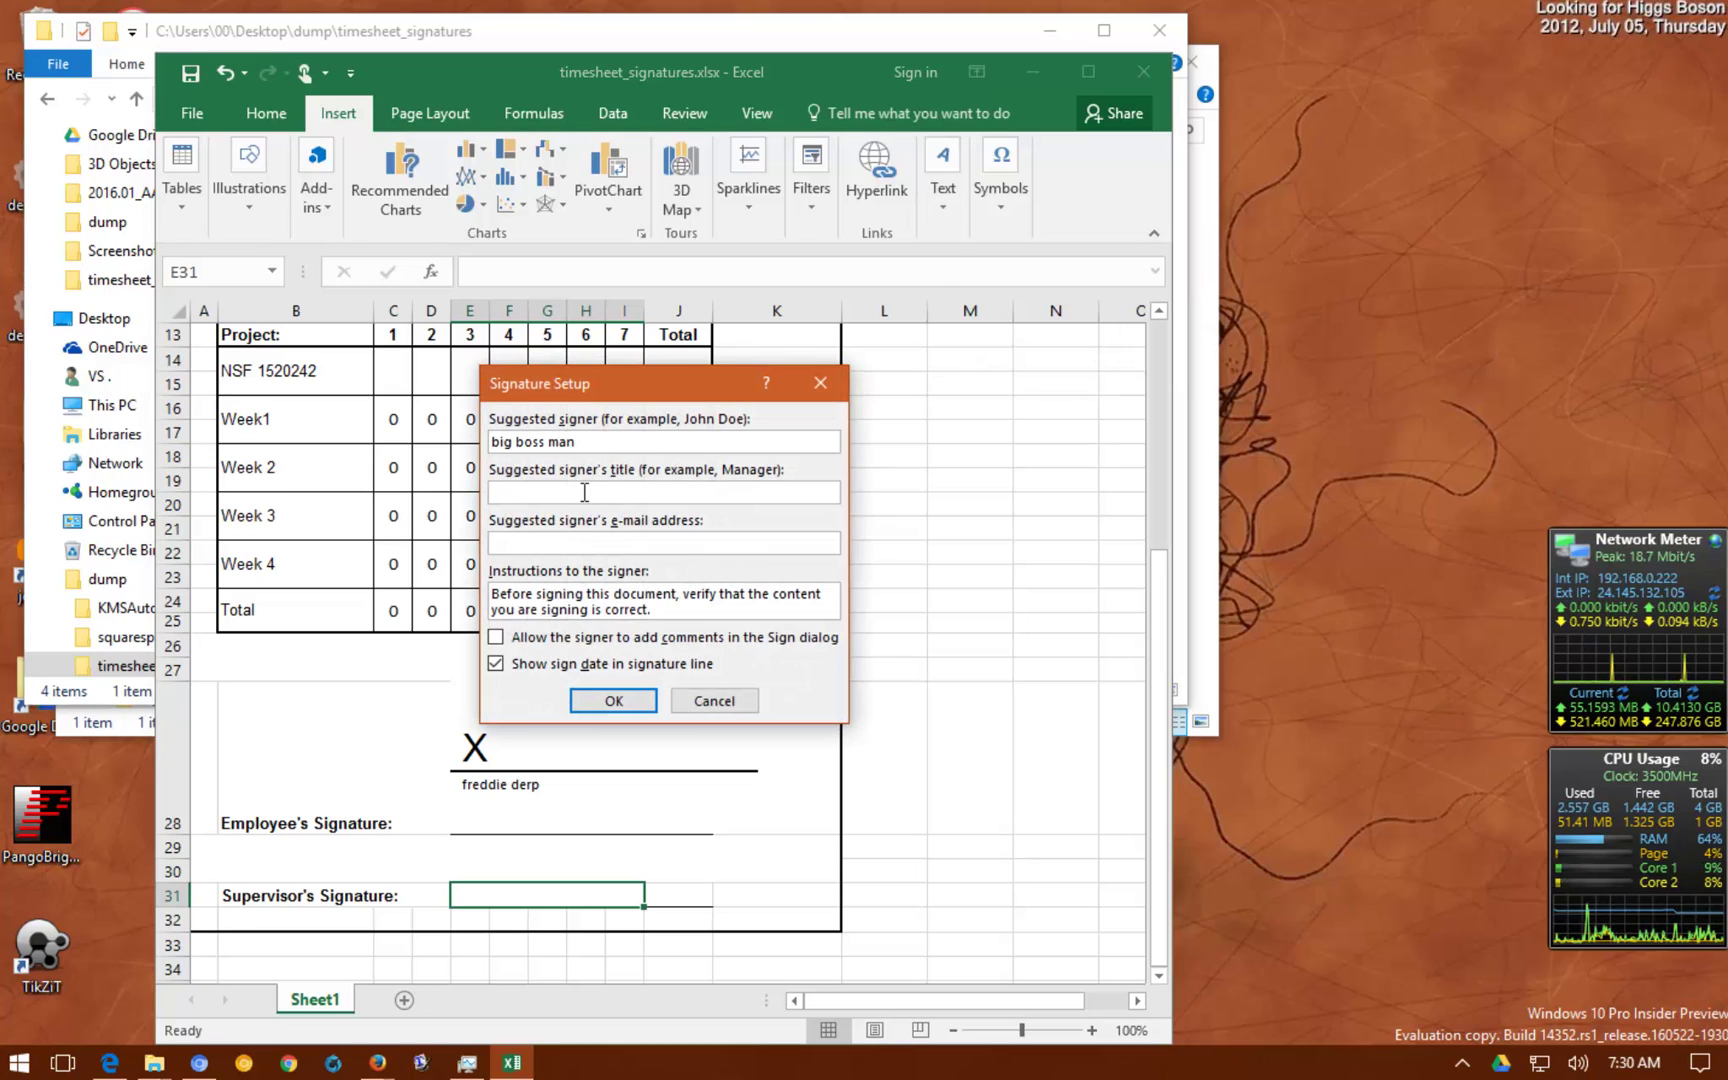
{"action": "type", "text": "president"}
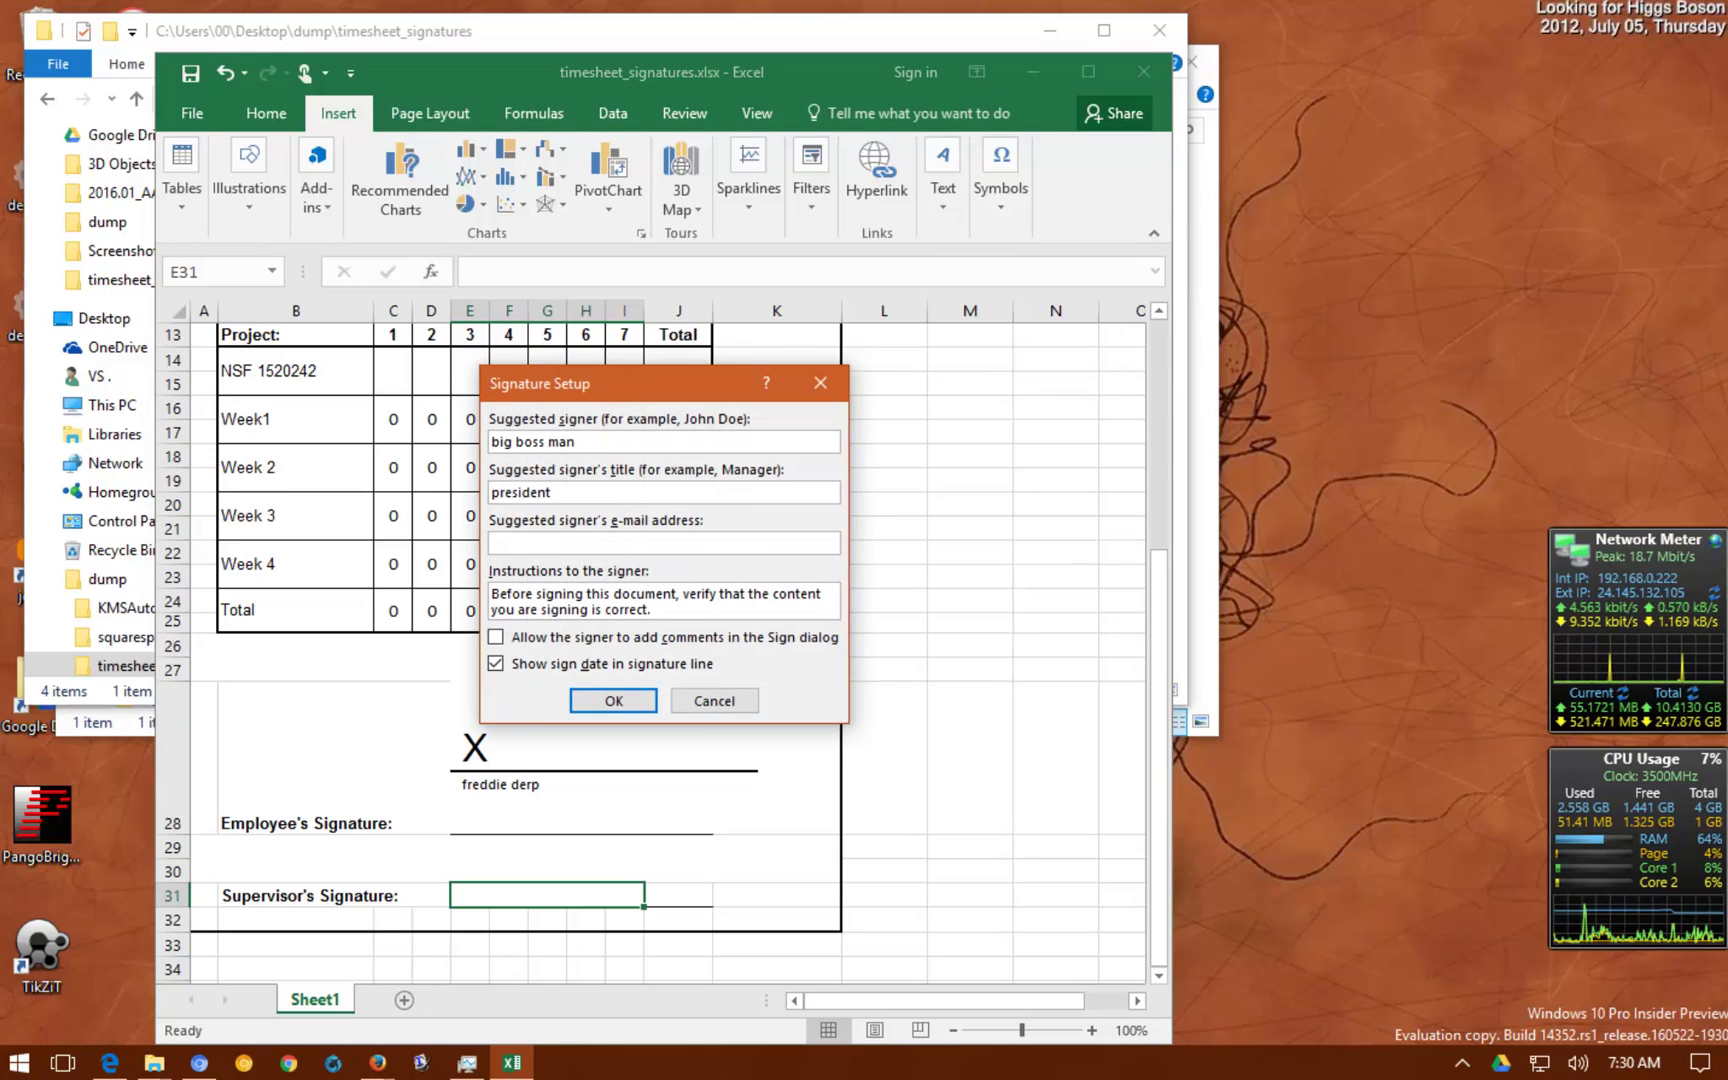
{"action": "key", "text": "Tab"}
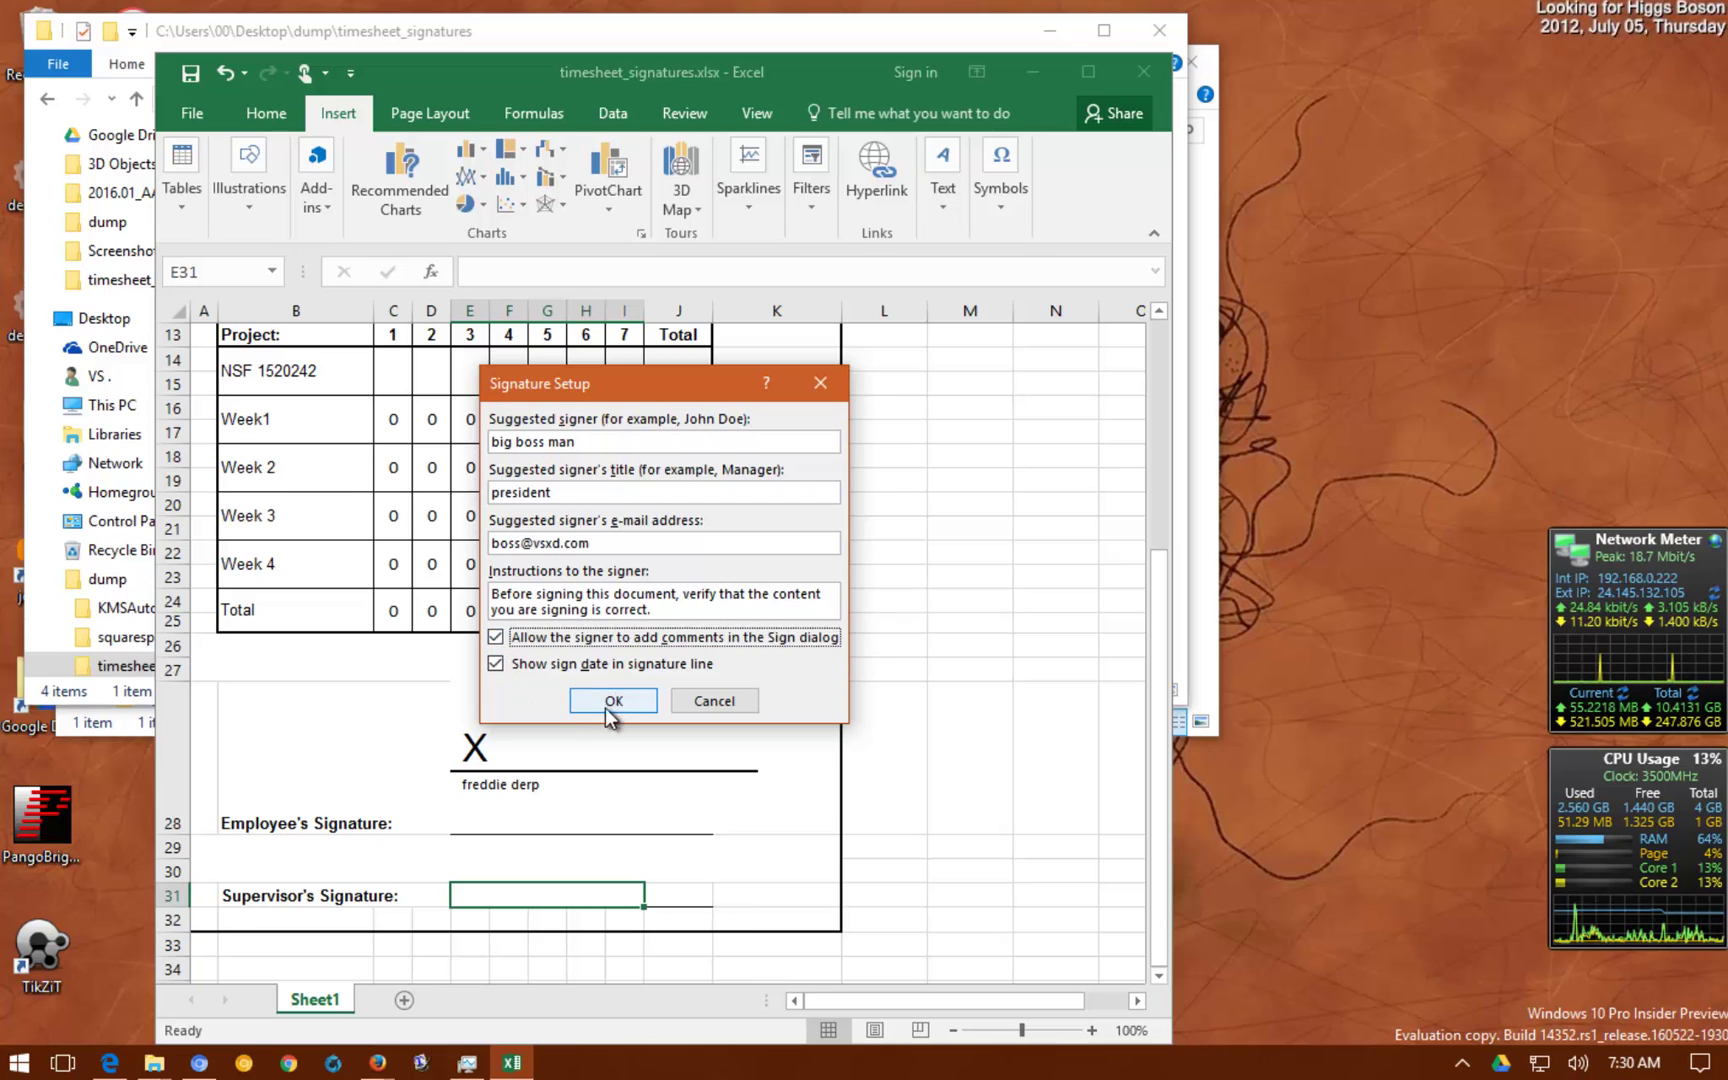
{"action": "left_click", "coordinate": [613, 700]}
Heighten row 31 to fit the supervisor signature line
{"action": "scroll", "coordinate": [246, 833], "scroll_direction": "down", "scroll_amount": 2}
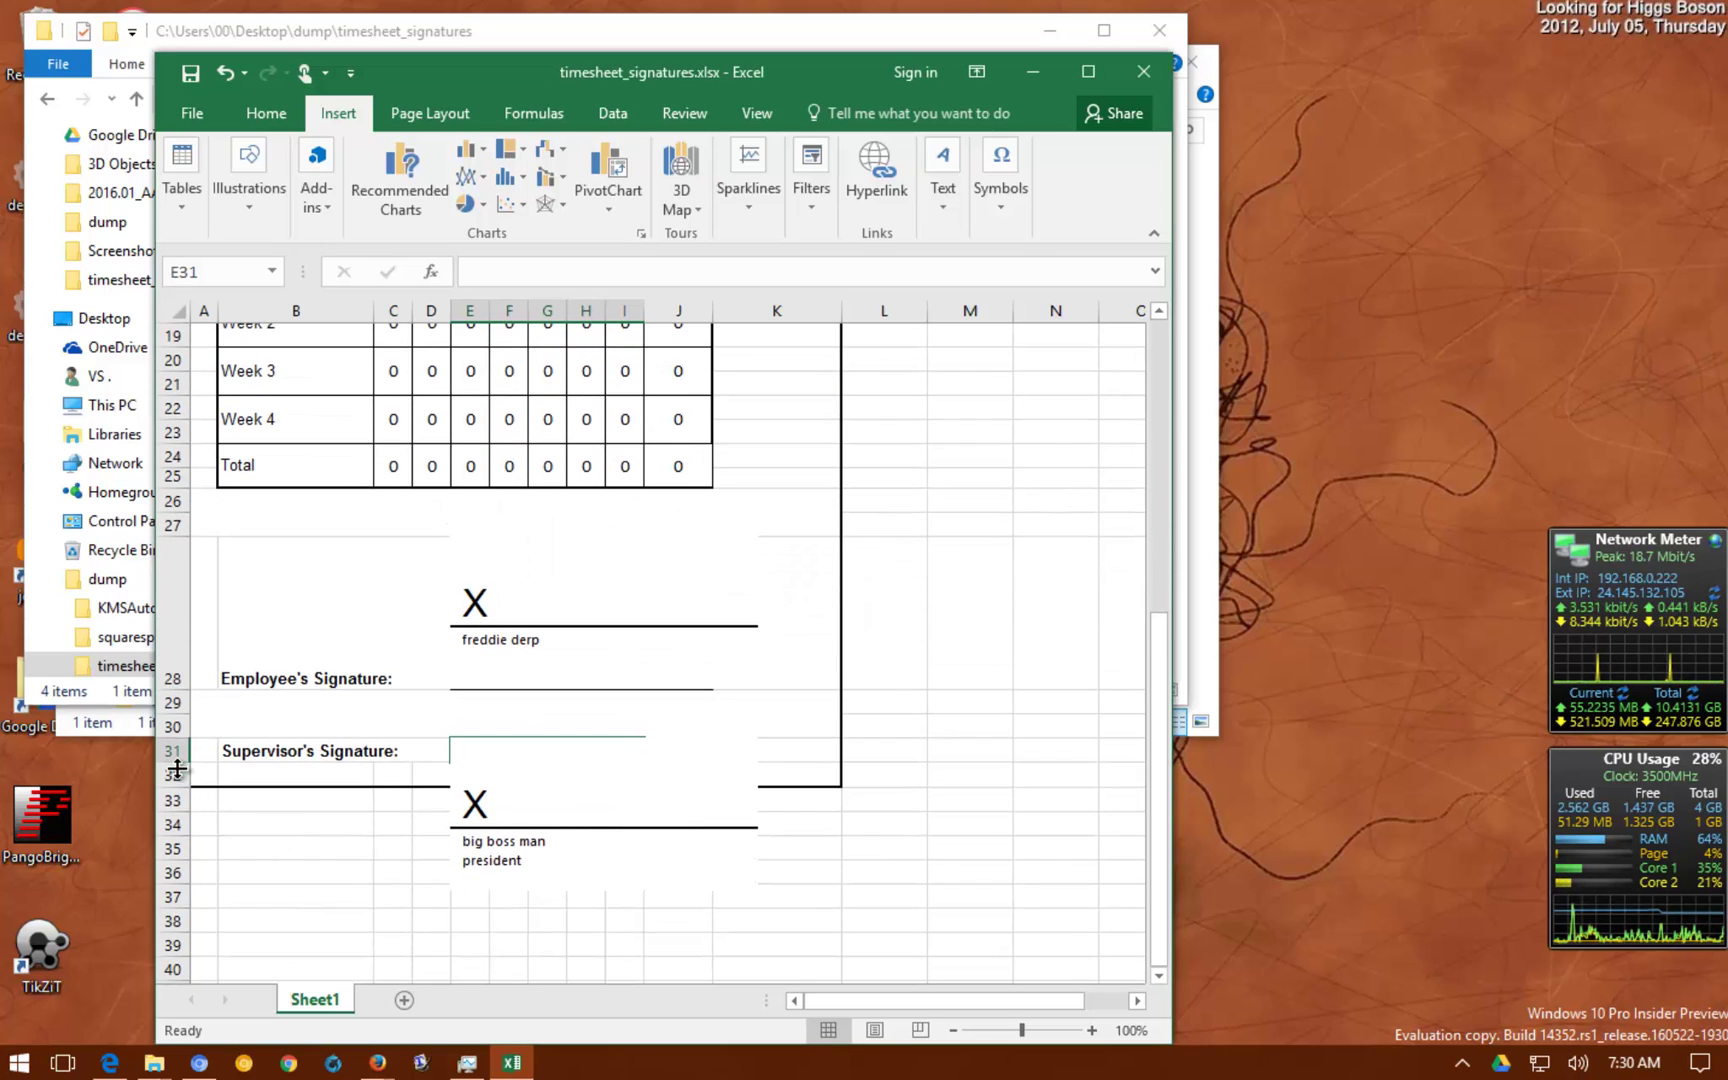
{"action": "left_click_drag", "start_coordinate": [177, 768], "coordinate": [179, 888]}
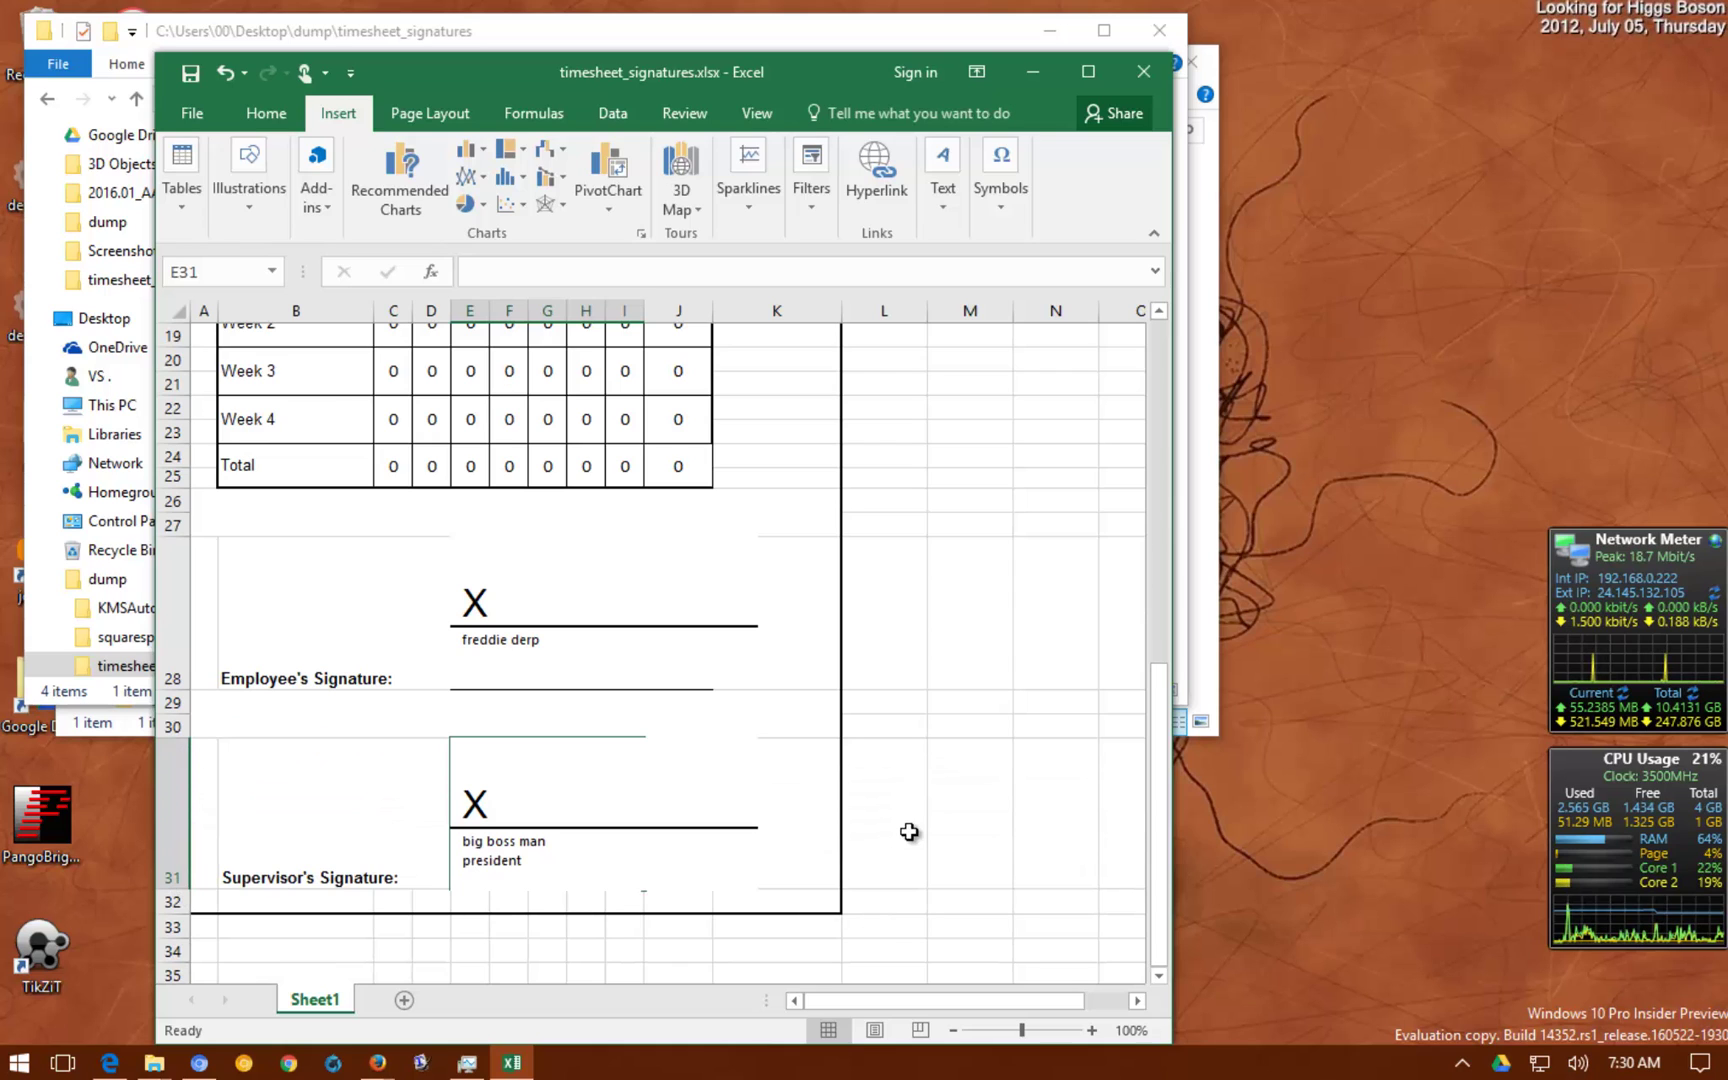
{"action": "scroll", "coordinate": [900, 832], "scroll_direction": "up", "scroll_amount": 6}
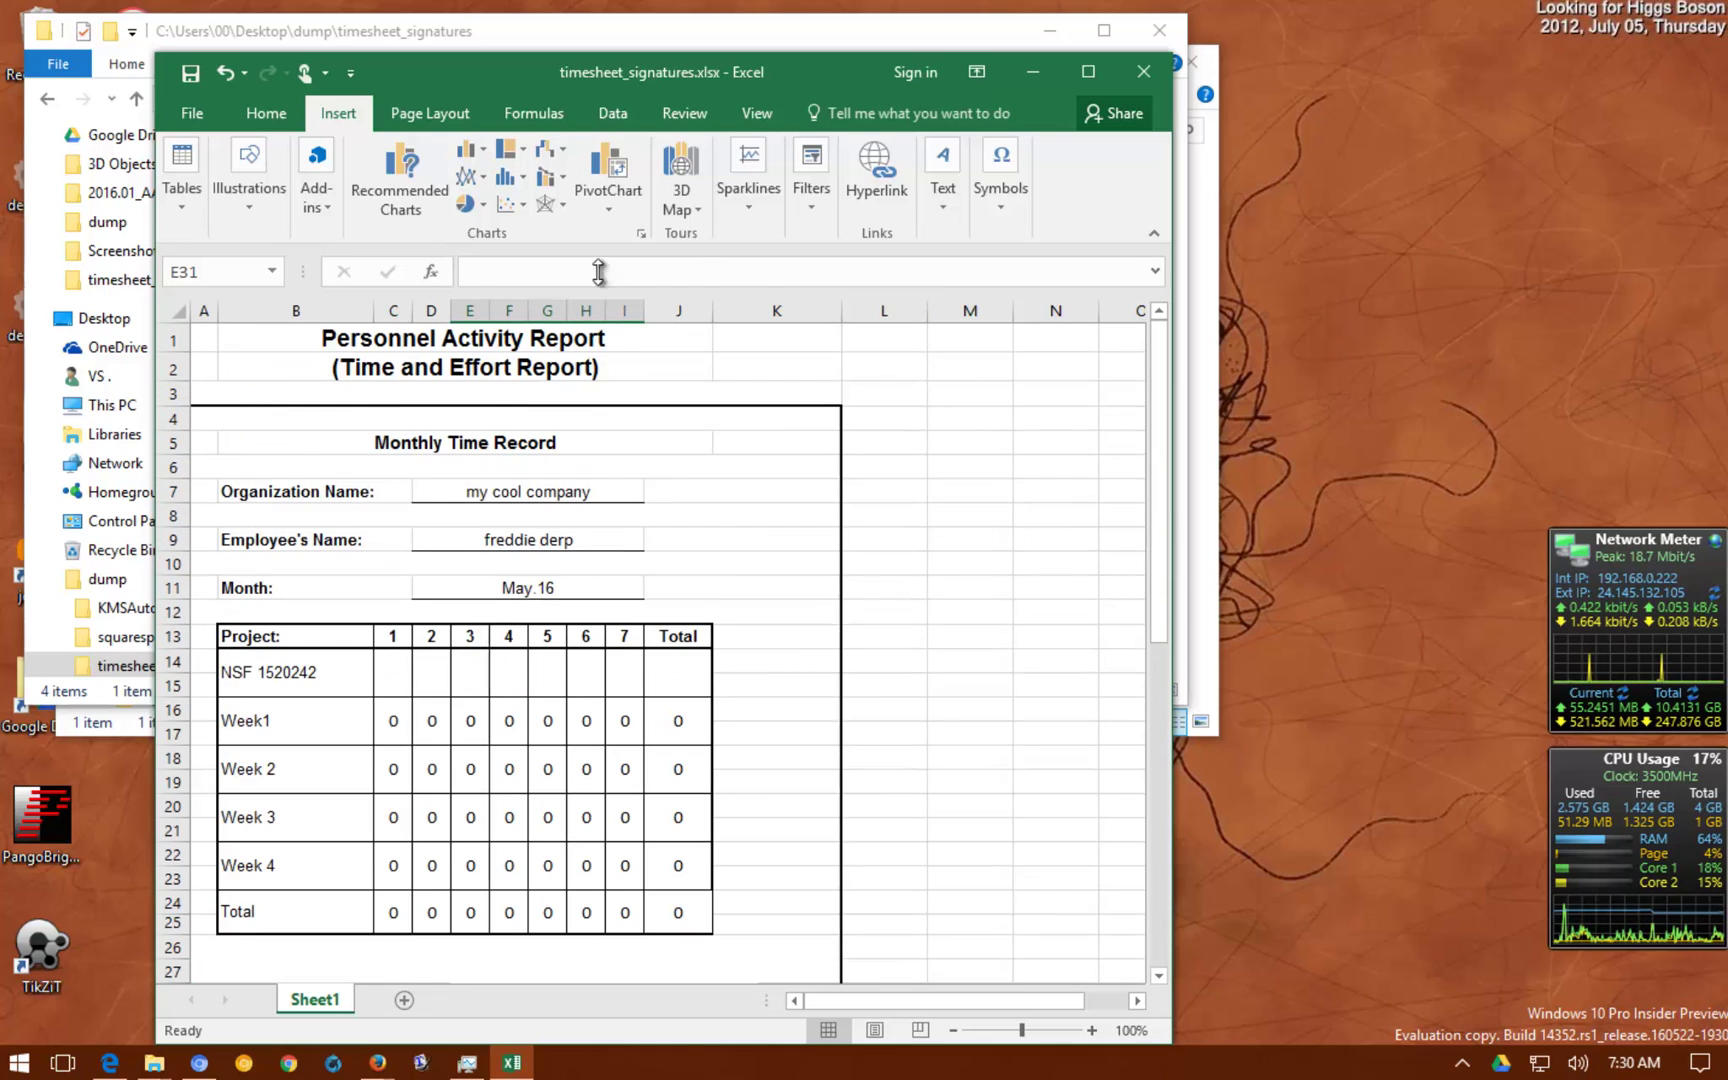
{"action": "scroll", "coordinate": [783, 515], "scroll_direction": "down", "scroll_amount": 6}
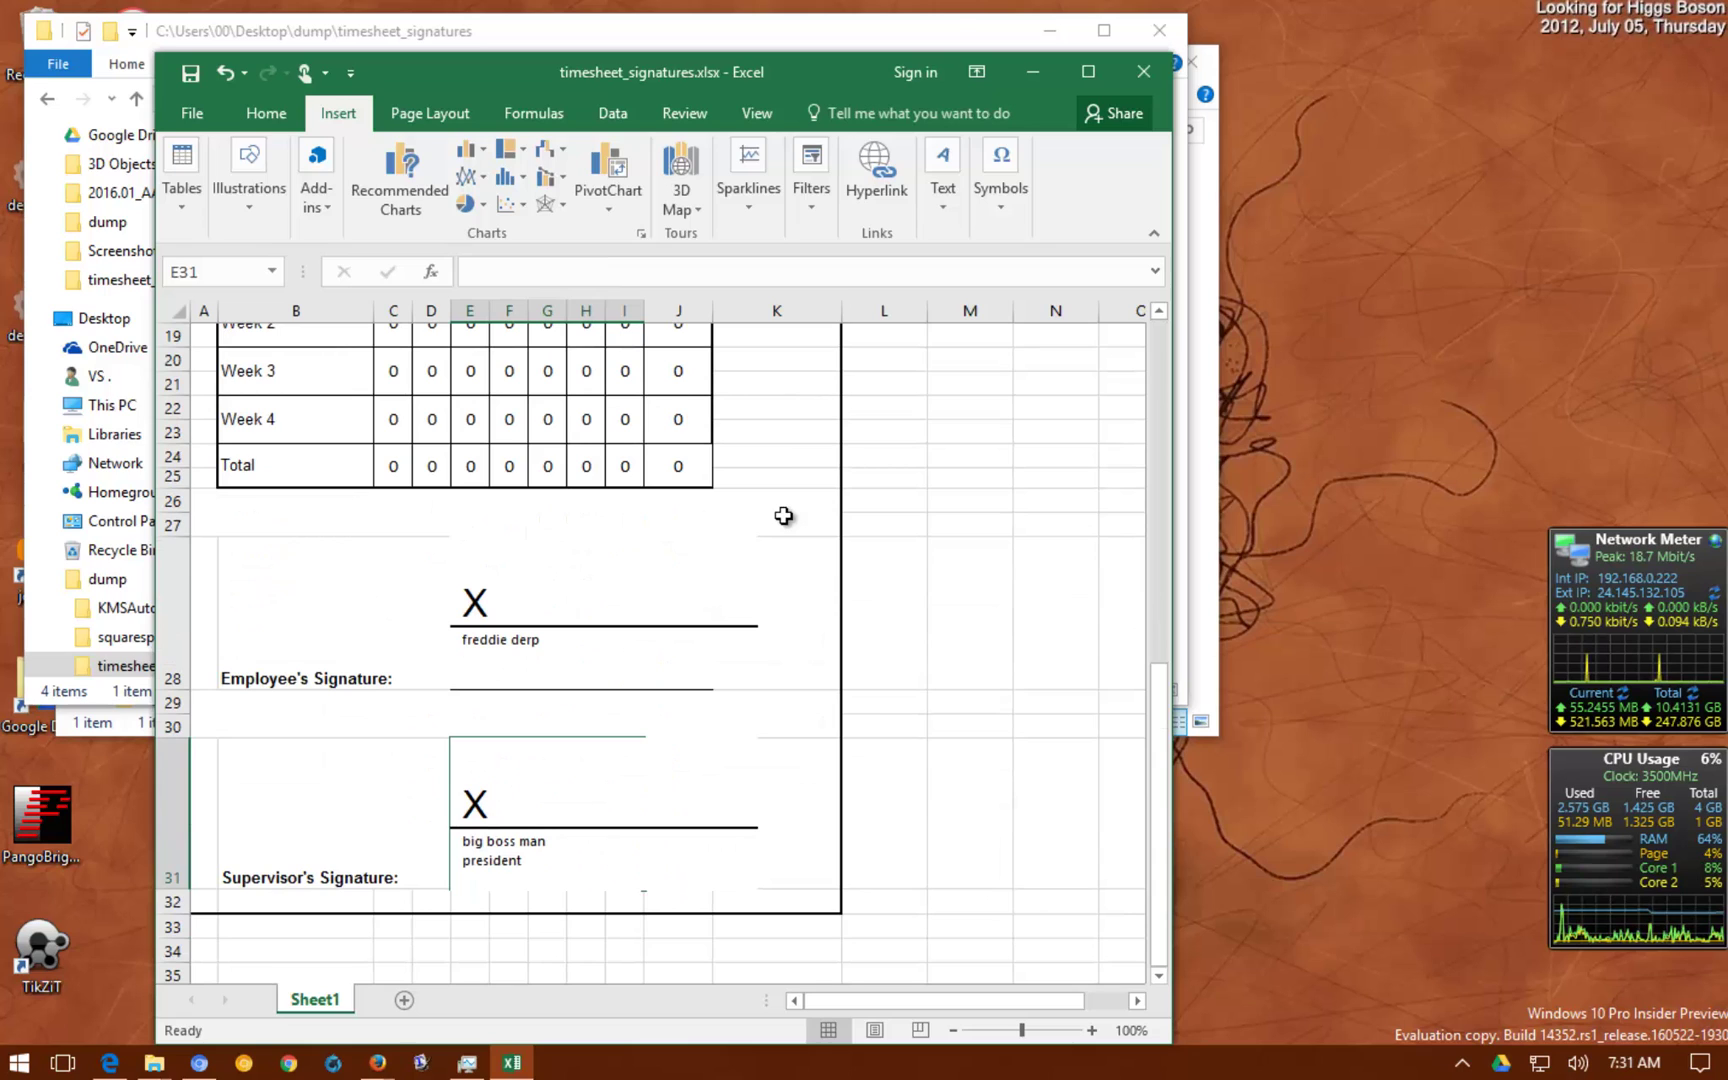
Save a copy of the workbook as timesheet_freddie.xlsx in the timesheet_signatures folder
{"action": "left_click", "coordinate": [169, 122]}
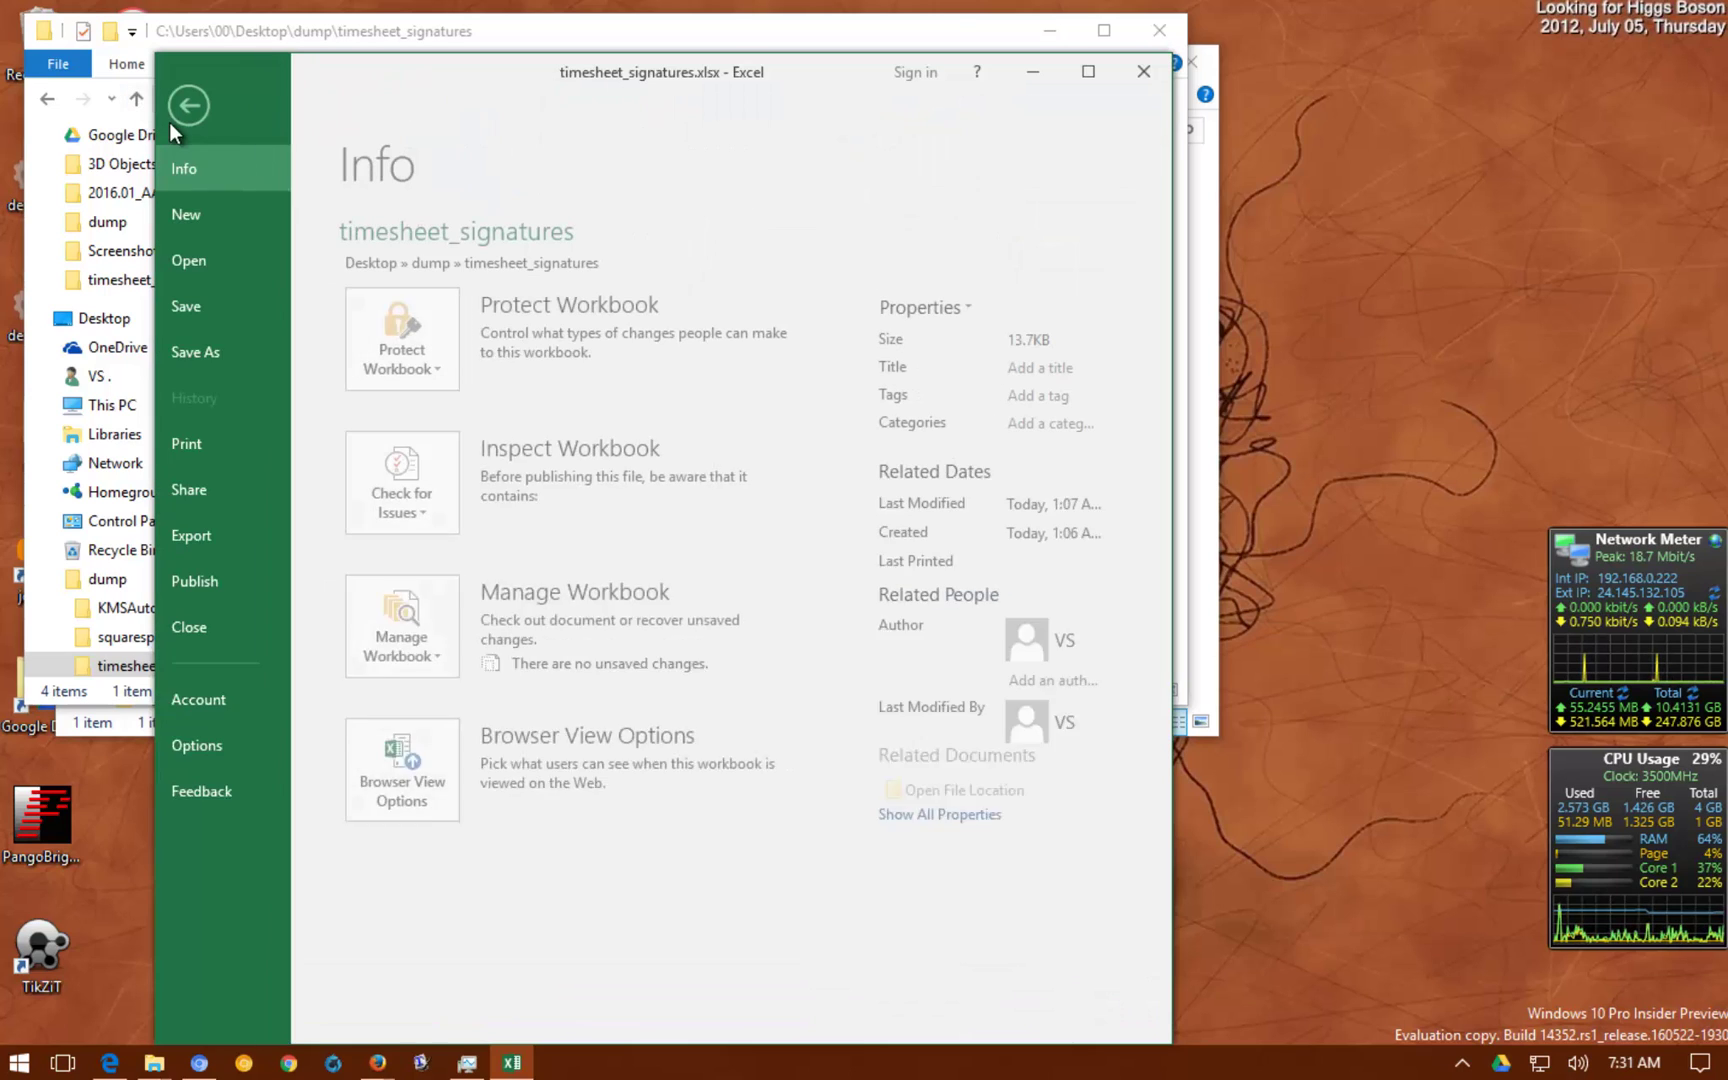
{"action": "left_click", "coordinate": [215, 355]}
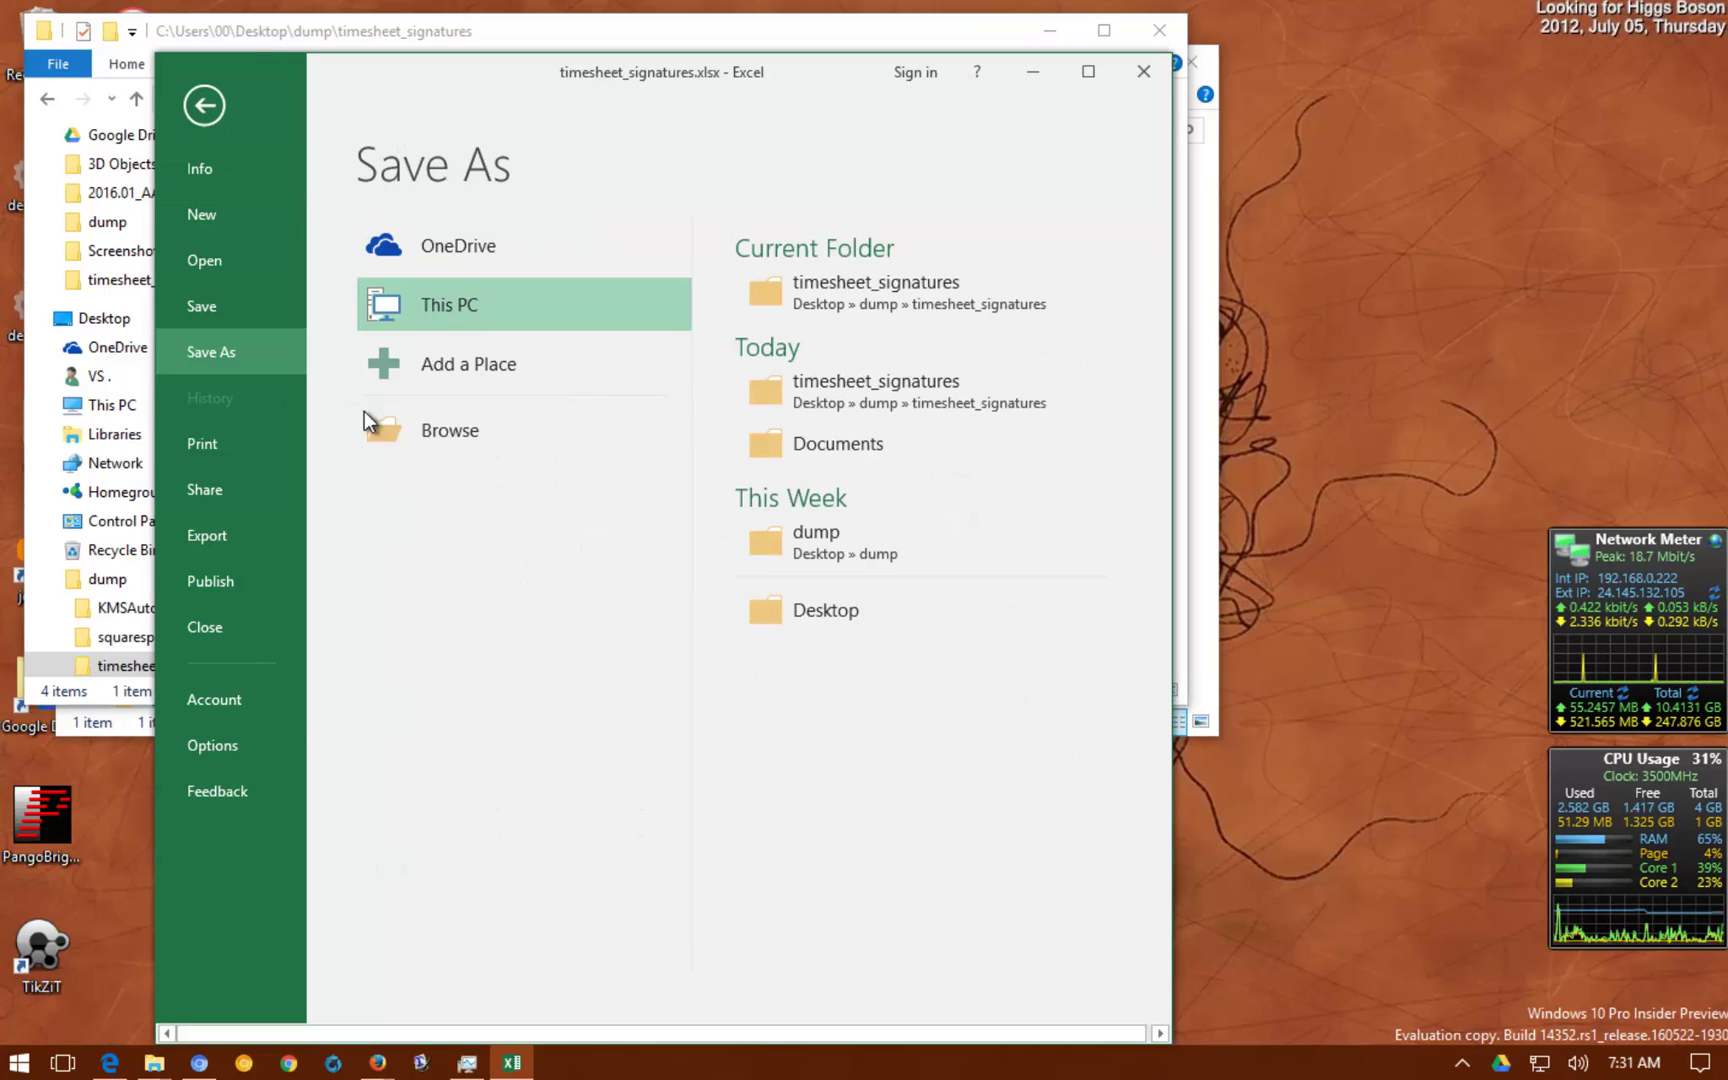
{"action": "left_click", "coordinate": [454, 432]}
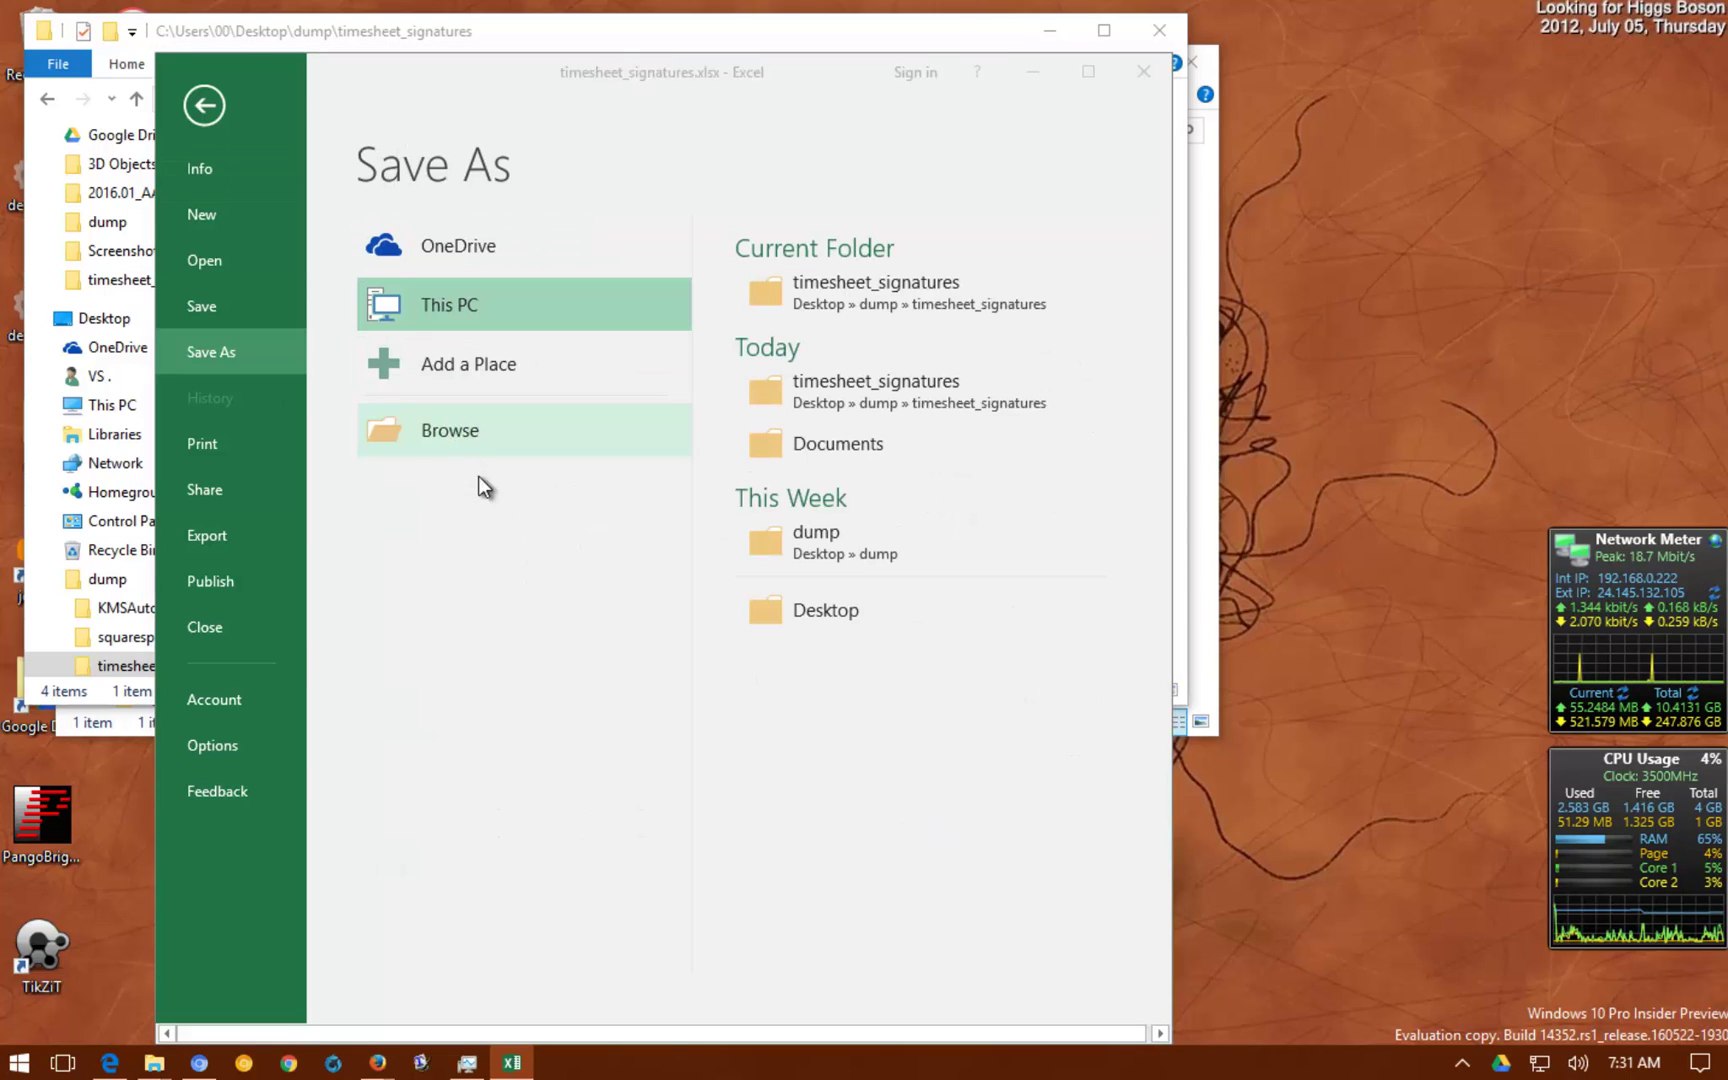
{"action": "left_click", "coordinate": [640, 466]}
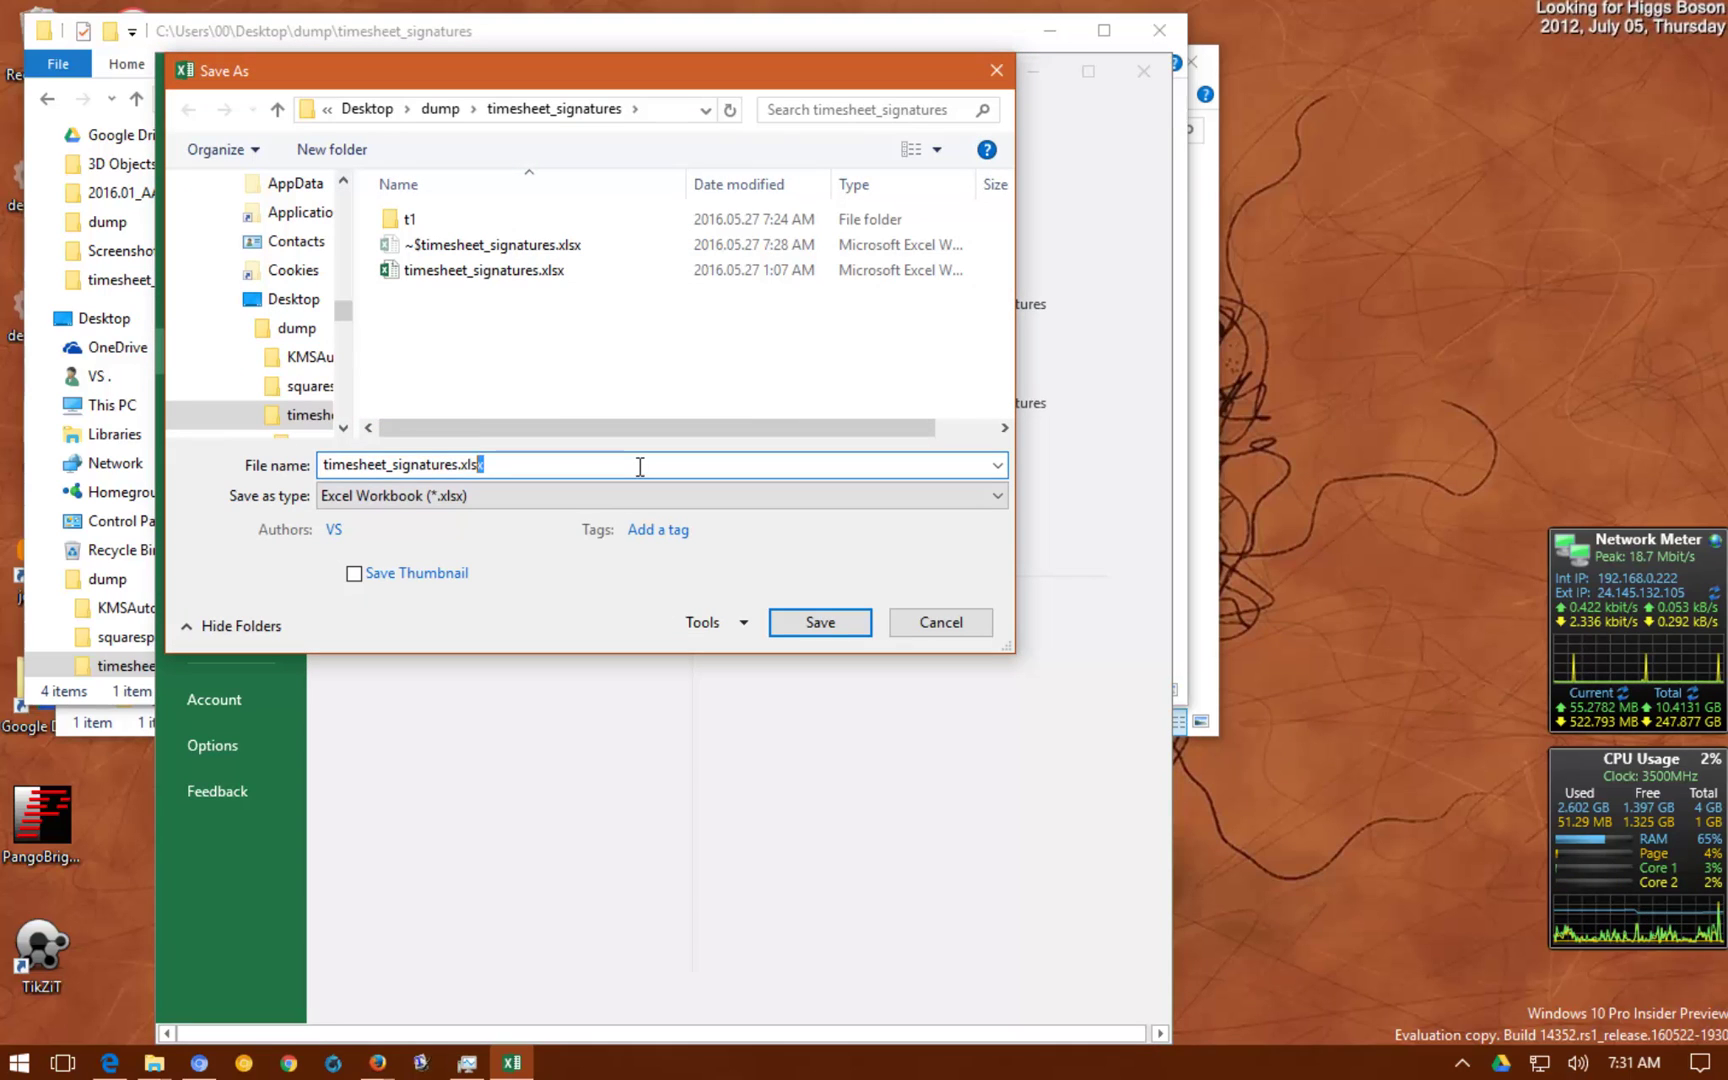
{"action": "key", "text": "shift+Left"}
{"action": "key", "text": "shift+Left"}
{"action": "key", "text": "shift+Left"}
{"action": "key", "text": "shift+Left"}
{"action": "key", "text": "shift+Left"}
{"action": "key", "text": "shift+Left"}
{"action": "key", "text": "shift+Left"}
{"action": "key", "text": "shift+Left"}
{"action": "key", "text": "shift+Left"}
{"action": "key", "text": "shift+Left"}
{"action": "key", "text": "shift+Left"}
{"action": "key", "text": "shift+Left"}
{"action": "key", "text": "shift+Left"}
{"action": "key", "text": "shift+Left"}
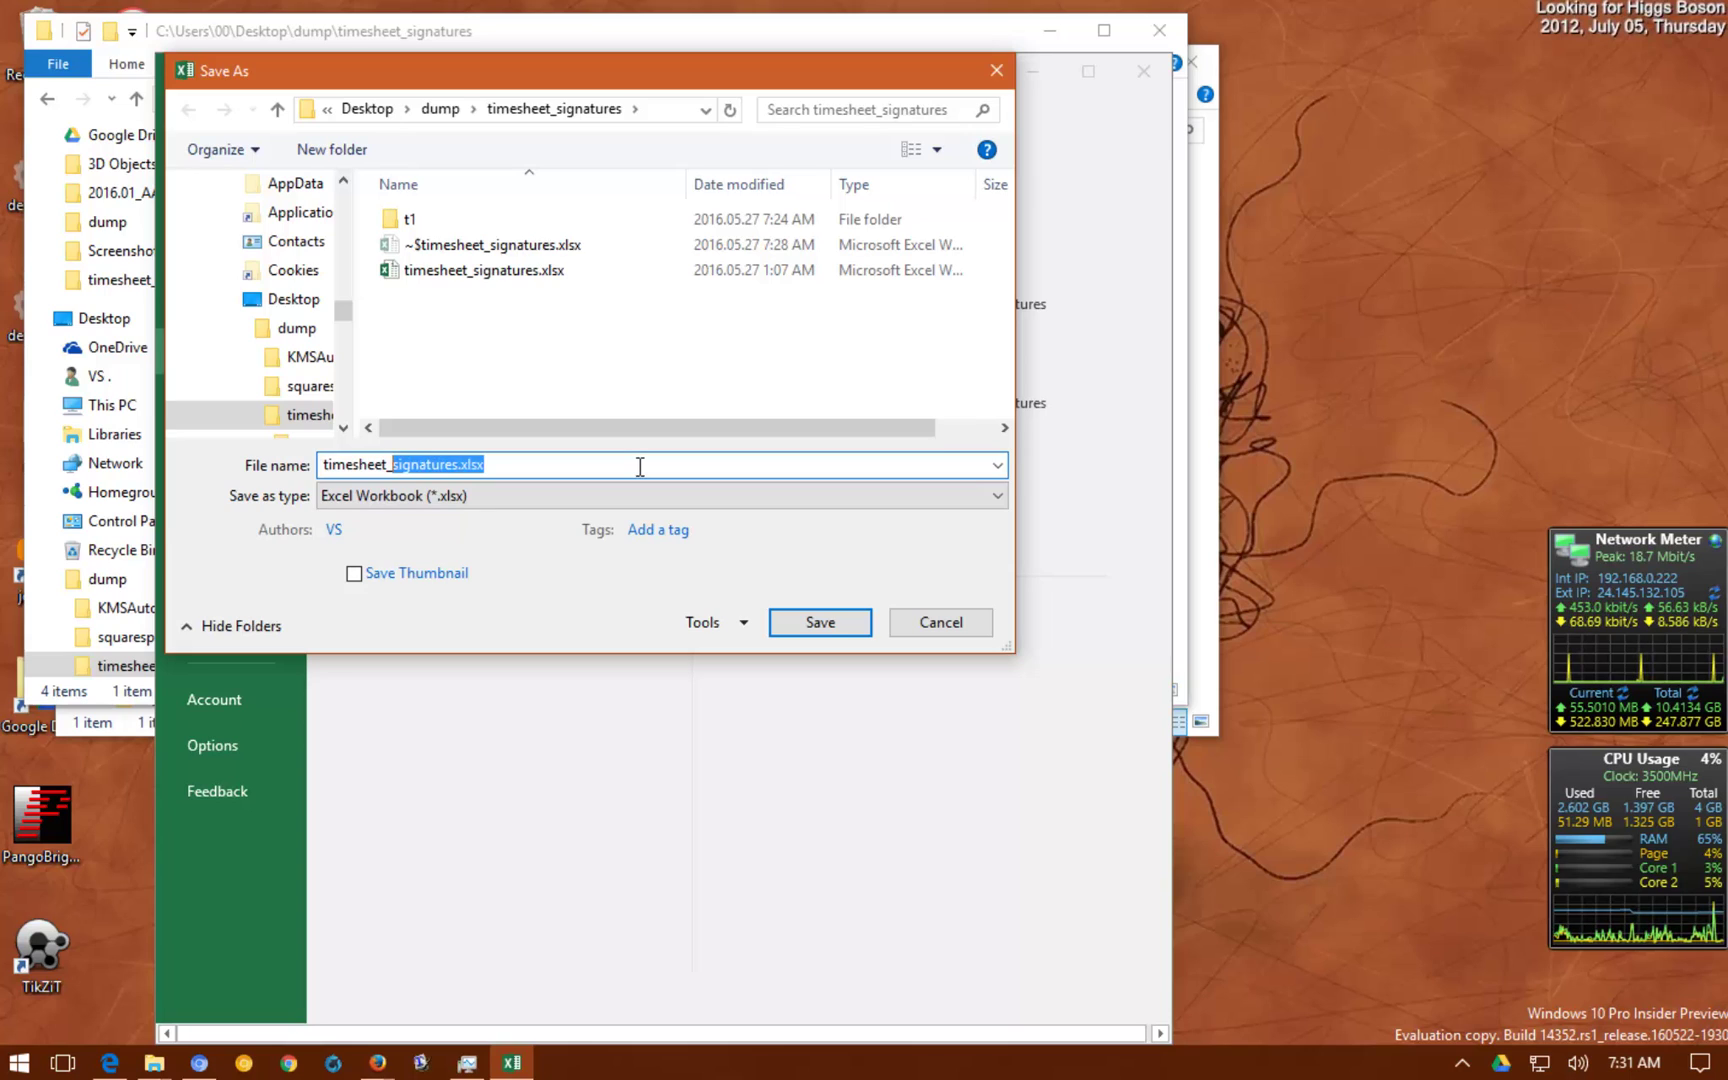
{"action": "type", "text": "freddi"}
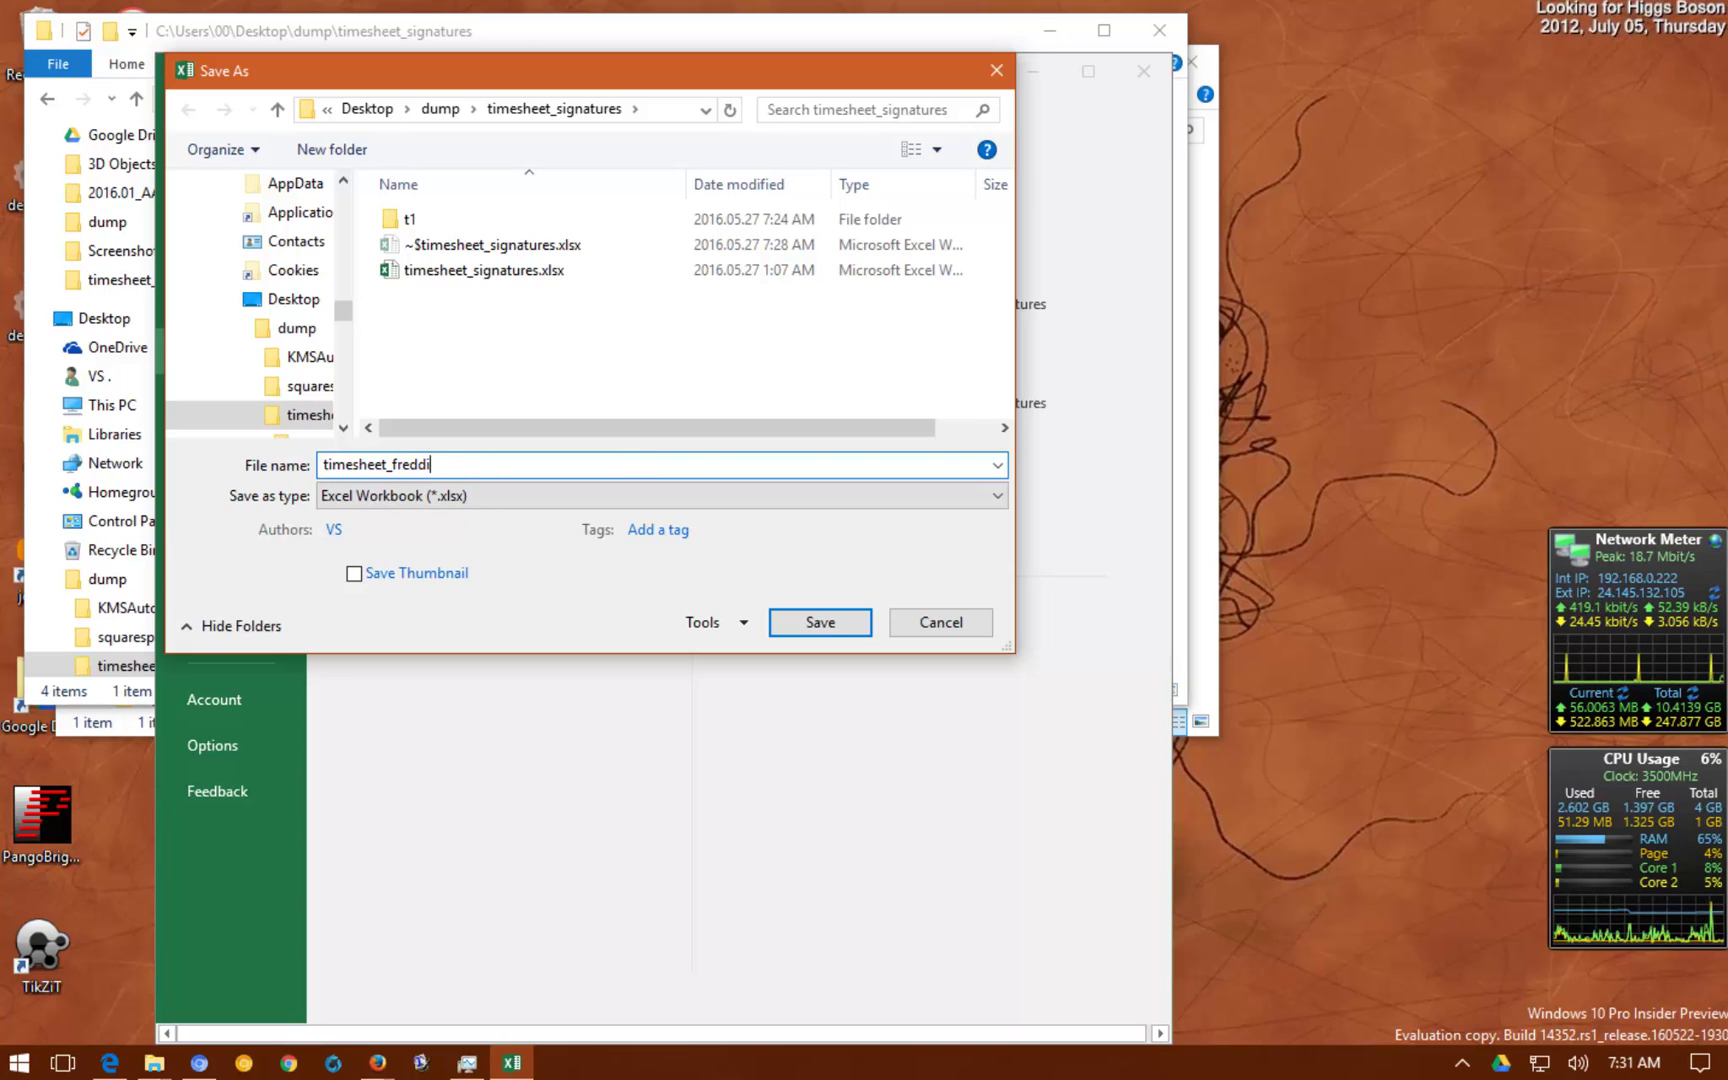
{"action": "type", "text": "e"}
{"action": "key", "text": "Return"}
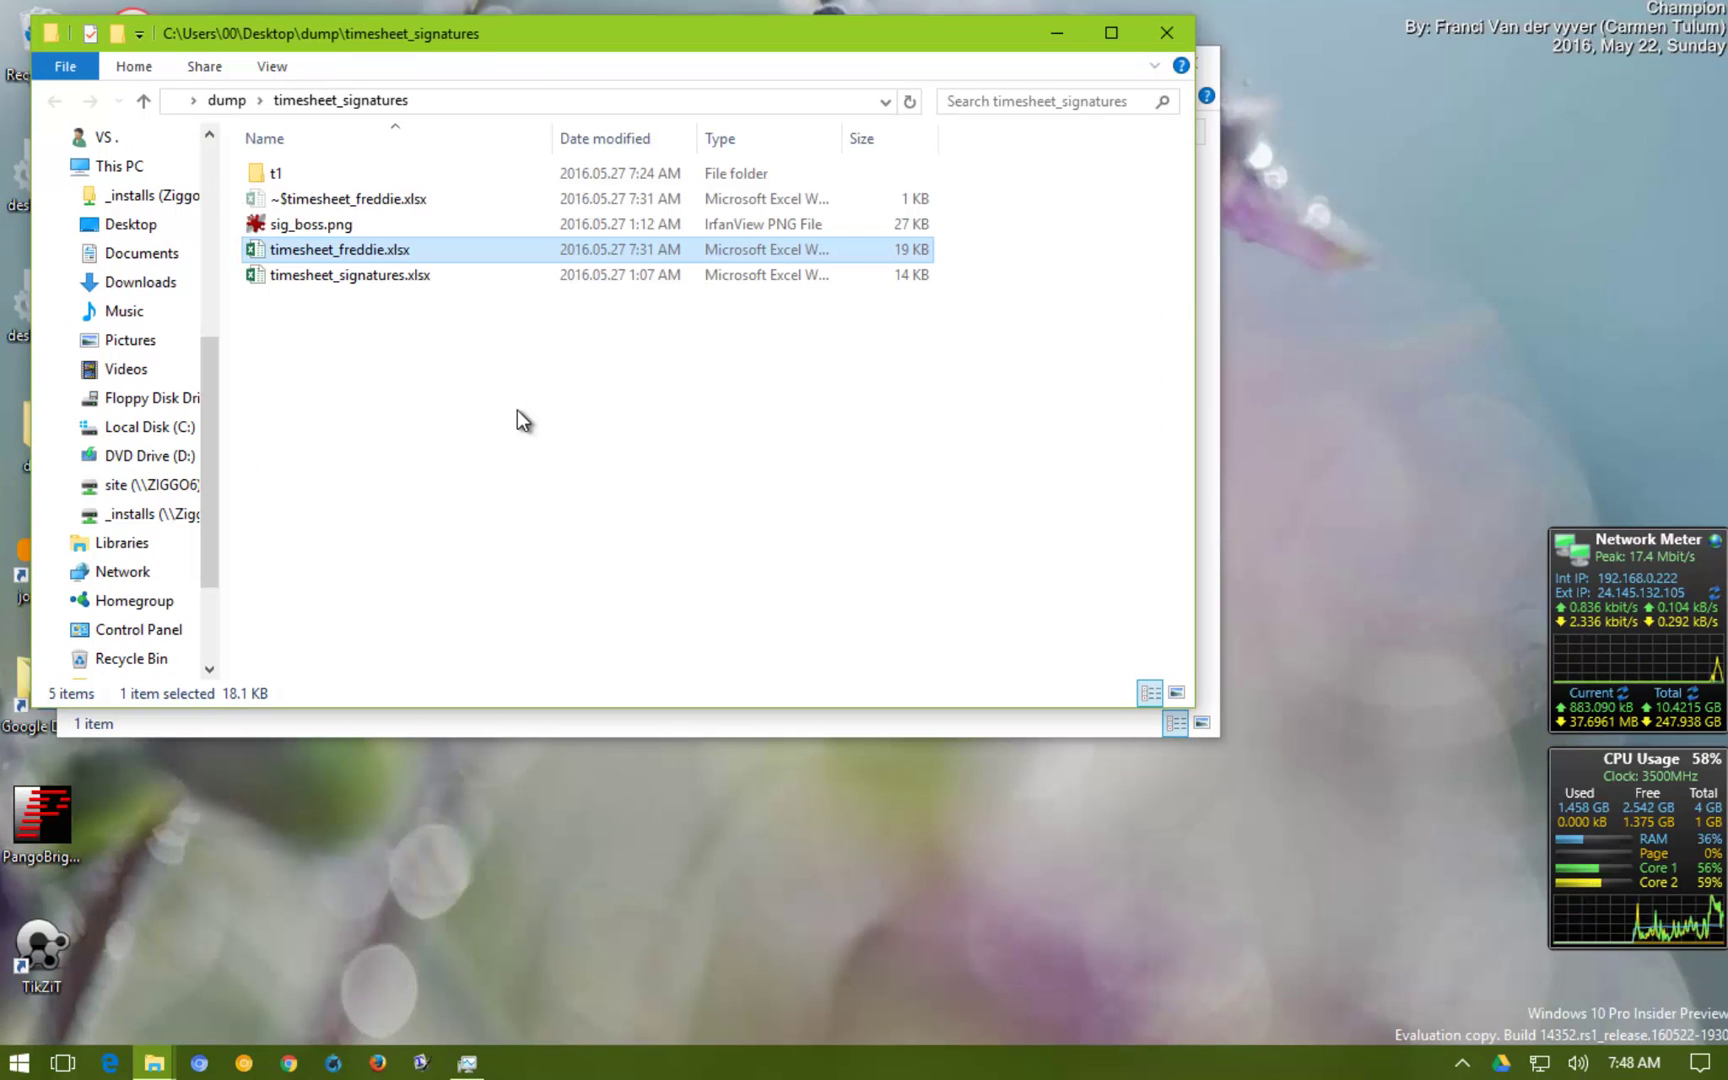
Open timesheet_freddie.xlsx and enter 8 hours in four Week1 day cells
{"action": "double_click", "coordinate": [354, 248]}
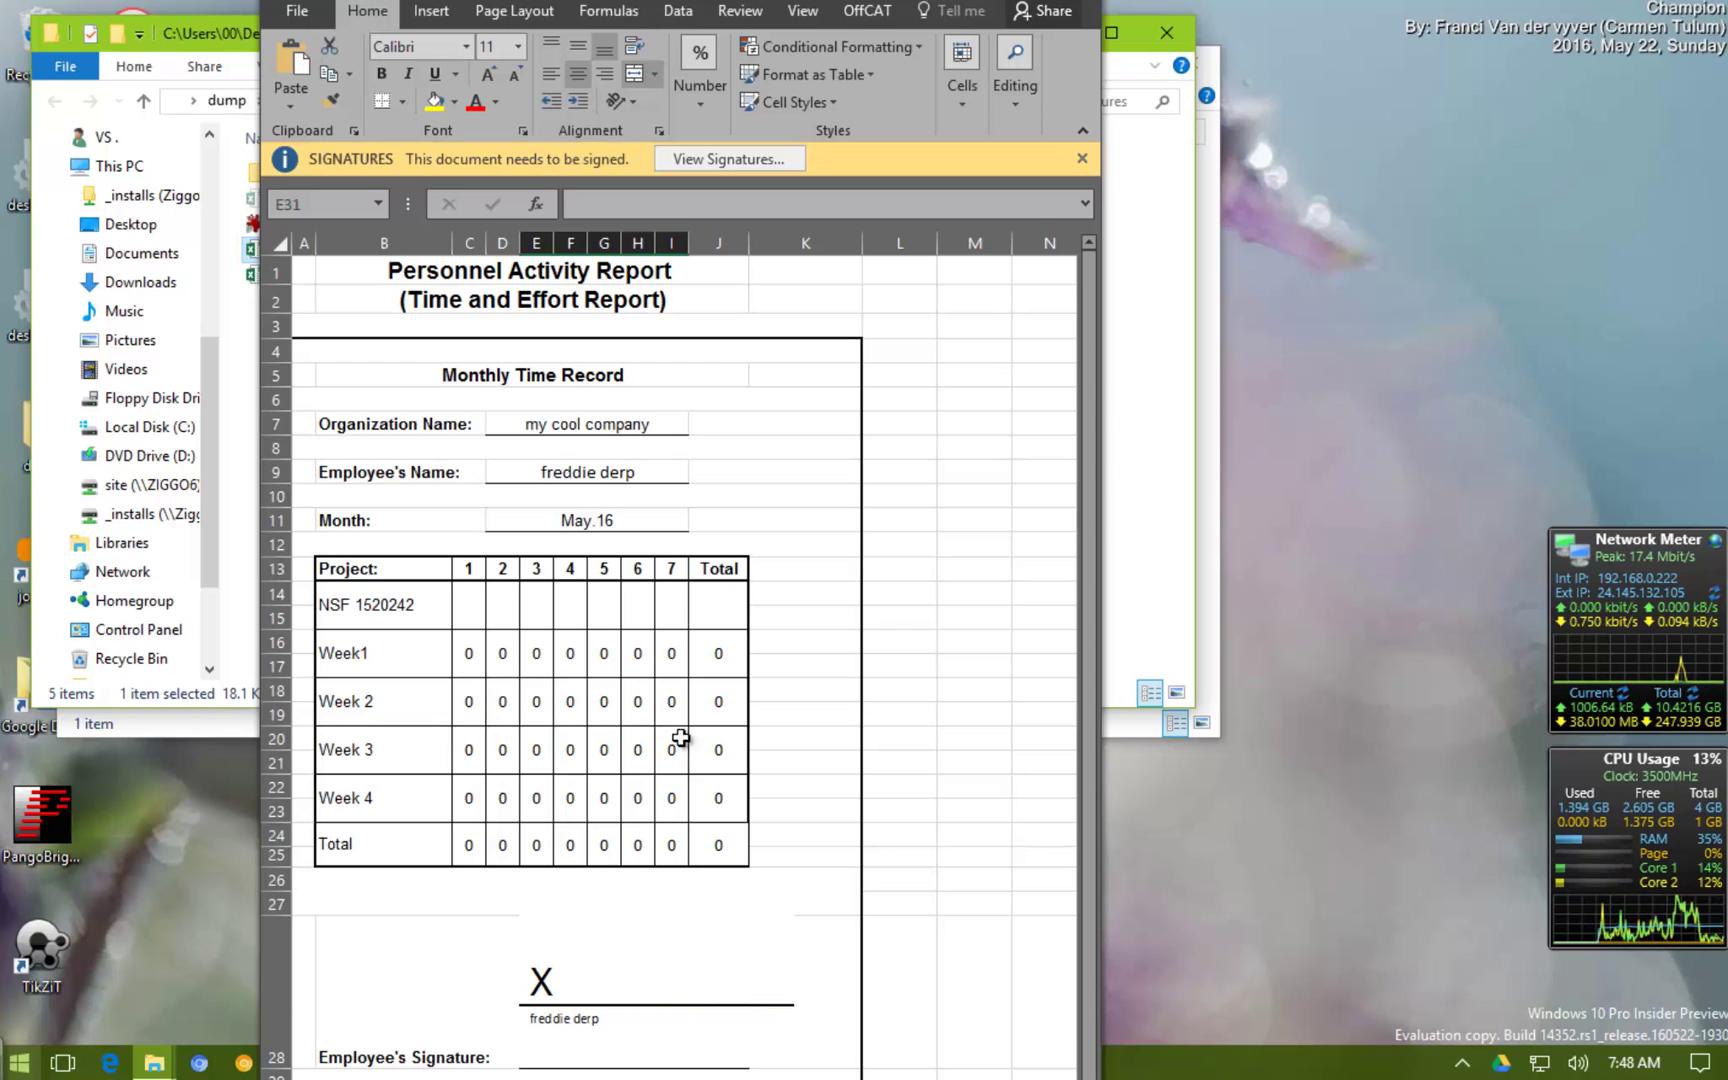
{"action": "left_click", "coordinate": [510, 654]}
{"action": "type", "text": "8"}
{"action": "left_click", "coordinate": [542, 658]}
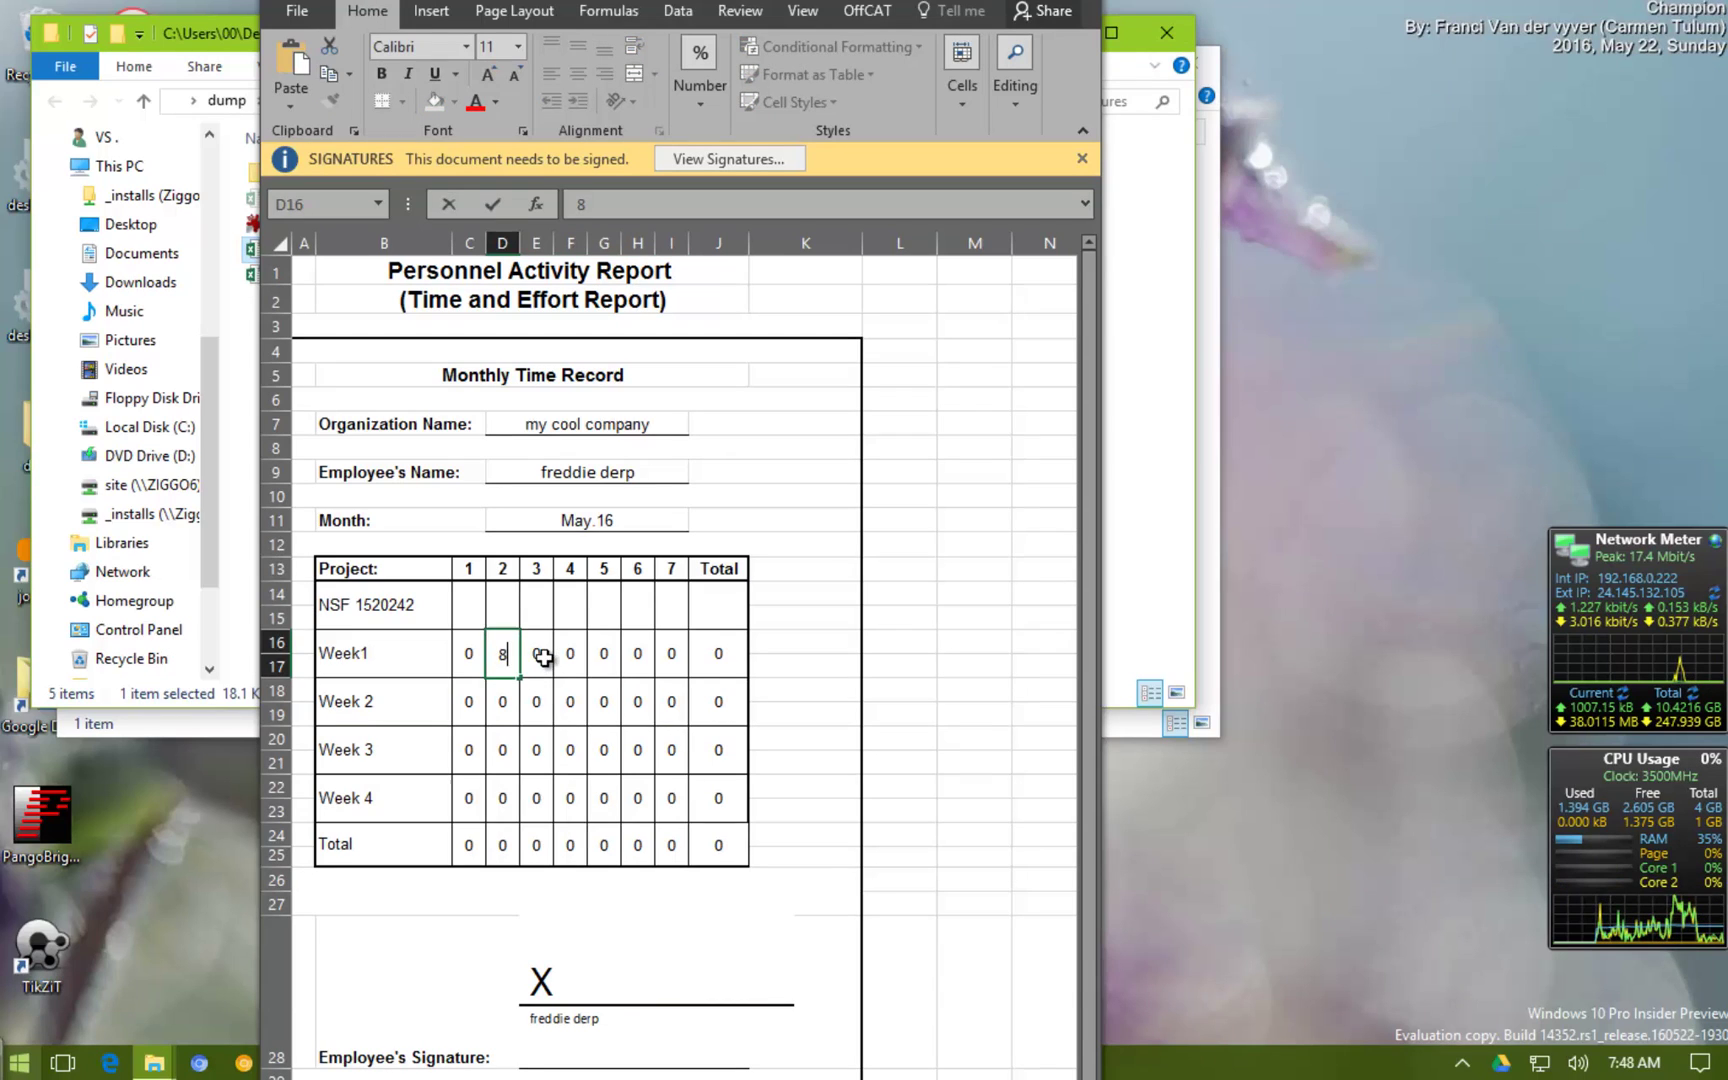
{"action": "type", "text": "8"}
{"action": "left_click", "coordinate": [571, 650]}
{"action": "type", "text": "8"}
{"action": "left_click", "coordinate": [605, 656]}
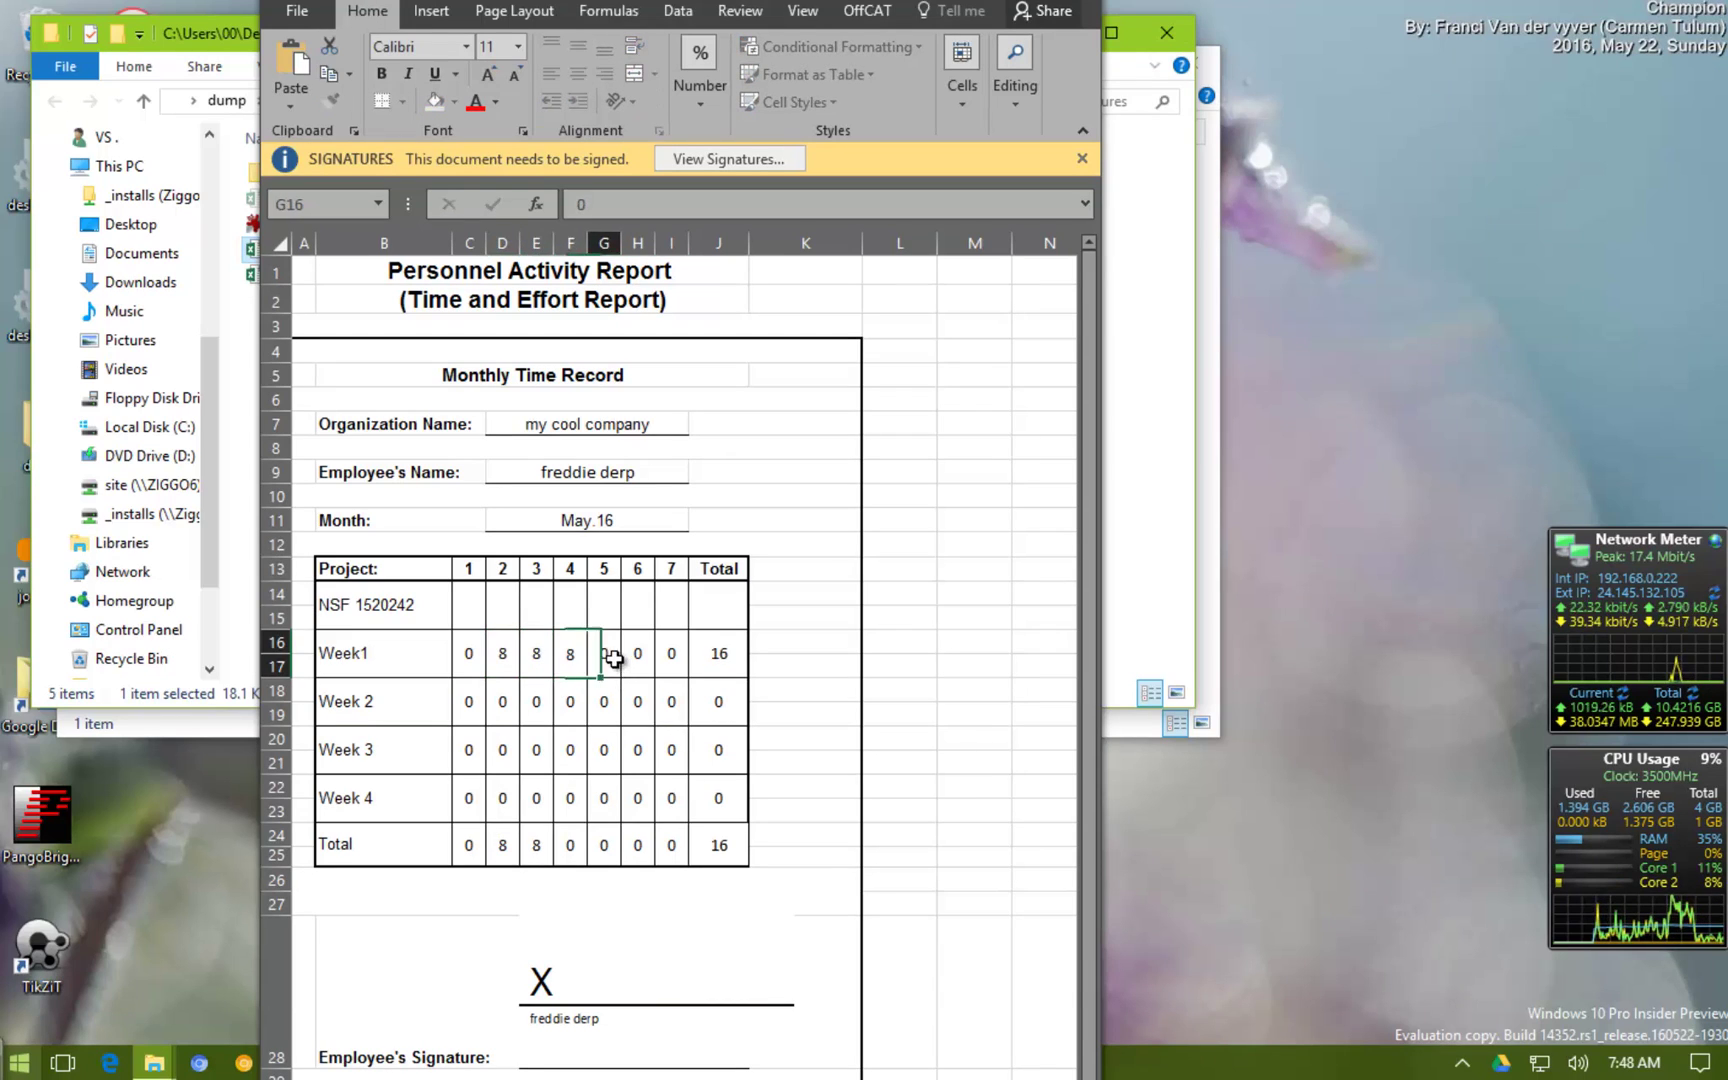
{"action": "type", "text": "8"}
Enter 8 hours in day cells of the following weeks
{"action": "left_click", "coordinate": [604, 702]}
{"action": "type", "text": "8"}
{"action": "left_click", "coordinate": [571, 702]}
{"action": "type", "text": "8"}
{"action": "left_click", "coordinate": [537, 702]}
{"action": "type", "text": "8"}
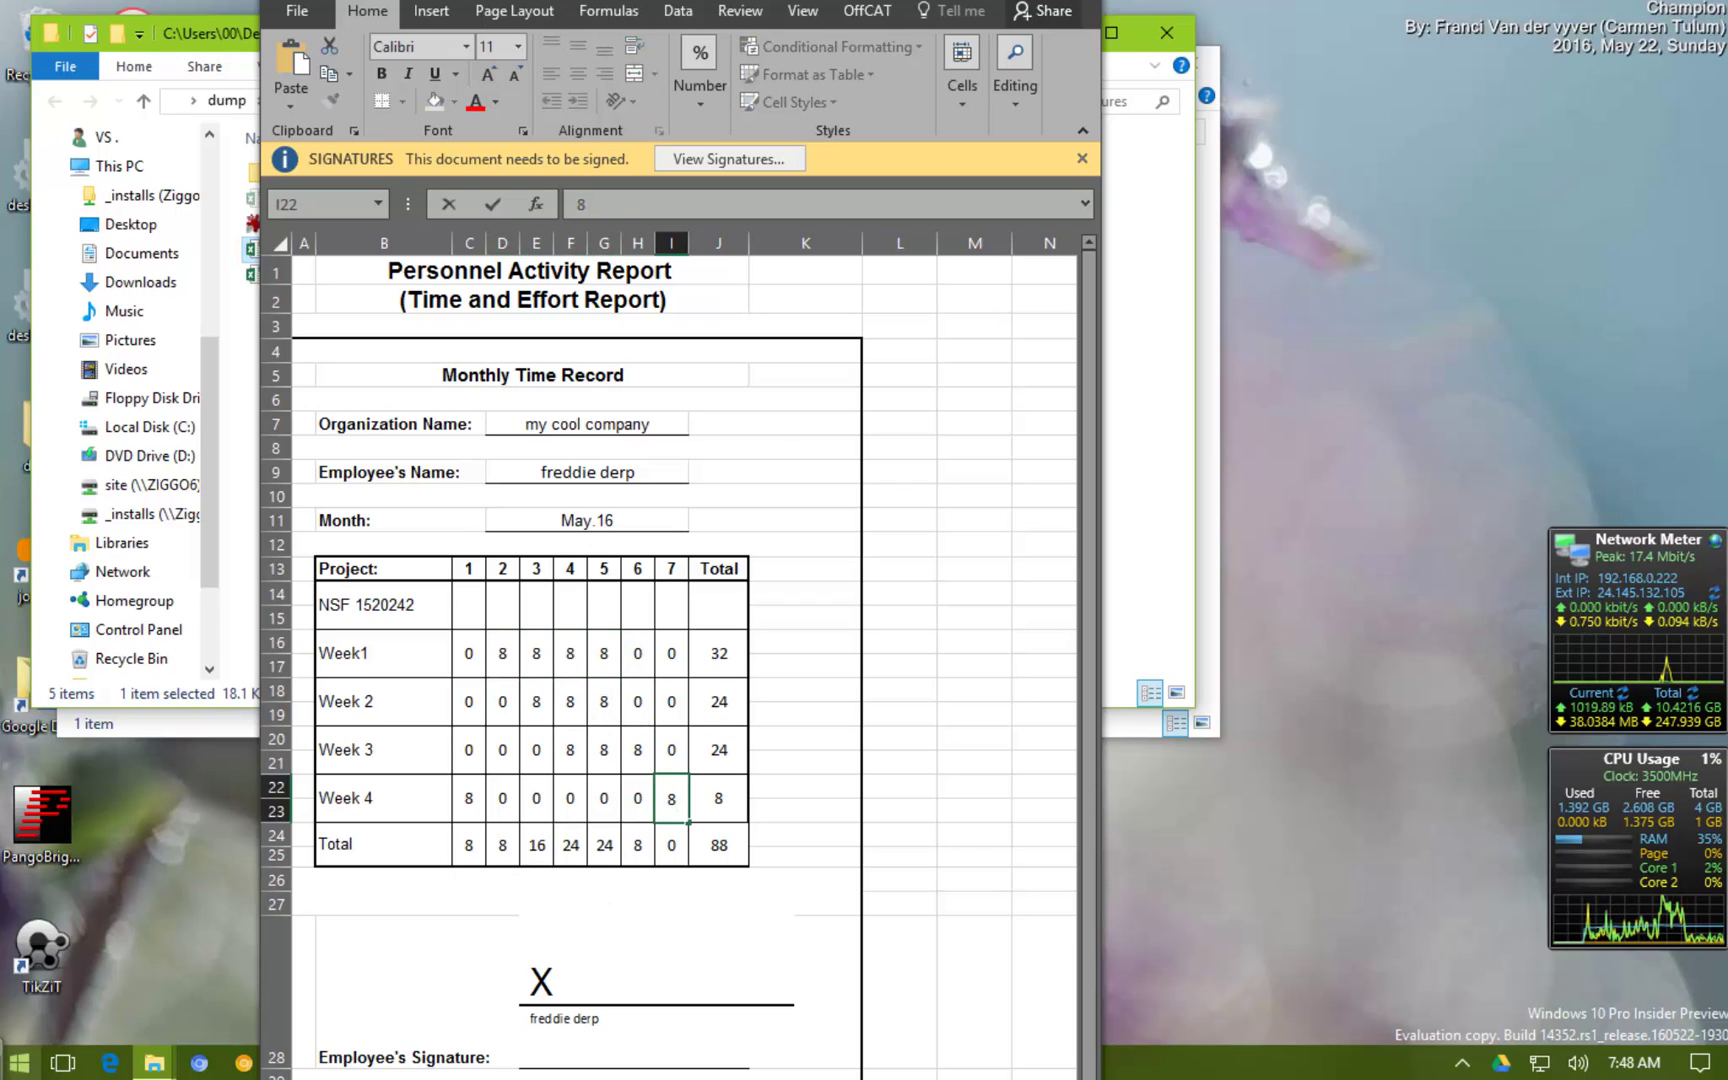
{"action": "scroll", "coordinate": [798, 935], "scroll_direction": "down", "scroll_amount": 2}
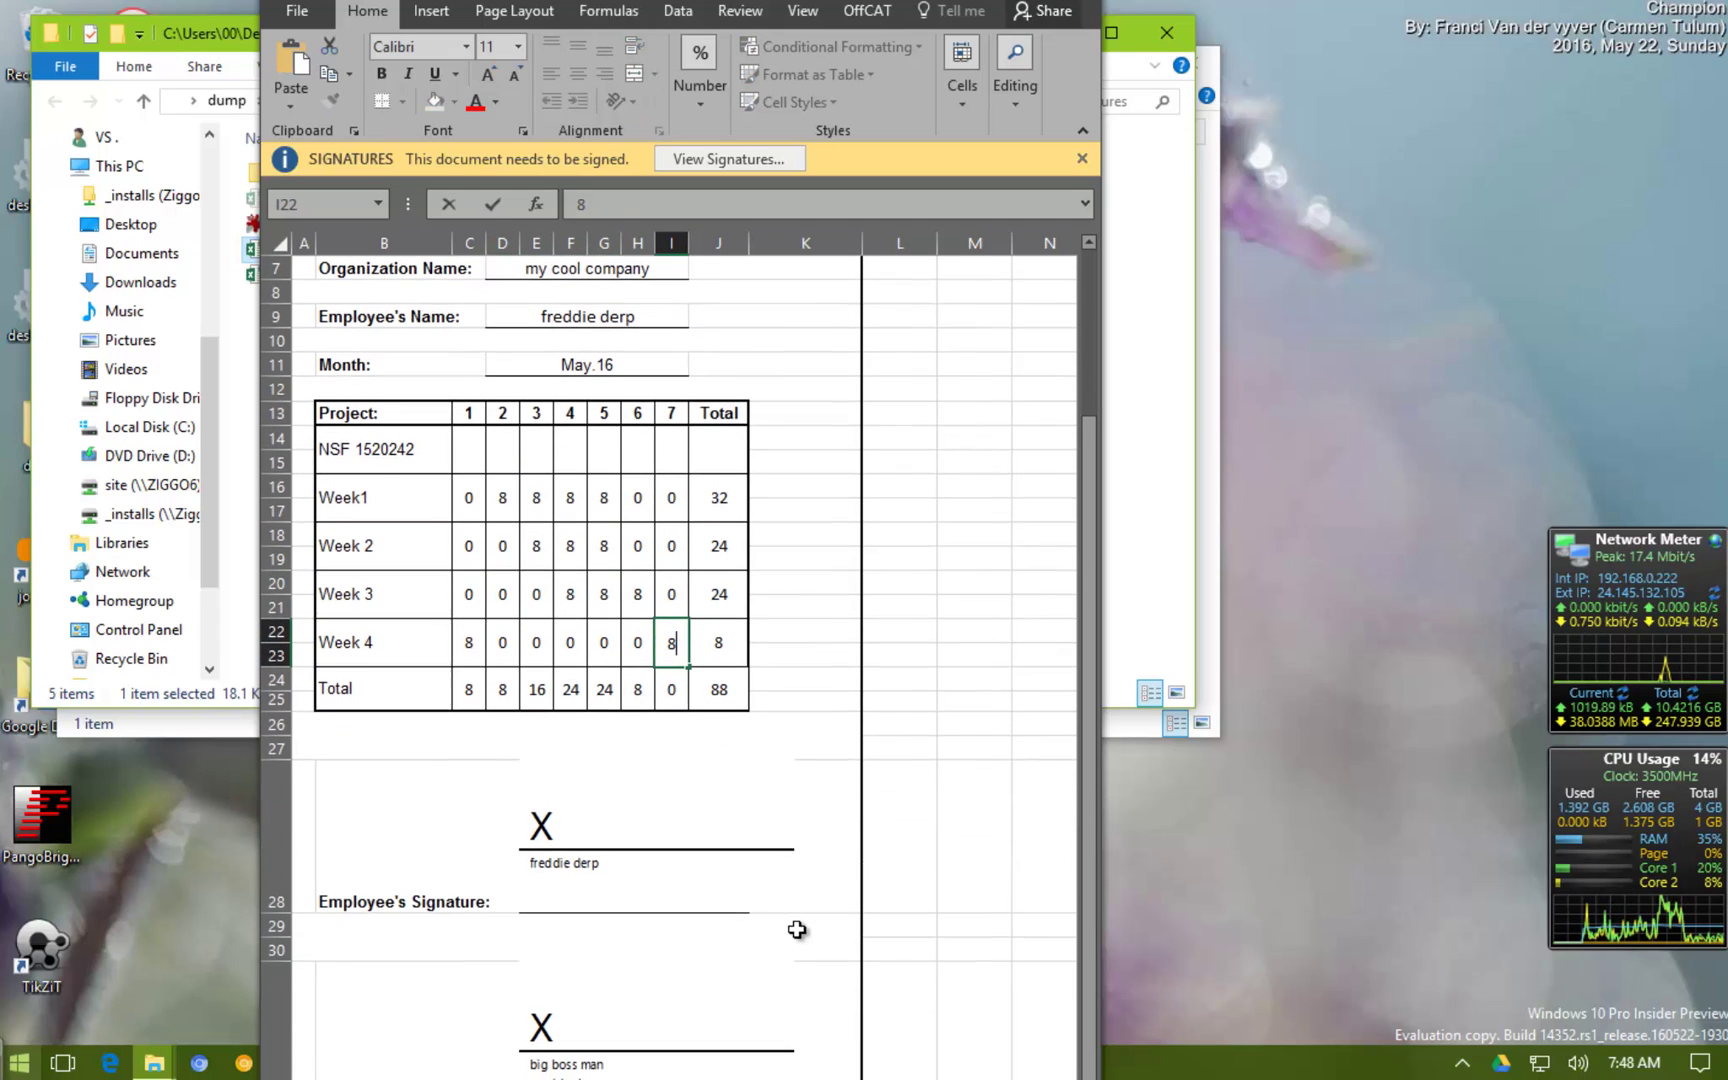
Sign the employee signature line with sig1.png, commitment 'Created and approved this document'
{"action": "left_click", "coordinate": [592, 838]}
{"action": "right_click", "coordinate": [593, 836]}
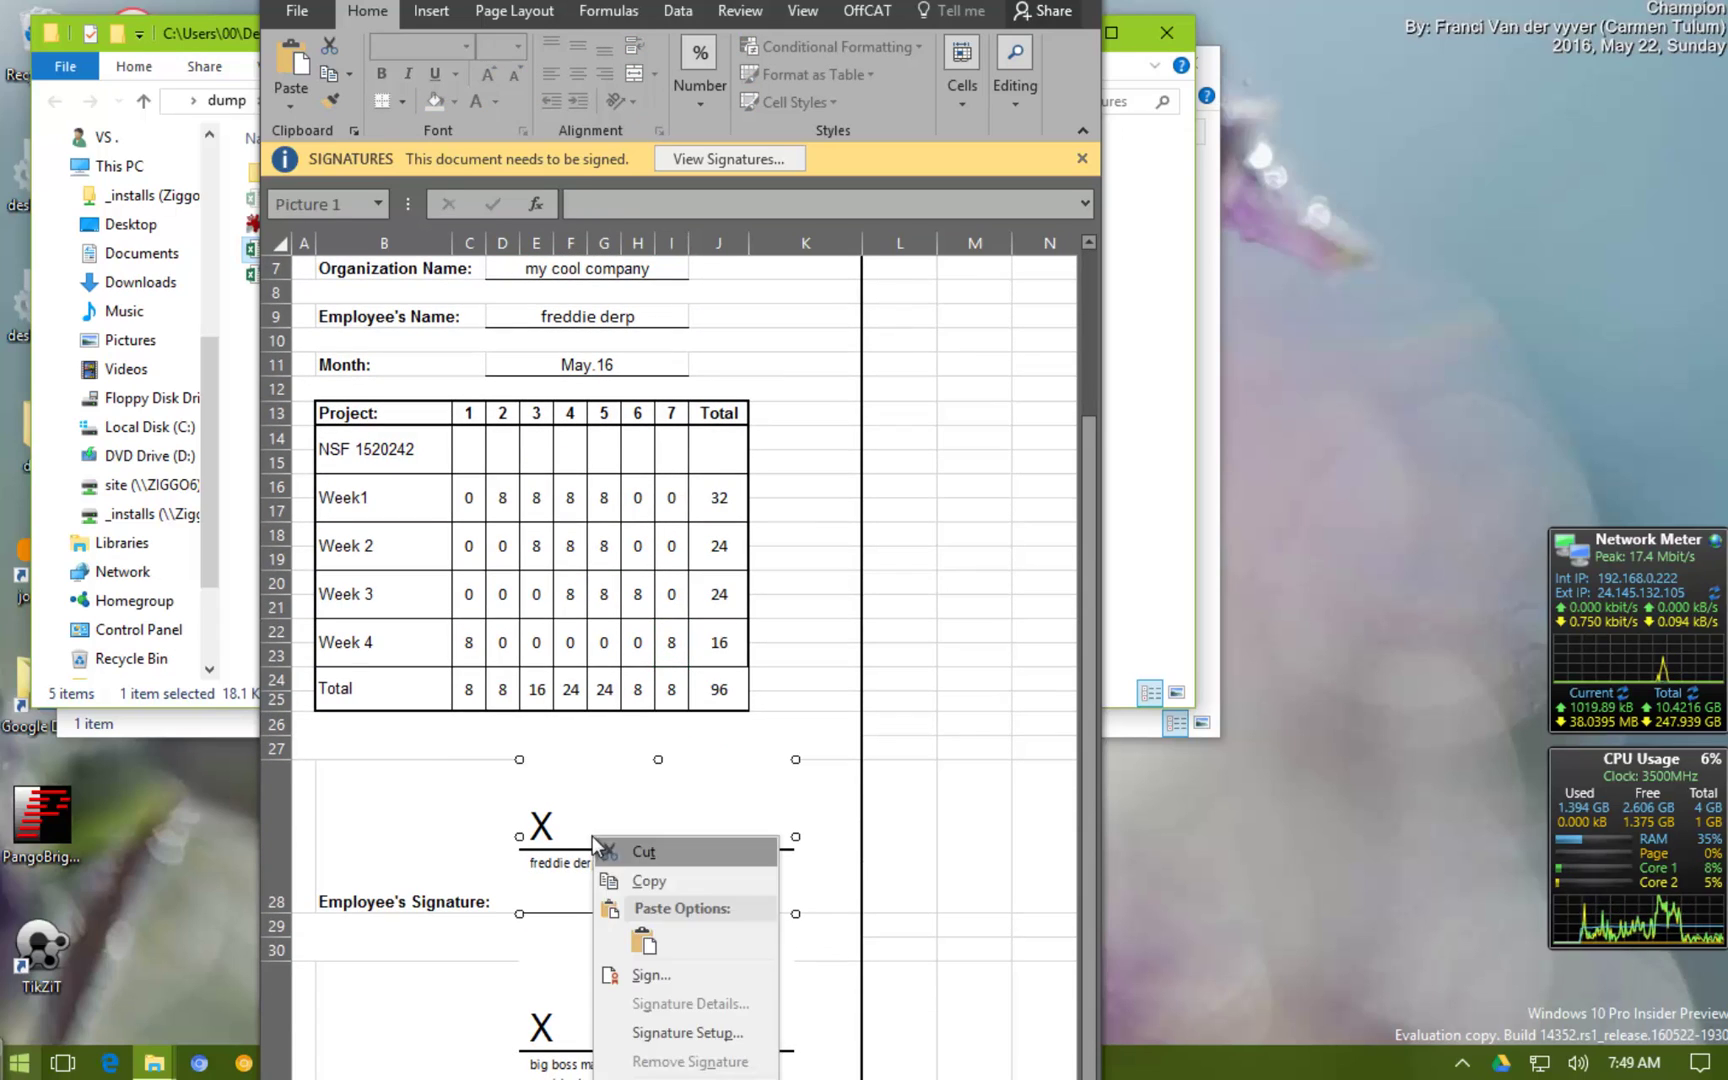
{"action": "left_click", "coordinate": [663, 978]}
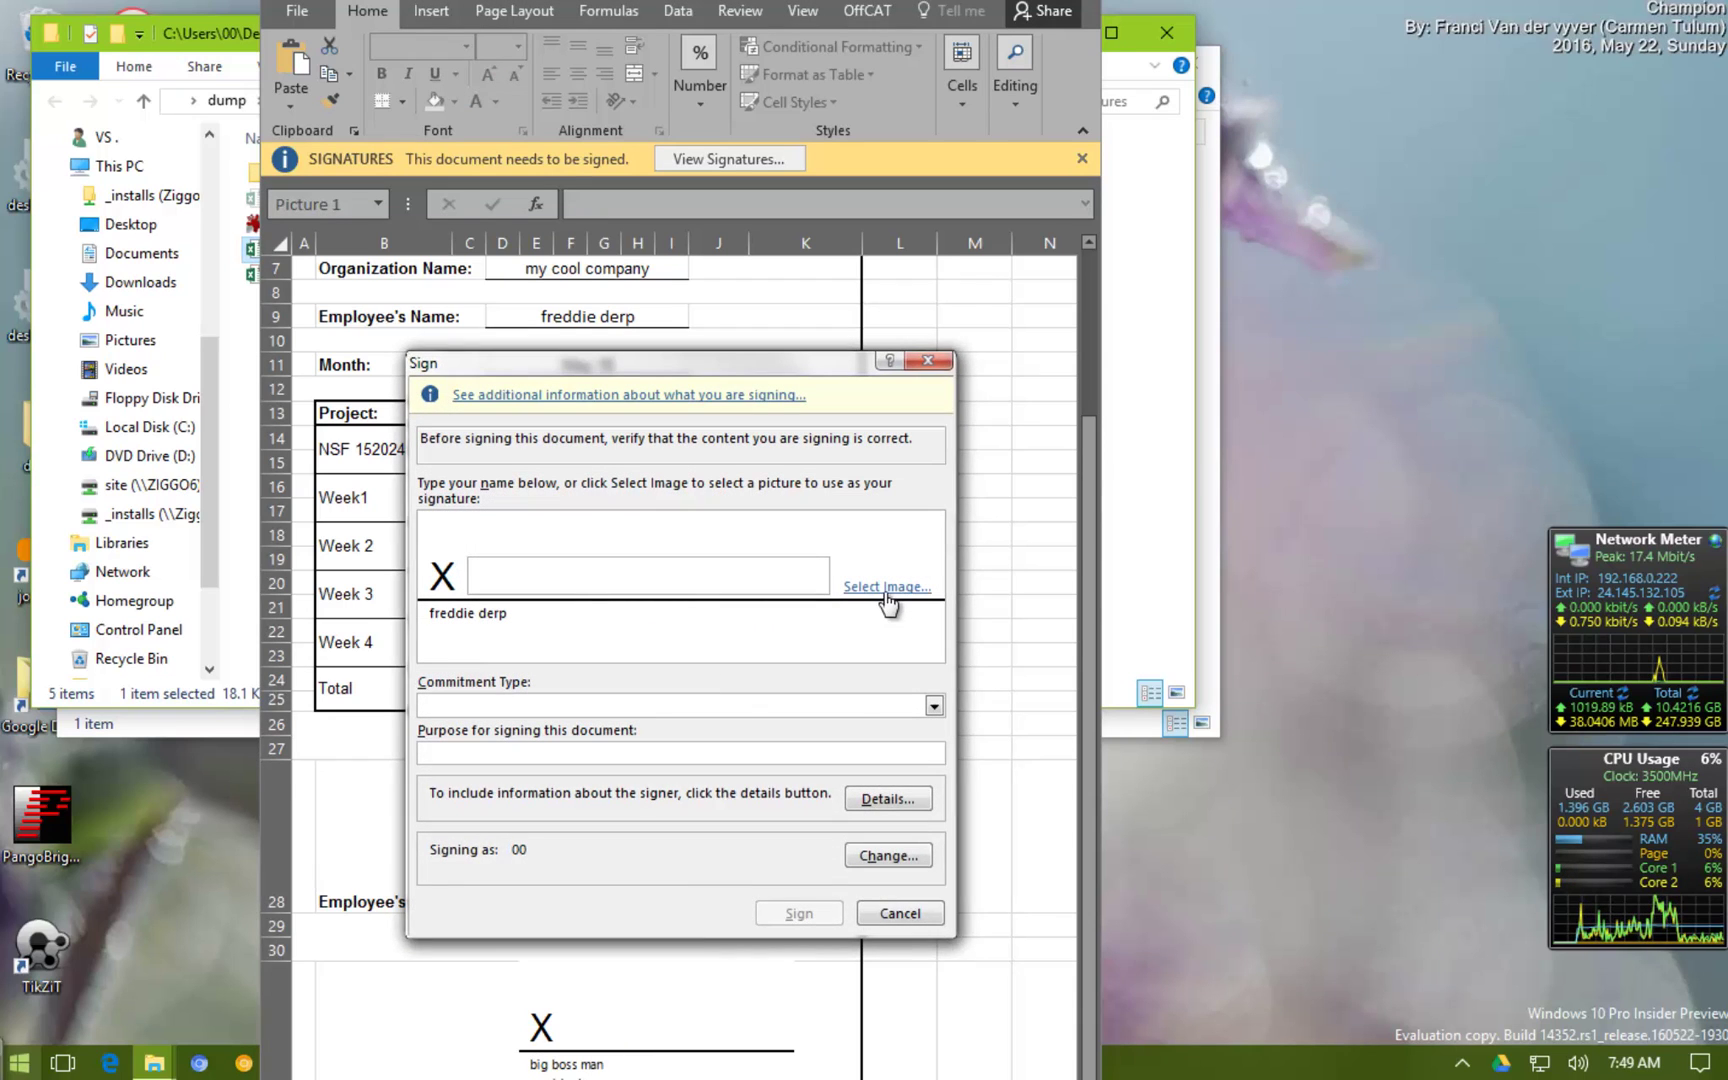
{"action": "left_click", "coordinate": [870, 588]}
{"action": "left_click", "coordinate": [718, 992]}
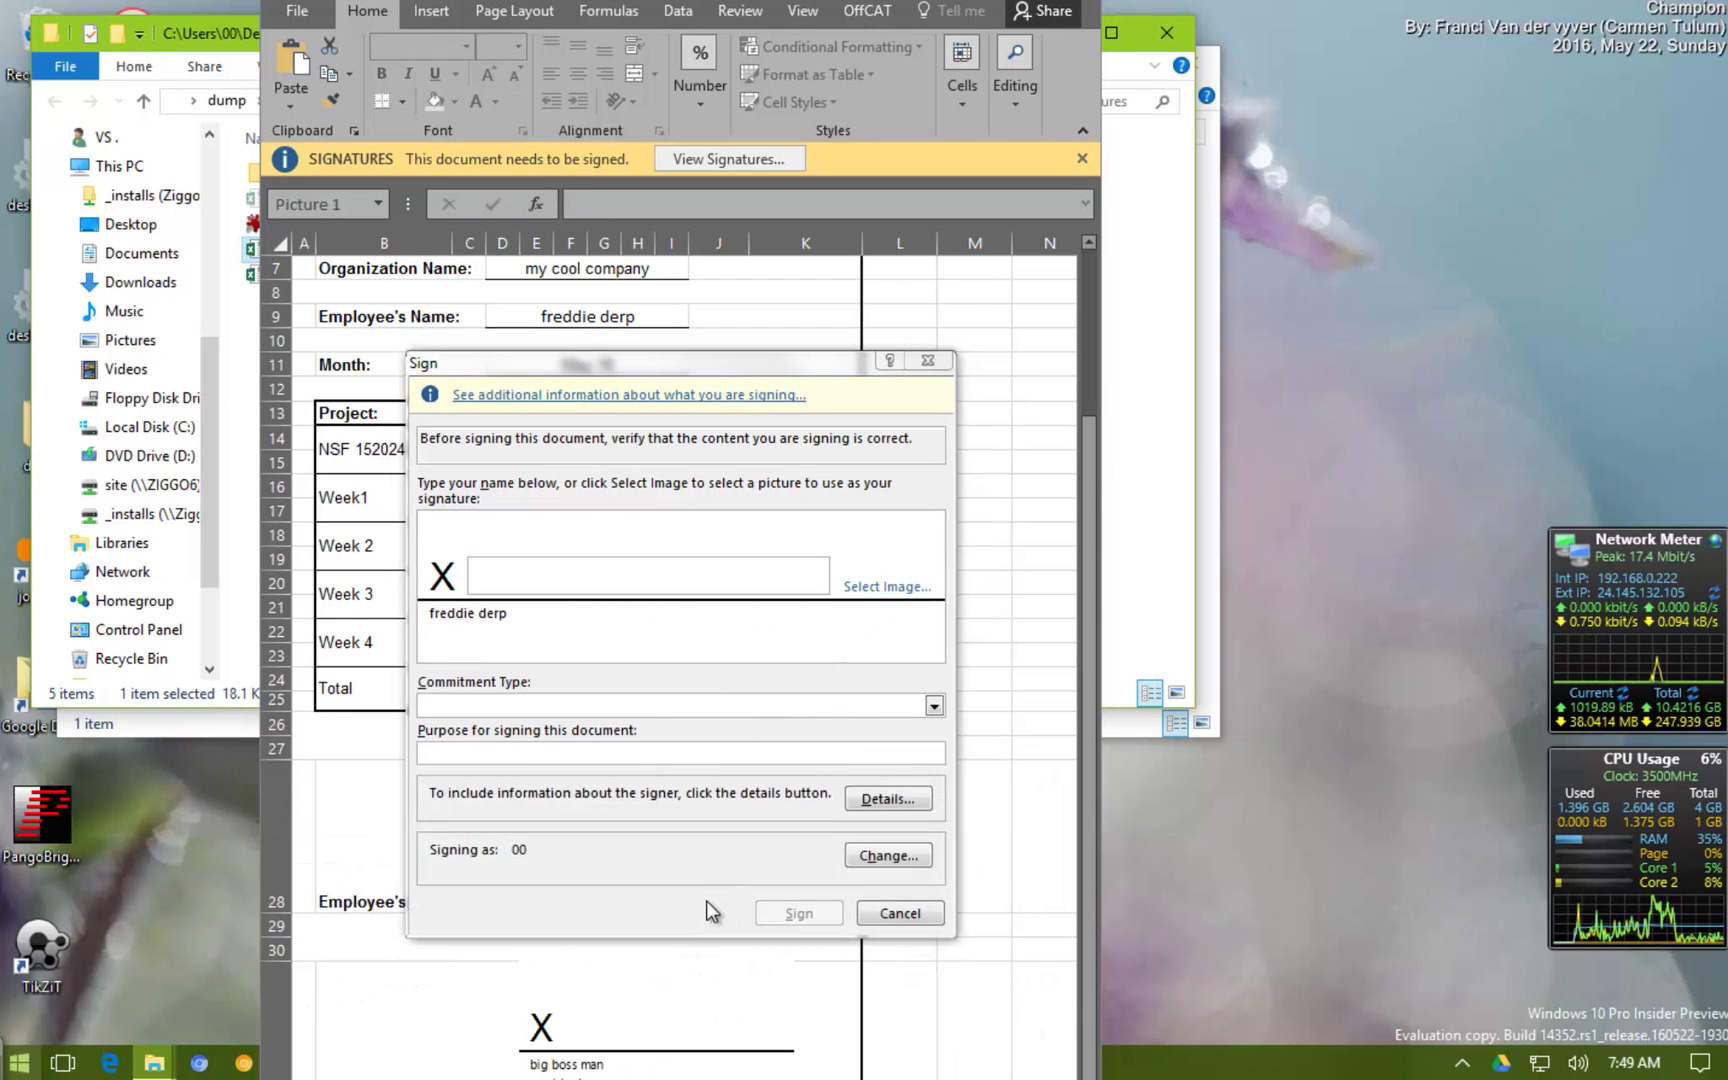
{"action": "double_click", "coordinate": [626, 524]}
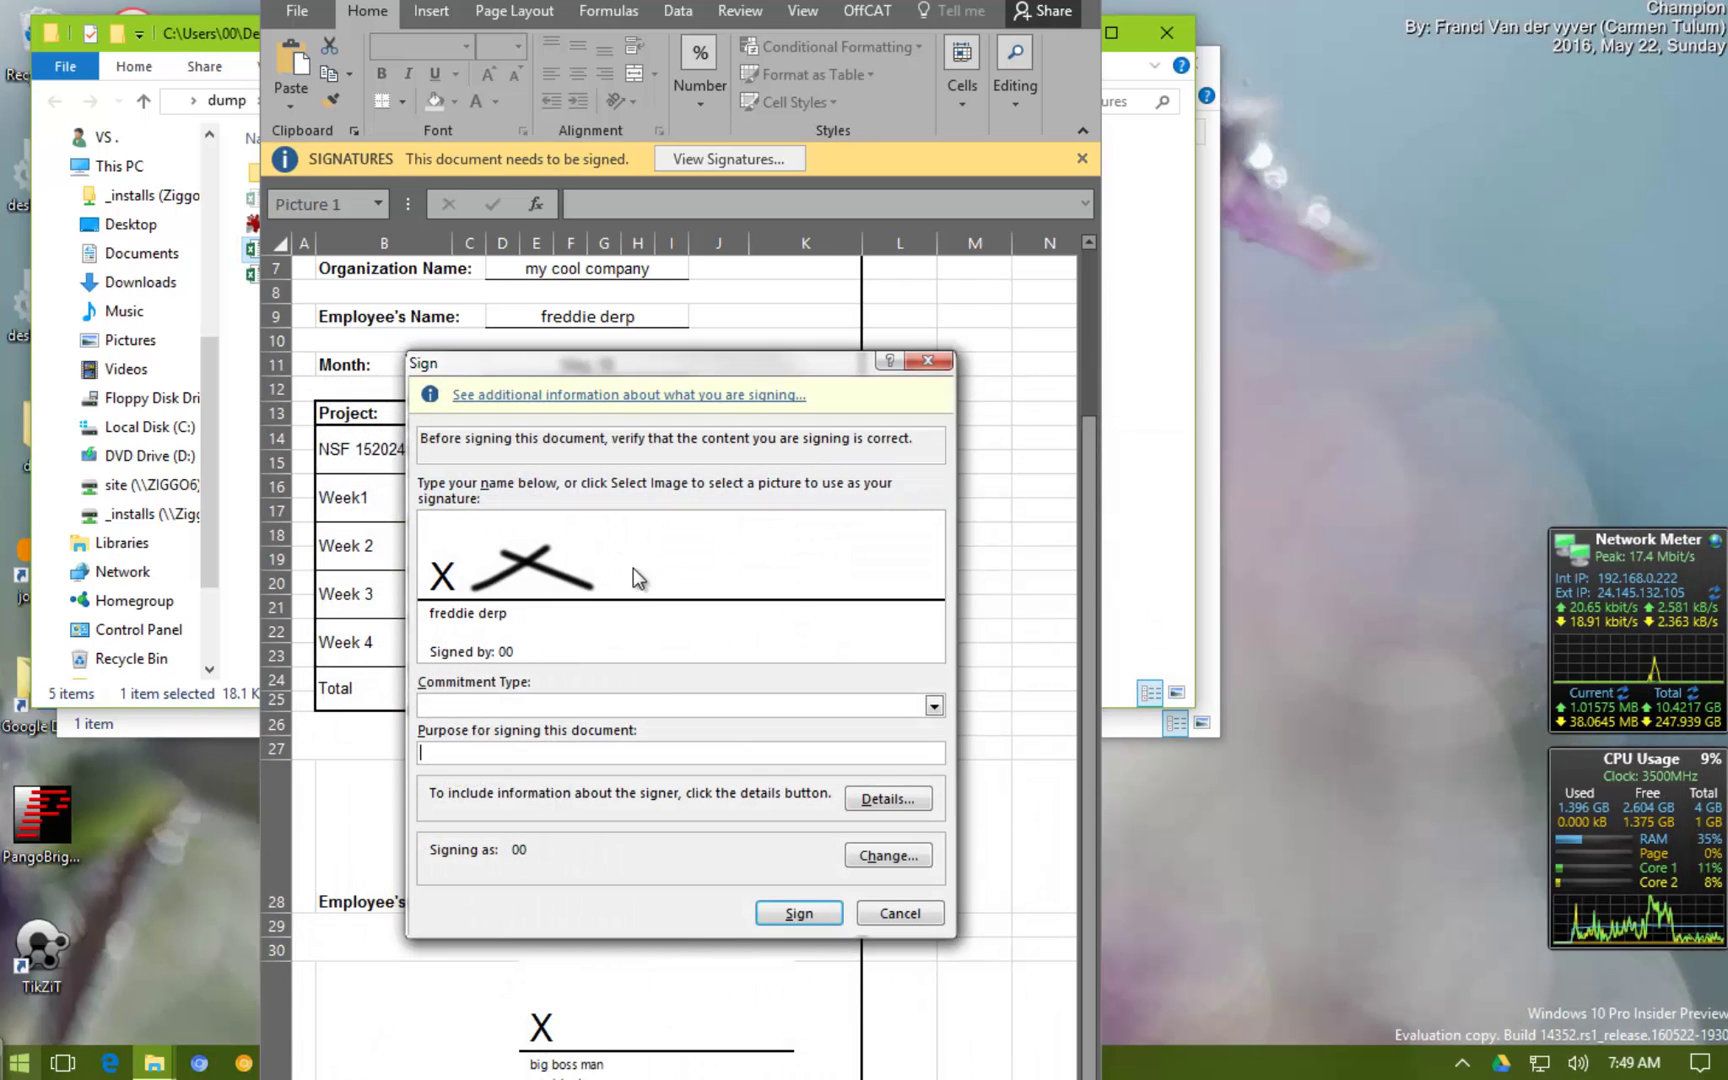
{"action": "left_click", "coordinate": [934, 706]}
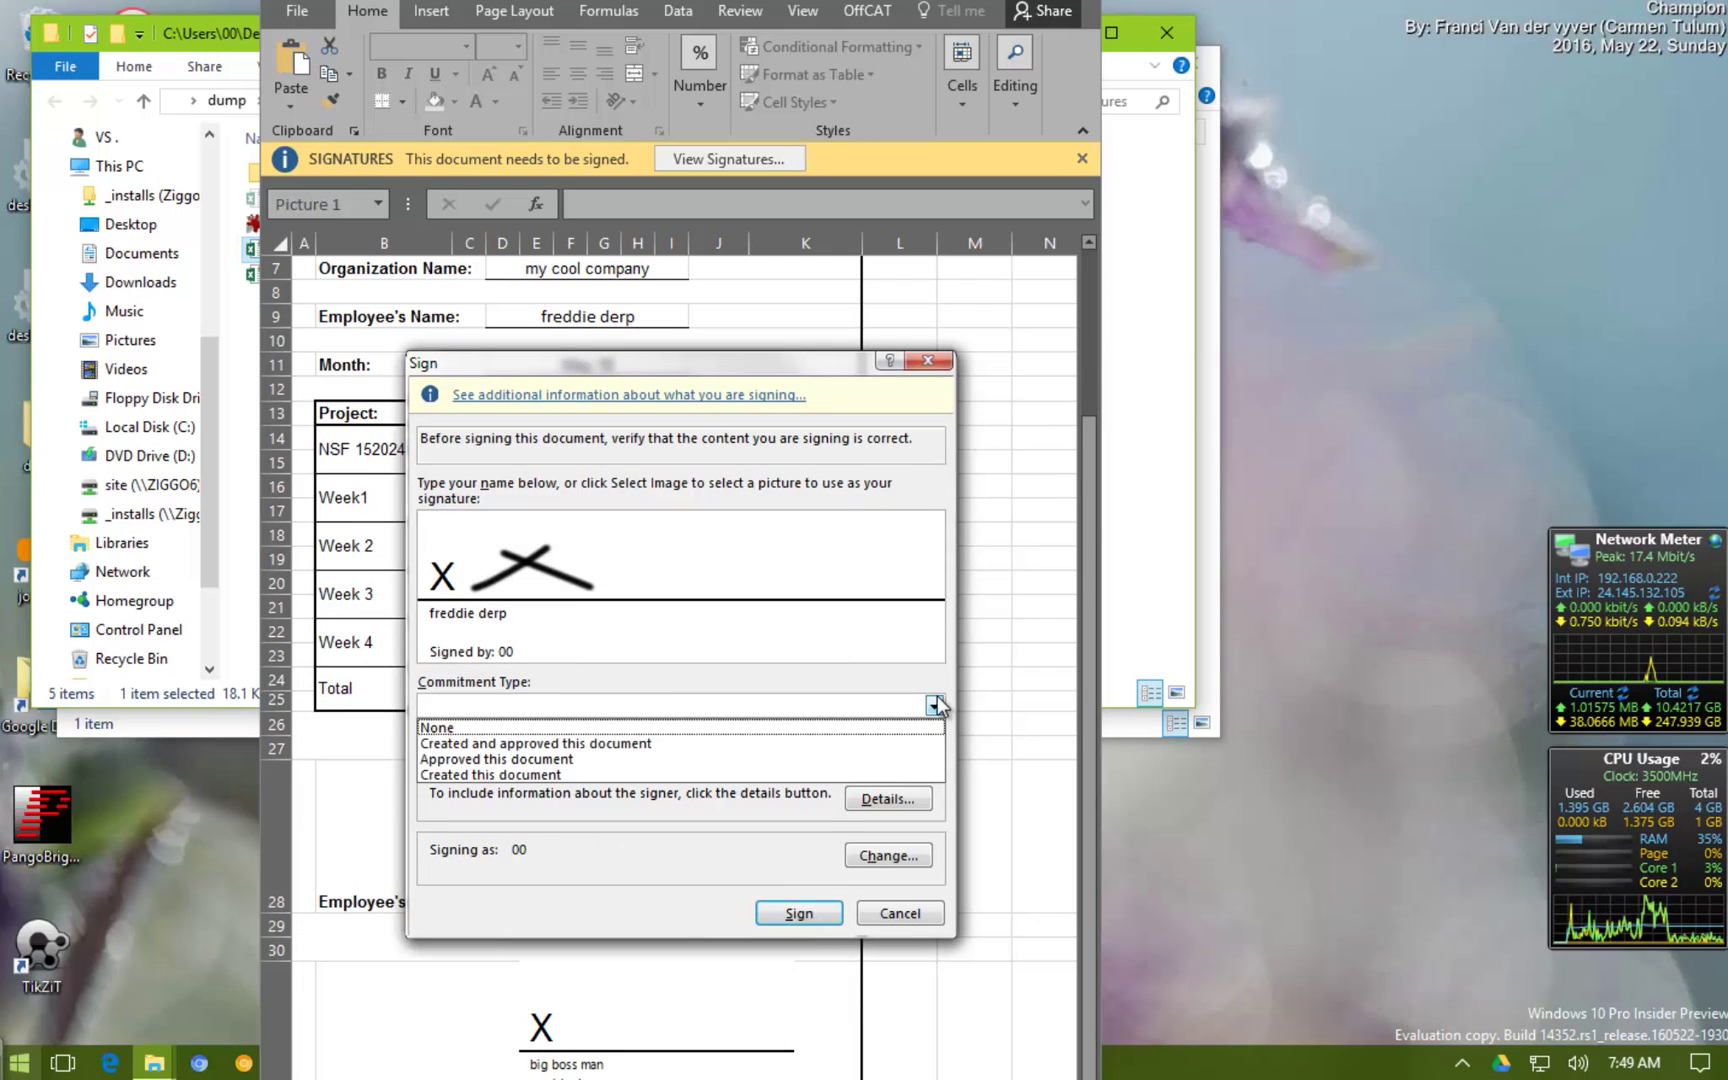
{"action": "left_click", "coordinate": [674, 748]}
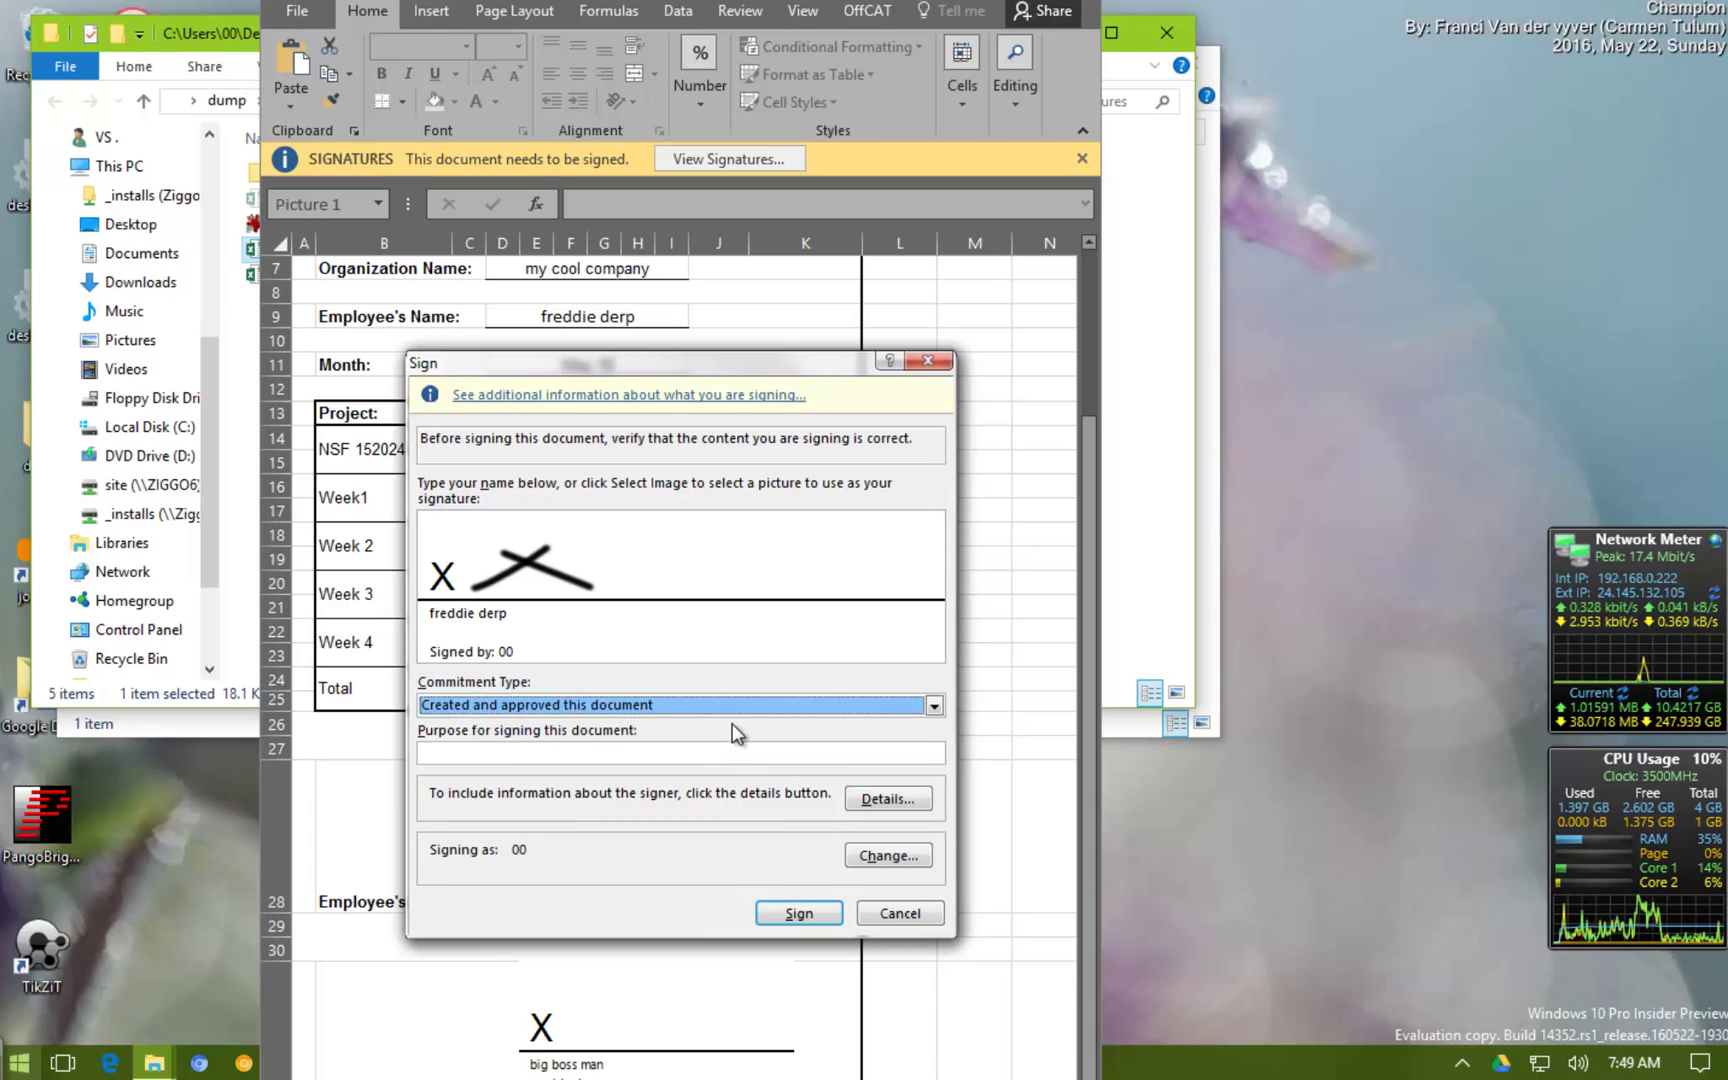
{"action": "left_click", "coordinate": [798, 912]}
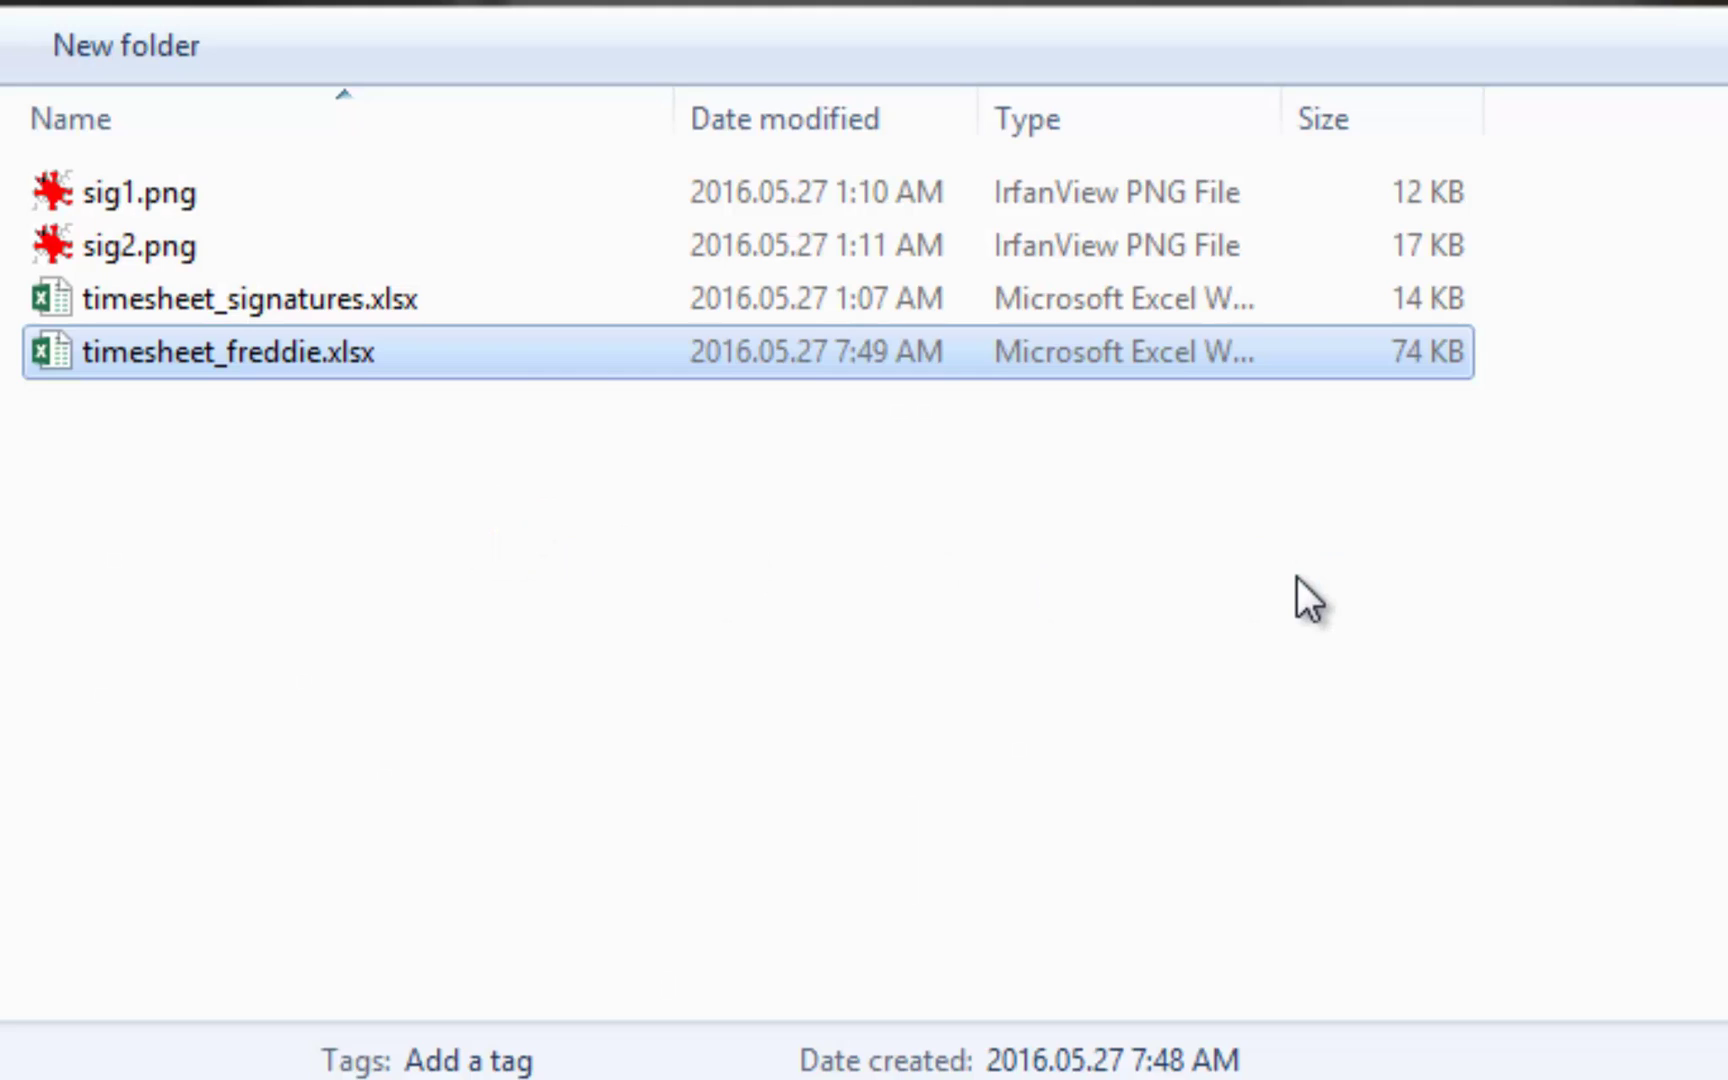
Rename timesheet_freddie.xlsx to timesheet_freddie_signed.xlsx
{"action": "key", "text": "F2"}
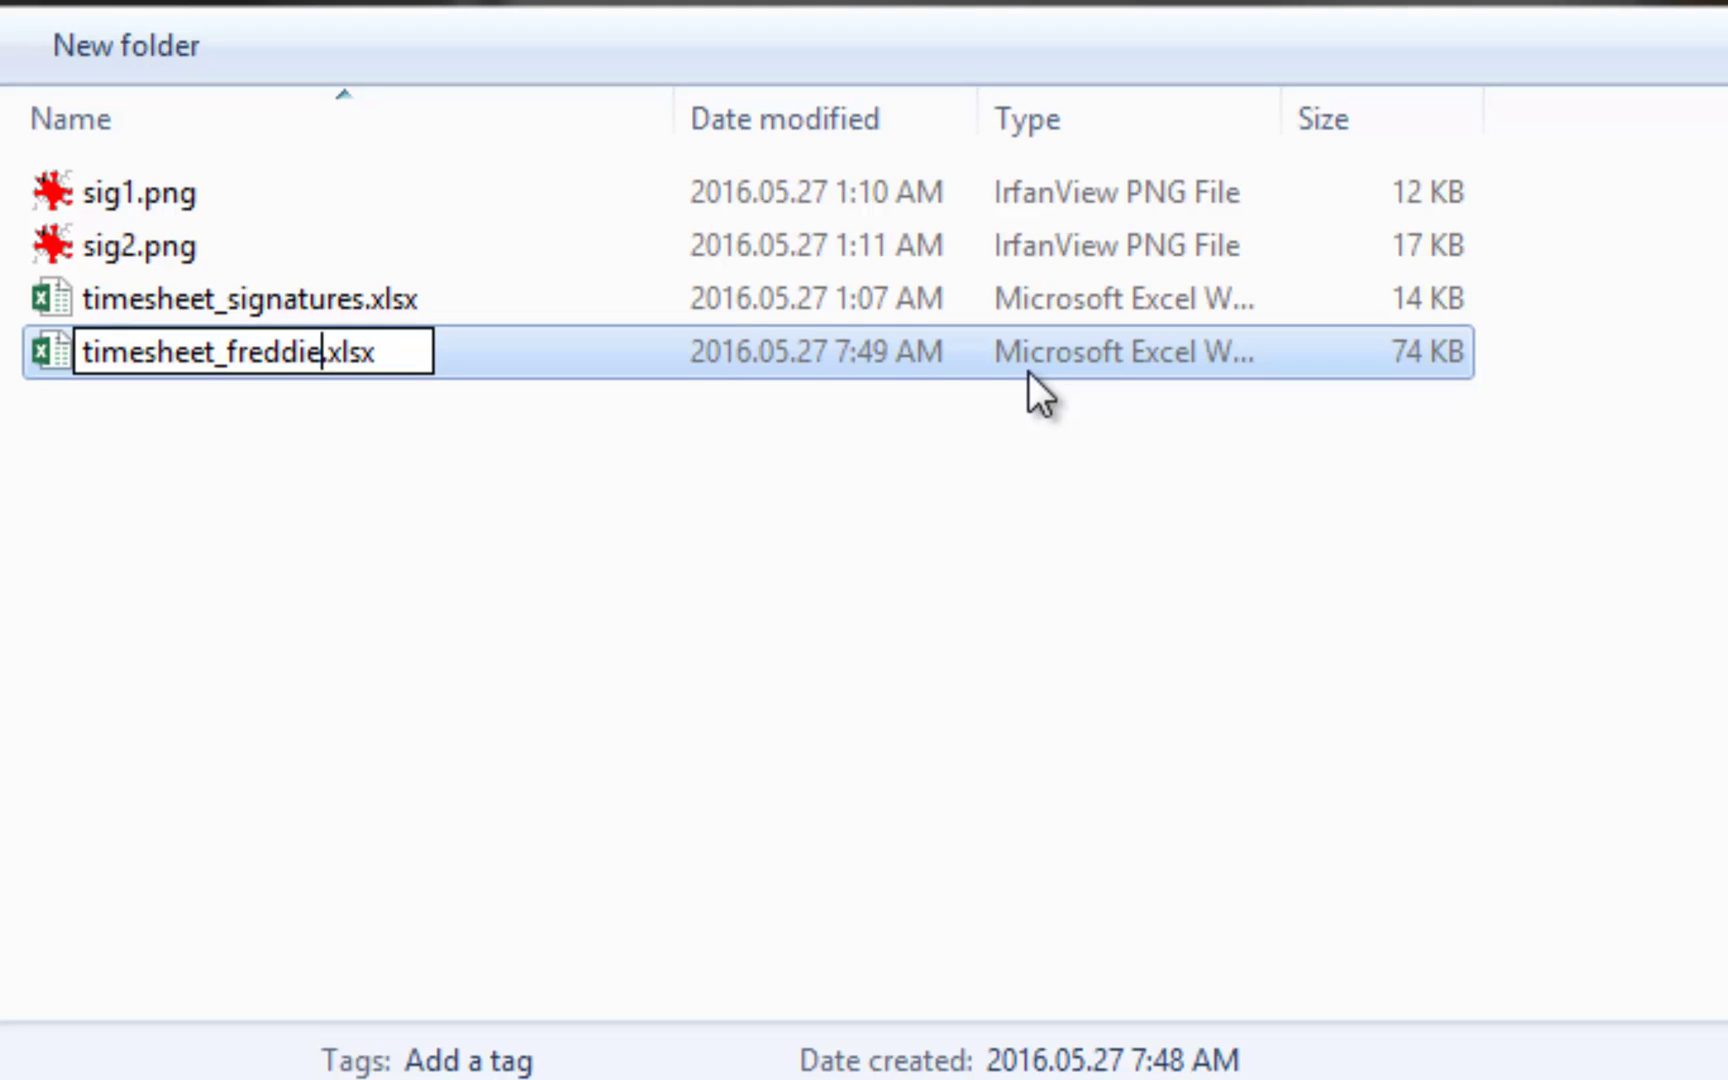
{"action": "type", "text": "_"}
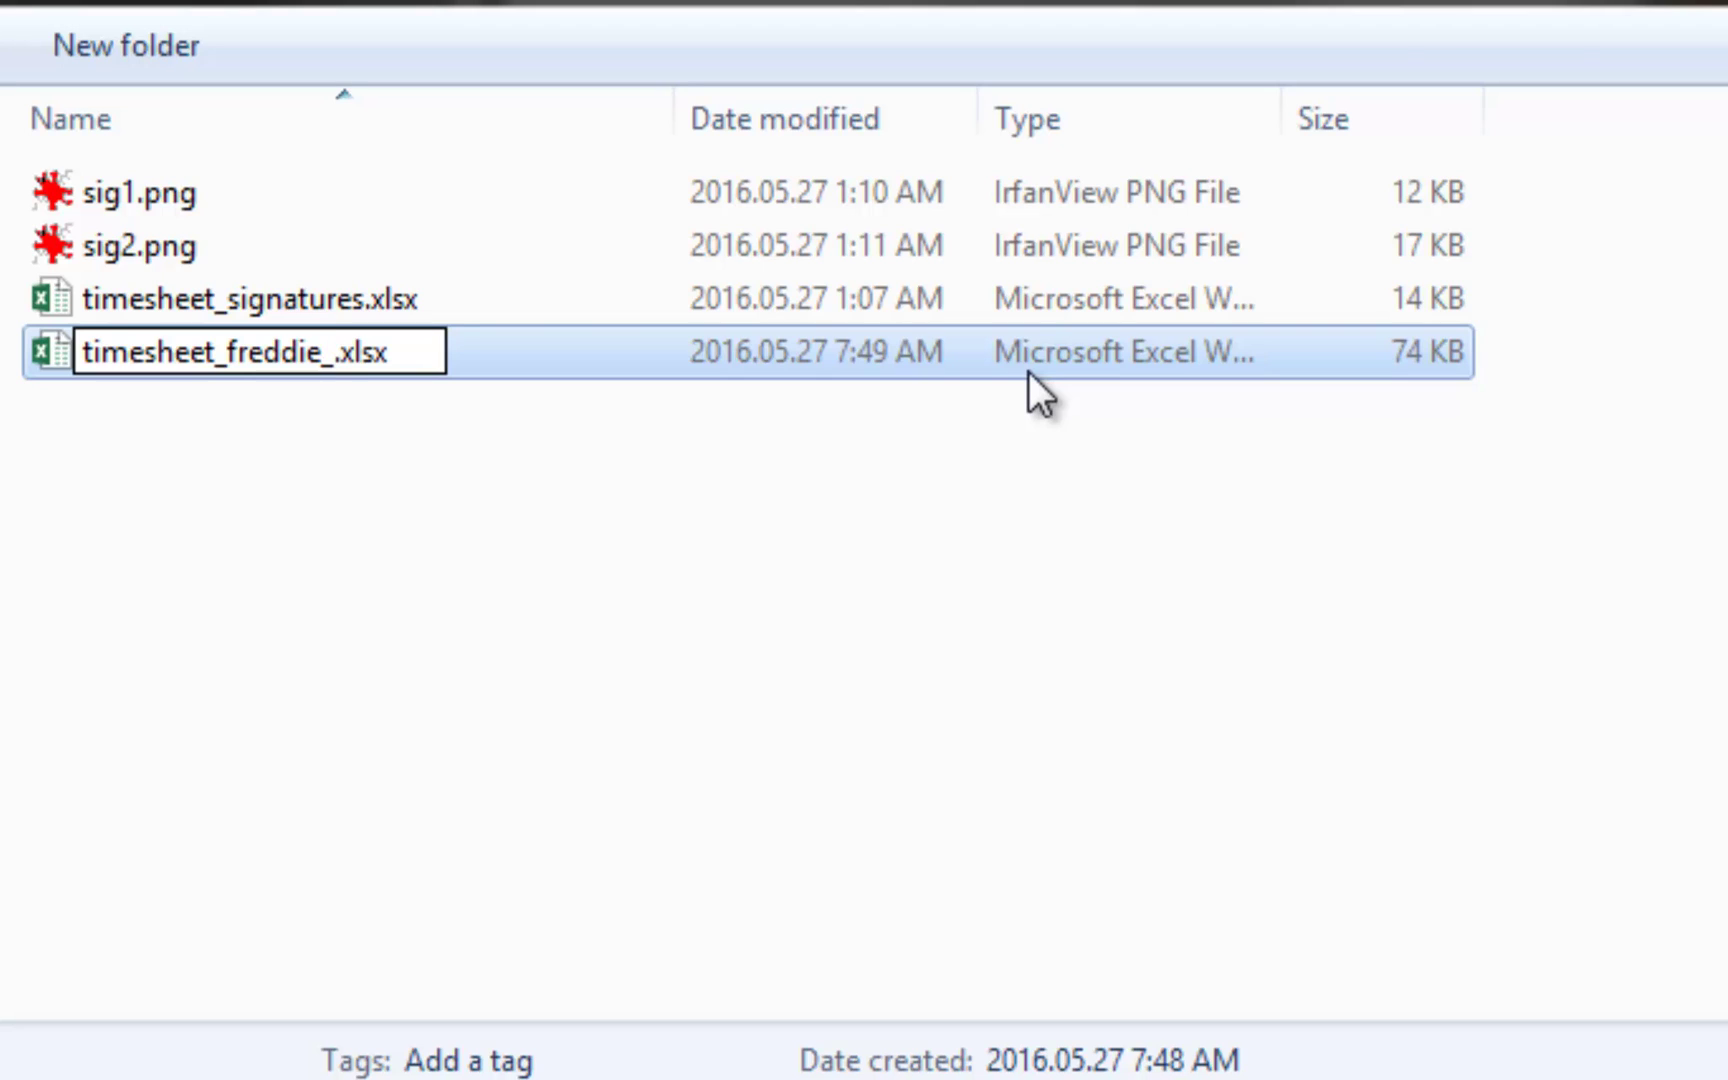
{"action": "type", "text": "signed"}
{"action": "key", "text": "Return"}
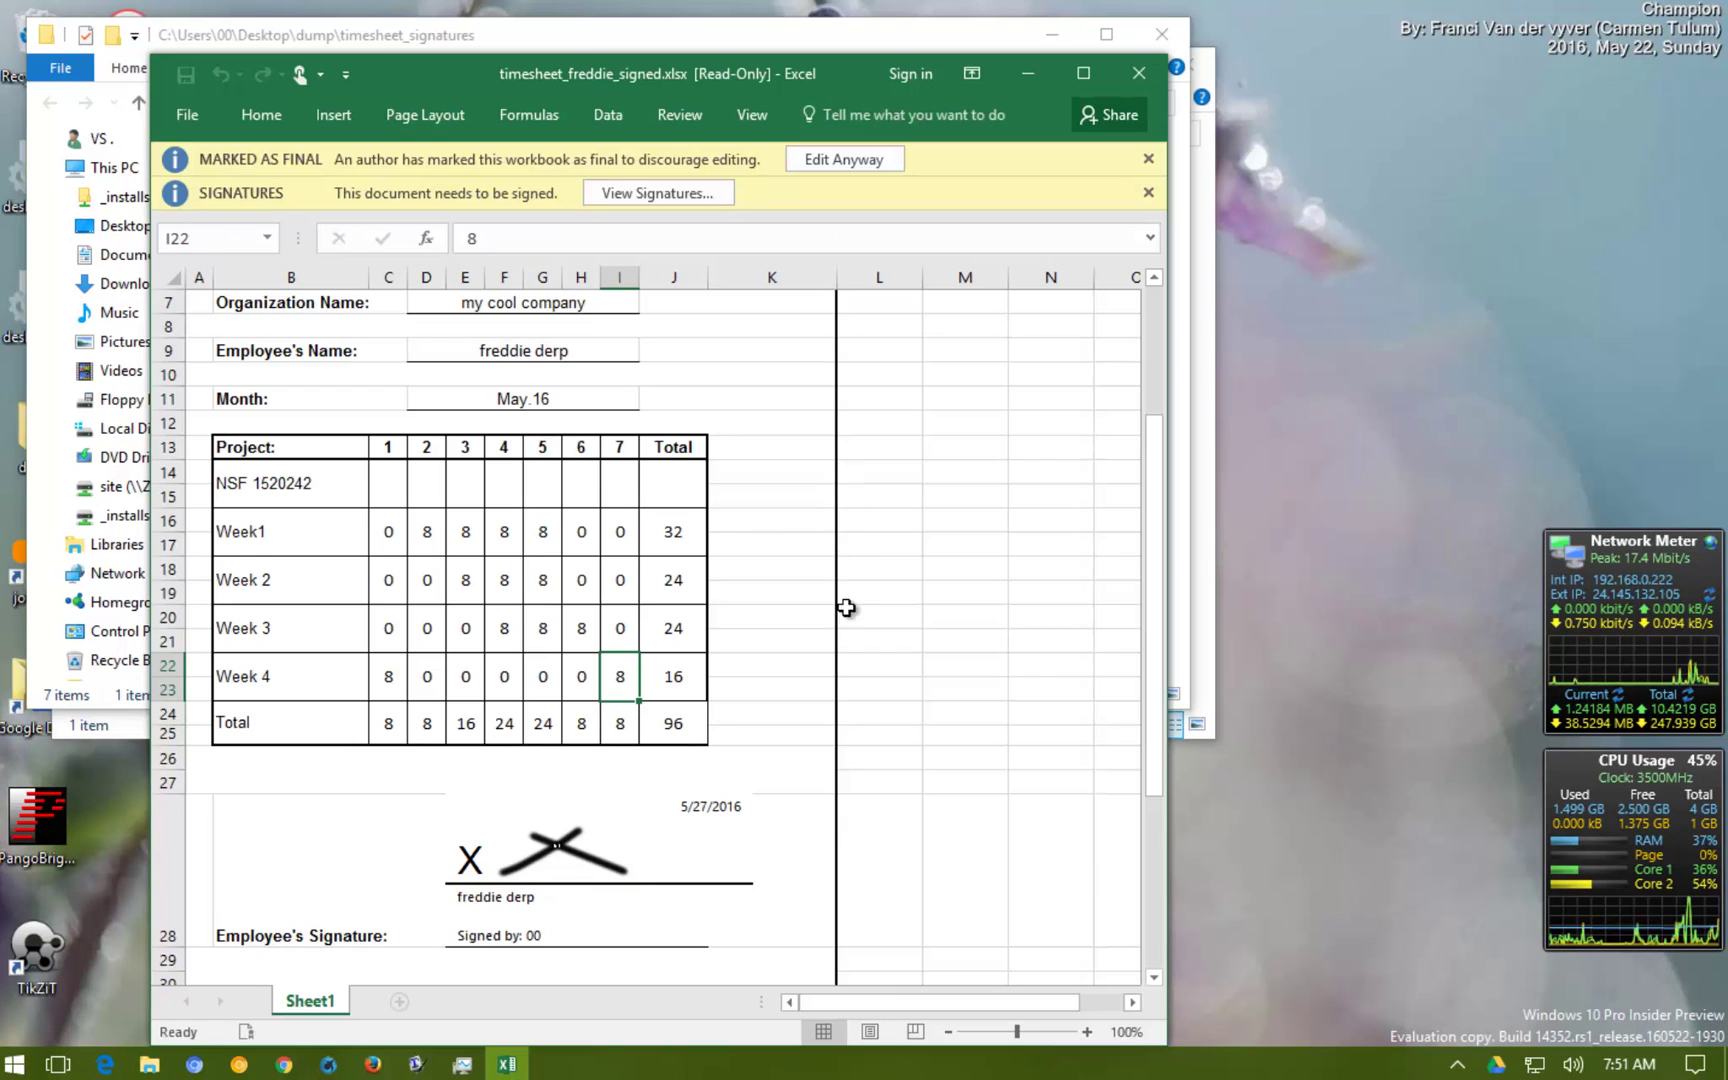
Start signing the supervisor signature line and accept getting a digital ID online
{"action": "scroll", "coordinate": [918, 482], "scroll_direction": "down", "scroll_amount": 4}
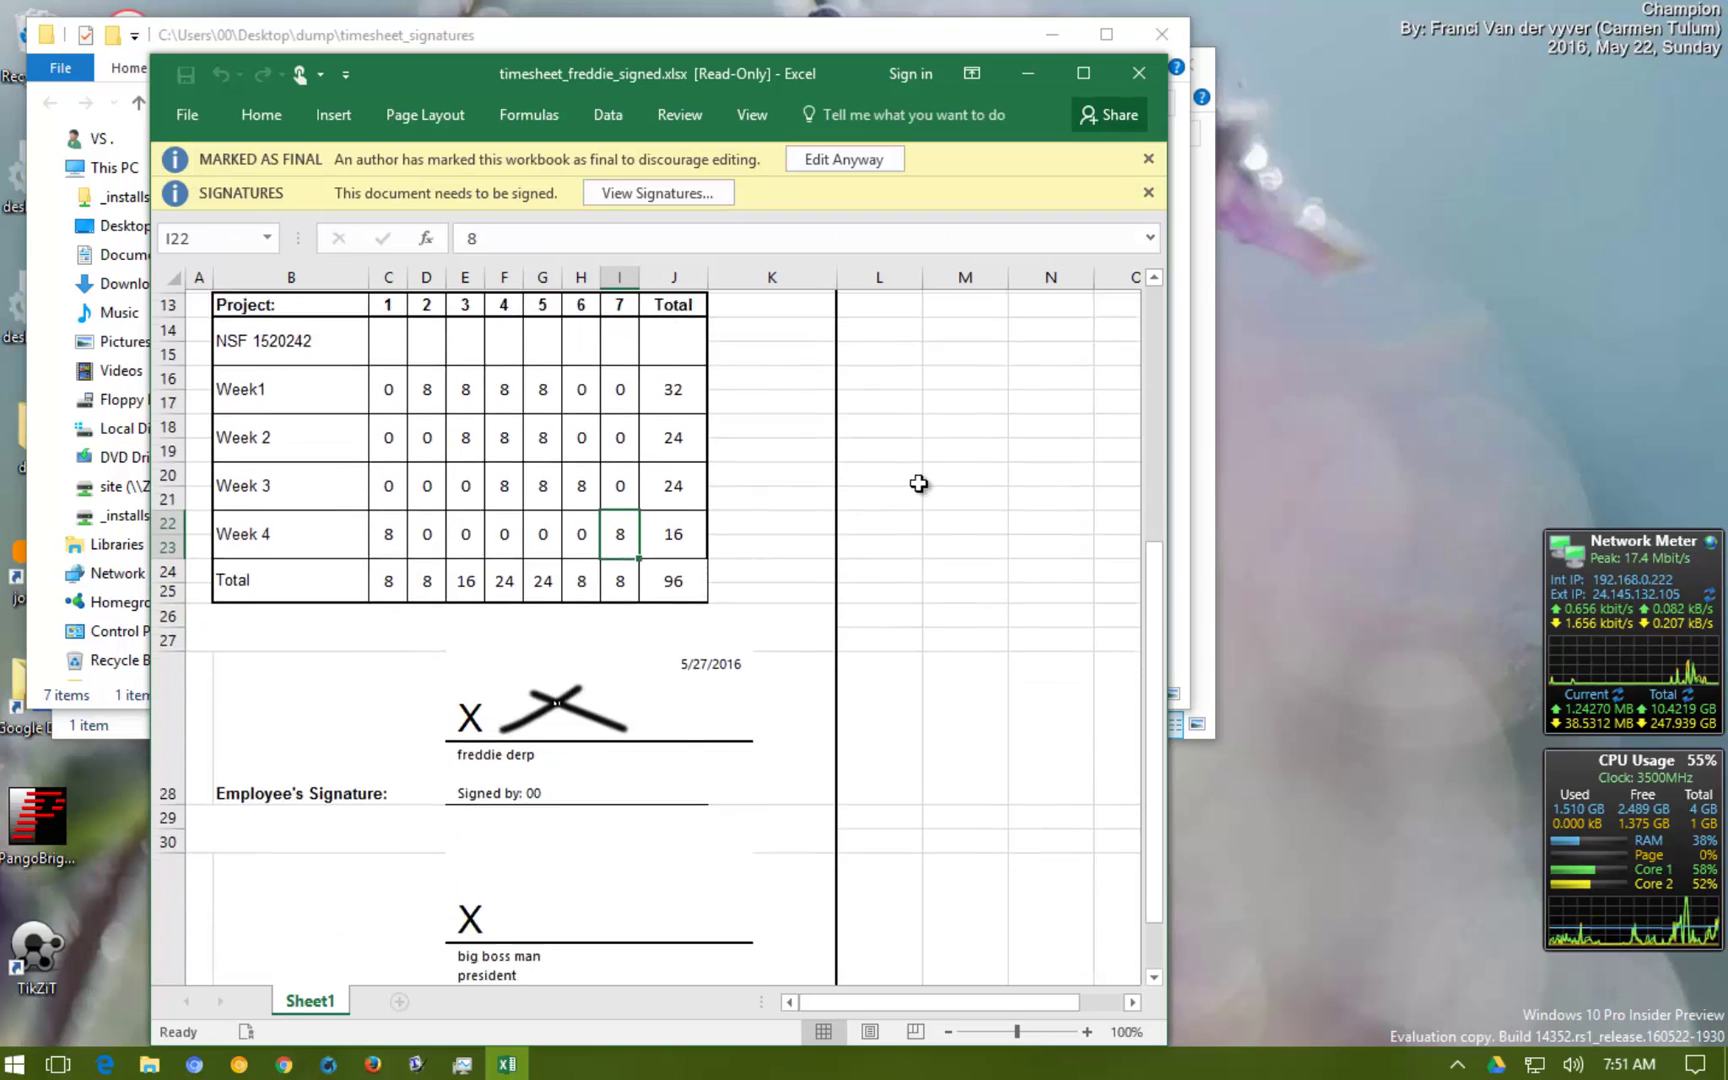
{"action": "scroll", "coordinate": [916, 497], "scroll_direction": "up", "scroll_amount": 2}
{"action": "scroll", "coordinate": [914, 497], "scroll_direction": "down", "scroll_amount": 2}
{"action": "double_click", "coordinate": [504, 778]}
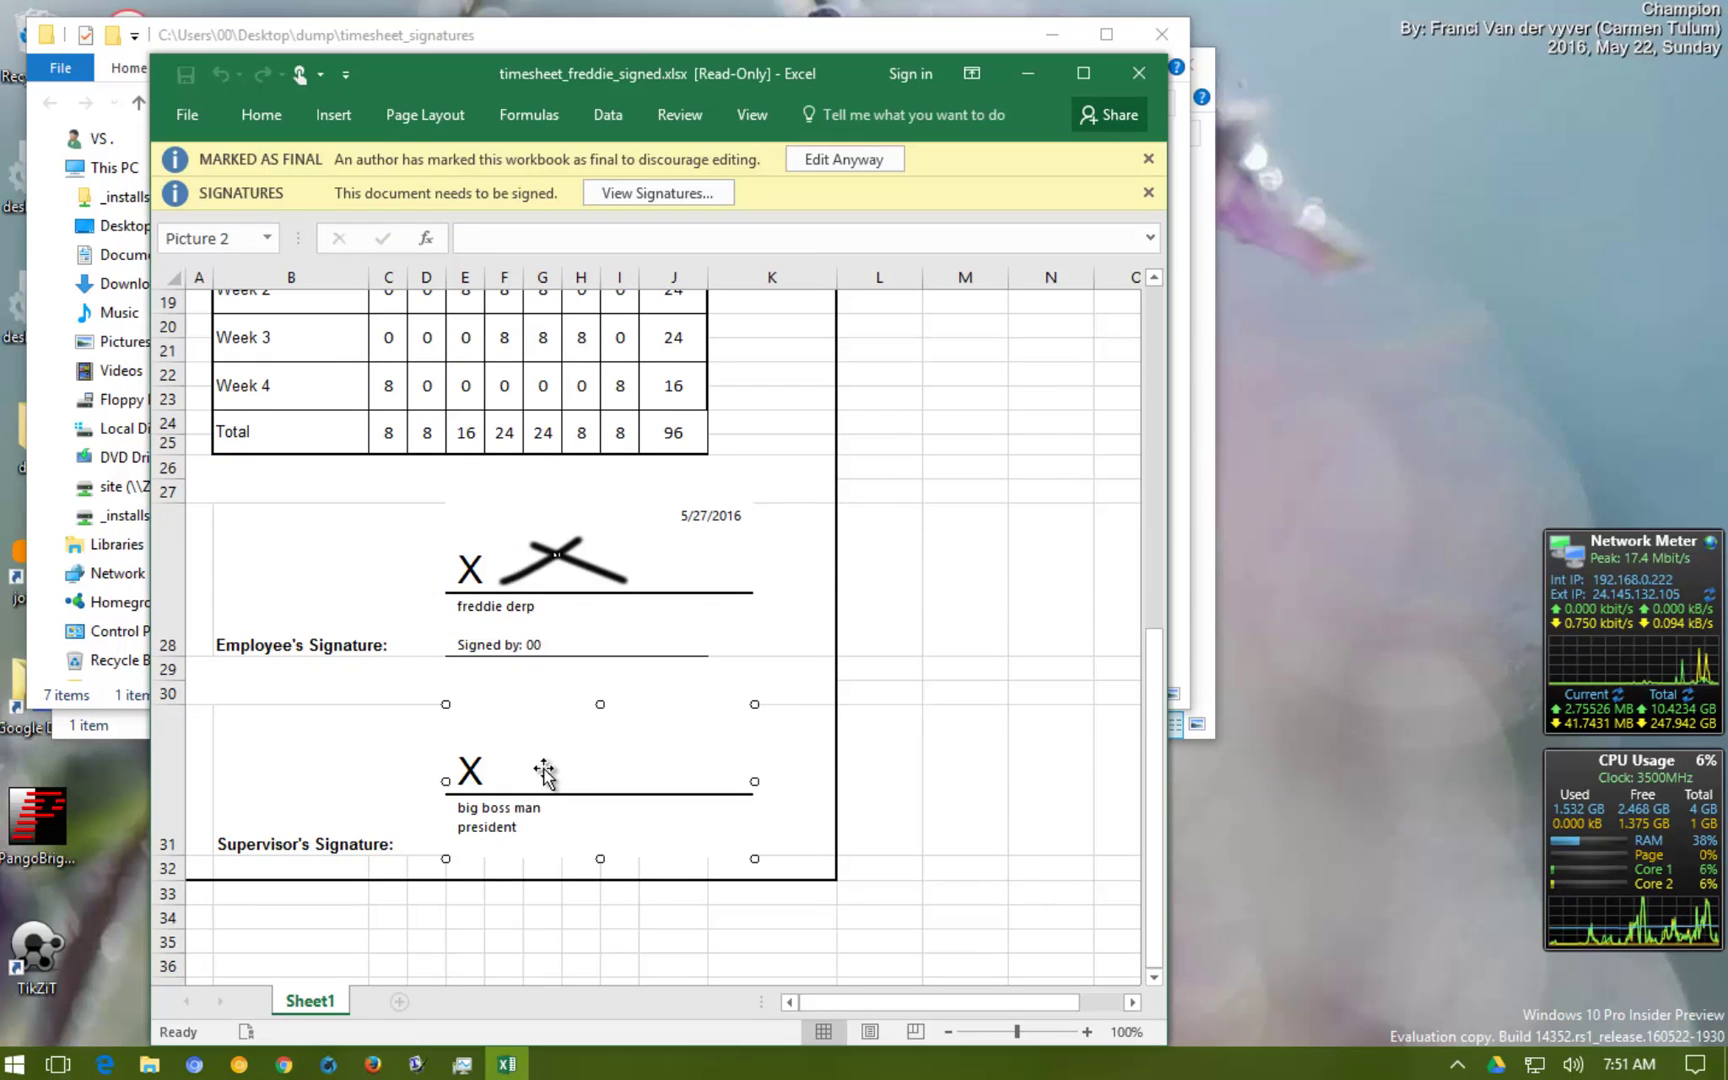
{"action": "right_click", "coordinate": [544, 772]}
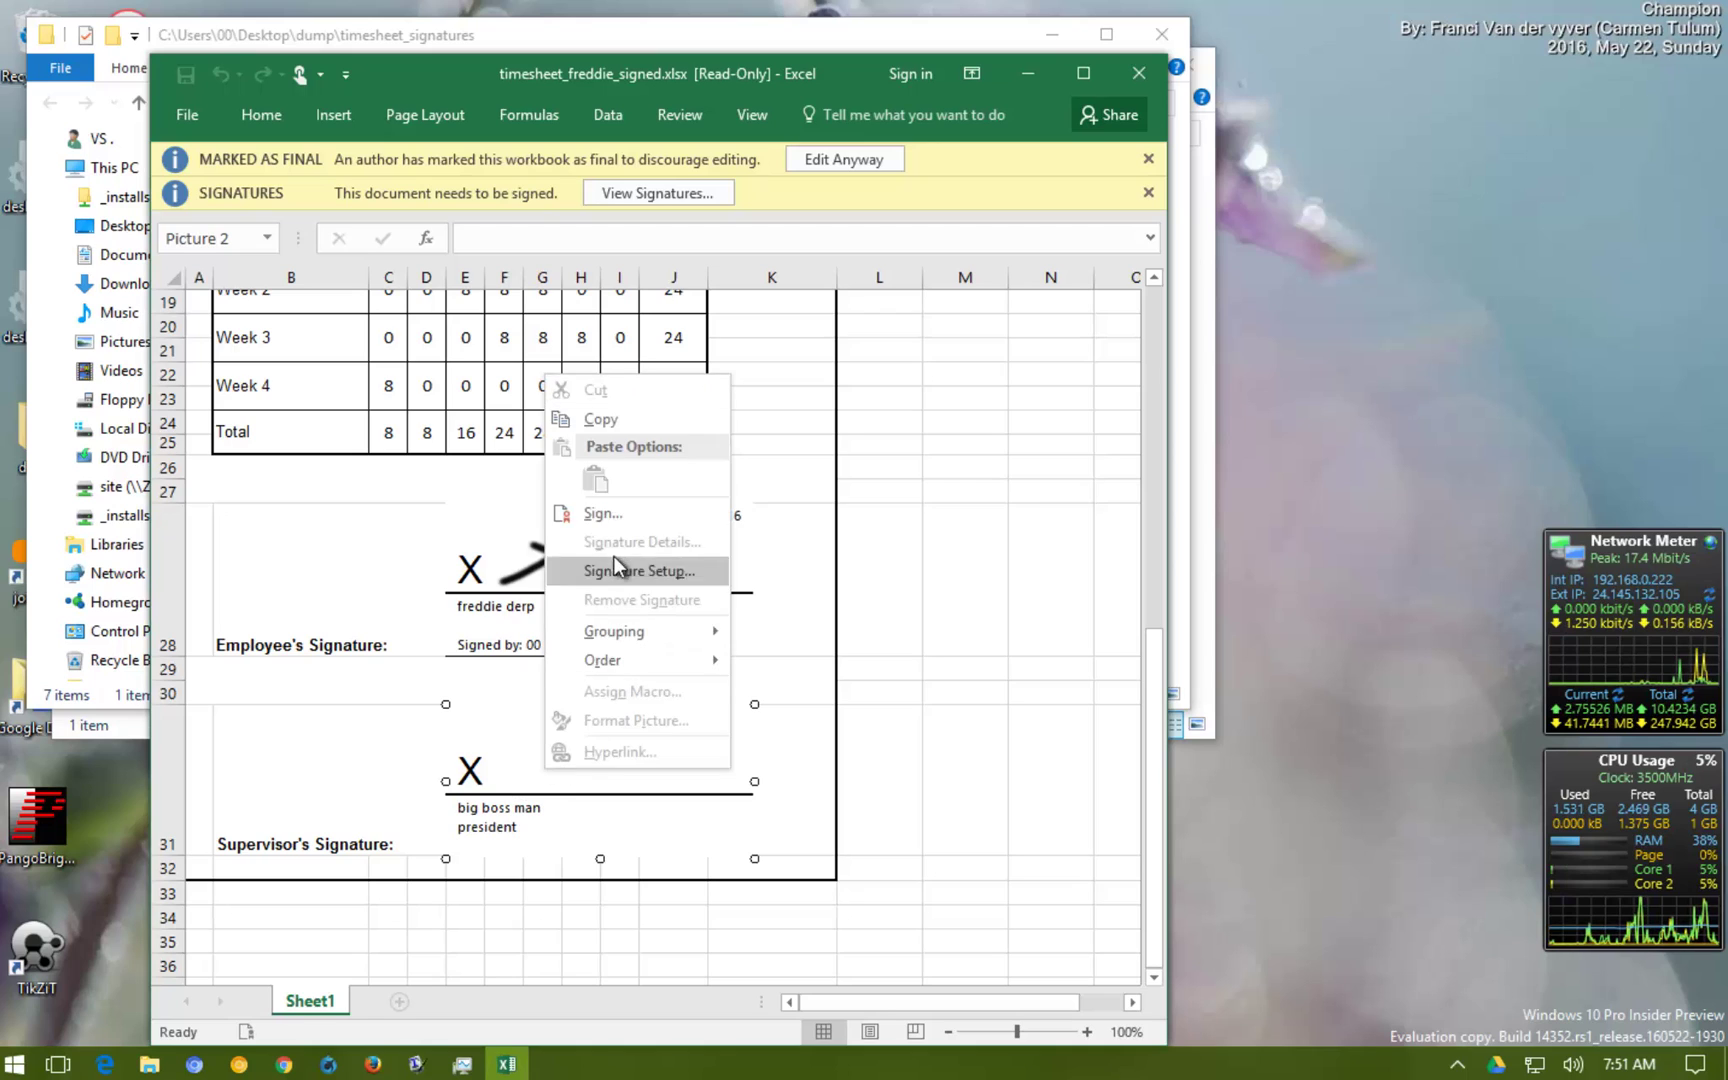
{"action": "left_click", "coordinate": [603, 513]}
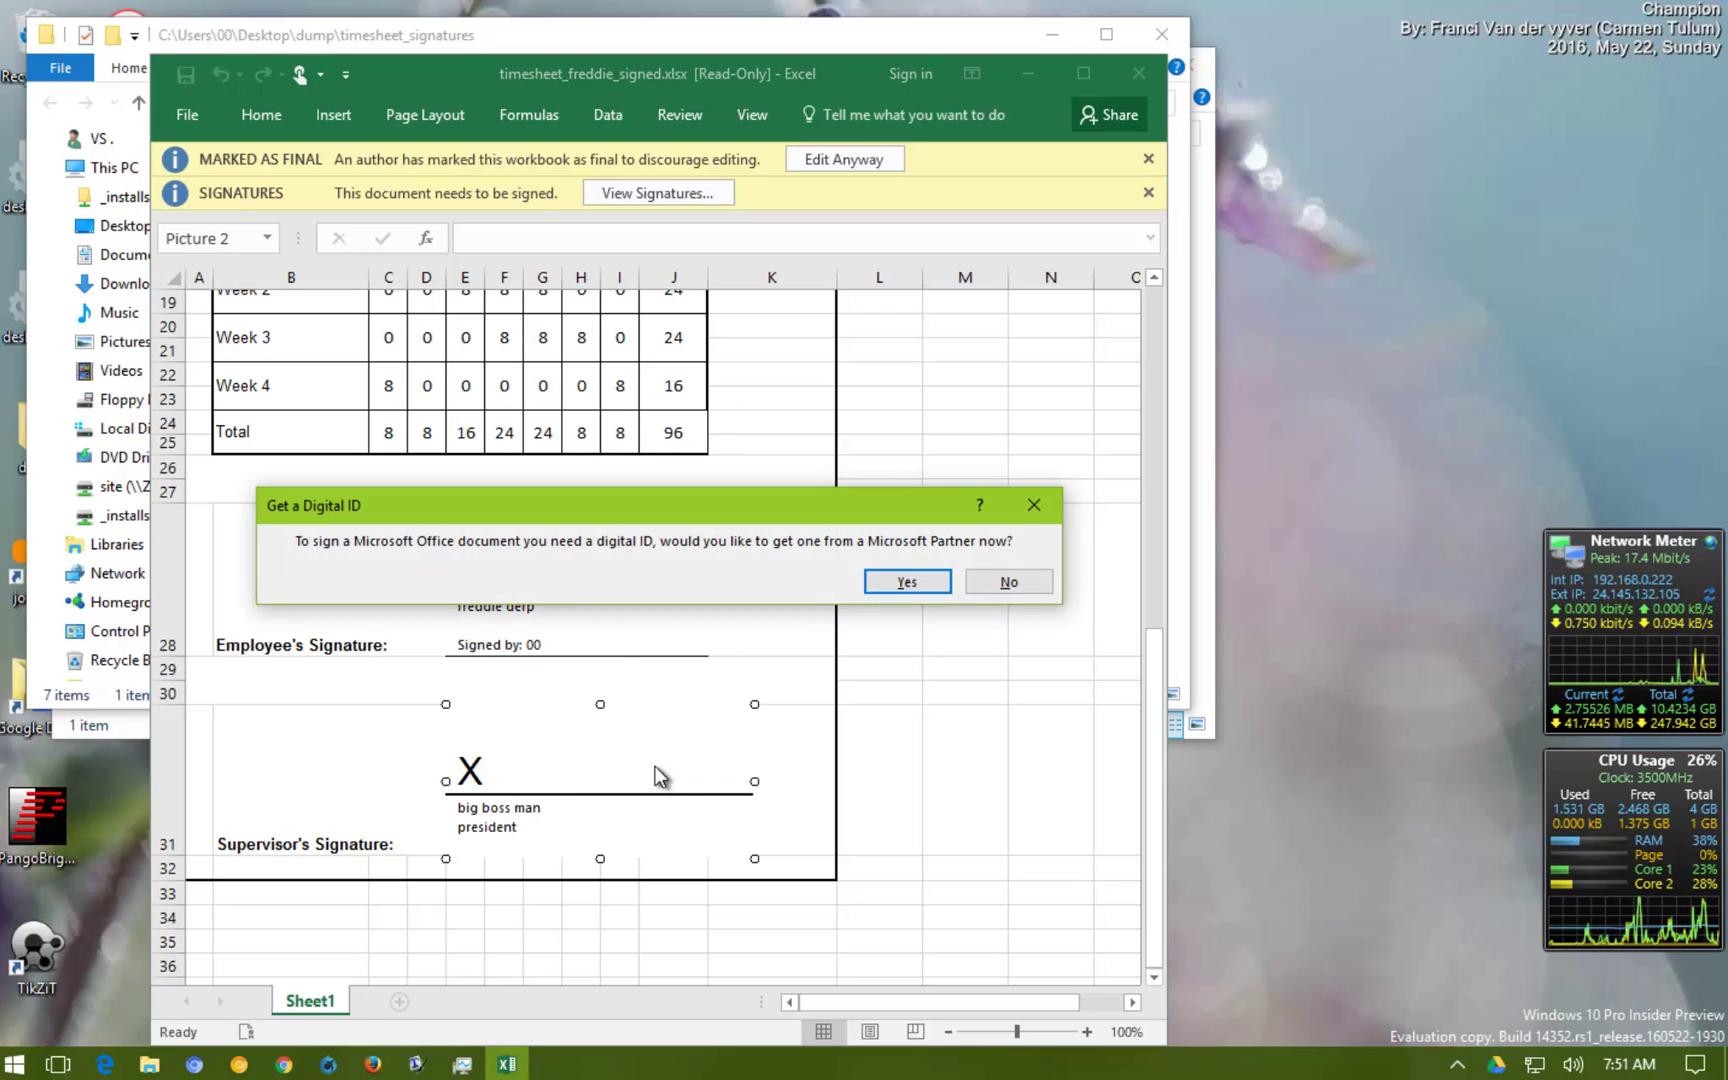
{"action": "left_click", "coordinate": [907, 584]}
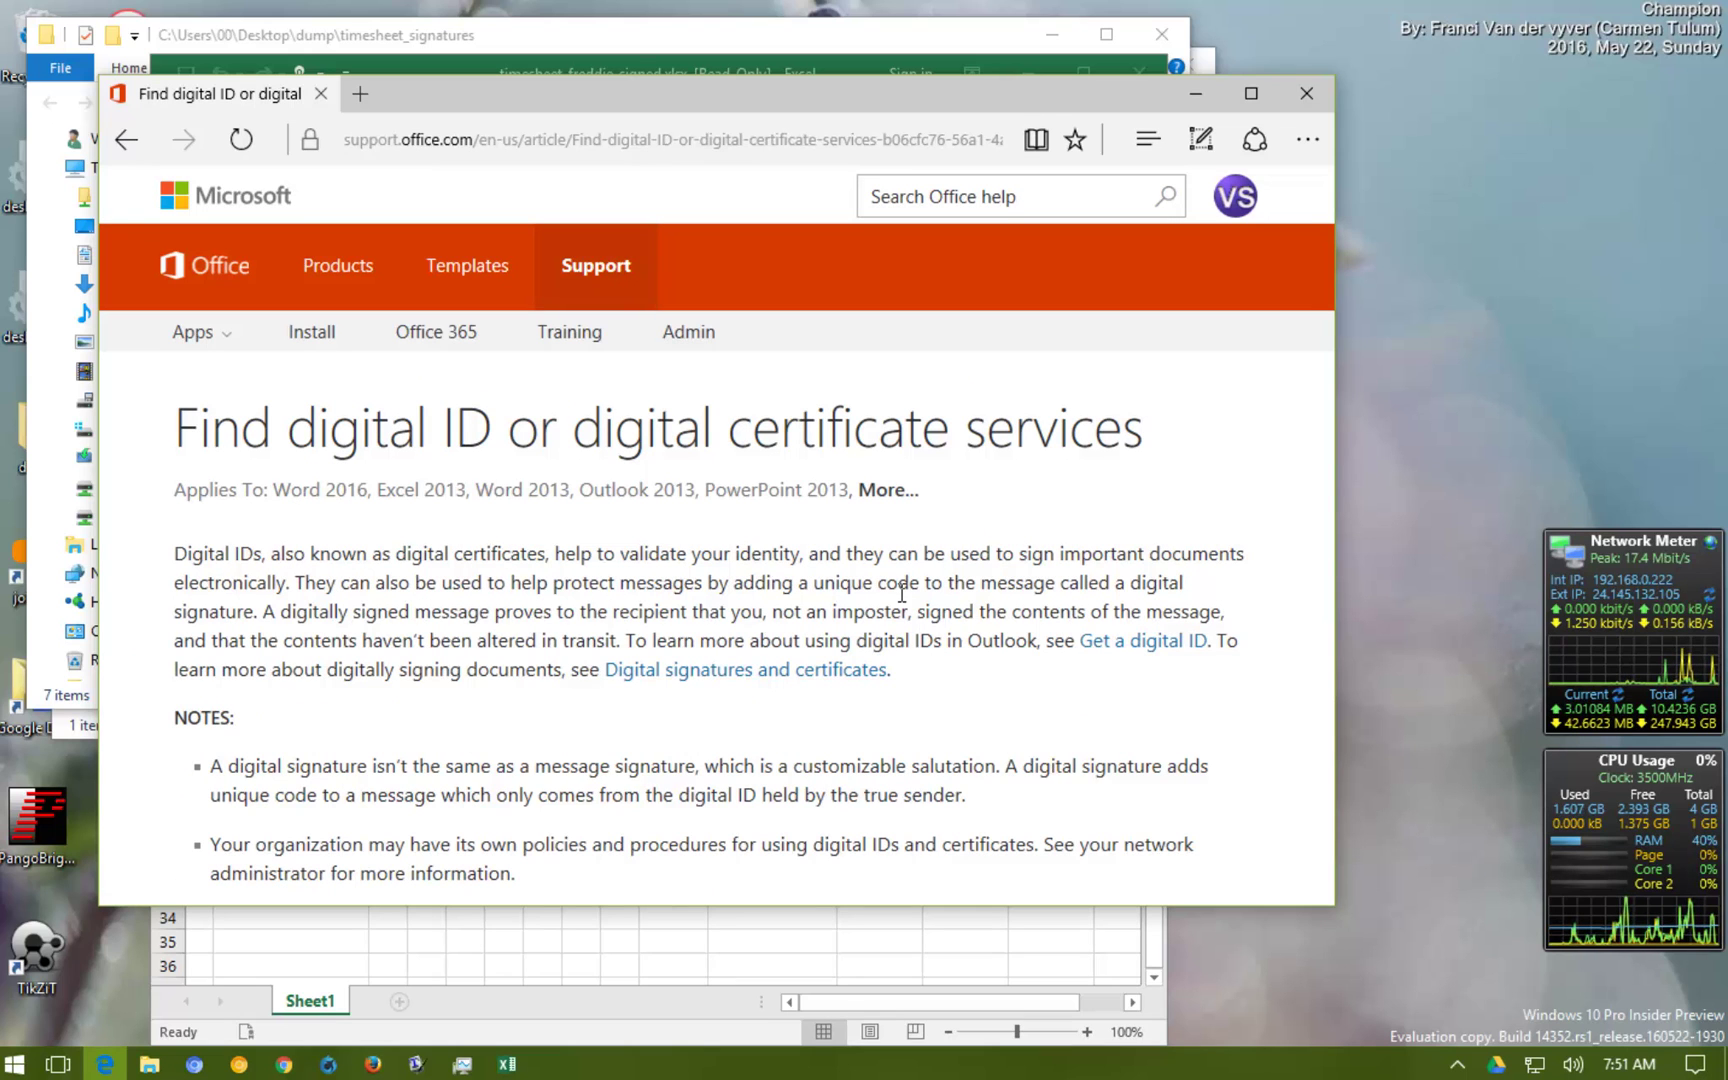
Scroll the support article down to the certificate authorities and pick out the Comodo entry
{"action": "scroll", "coordinate": [797, 531], "scroll_direction": "down", "scroll_amount": 6}
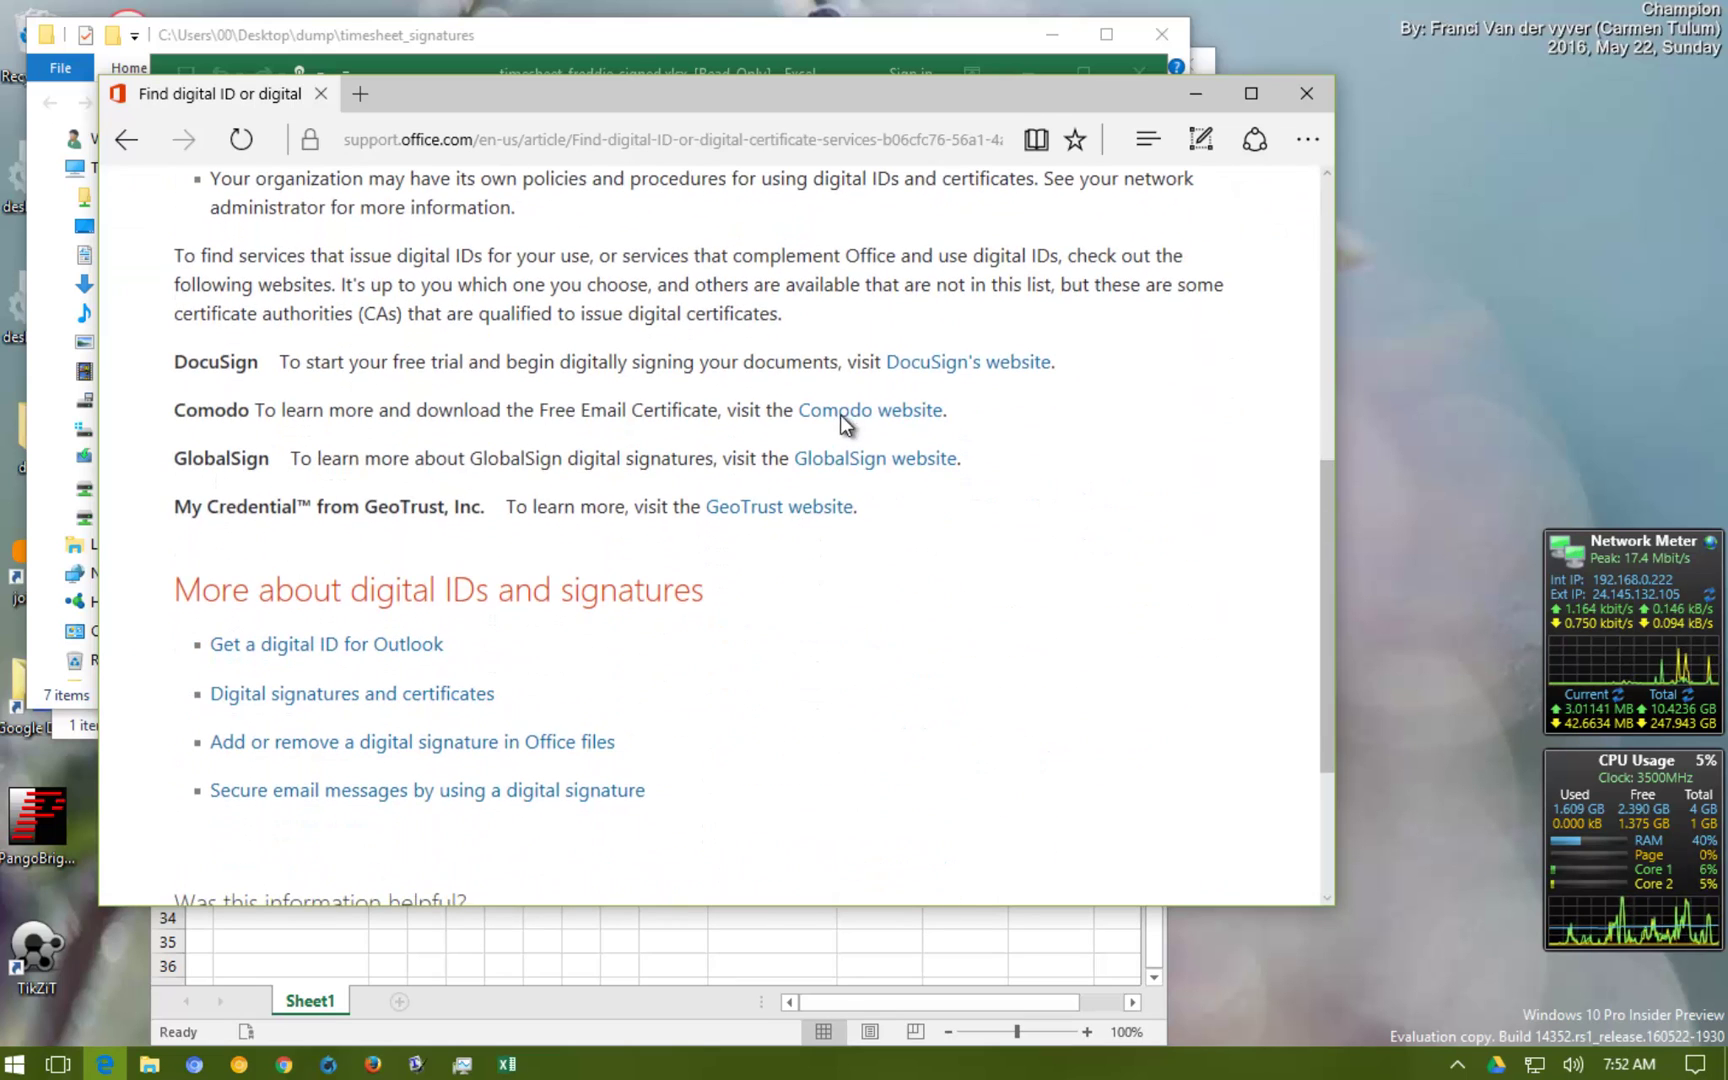
{"action": "double_click", "coordinate": [187, 419]}
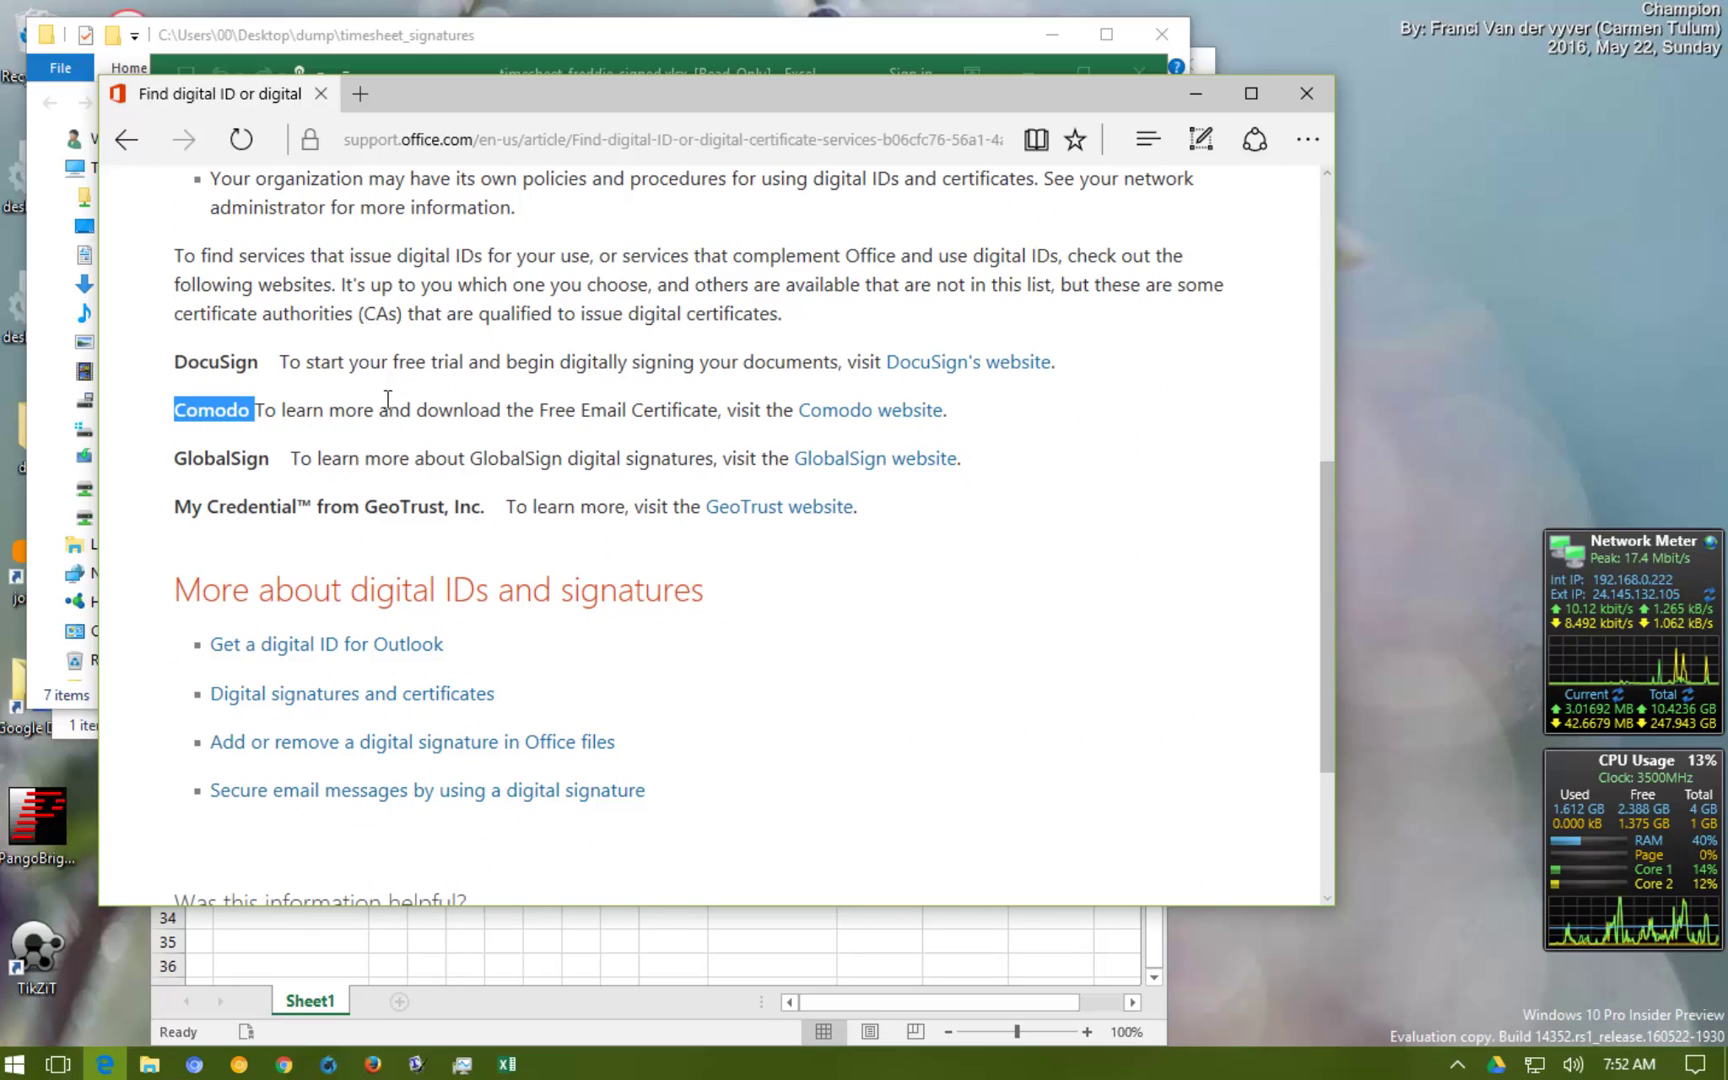
{"action": "left_click", "coordinate": [389, 412]}
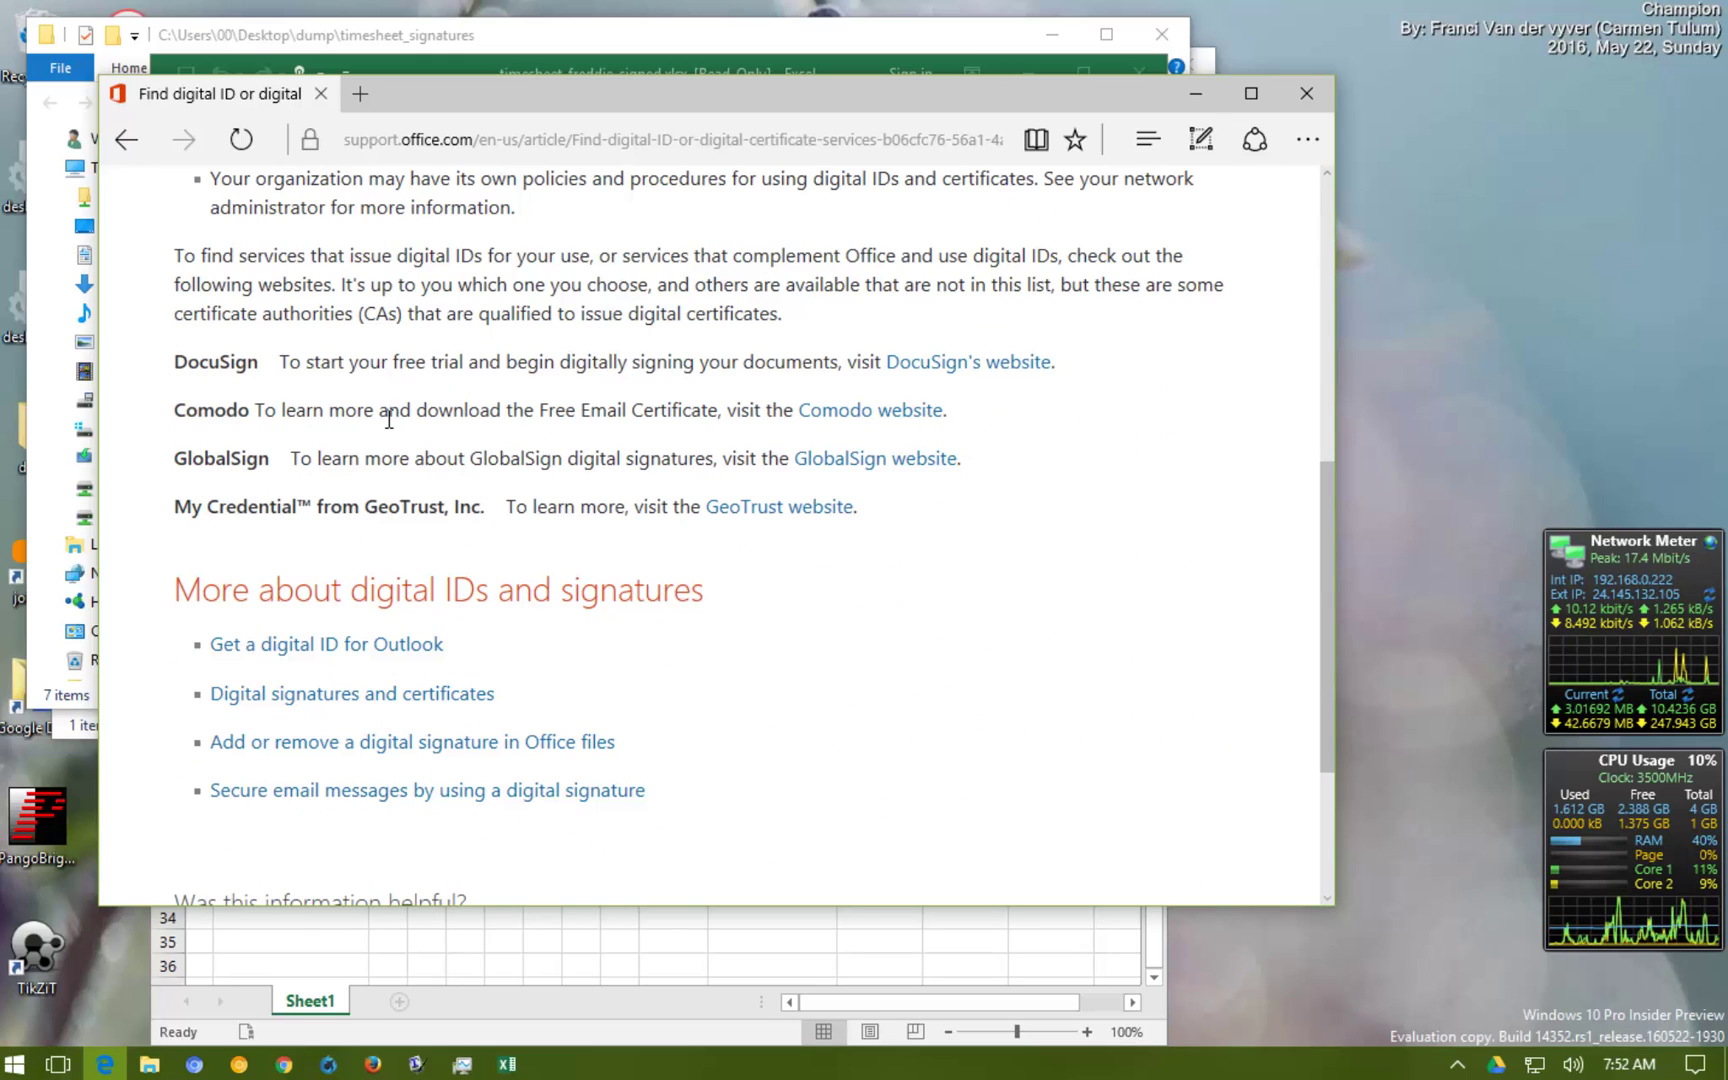
Open Comodo's free Secure Email Certificate sign-up form and copy its web address
{"action": "left_click", "coordinate": [895, 412]}
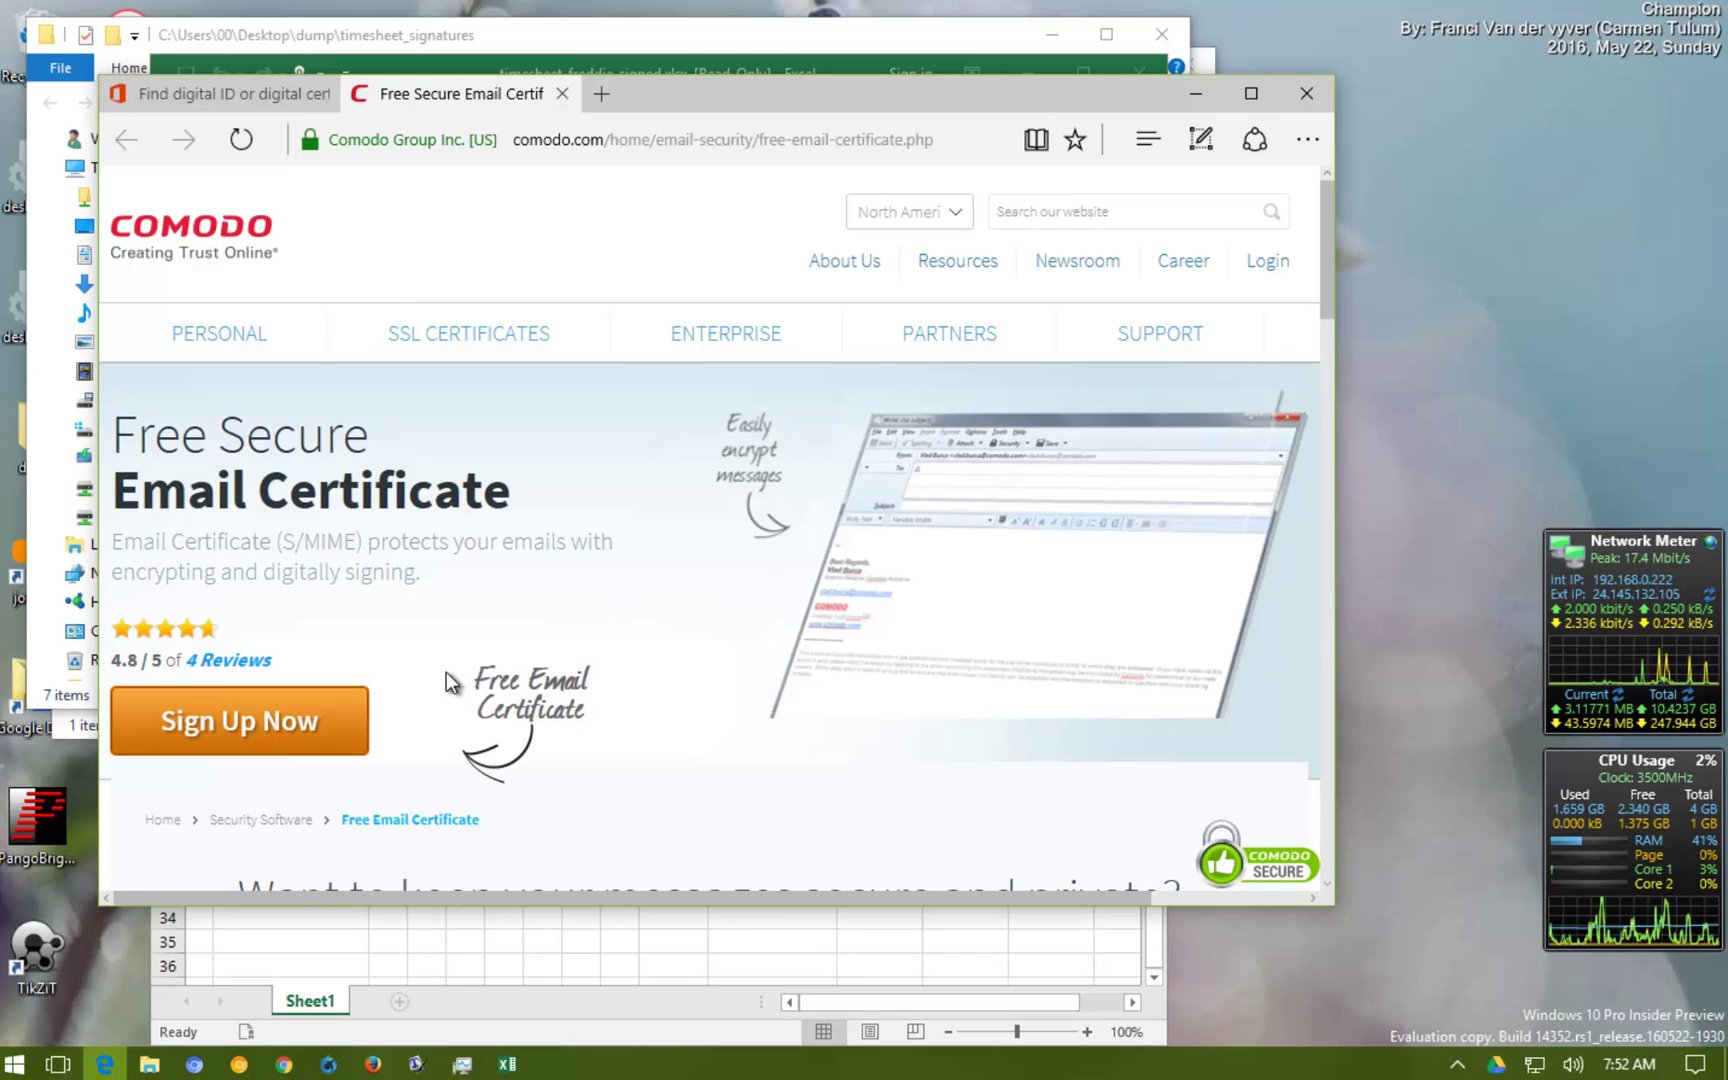
{"action": "left_click", "coordinate": [343, 718]}
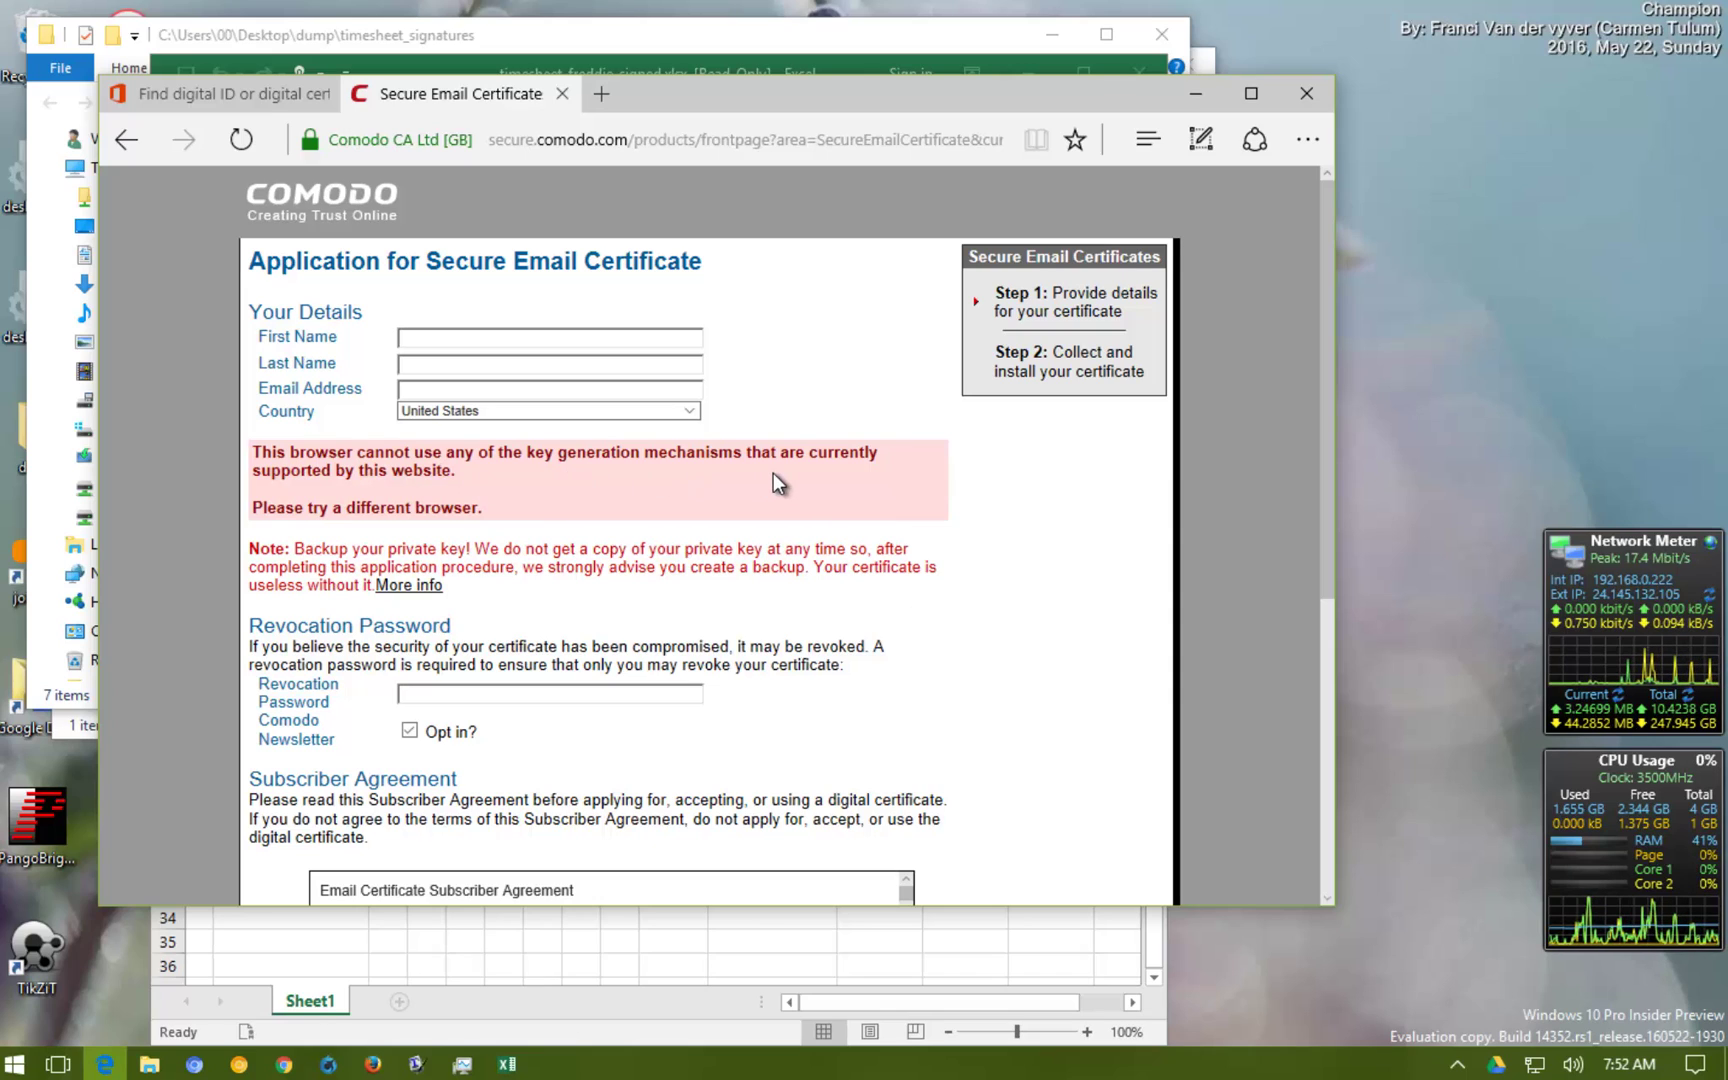
{"action": "left_click", "coordinate": [795, 140]}
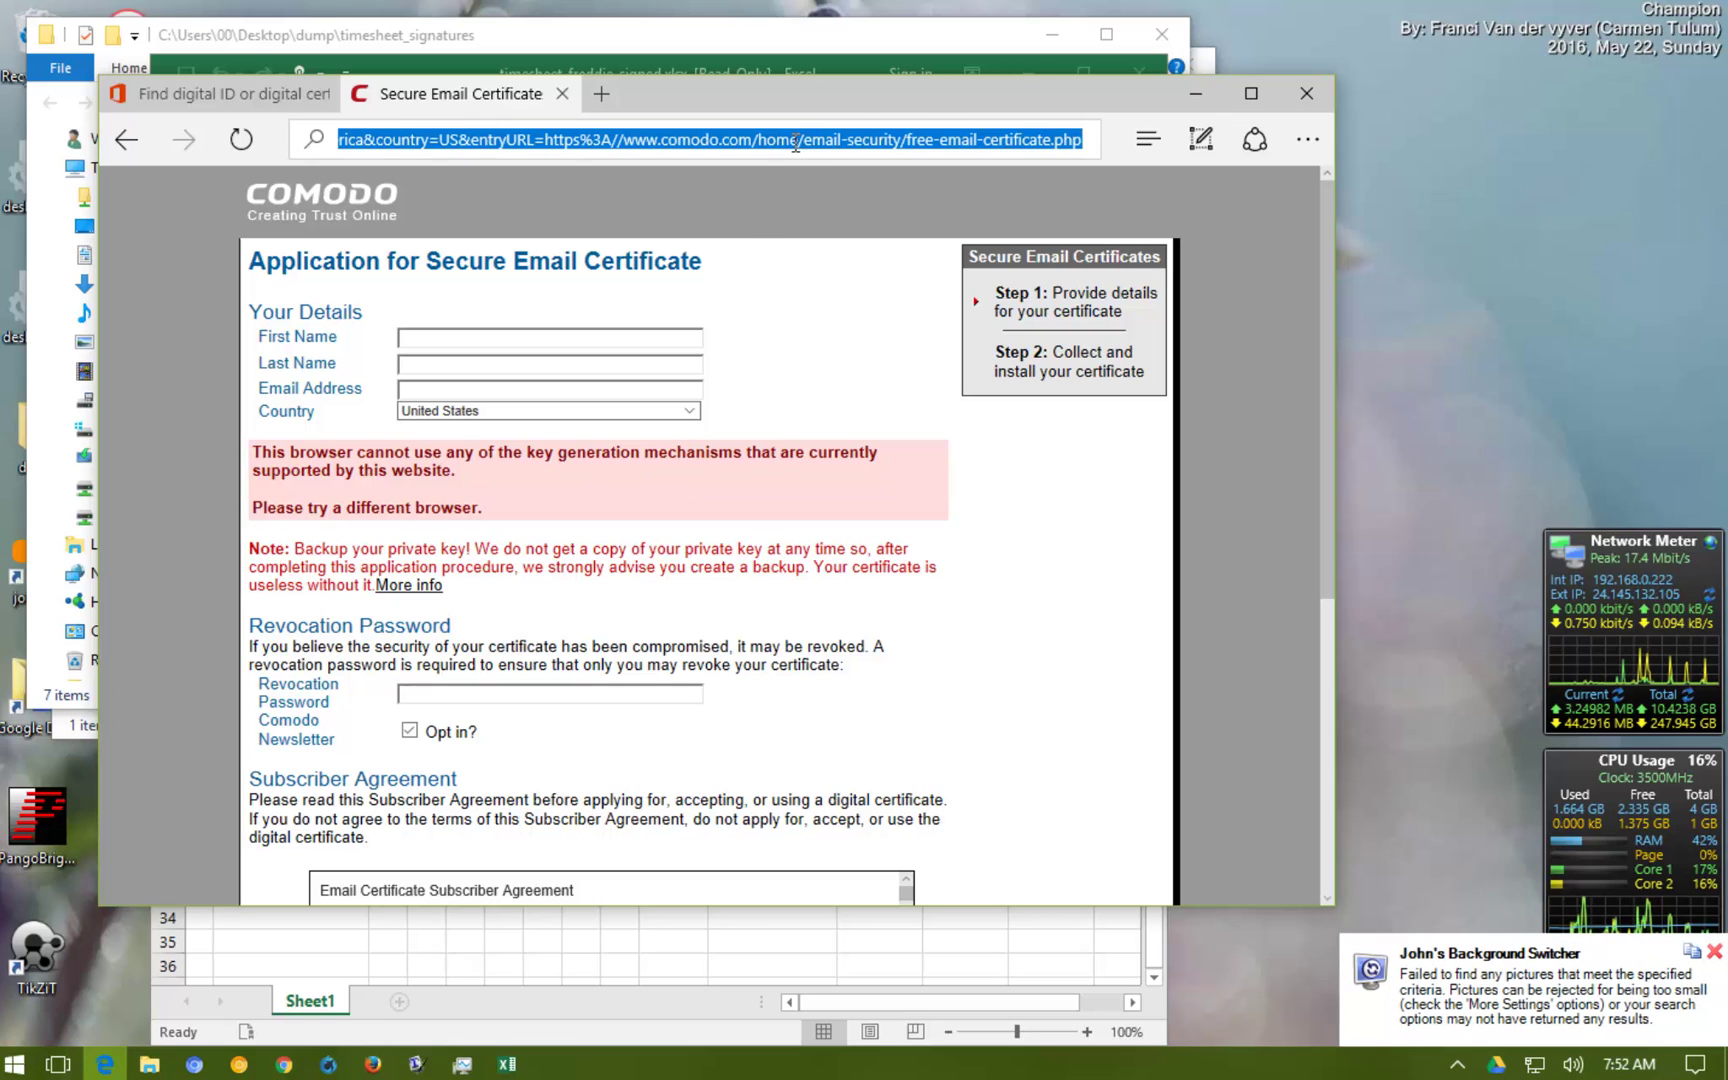
{"action": "right_click", "coordinate": [795, 142]}
{"action": "left_click", "coordinate": [778, 222]}
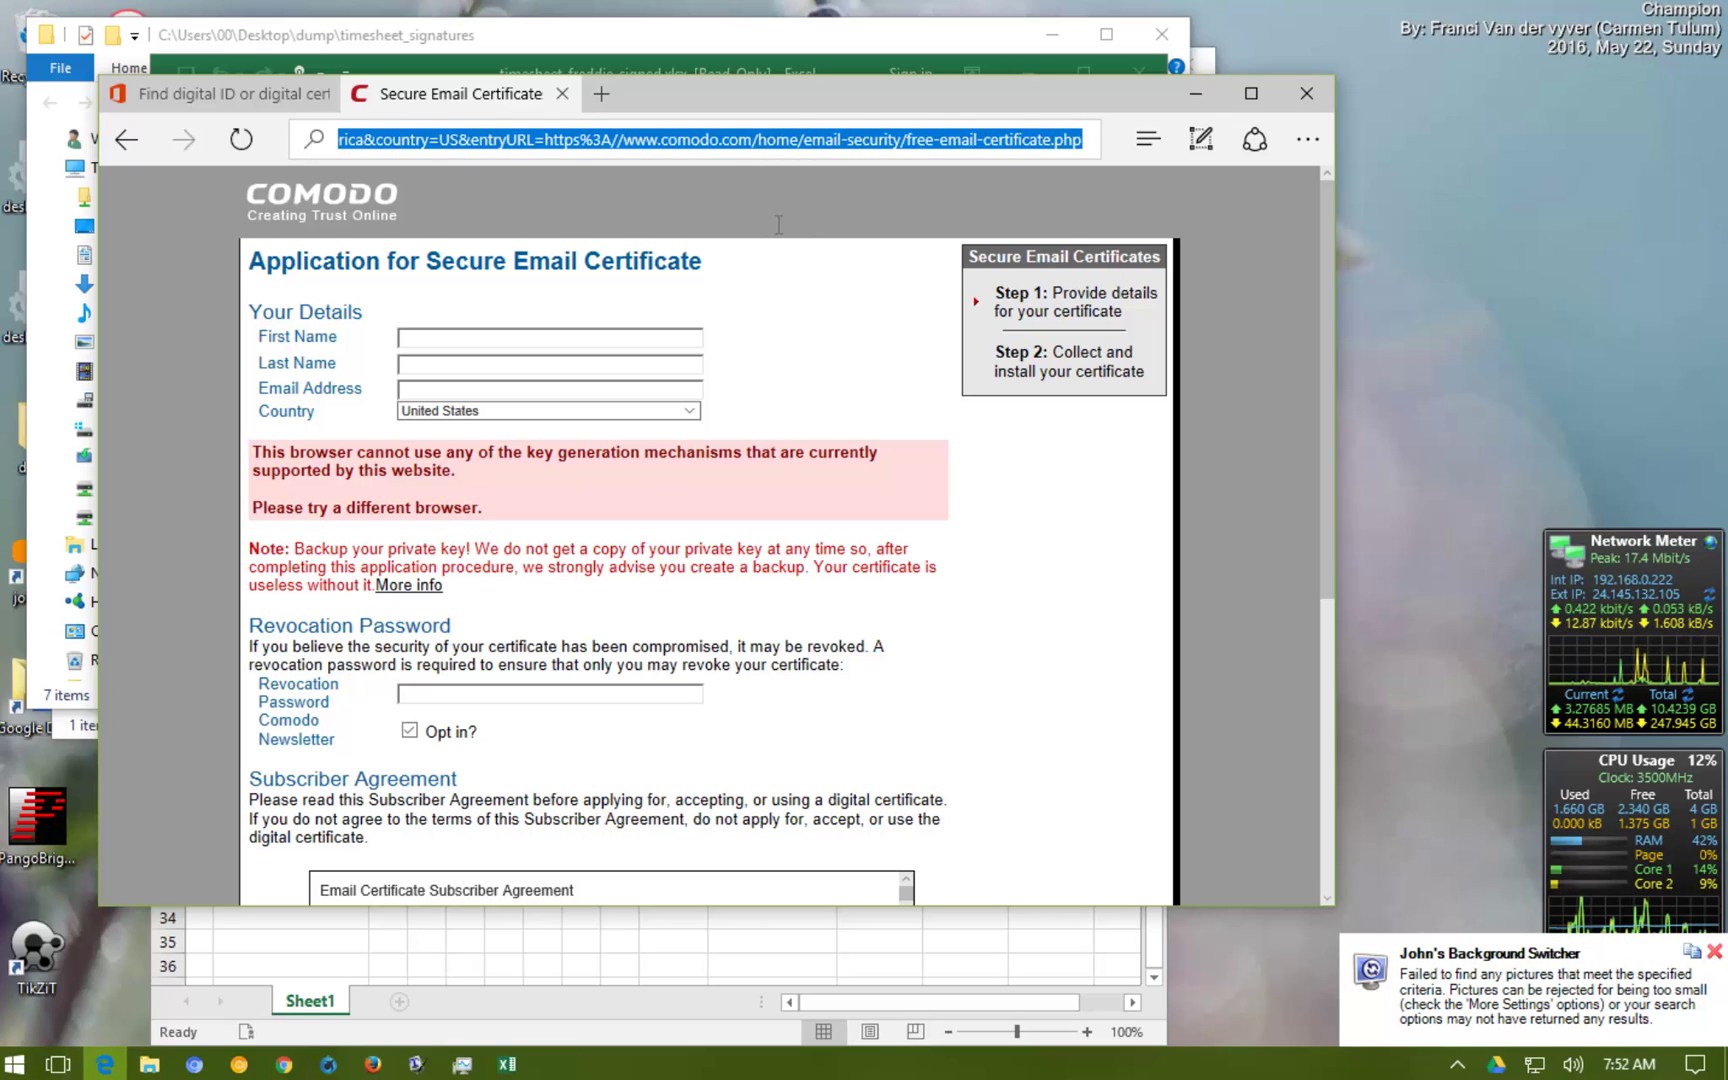
Load the copied Comodo application form address in Firefox
{"action": "left_click", "coordinate": [373, 1064]}
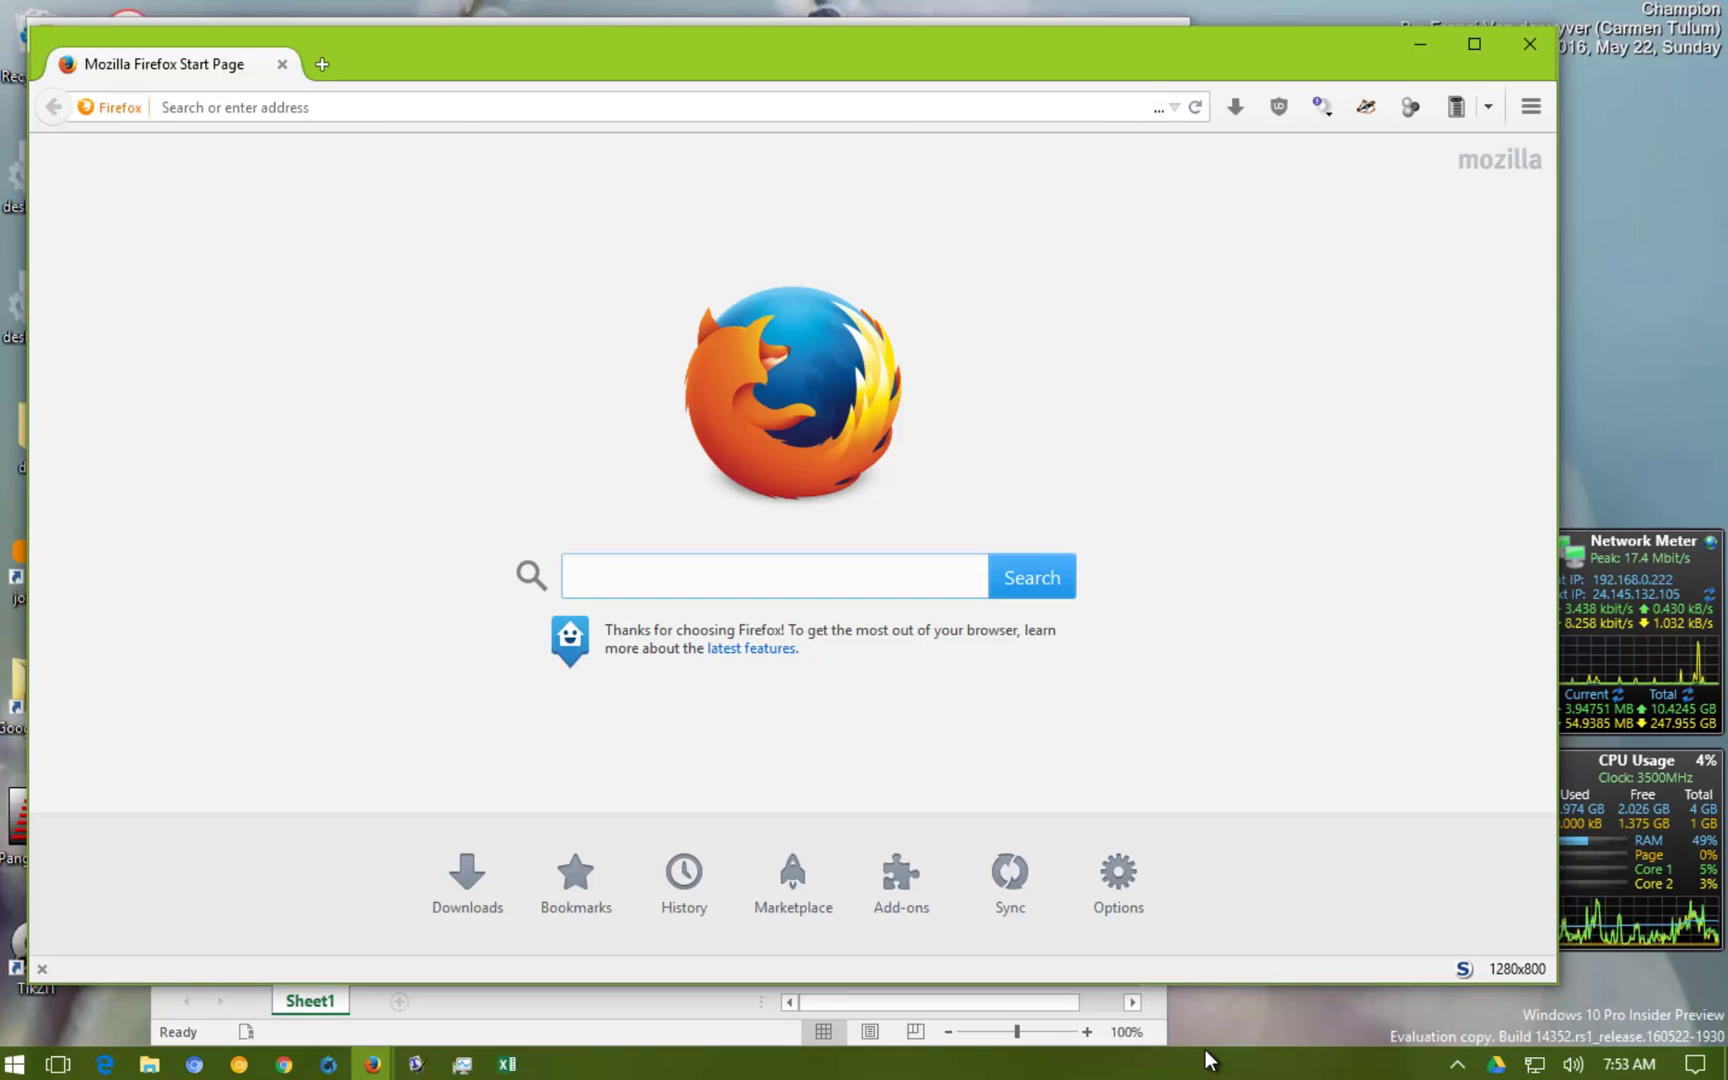
{"action": "left_click", "coordinate": [448, 105]}
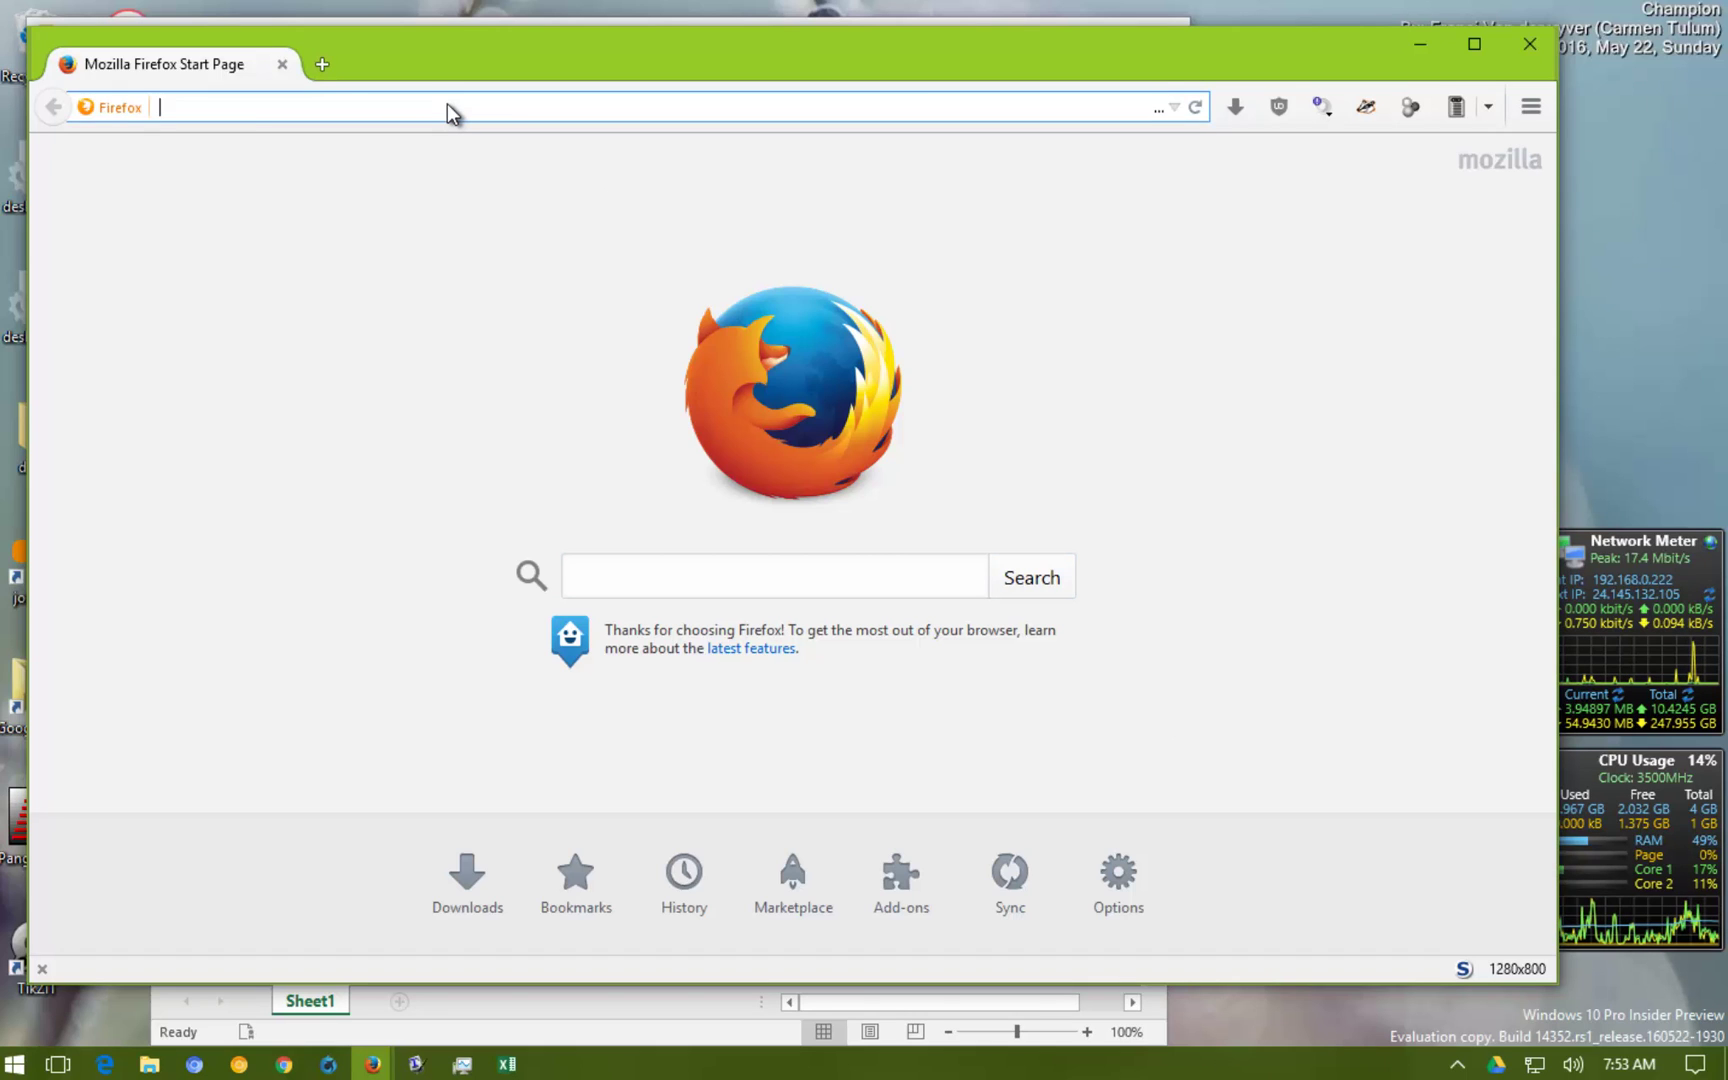
{"action": "key", "text": "ctrl+v"}
{"action": "key", "text": "Return"}
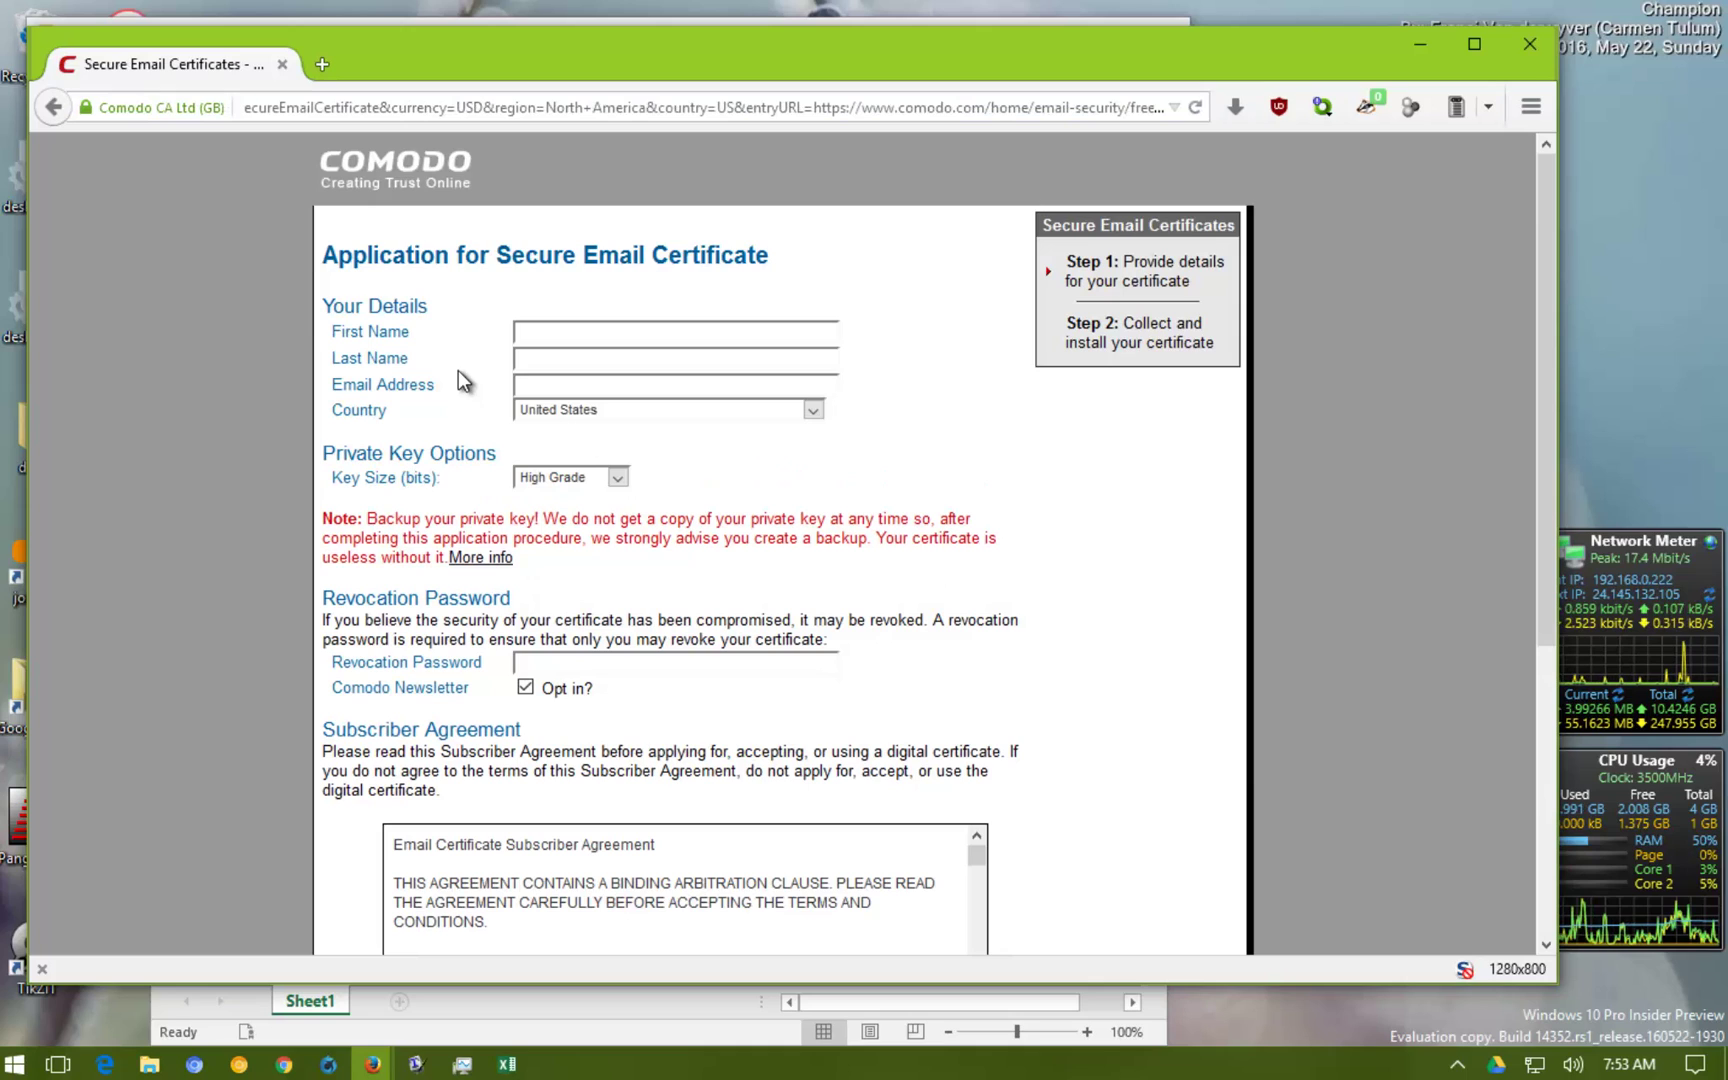
Fill in the applicant's name and e-mail, decline the newsletter, set a revocation password, accept the agreement
{"action": "left_click", "coordinate": [552, 333]}
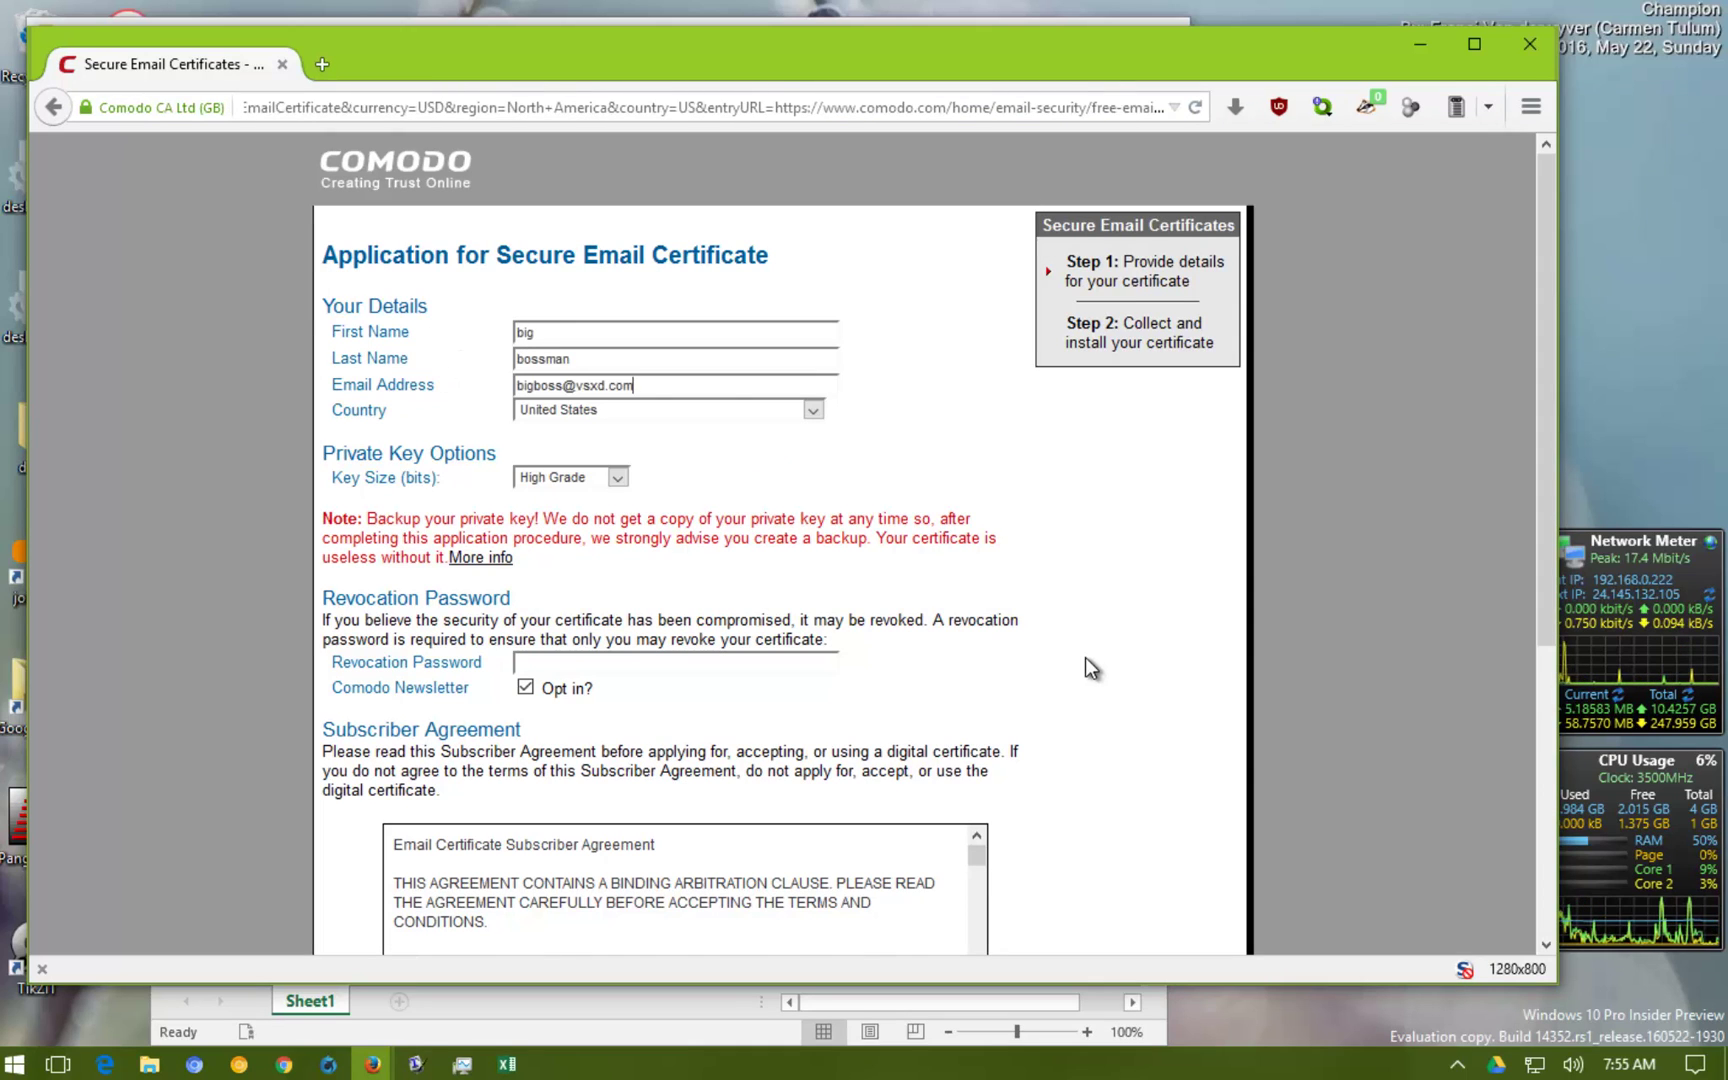
{"action": "scroll", "coordinate": [1085, 667], "scroll_direction": "down", "scroll_amount": 2}
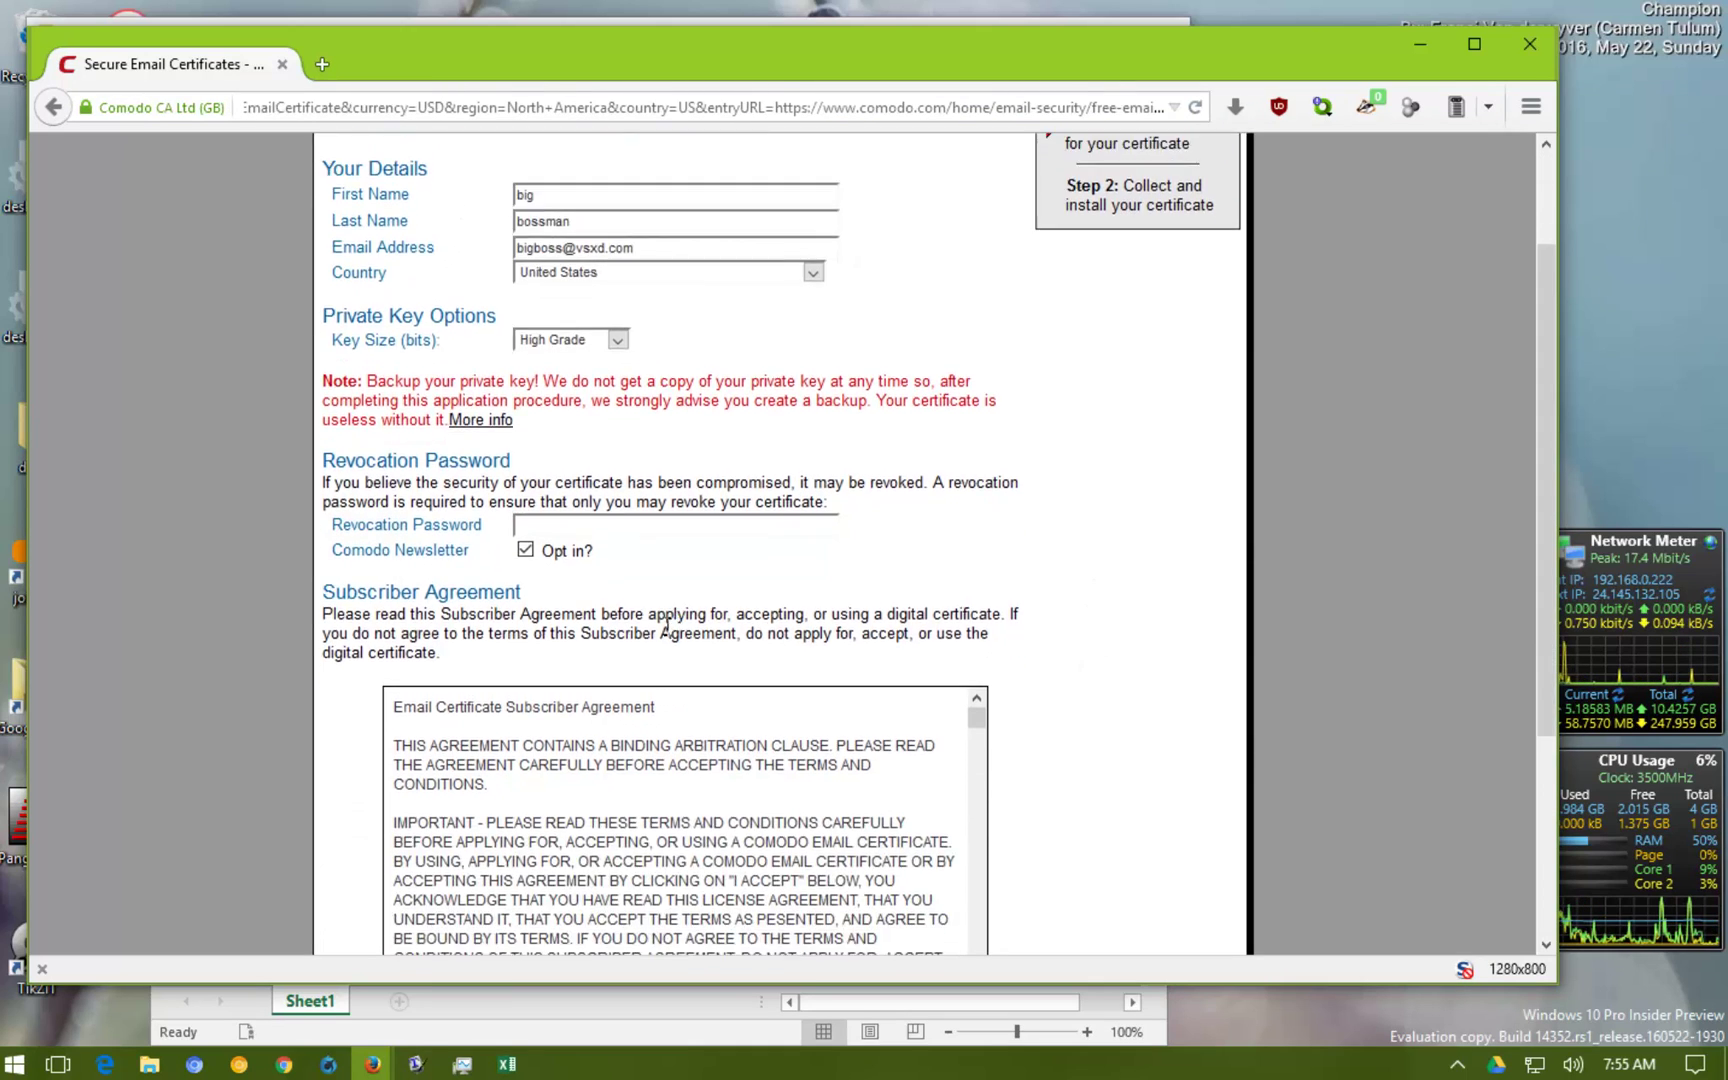
{"action": "left_click", "coordinate": [524, 551]}
{"action": "left_click", "coordinate": [645, 533]}
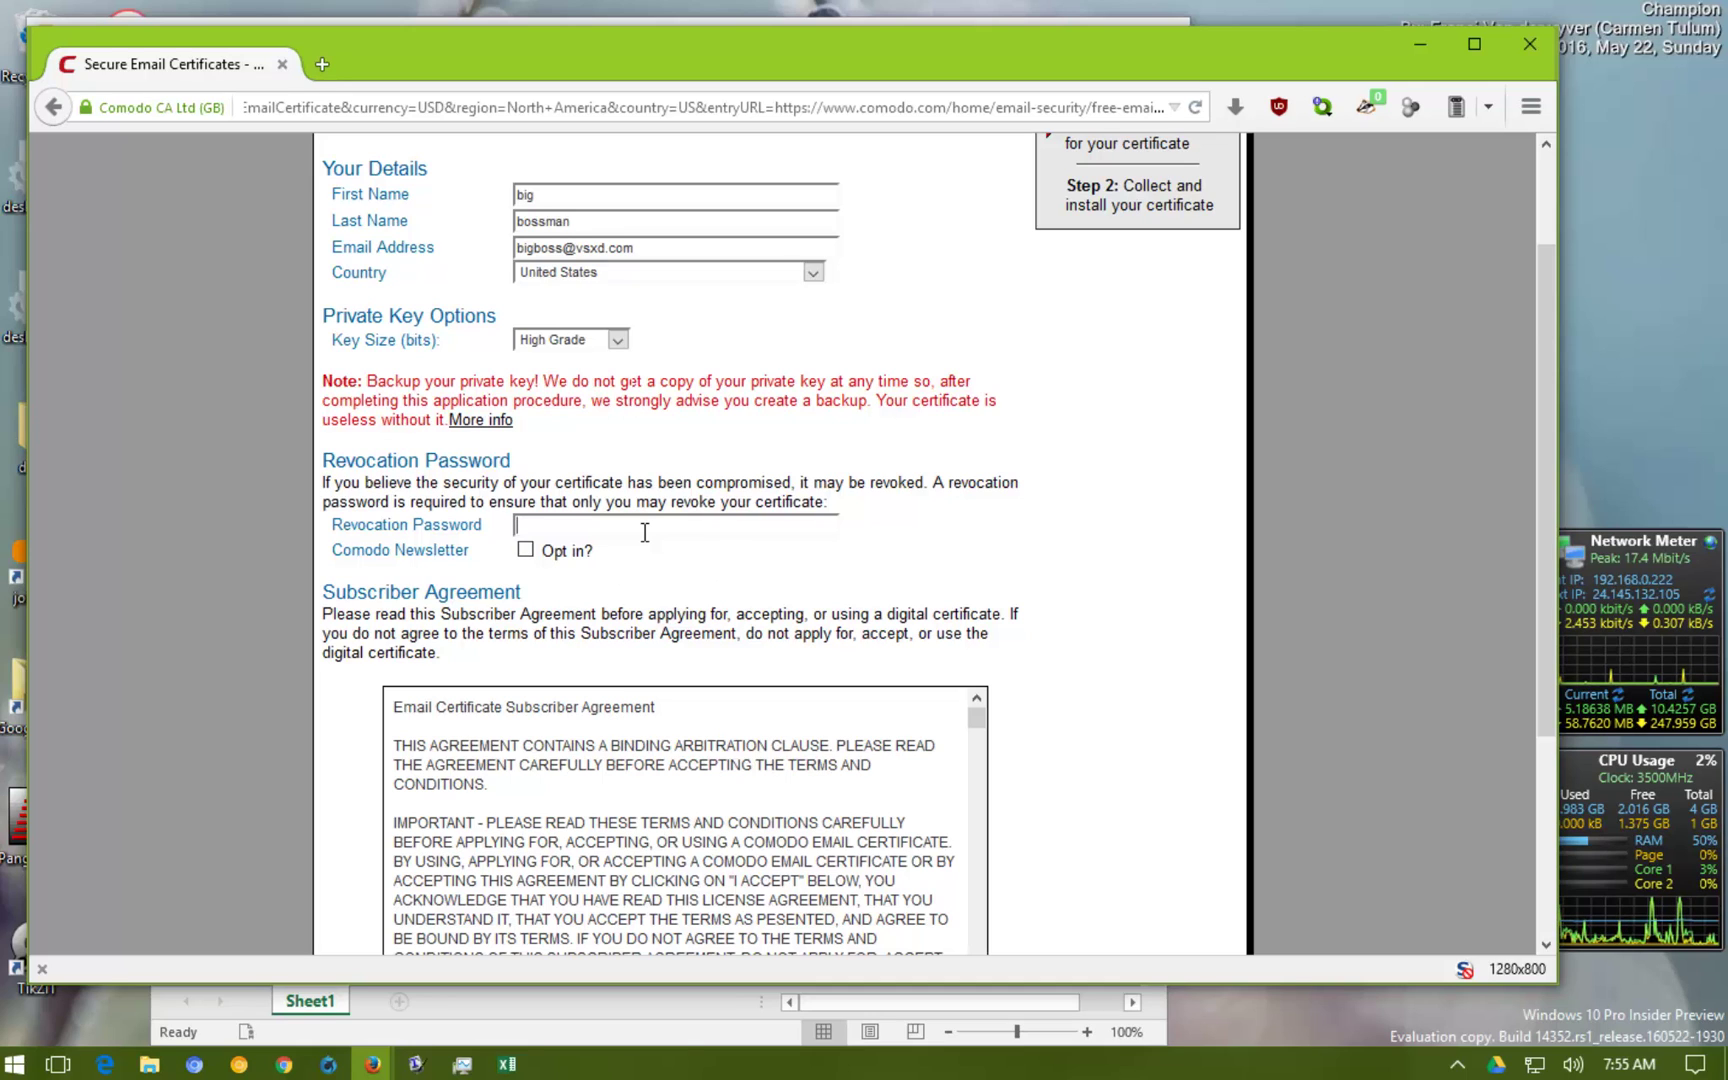
{"action": "key", "text": "ctrl+v"}
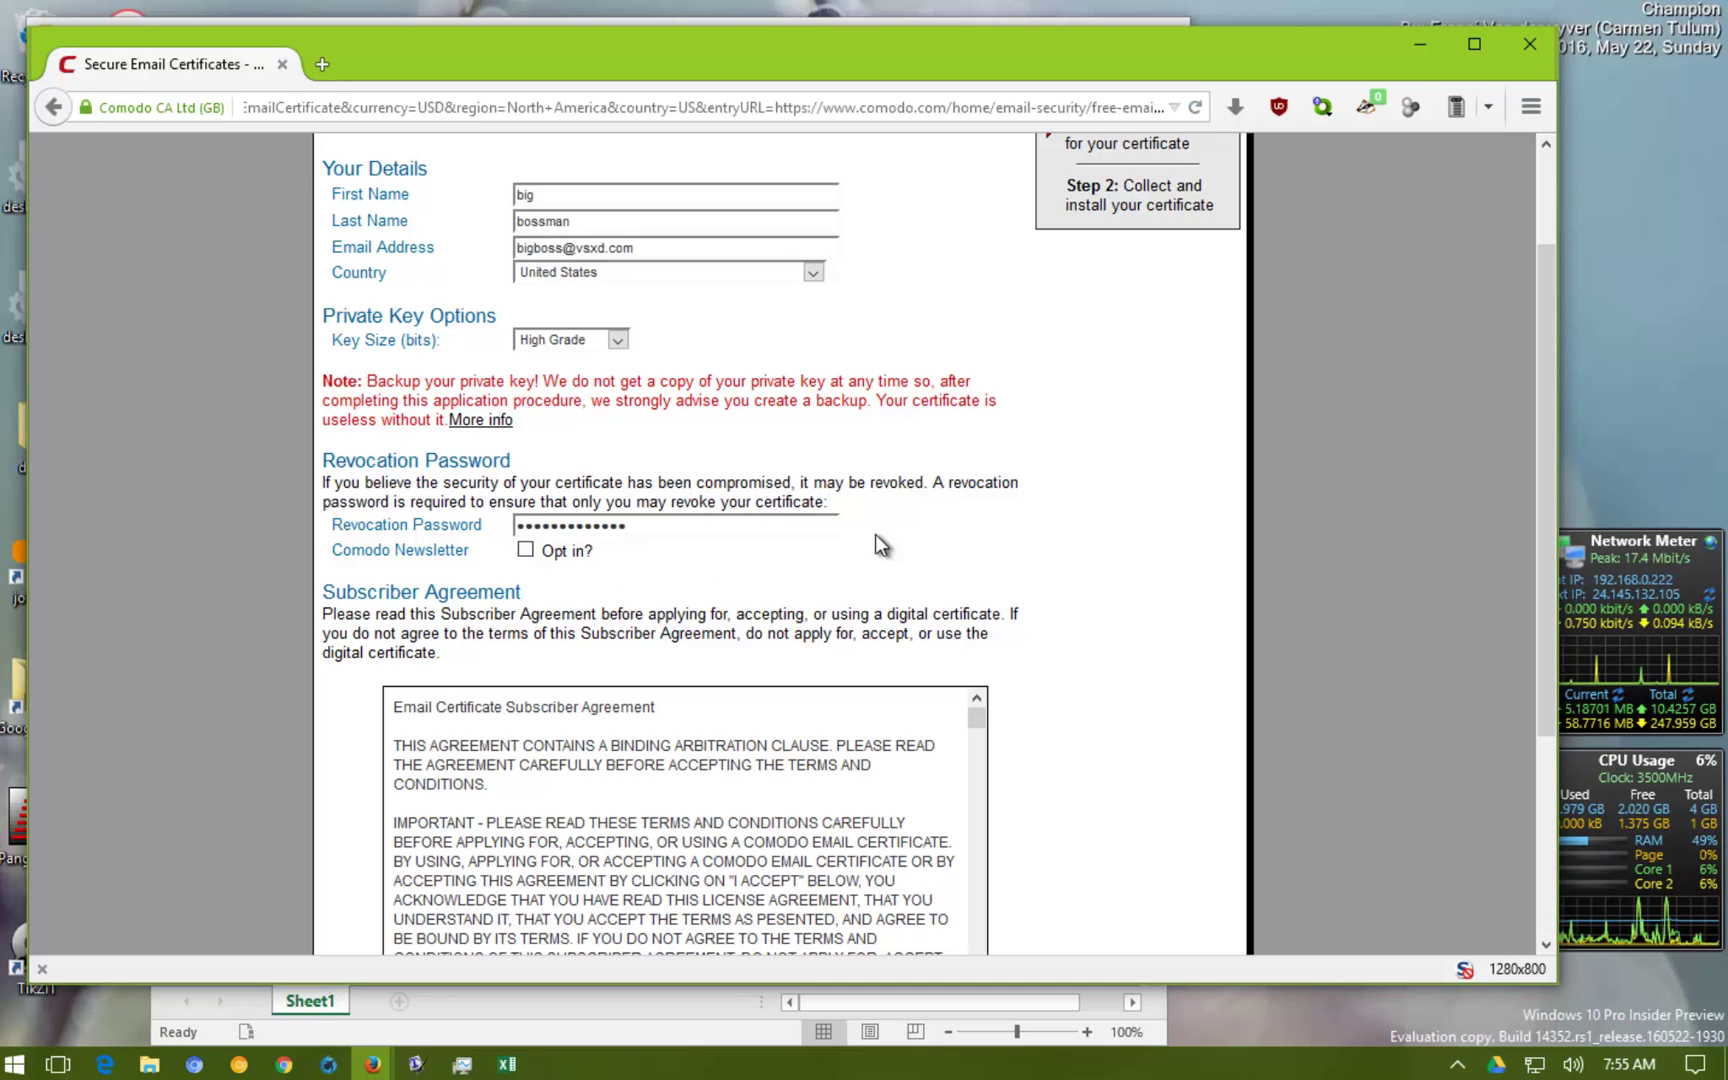
{"action": "scroll", "coordinate": [875, 535], "scroll_direction": "down", "scroll_amount": 3}
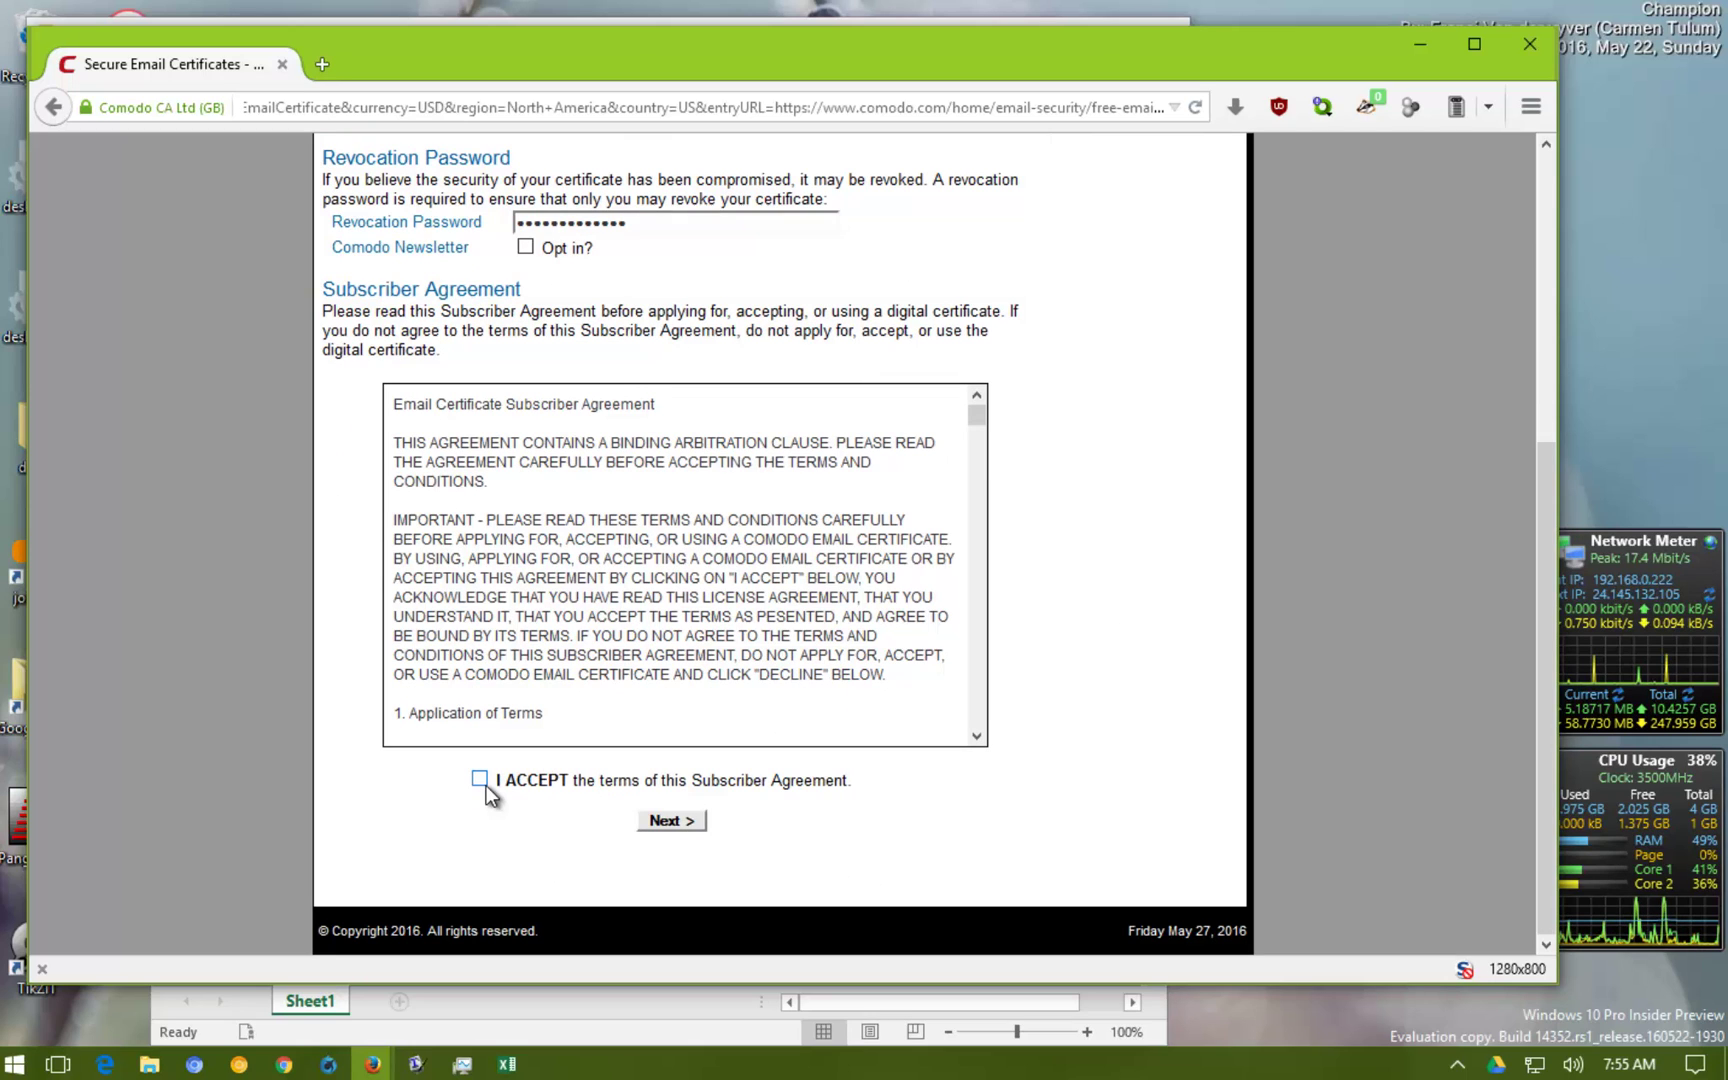
{"action": "left_click", "coordinate": [480, 781]}
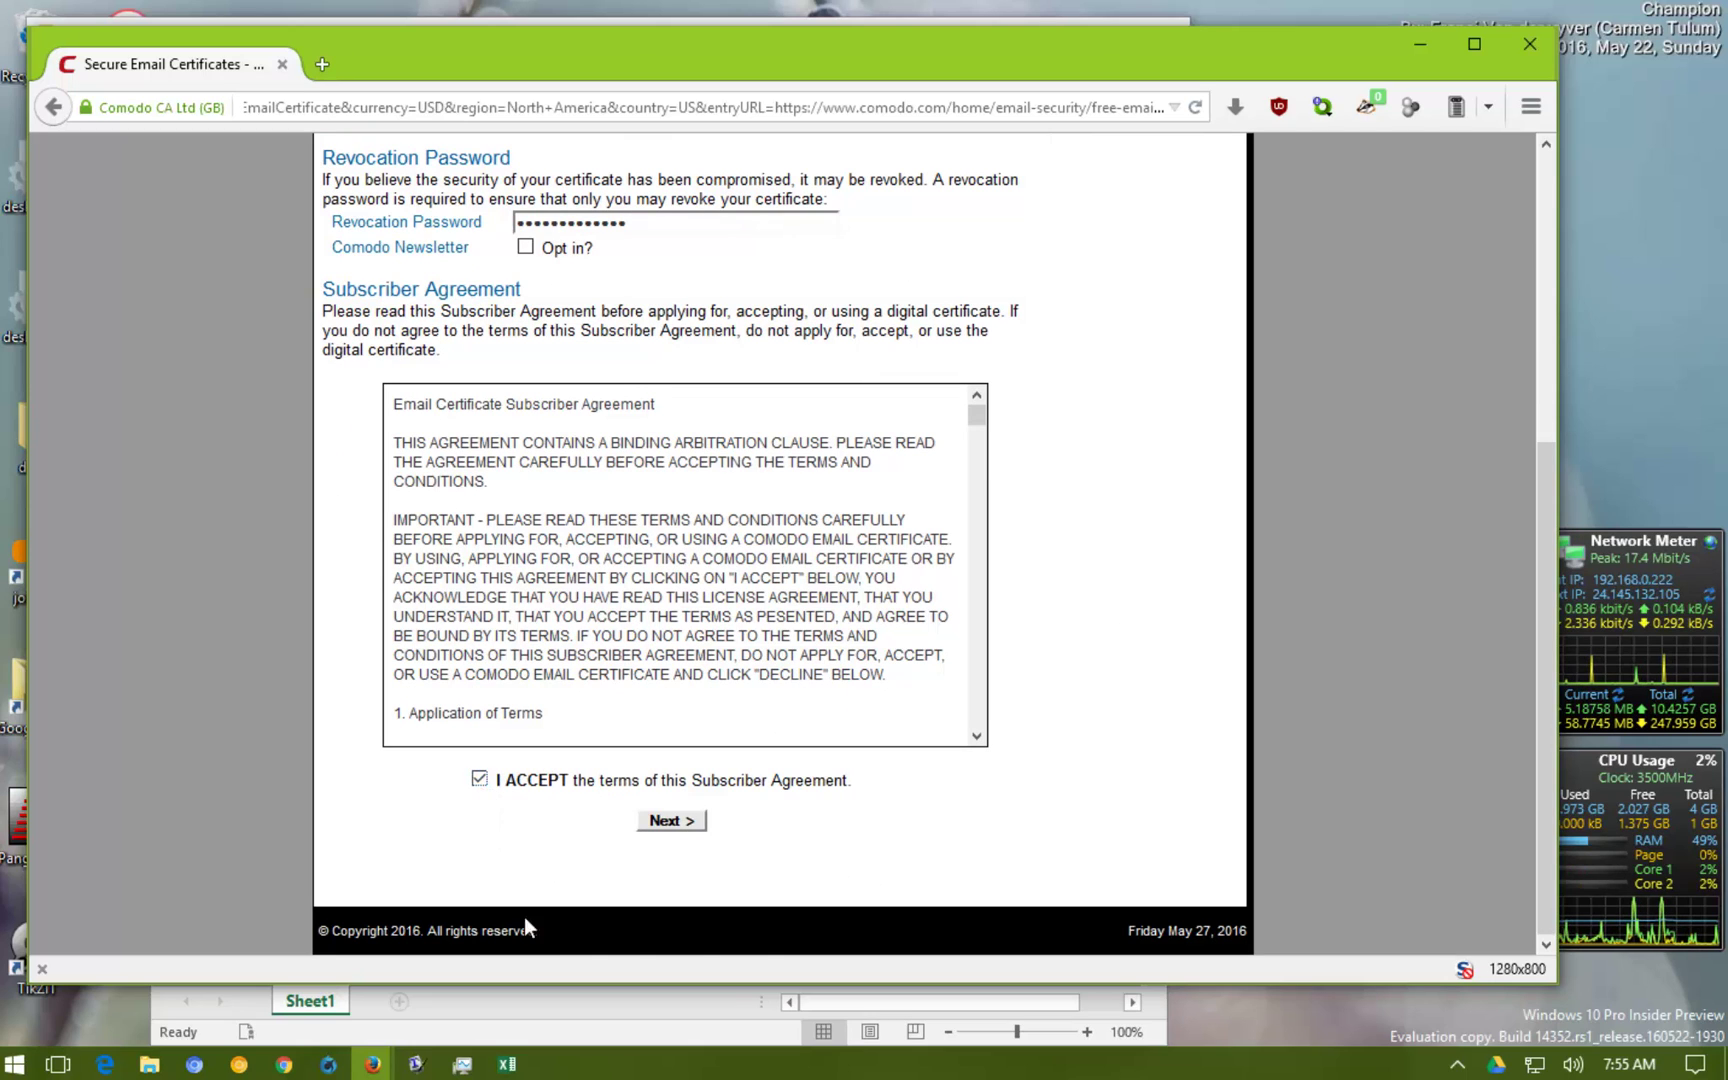
Submit the Comodo certificate application with Next
{"action": "left_click", "coordinate": [670, 818]}
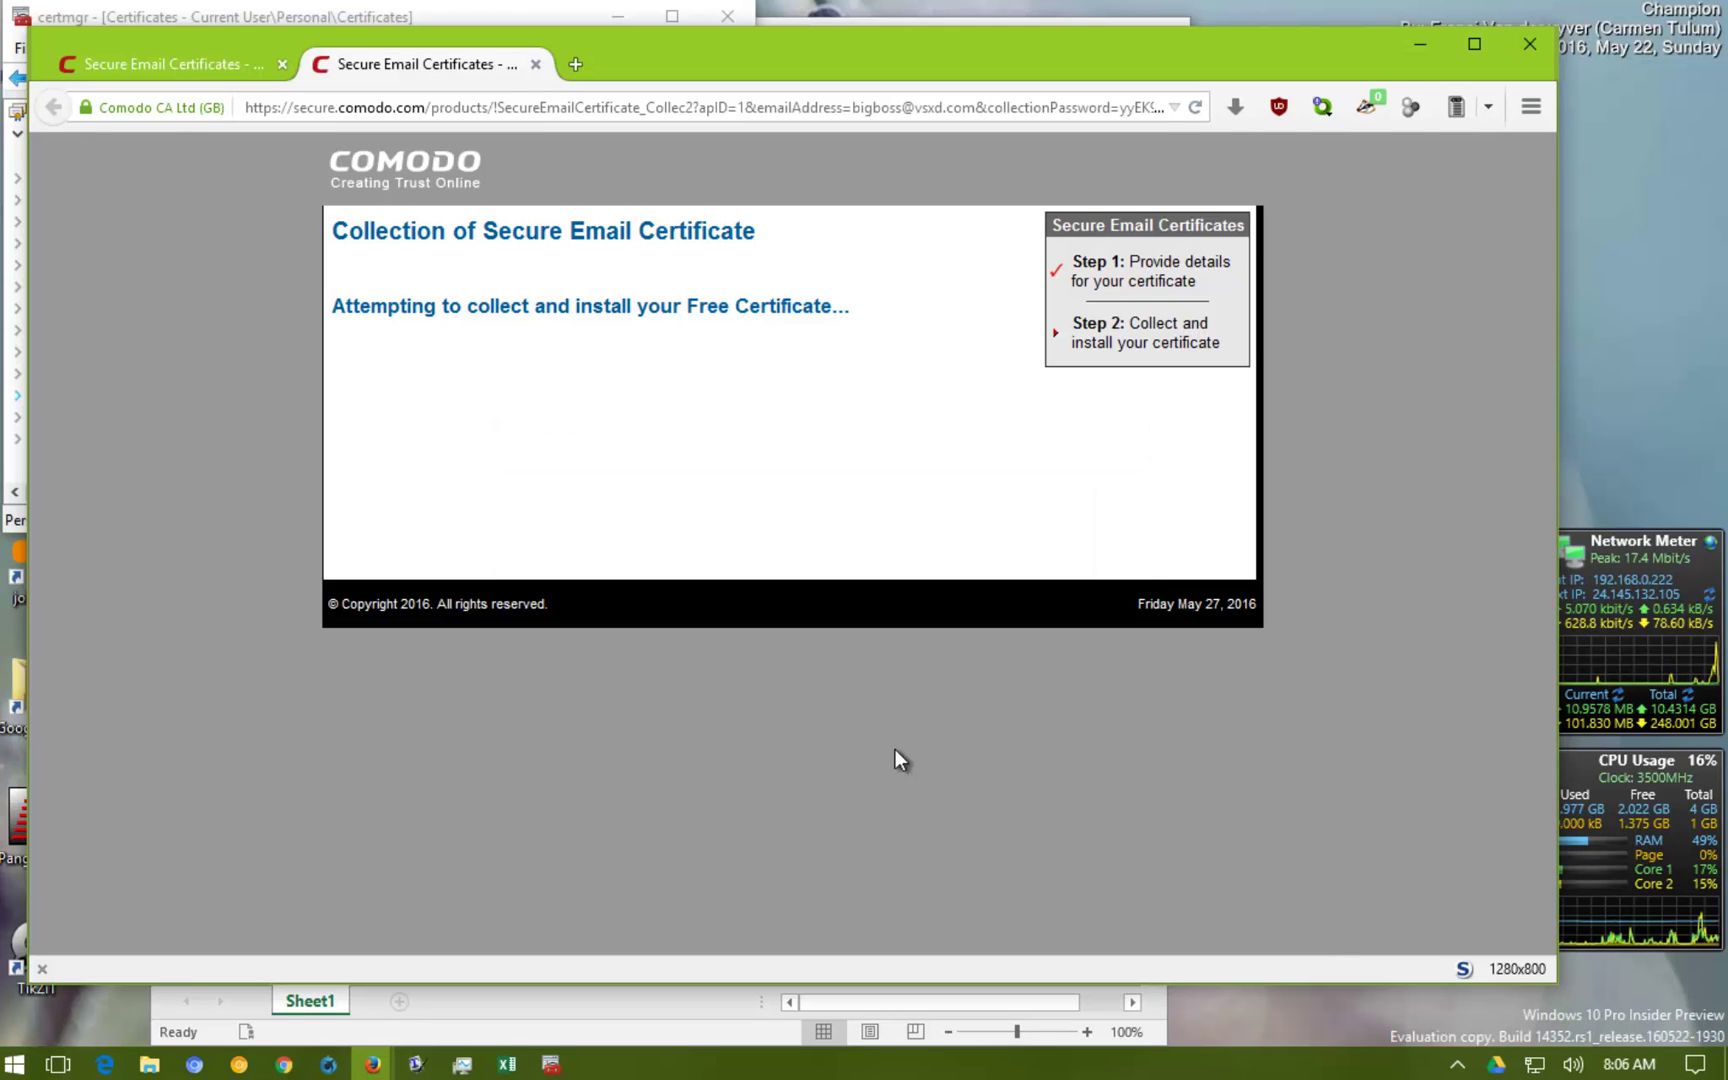
Go to Firefox Options' Advanced certificate settings and open the certificate list
{"action": "left_click", "coordinate": [1526, 110]}
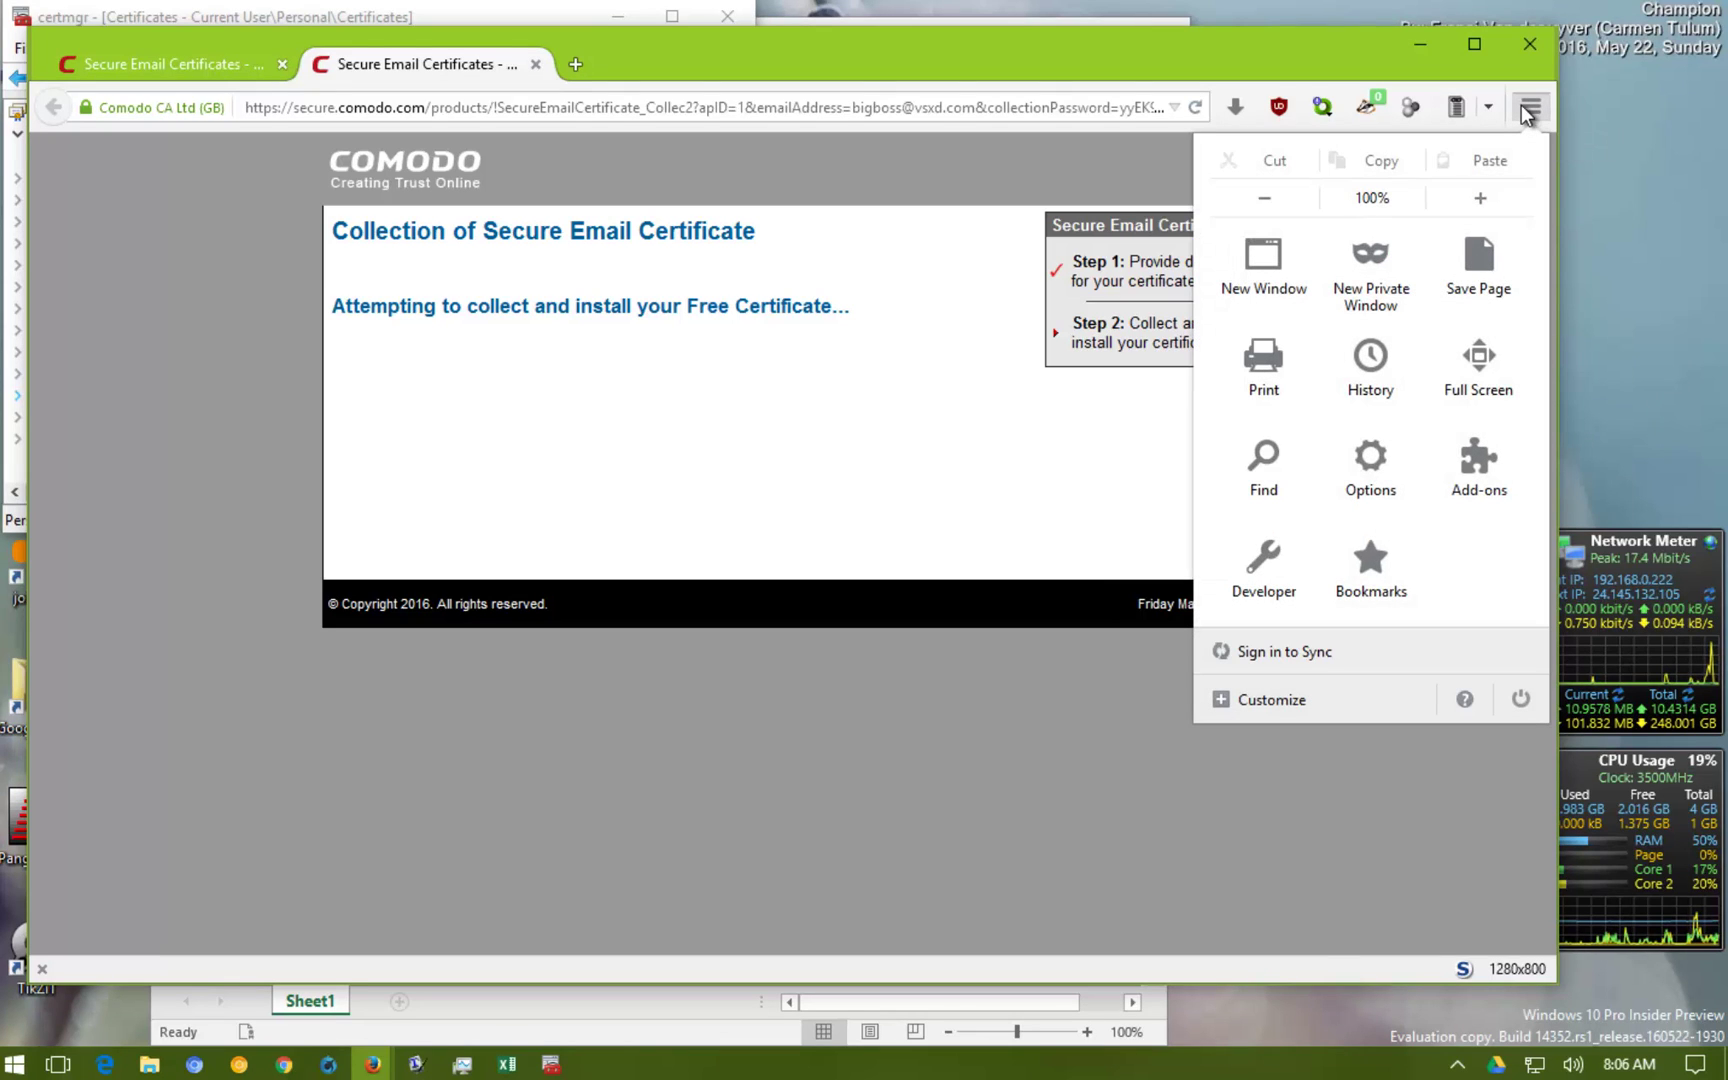
{"action": "left_click", "coordinate": [1380, 488]}
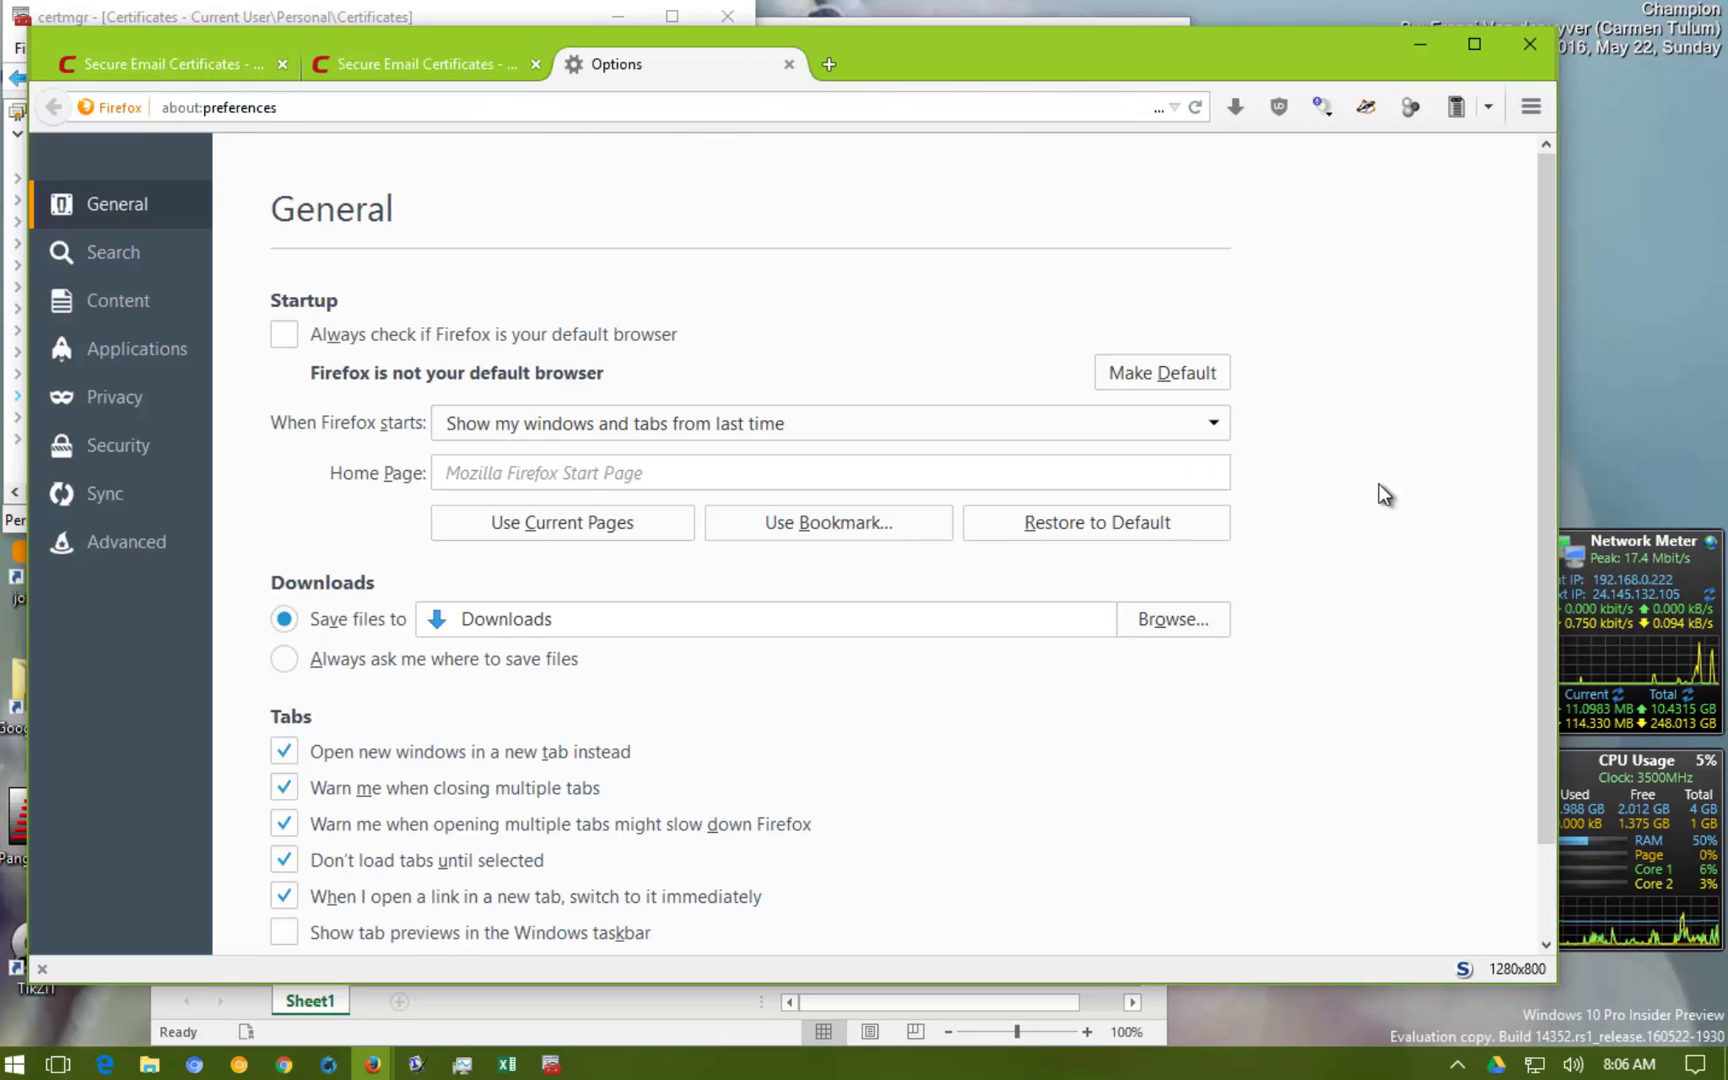
{"action": "left_click", "coordinate": [108, 551]}
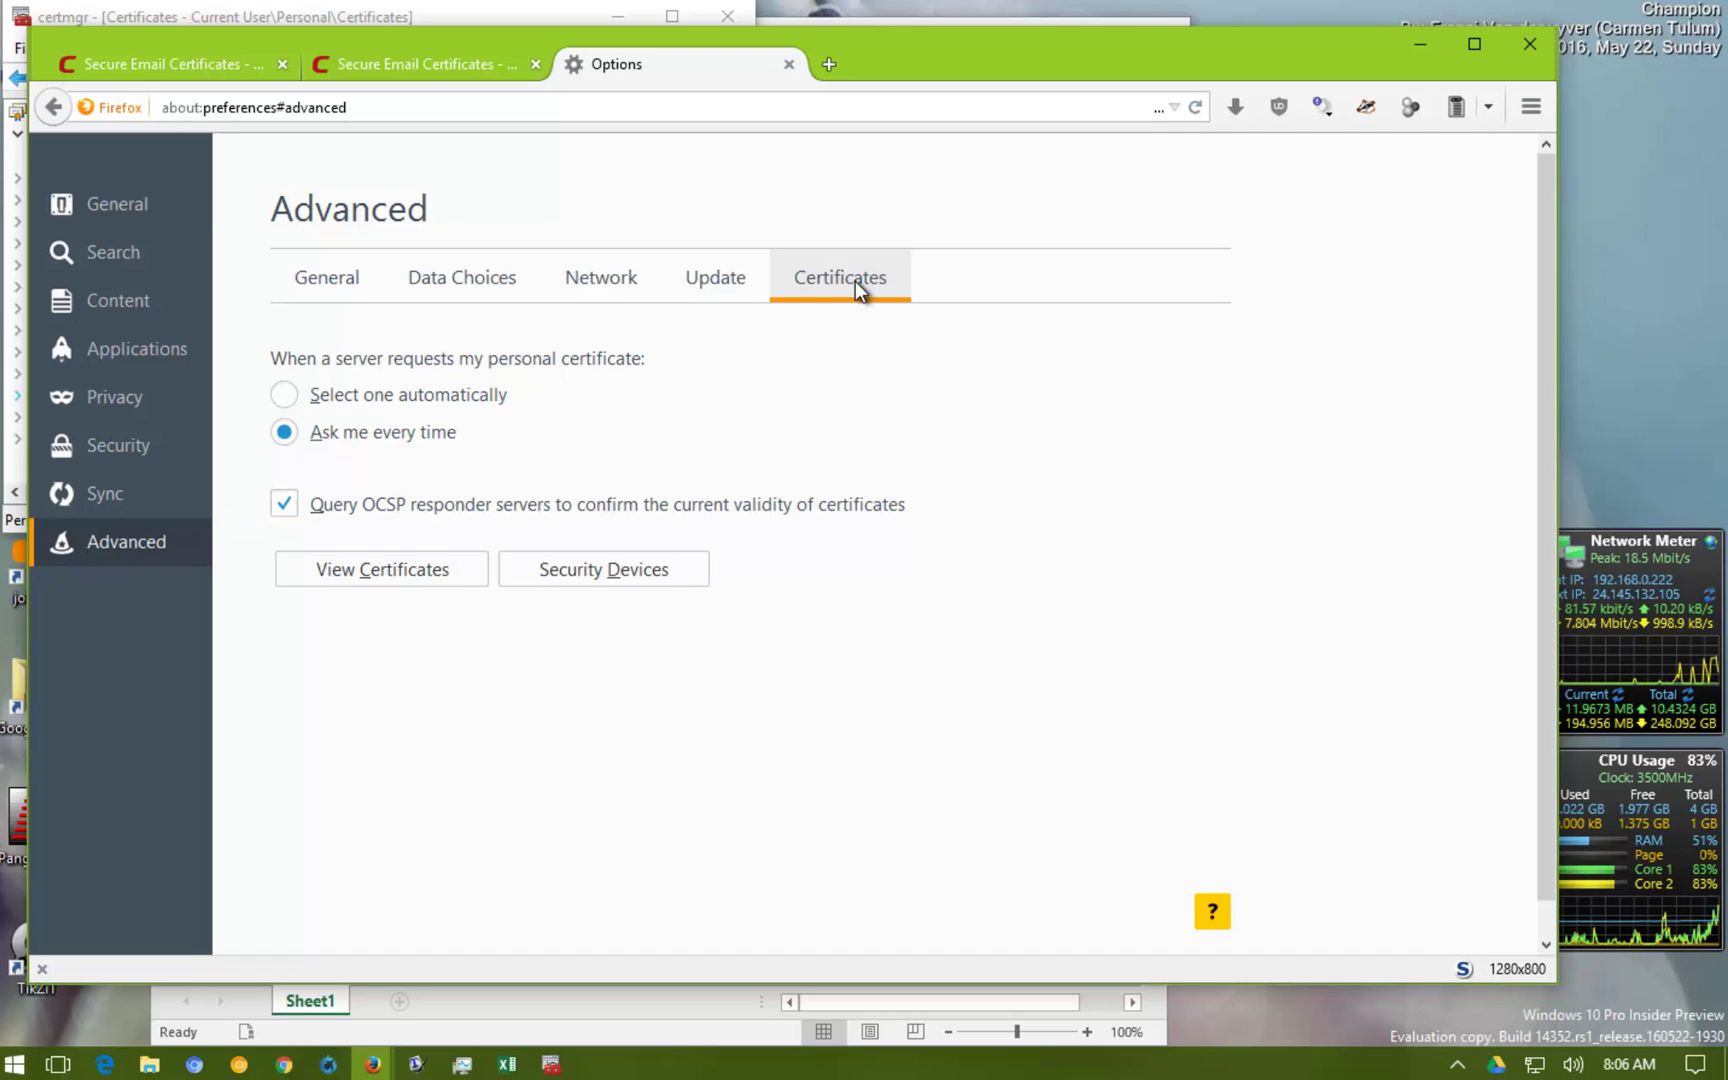
{"action": "left_click", "coordinate": [352, 574]}
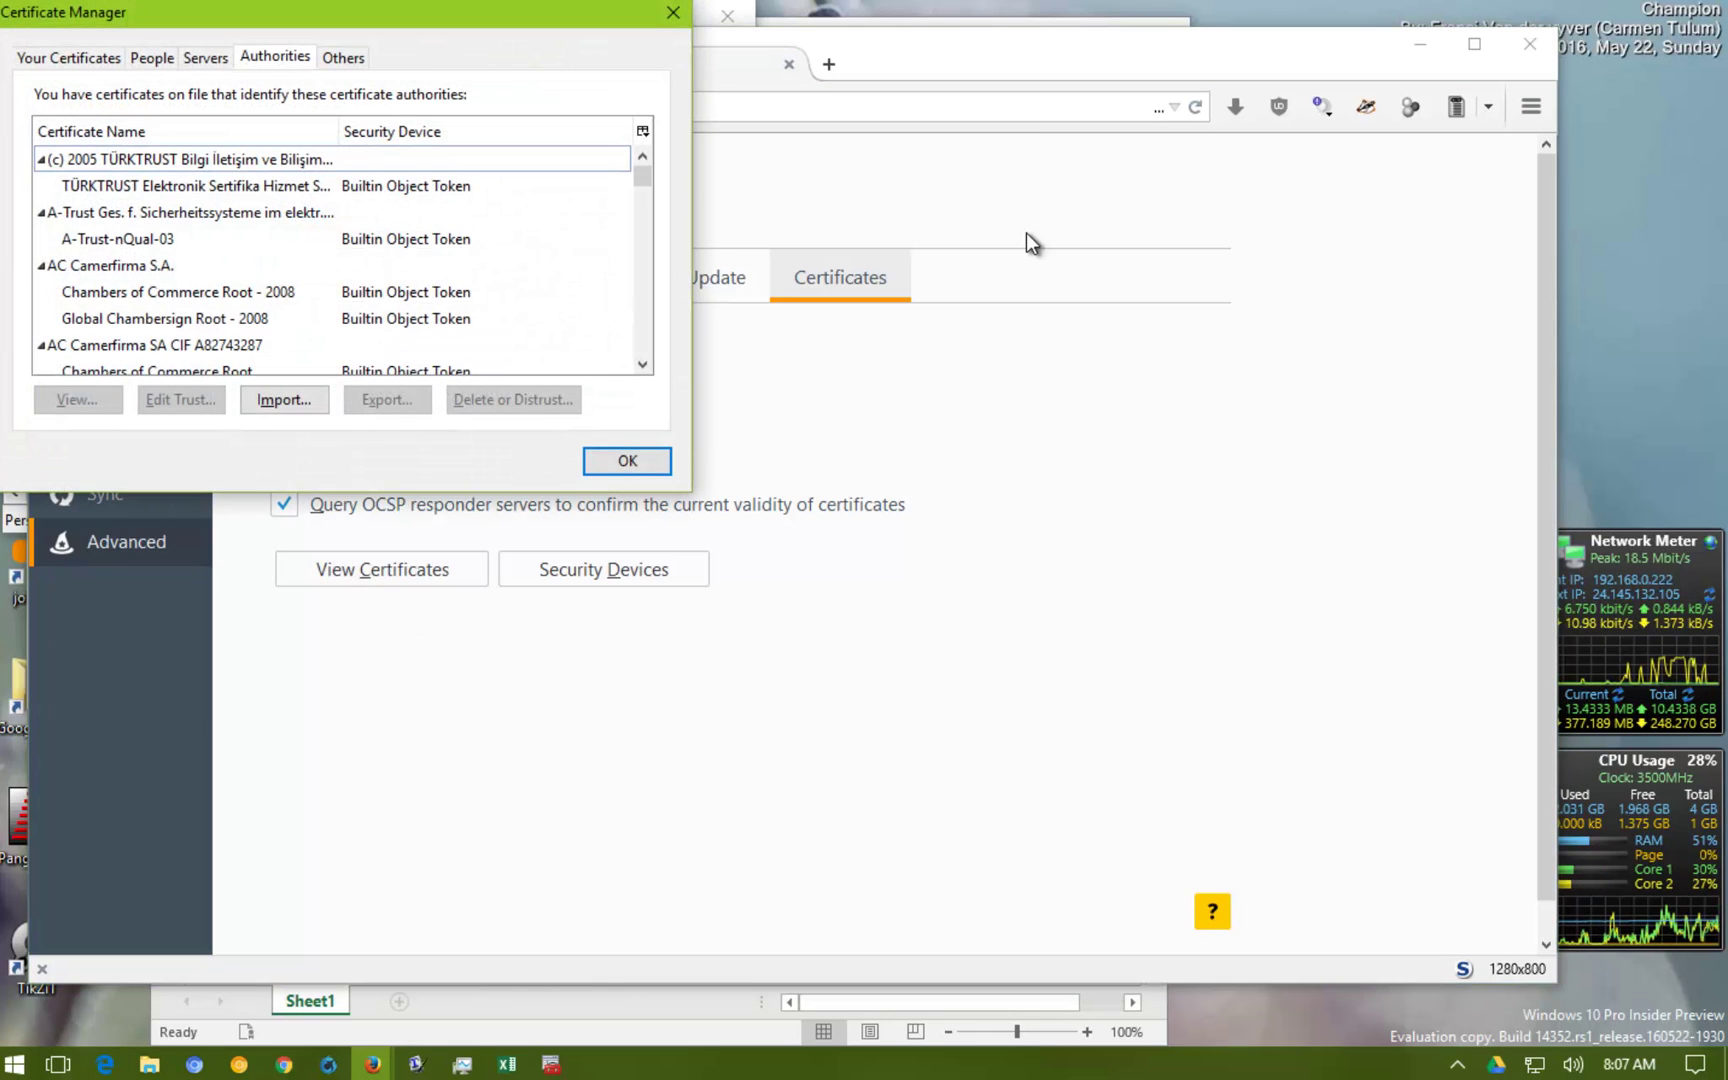
Back up the COMODO email certificate as bigbossman.p12 in the My Certs folder
{"action": "left_click", "coordinate": [86, 57]}
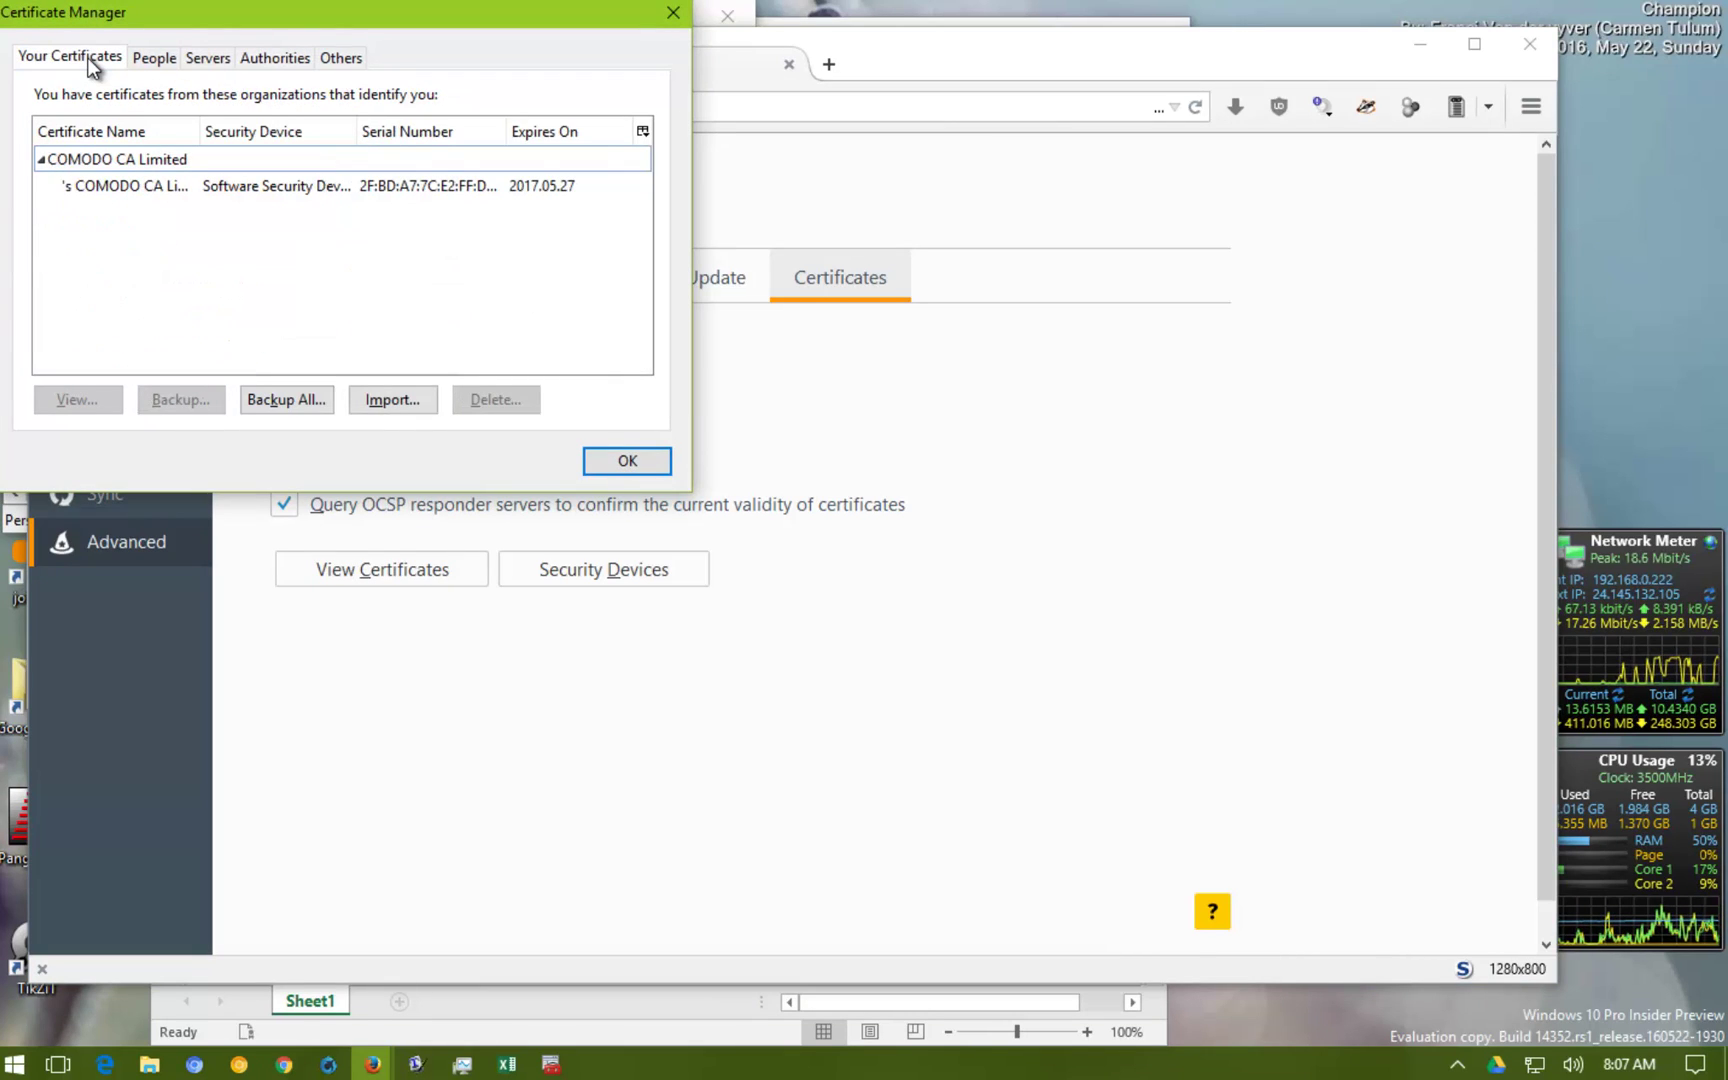
{"action": "left_click", "coordinate": [134, 165]}
{"action": "left_click", "coordinate": [161, 189]}
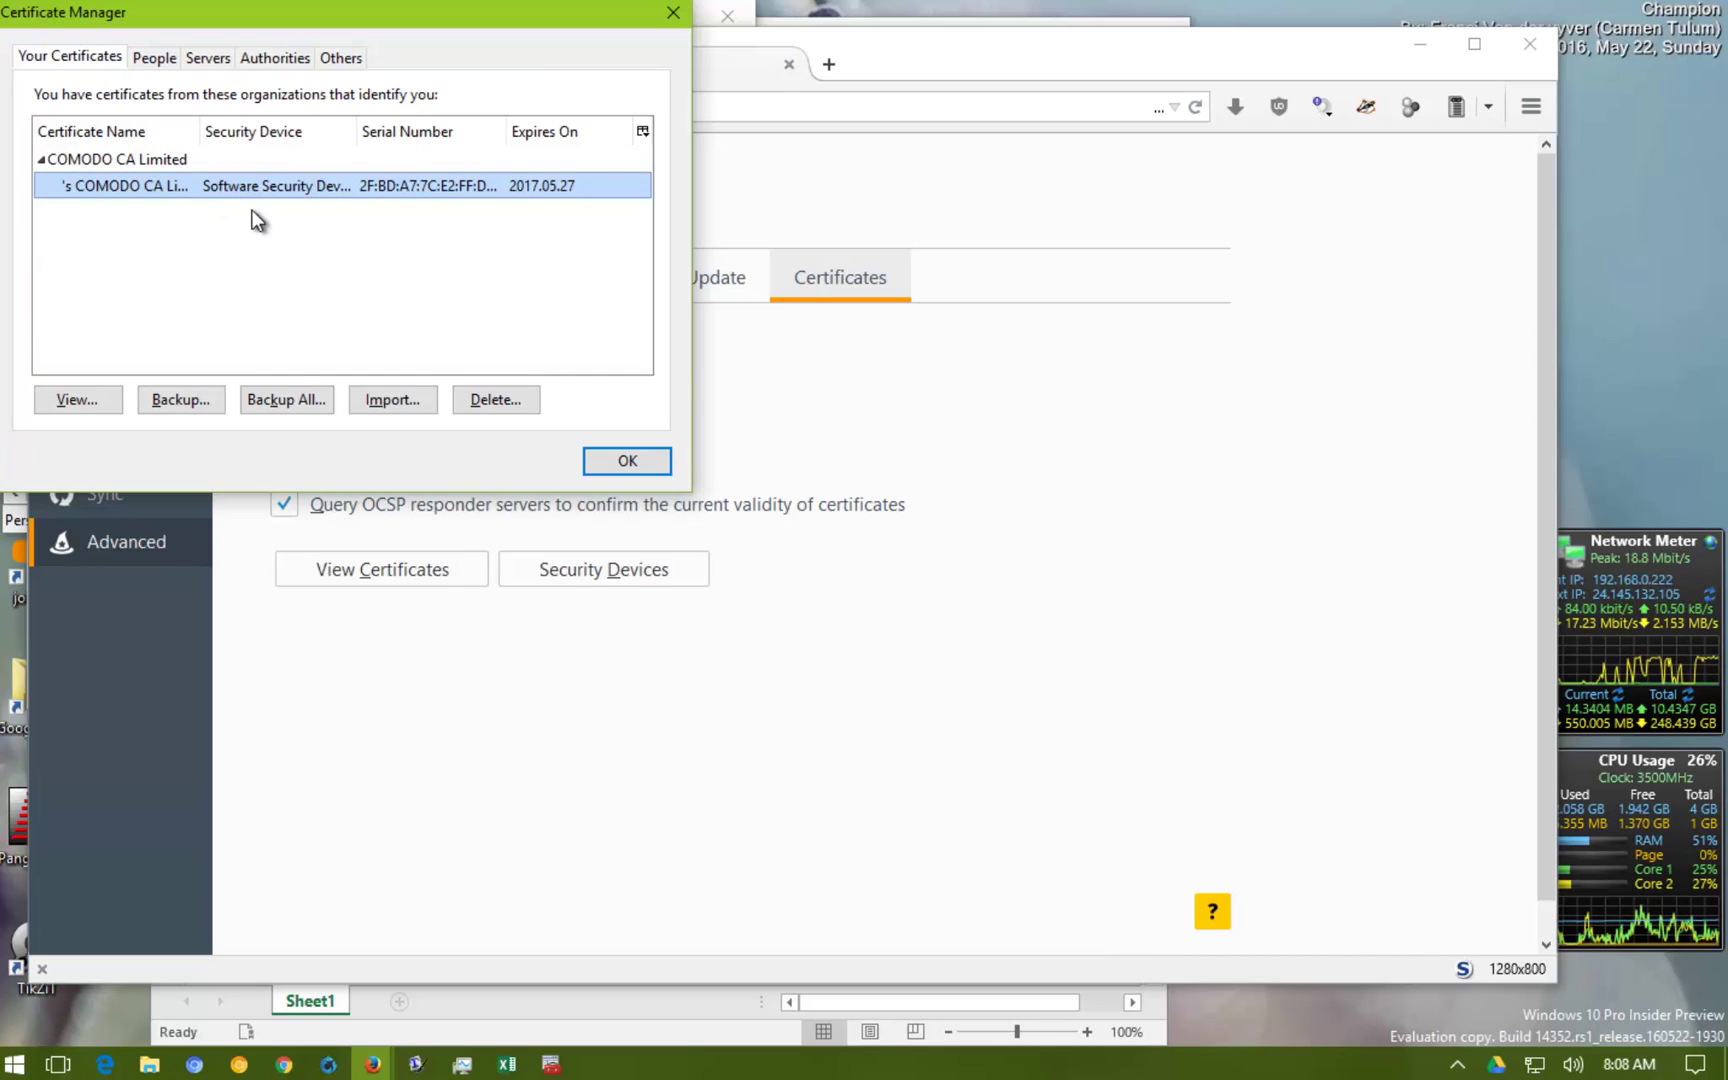
{"action": "left_click", "coordinate": [282, 406]}
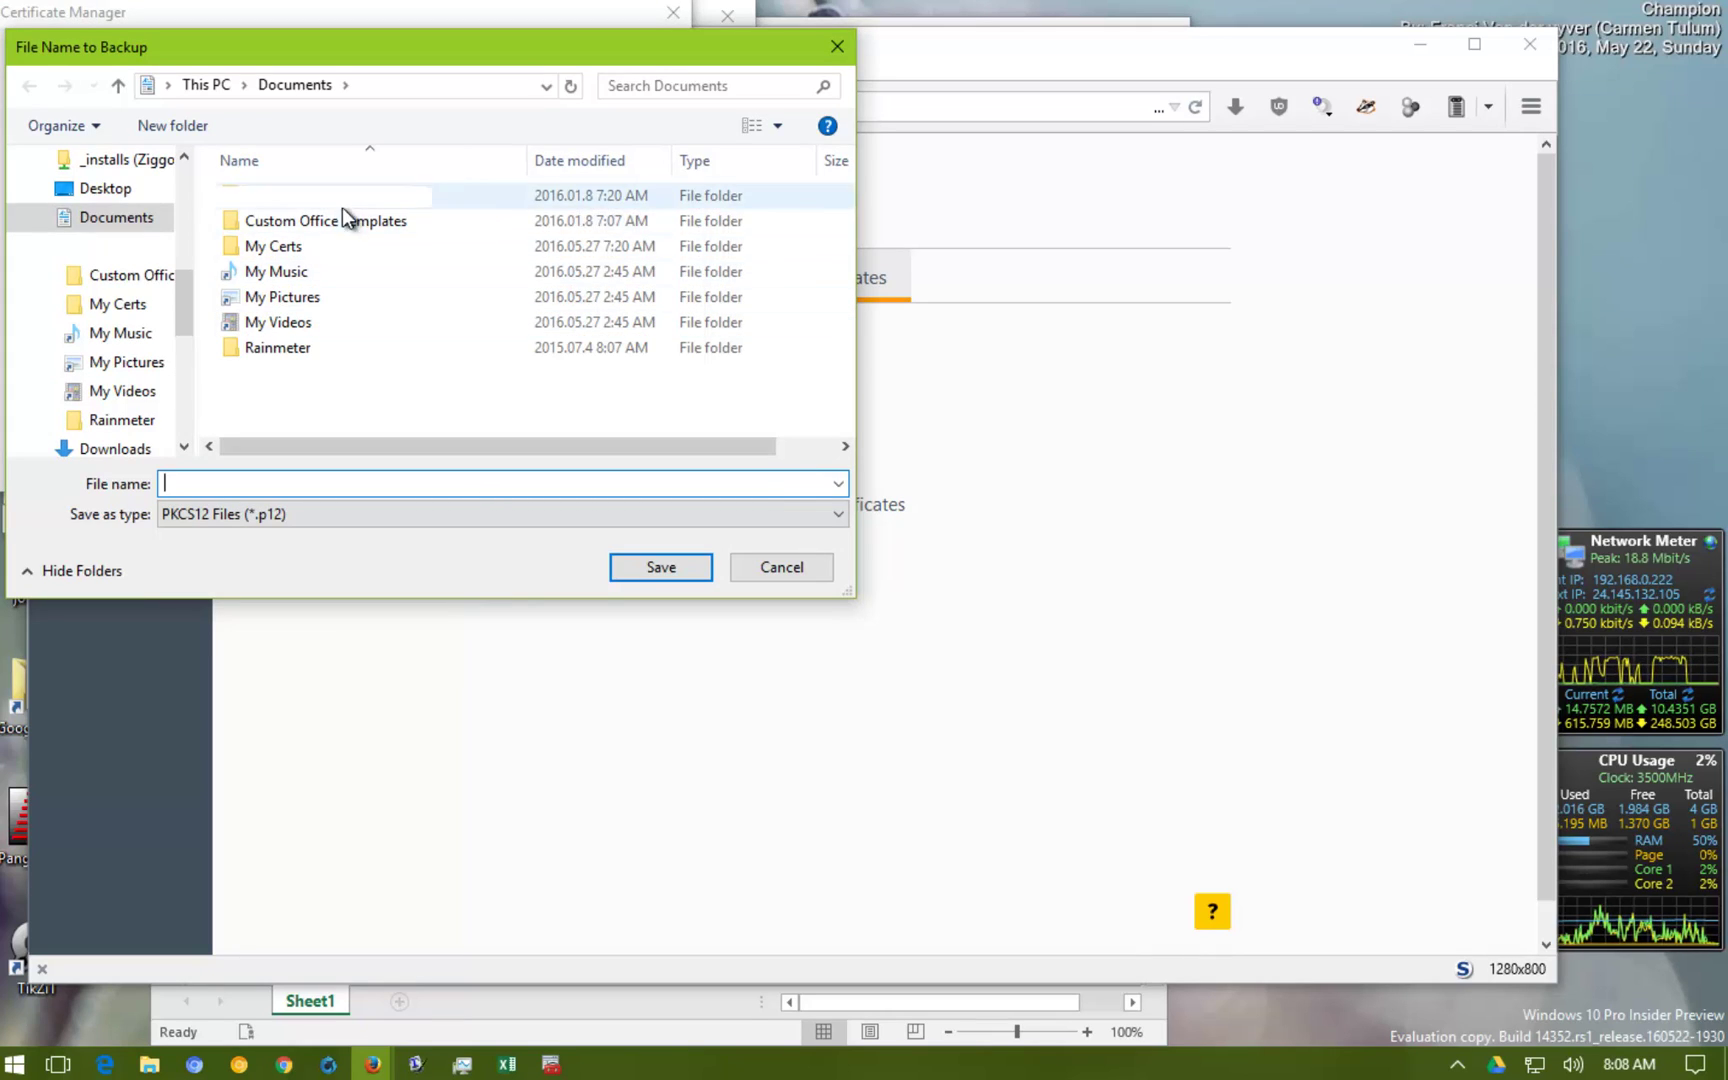
{"action": "double_click", "coordinate": [346, 252]}
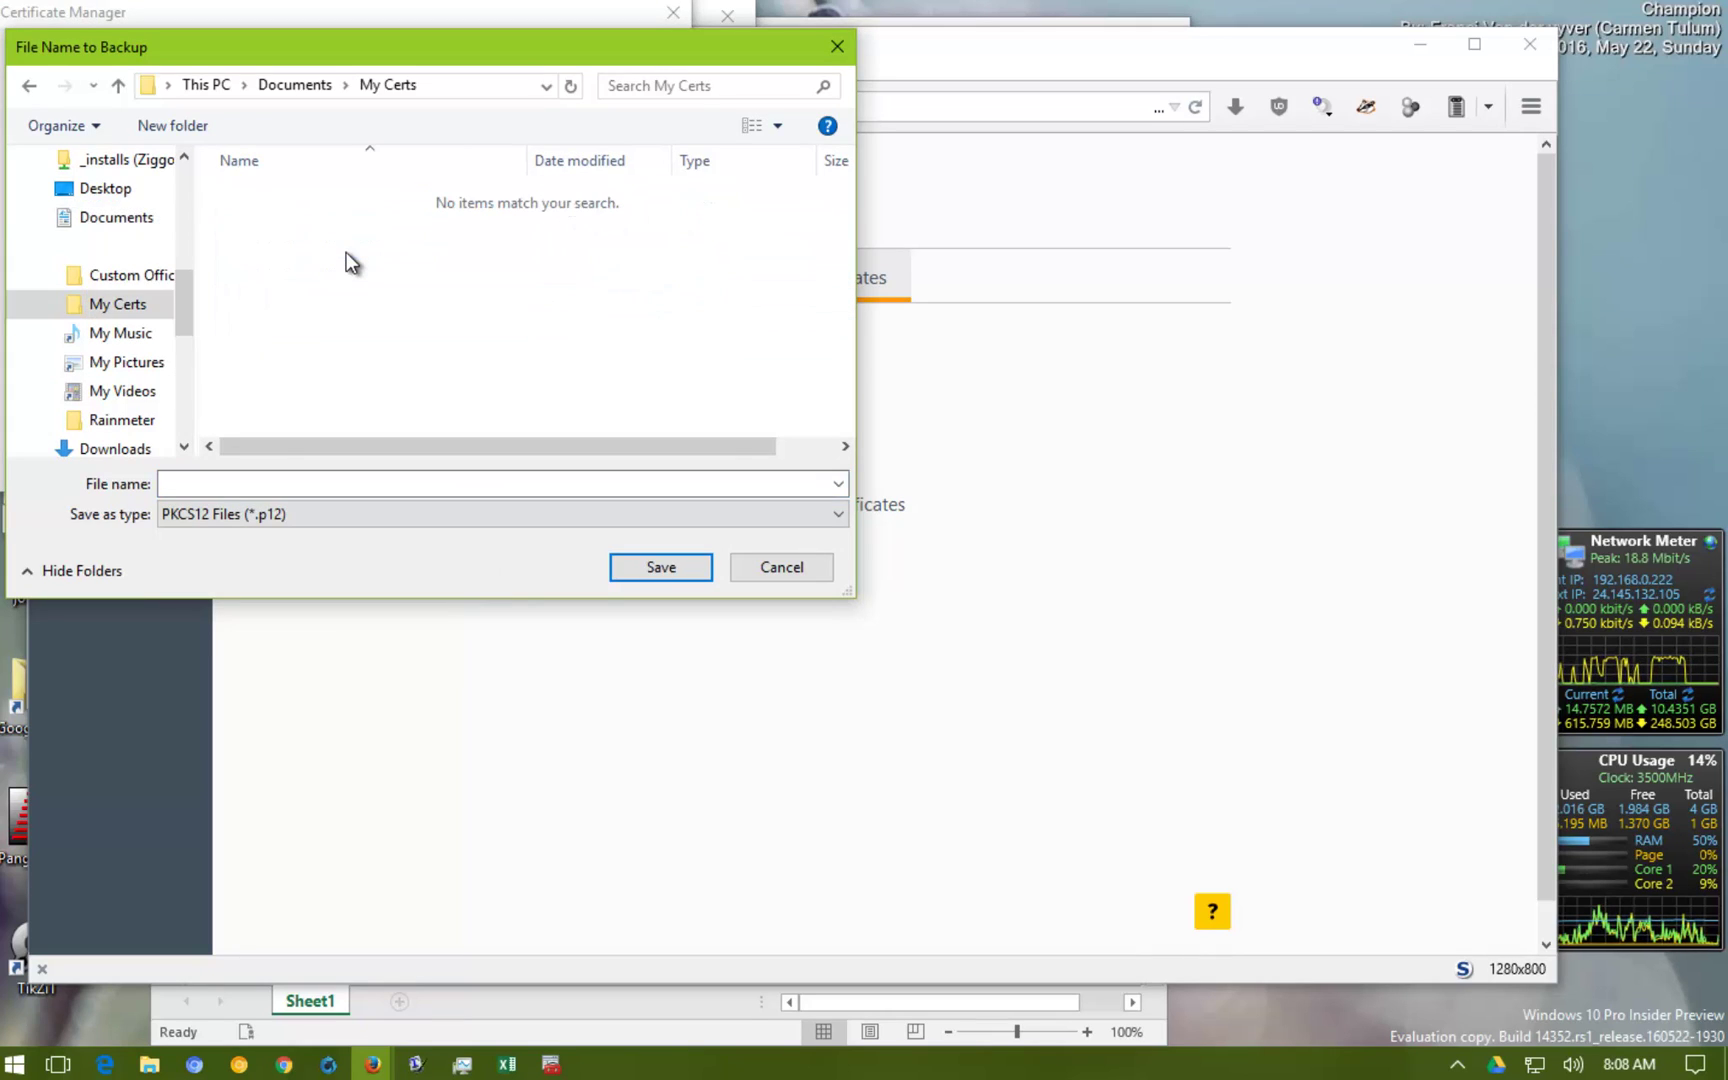
{"action": "left_click", "coordinate": [262, 486]}
{"action": "type", "text": "b"}
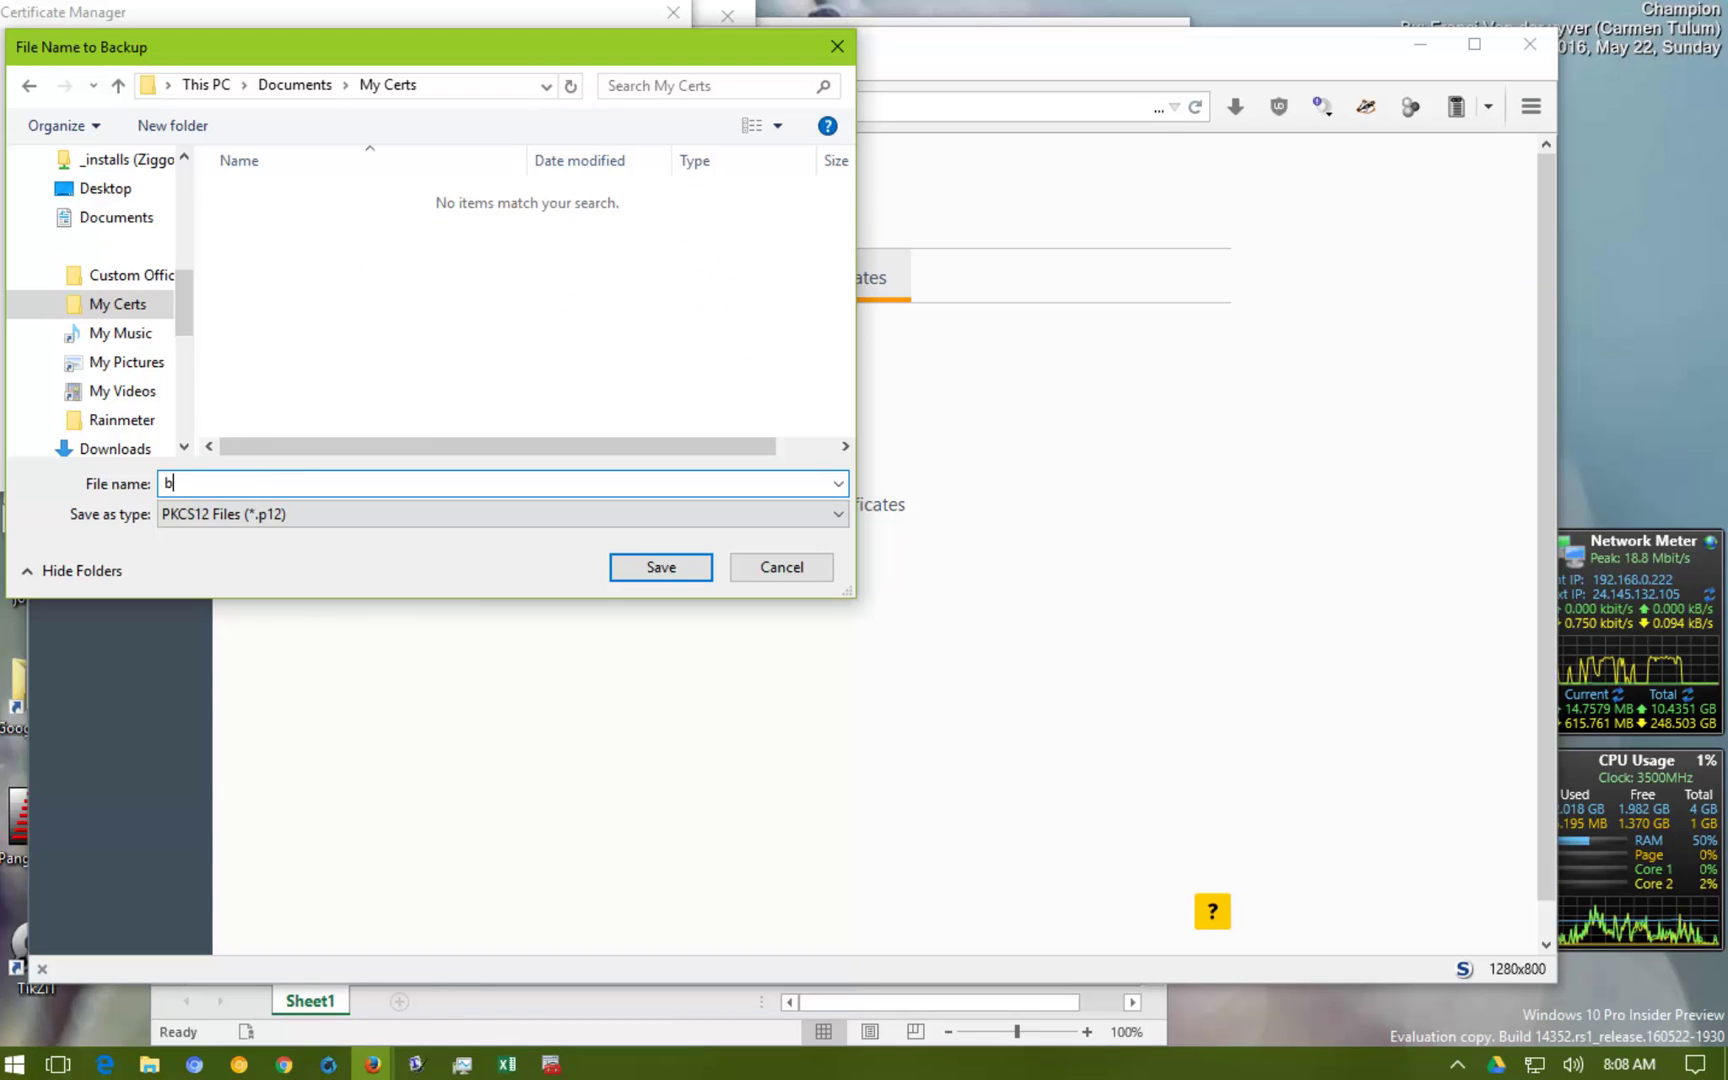
{"action": "type", "text": "igbossman"}
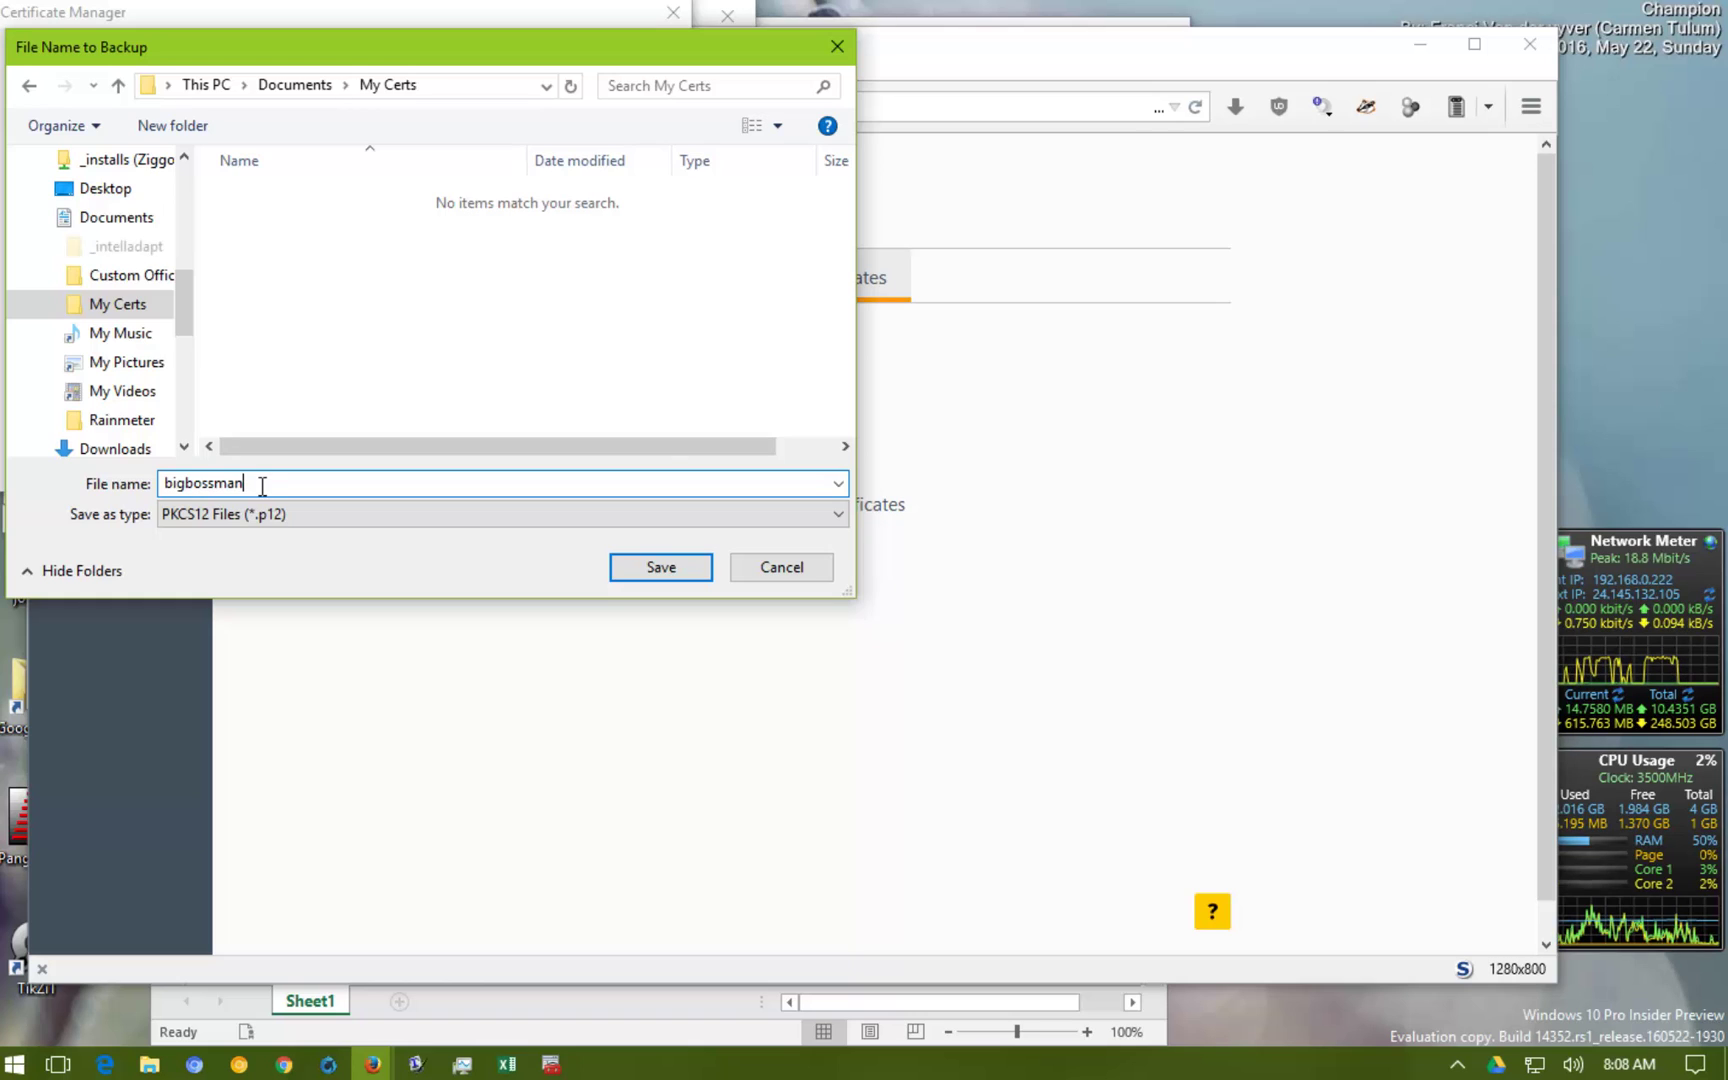
{"action": "key", "text": "Return"}
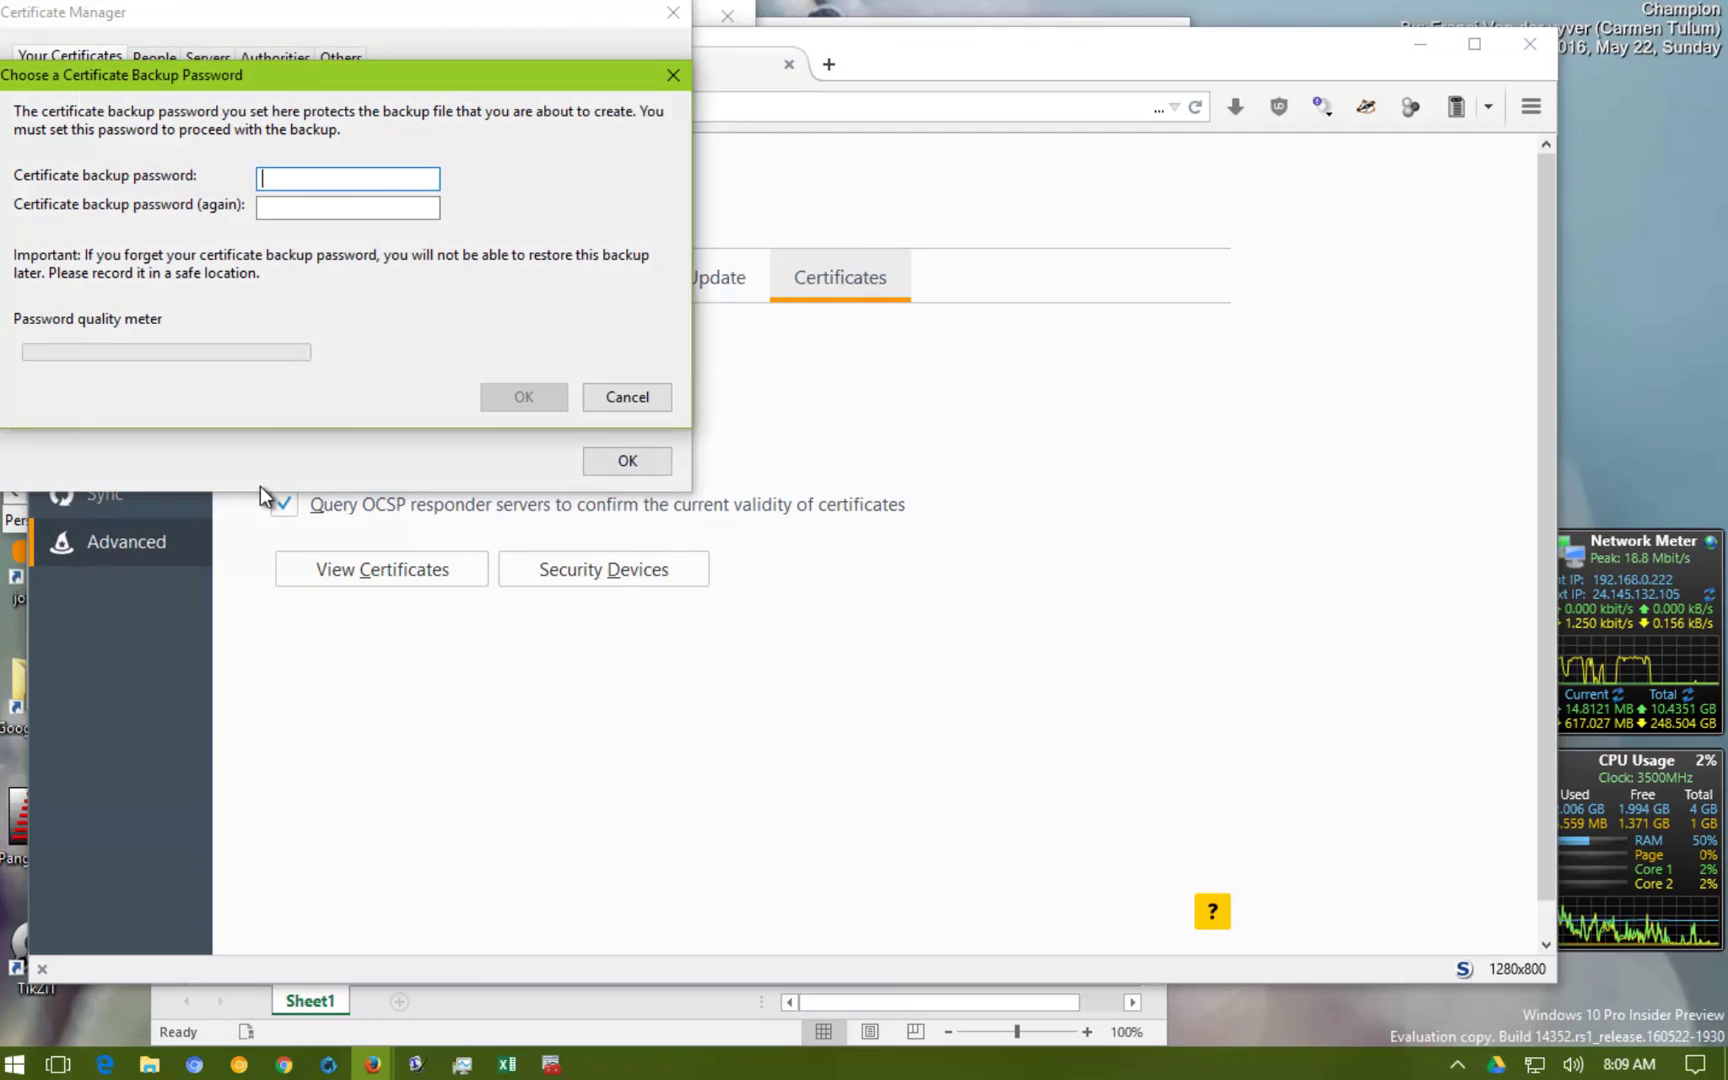
Protect the backup with a confirmed password, then close the Certificate Manager
{"action": "key", "text": "ctrl+v"}
{"action": "key", "text": "Tab"}
{"action": "key", "text": "ctrl+v"}
{"action": "key", "text": "Return"}
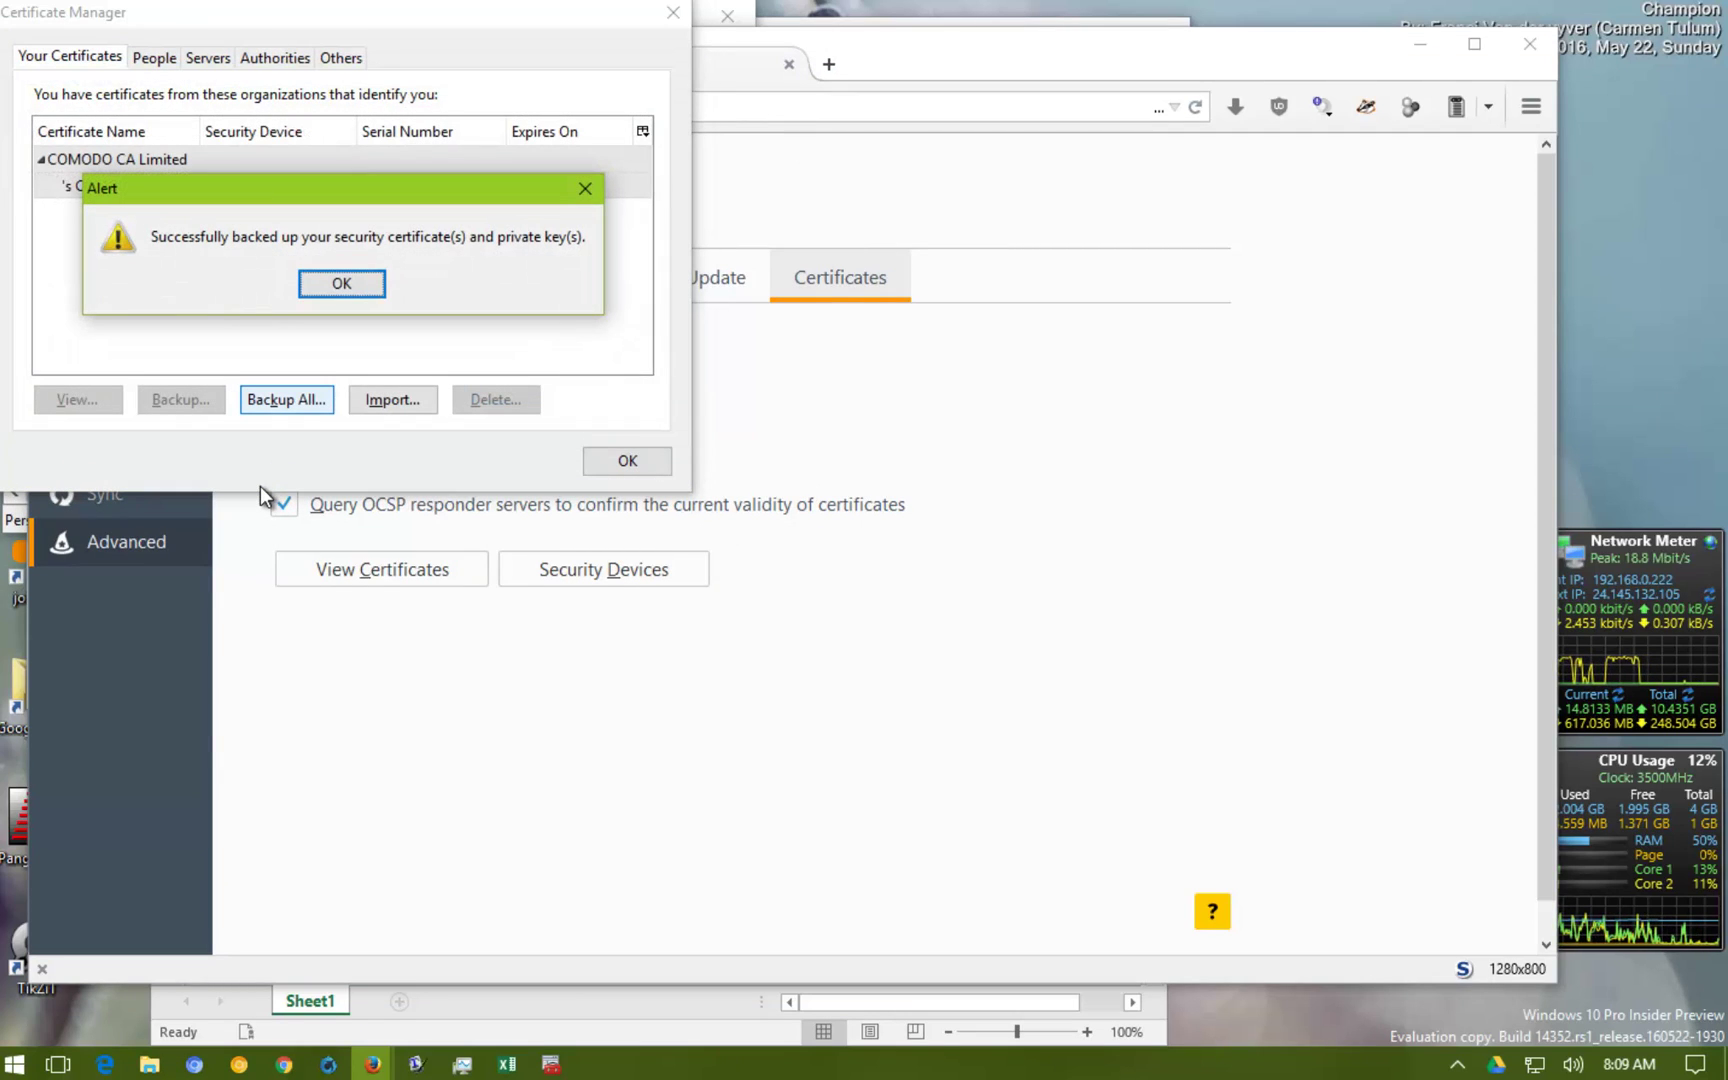
{"action": "left_click", "coordinate": [352, 285]}
{"action": "left_click", "coordinate": [666, 468]}
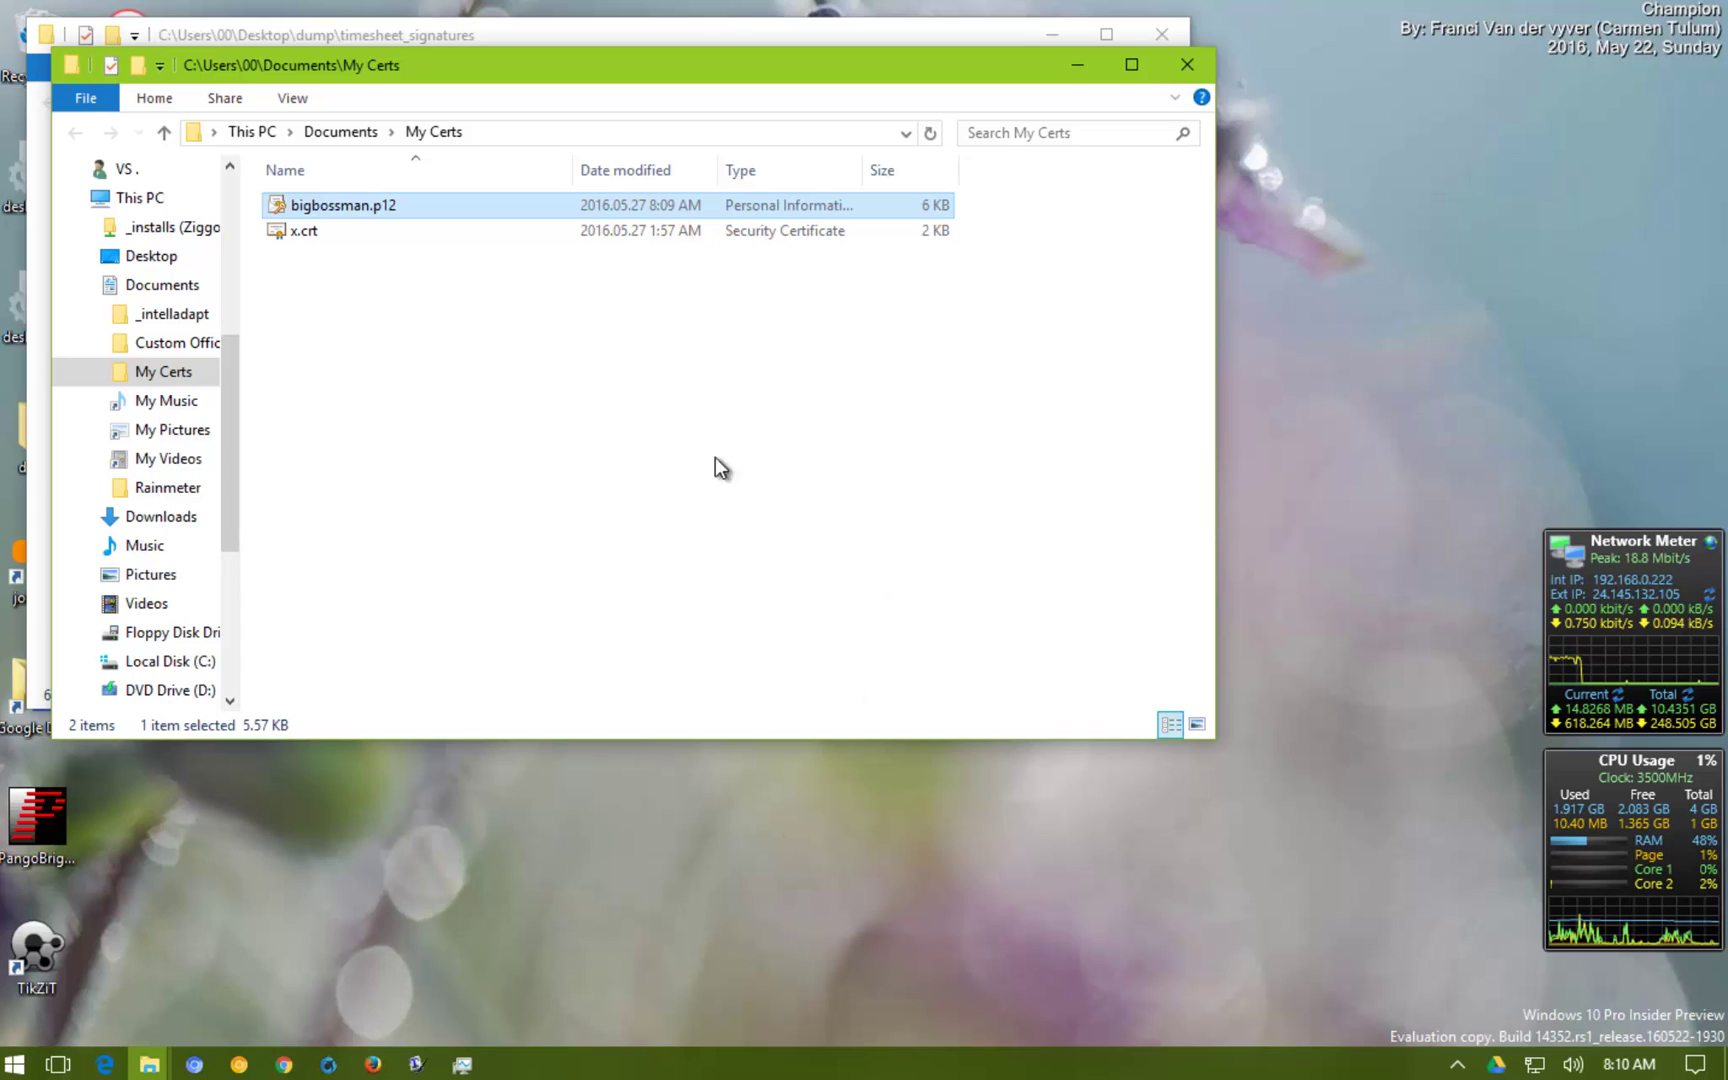
Import bigbossman.p12 for the current user using its private key password and automatic store selection
{"action": "double_click", "coordinate": [412, 201]}
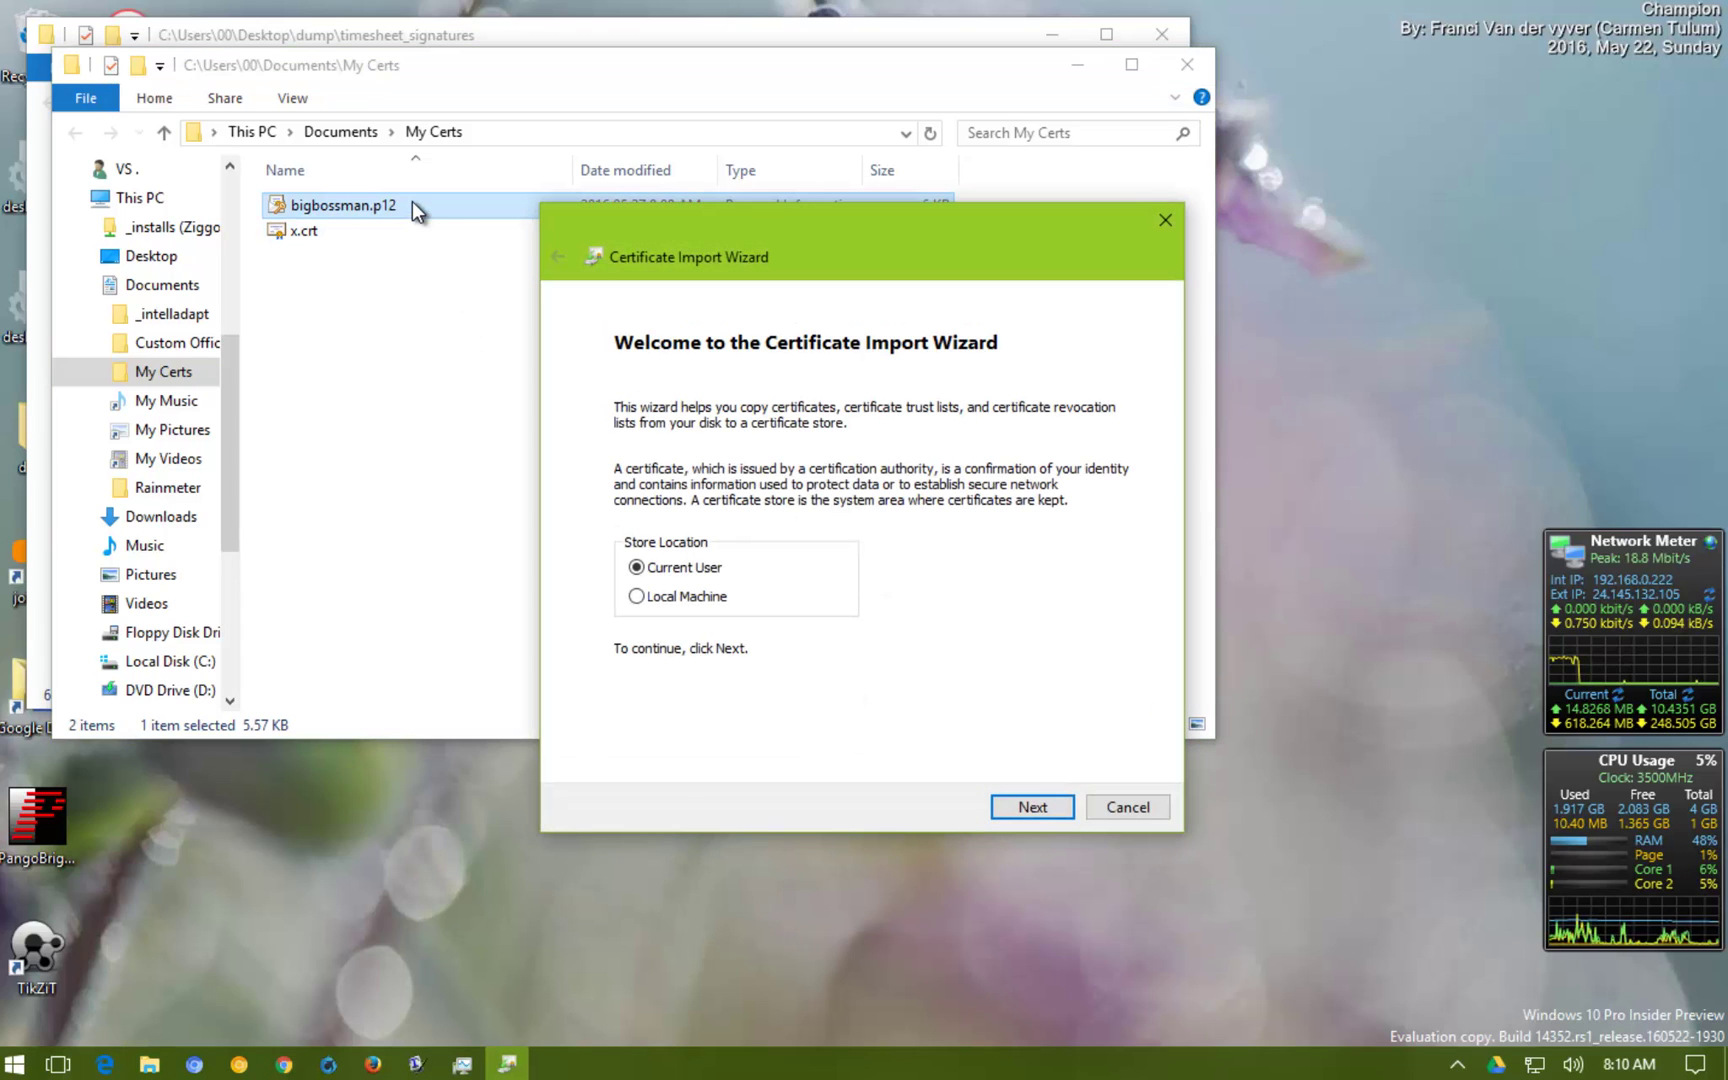
{"action": "left_click", "coordinate": [1012, 807]}
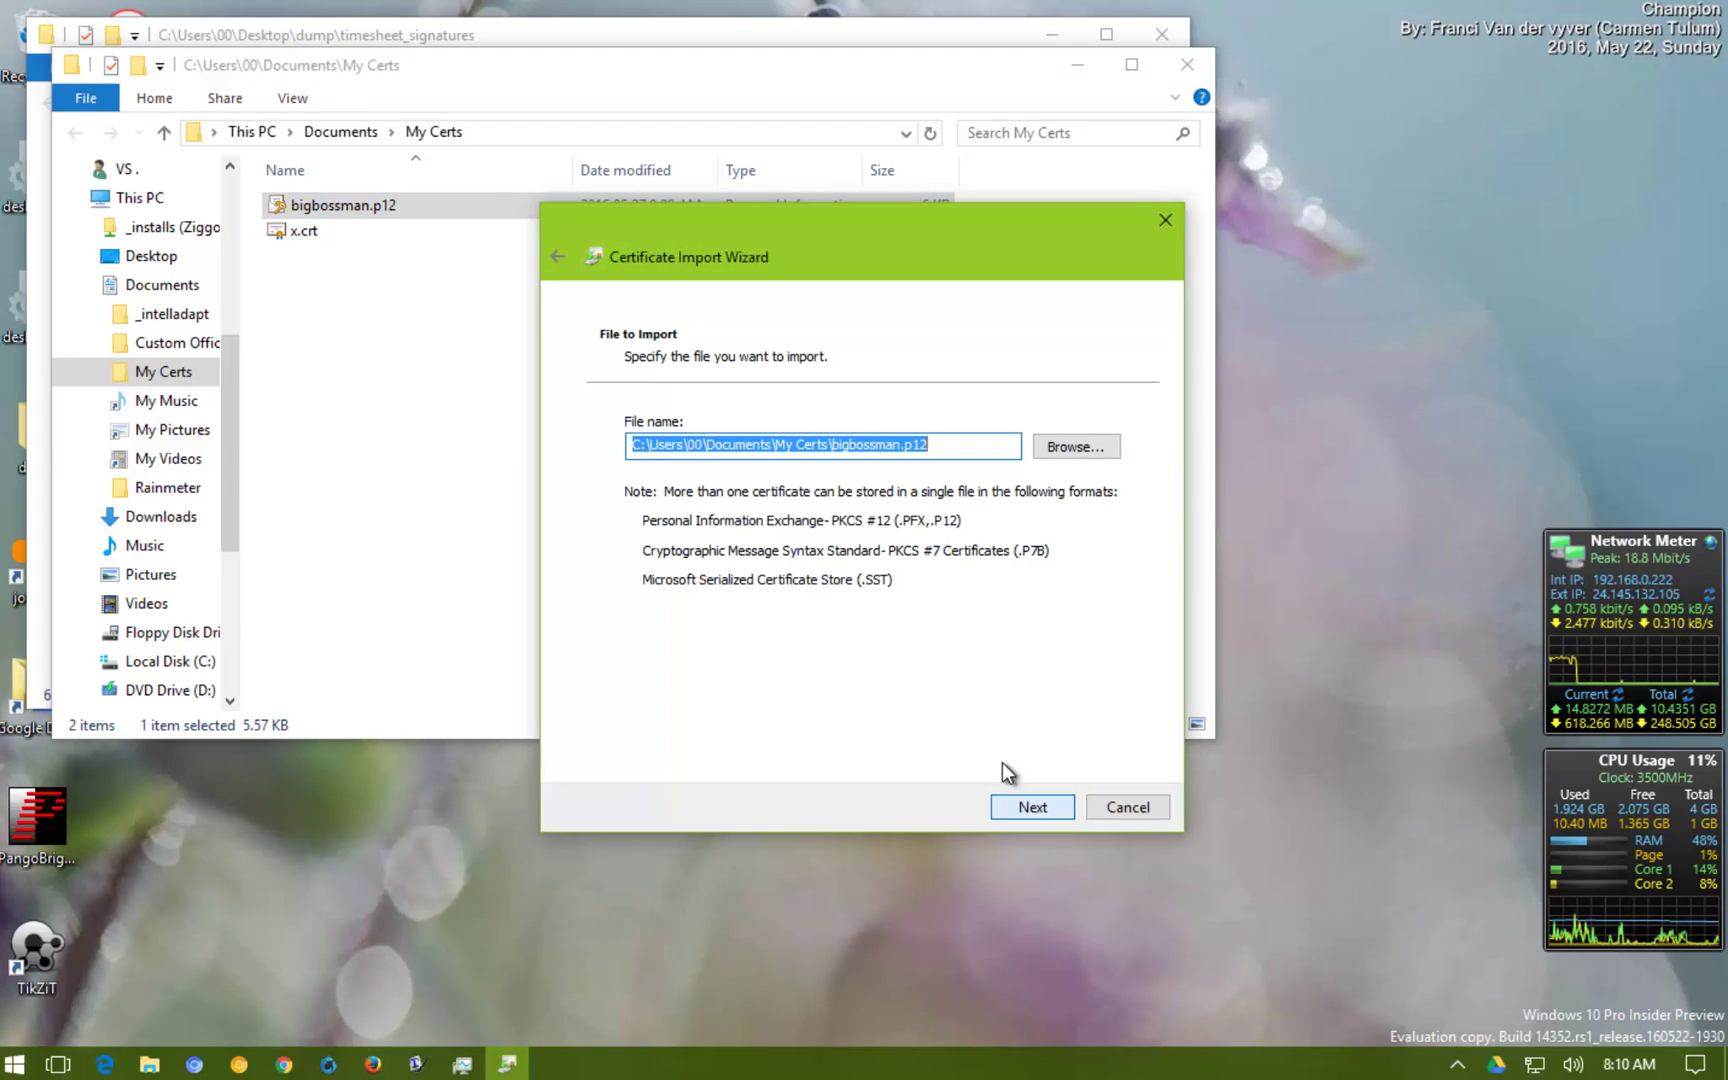
{"action": "left_click", "coordinate": [1035, 806]}
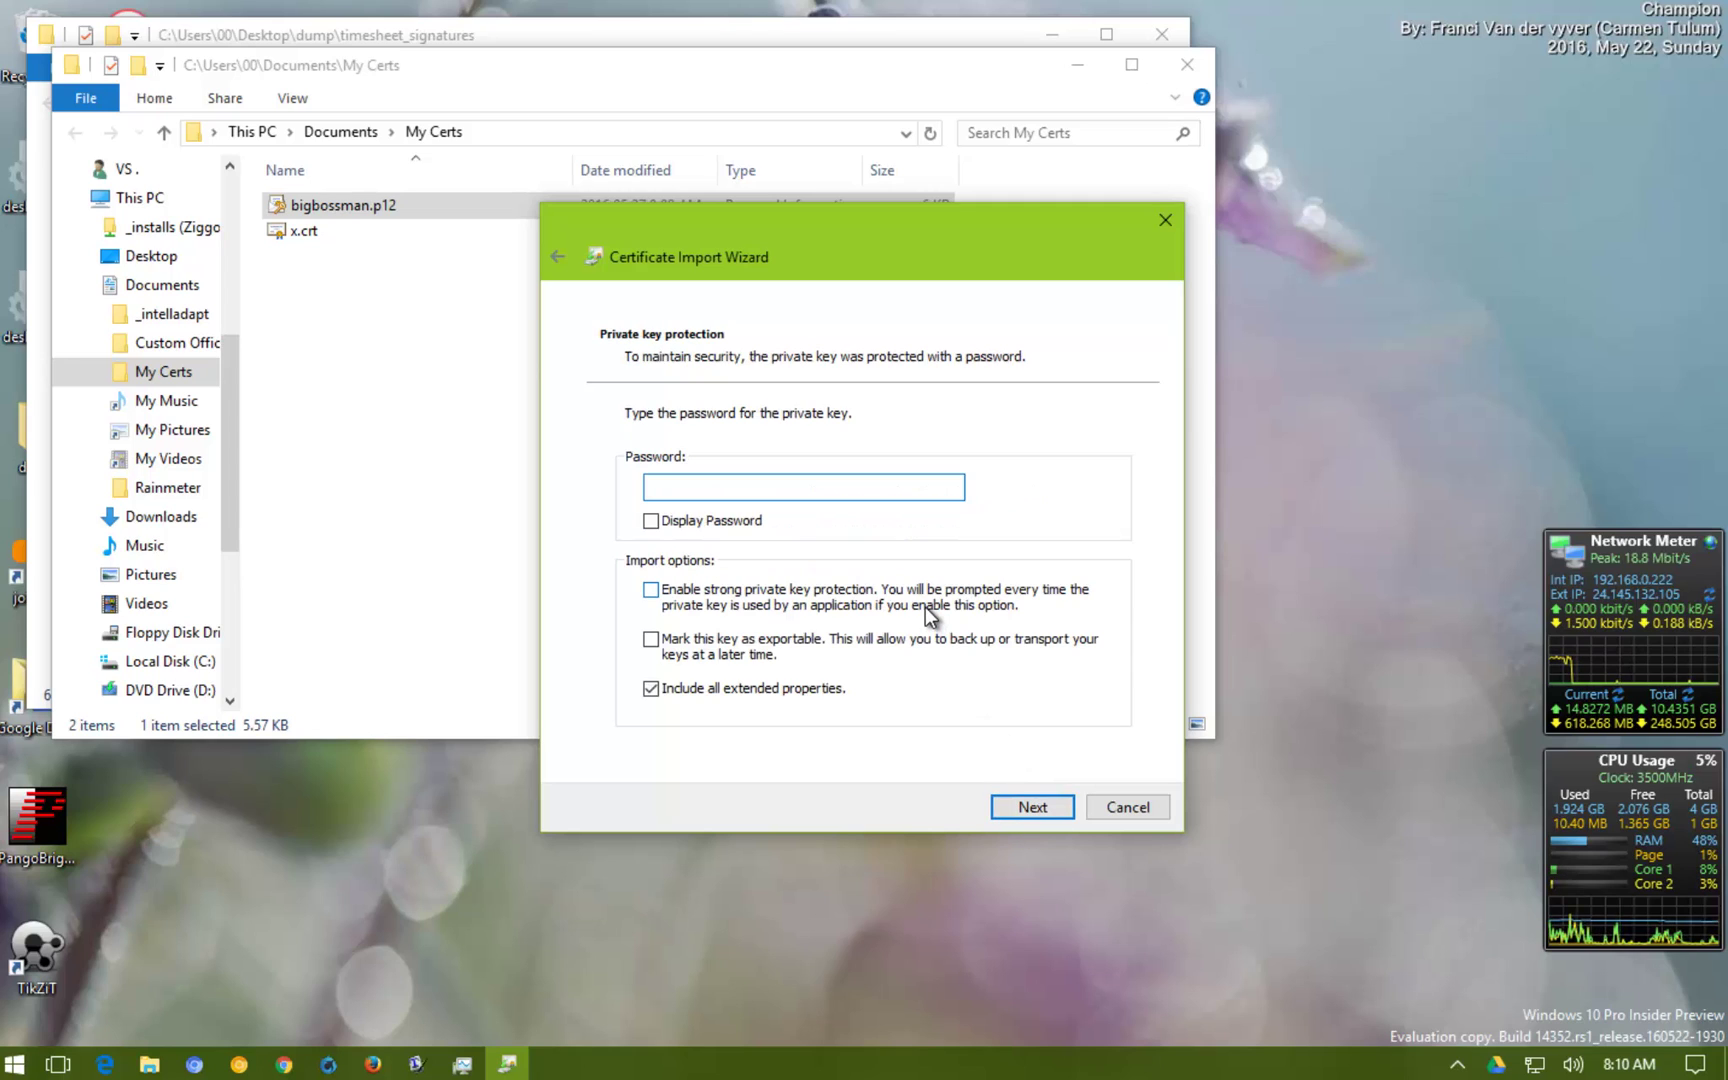
{"action": "key", "text": "ctrl+v"}
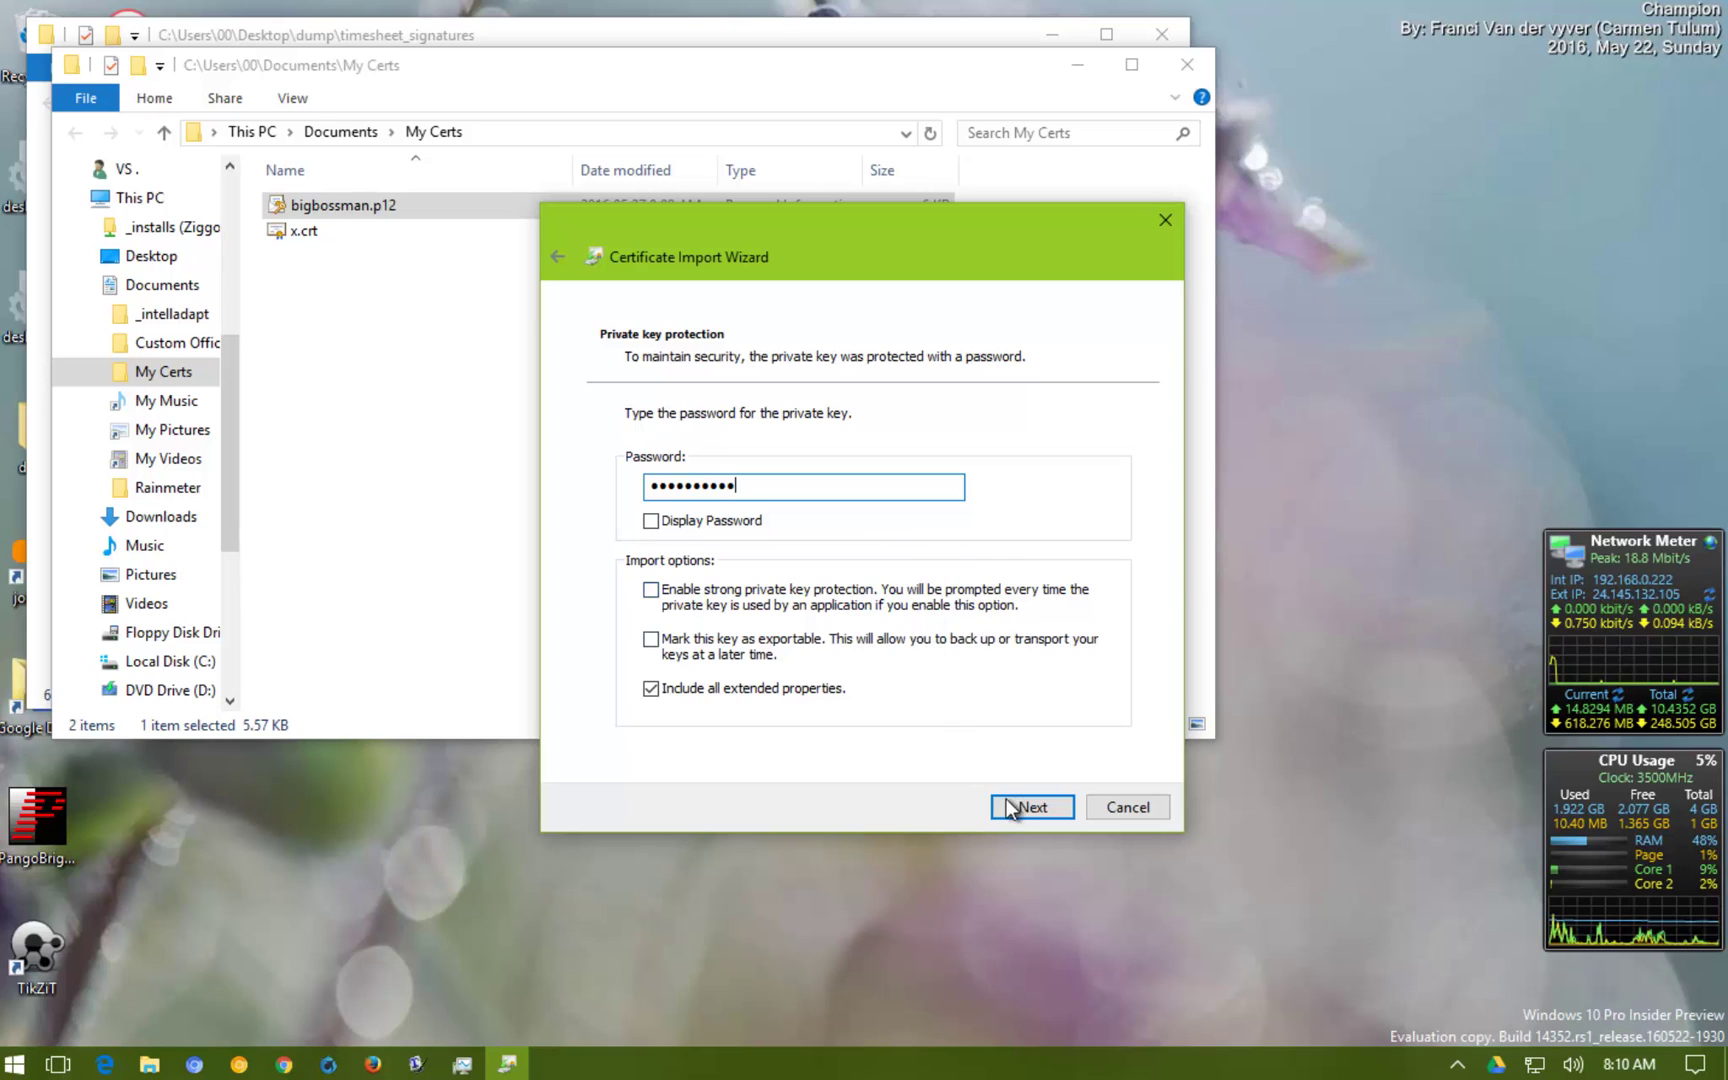
{"action": "left_click", "coordinate": [1023, 811]}
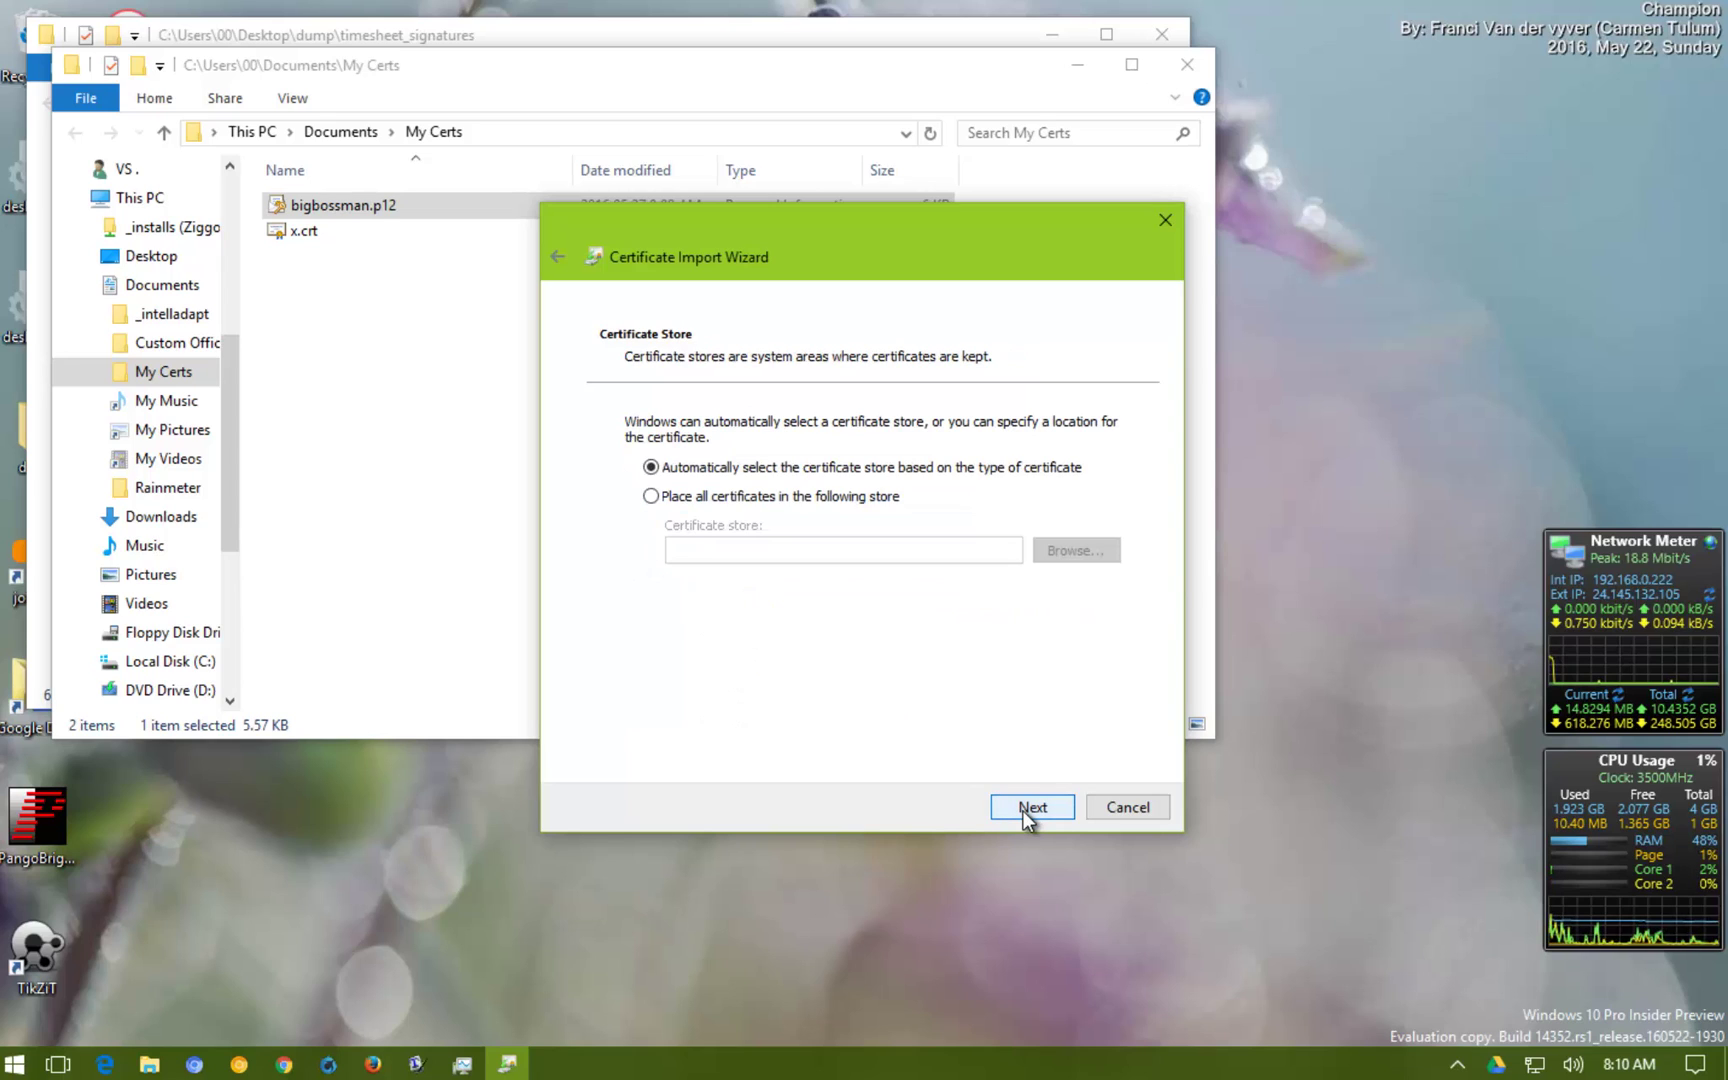
{"action": "left_click", "coordinate": [1023, 811]}
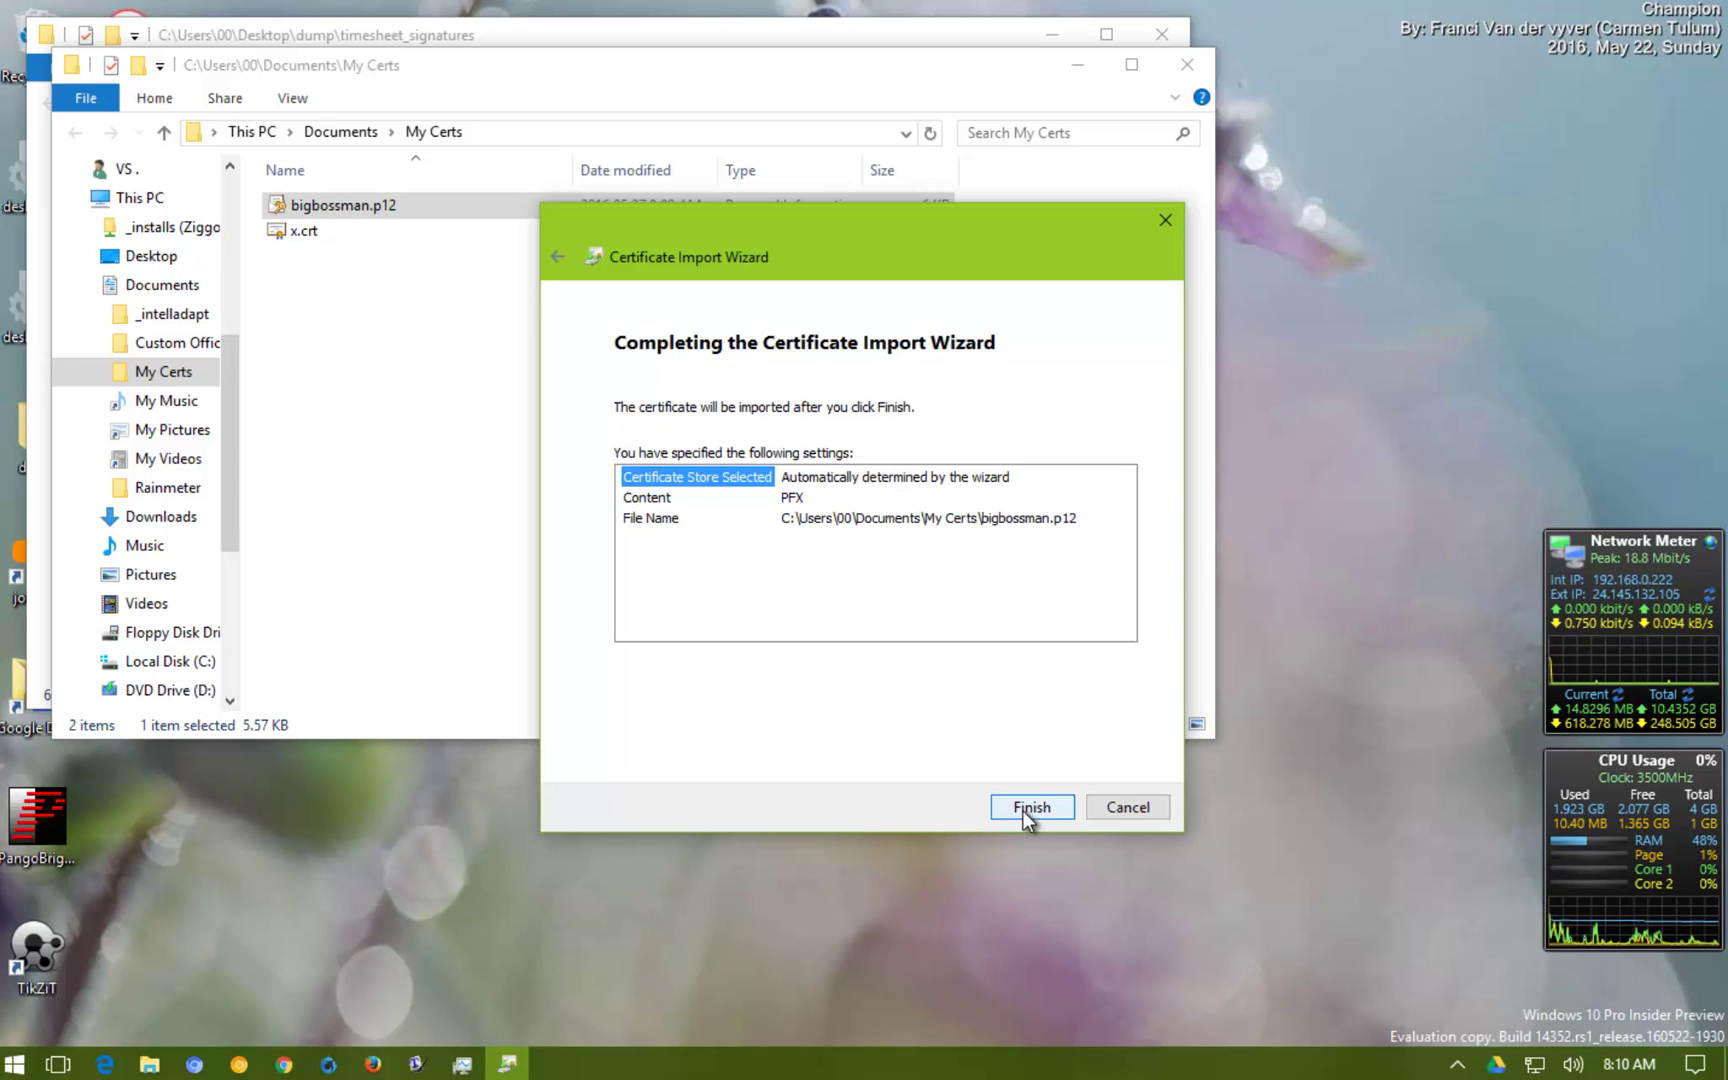
{"action": "left_click", "coordinate": [1022, 810]}
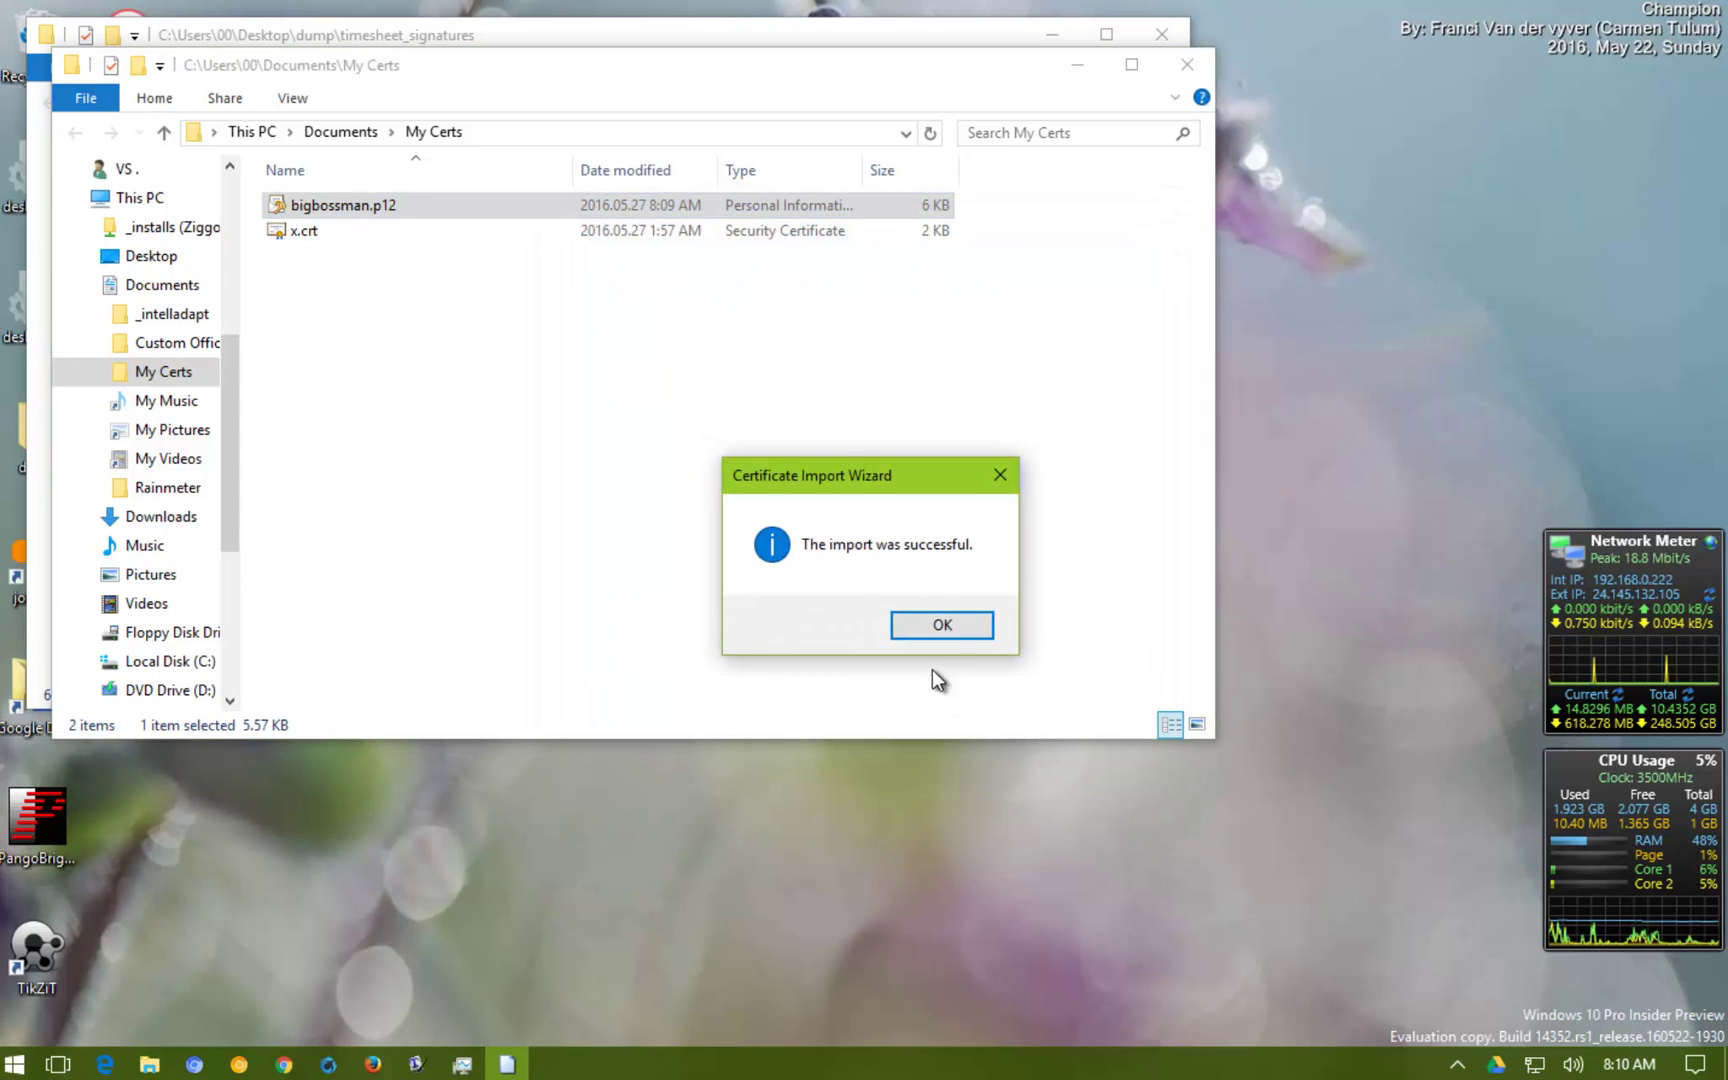
{"action": "left_click", "coordinate": [939, 625]}
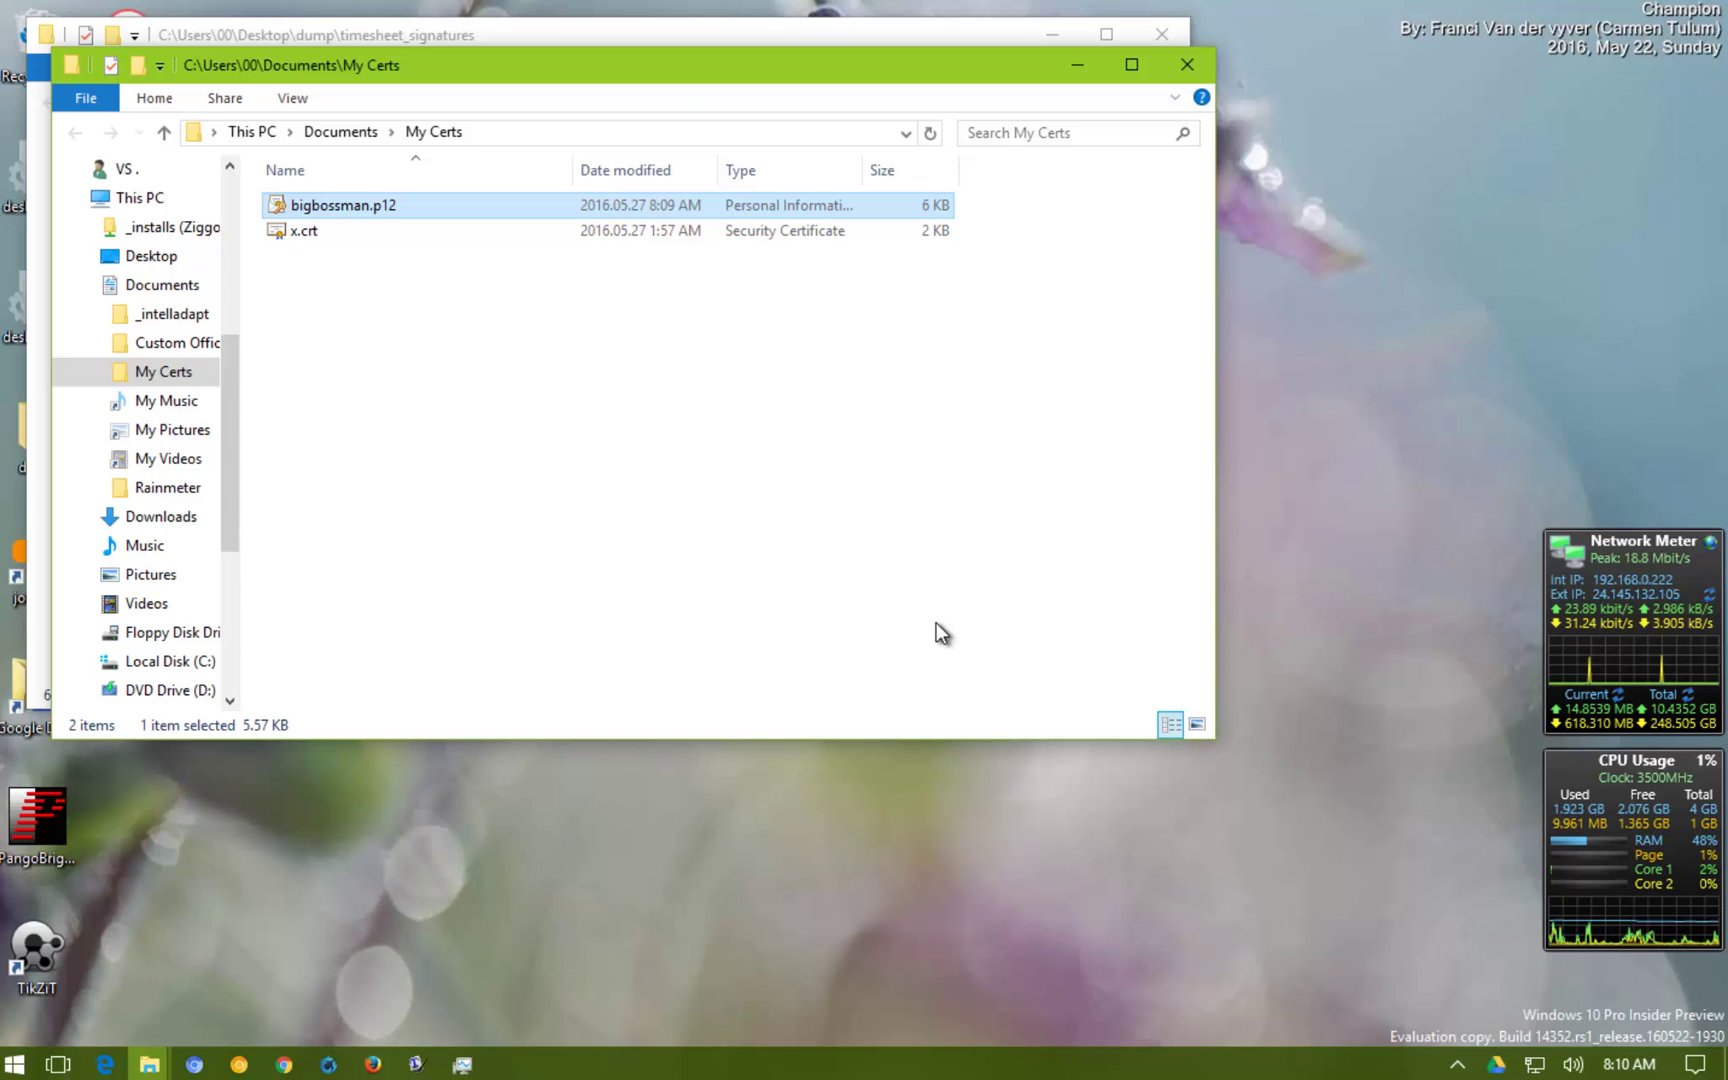
Open timesheet_freddie_signed.xlsx from the timesheet_signatures folder
{"action": "key", "text": "alt+Tab"}
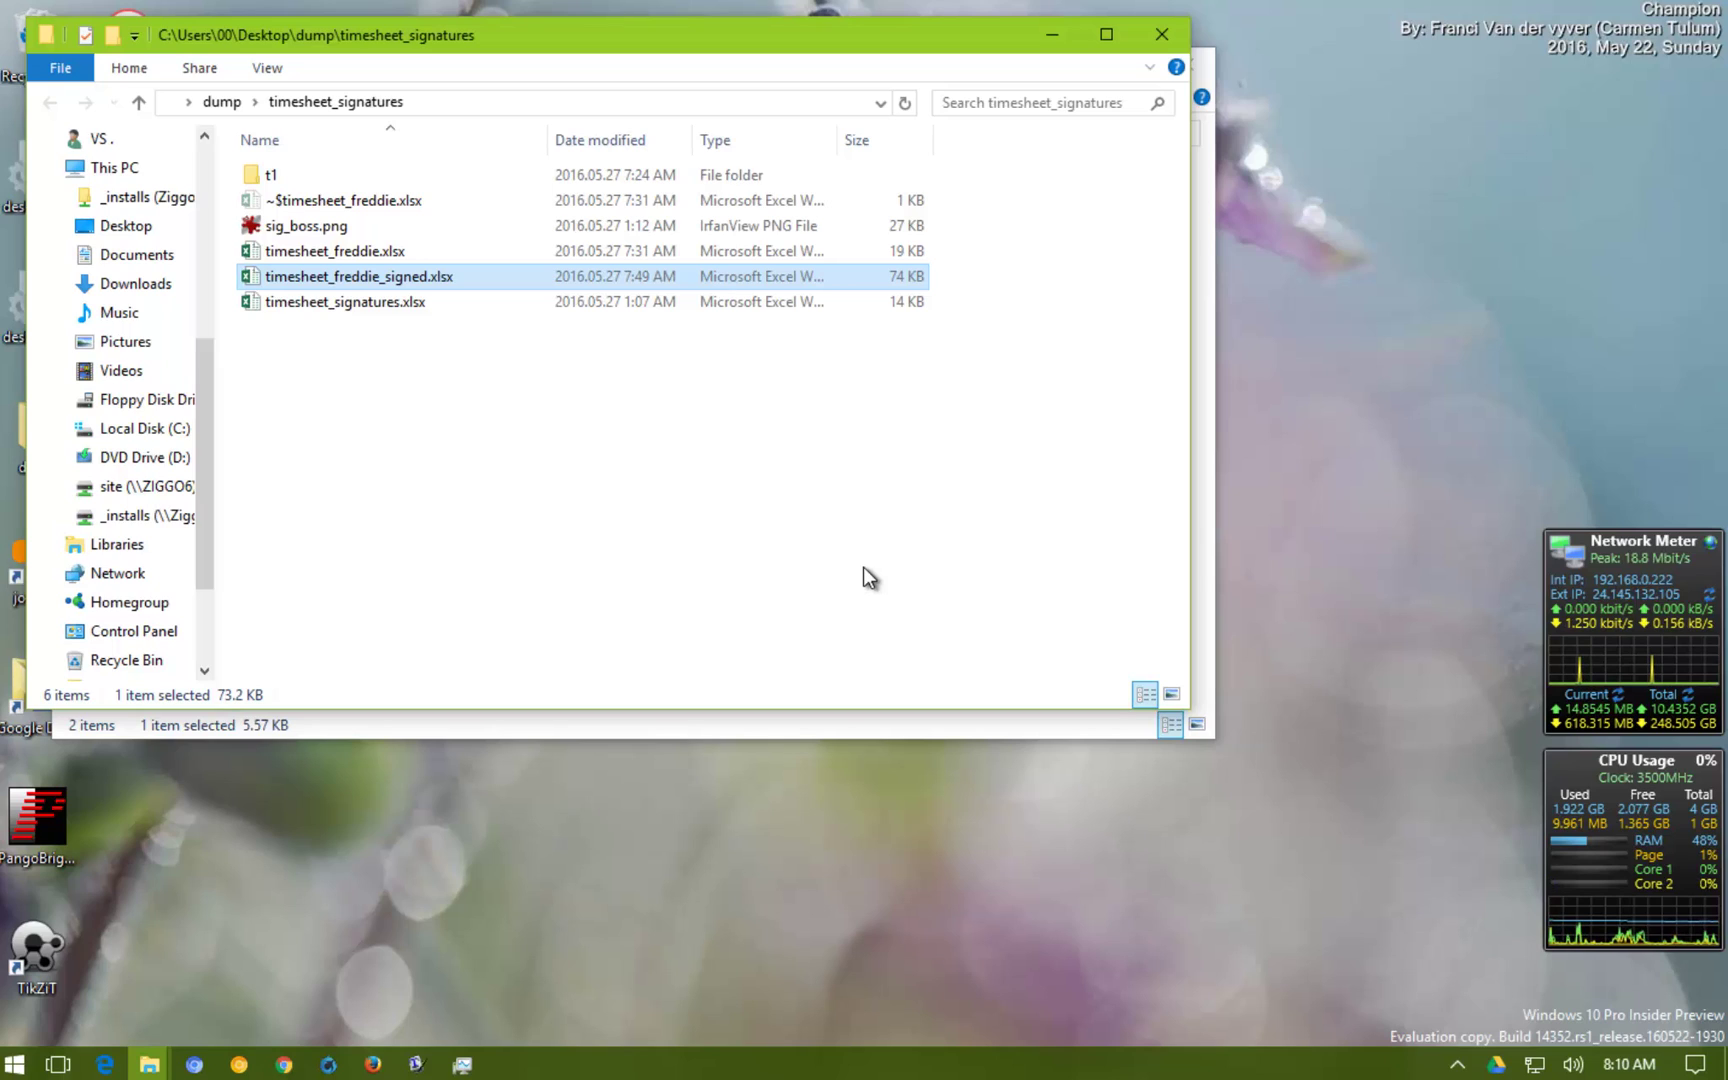
{"action": "double_click", "coordinate": [458, 279]}
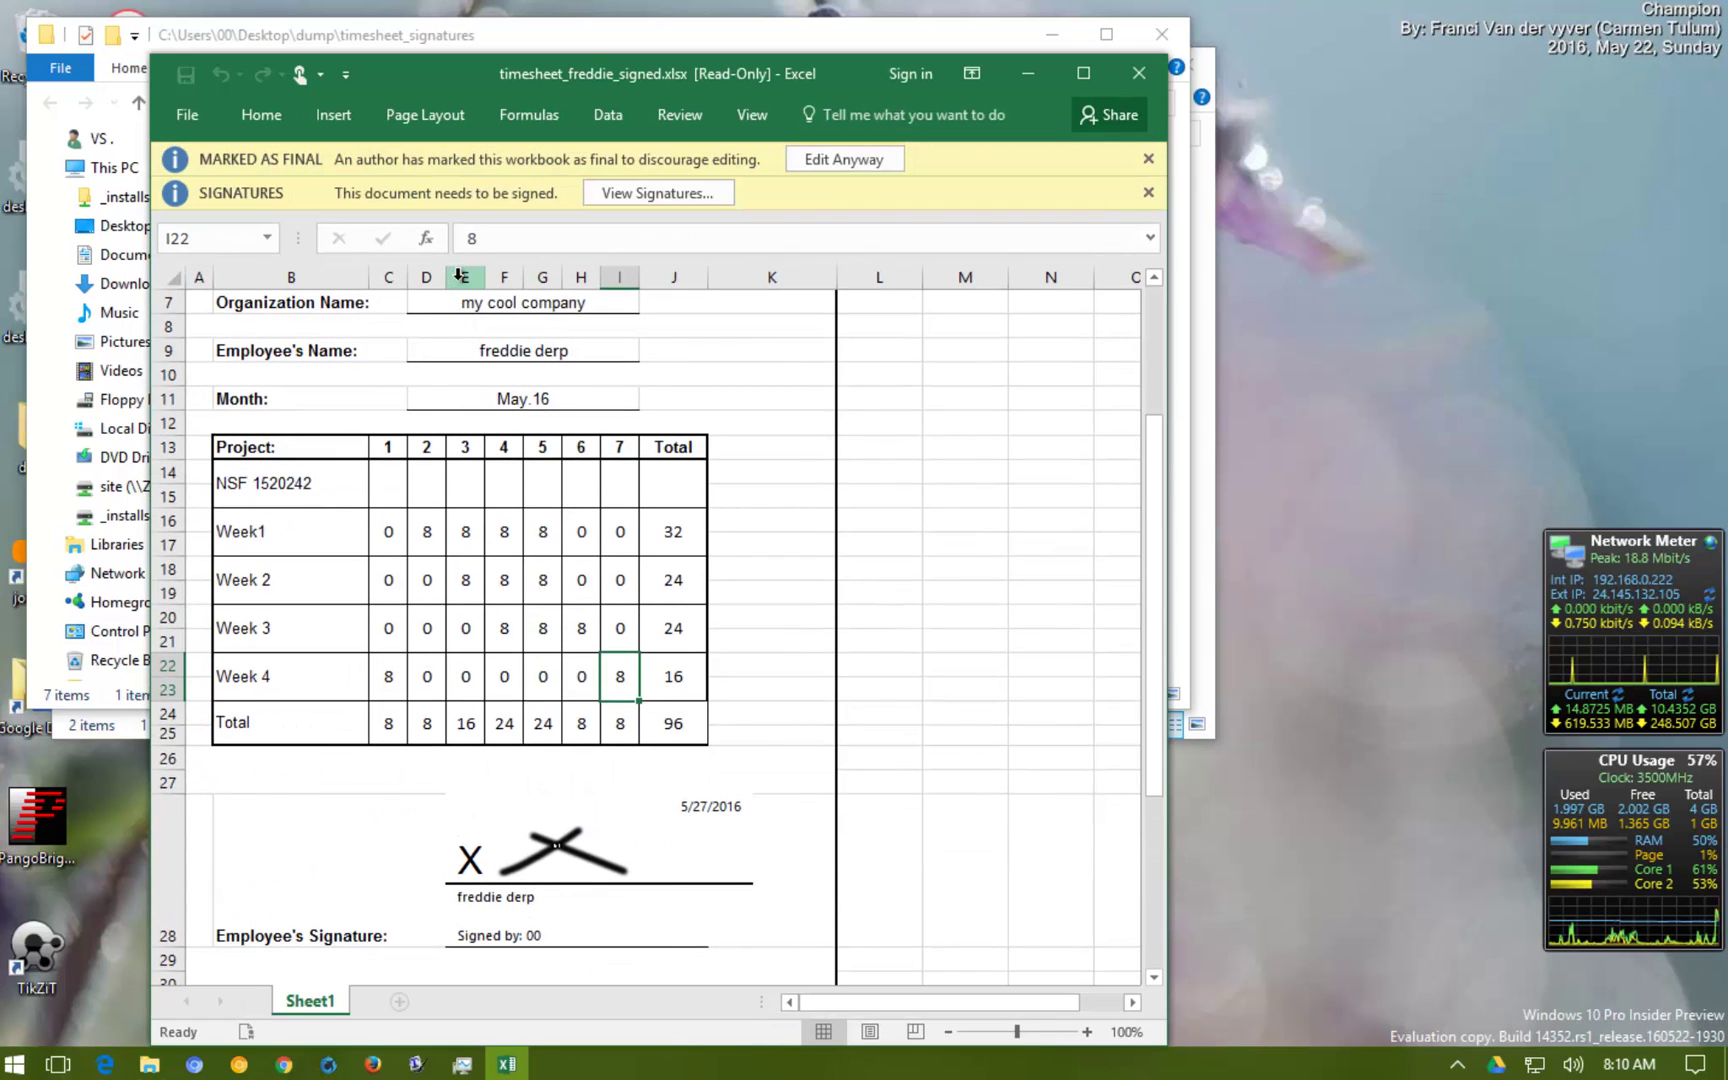
{"action": "scroll", "coordinate": [785, 390], "scroll_direction": "up", "scroll_amount": 2}
{"action": "scroll", "coordinate": [785, 390], "scroll_direction": "down", "scroll_amount": 4}
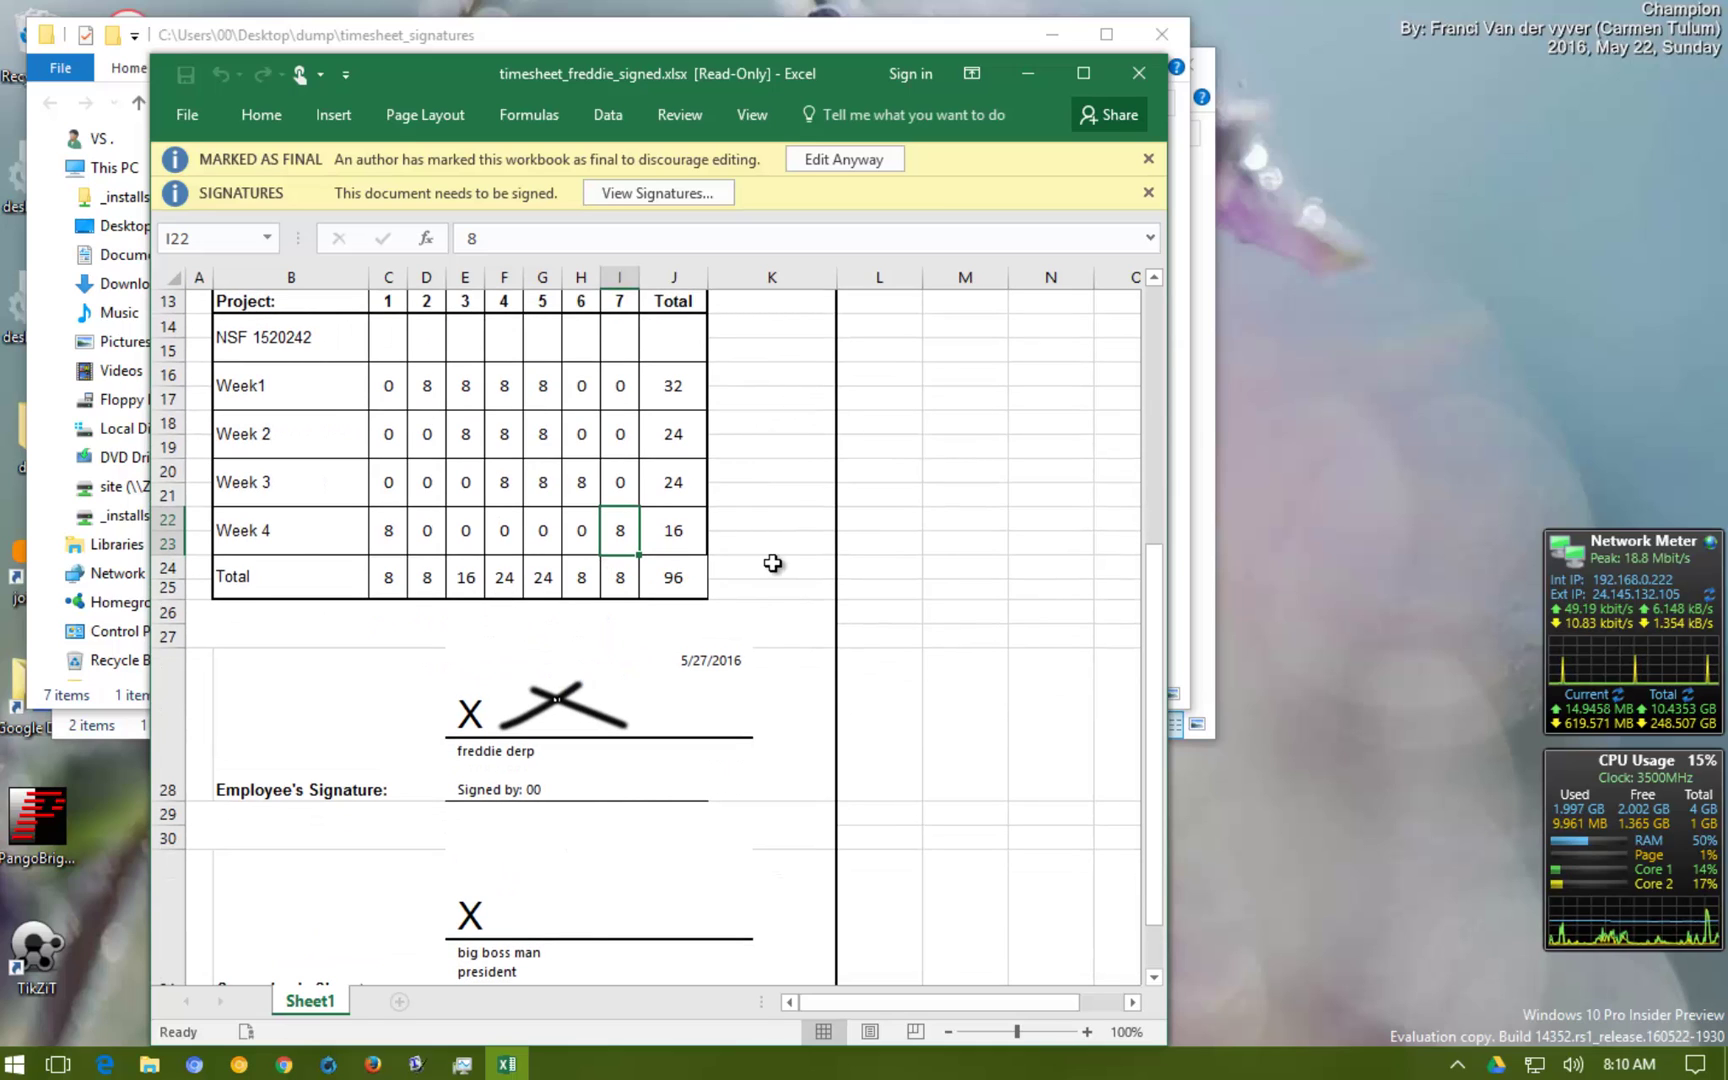
{"action": "scroll", "coordinate": [773, 563], "scroll_direction": "down", "scroll_amount": 4}
Sign the supervisor signature line using the sig_boss.png image
{"action": "left_click", "coordinate": [538, 622]}
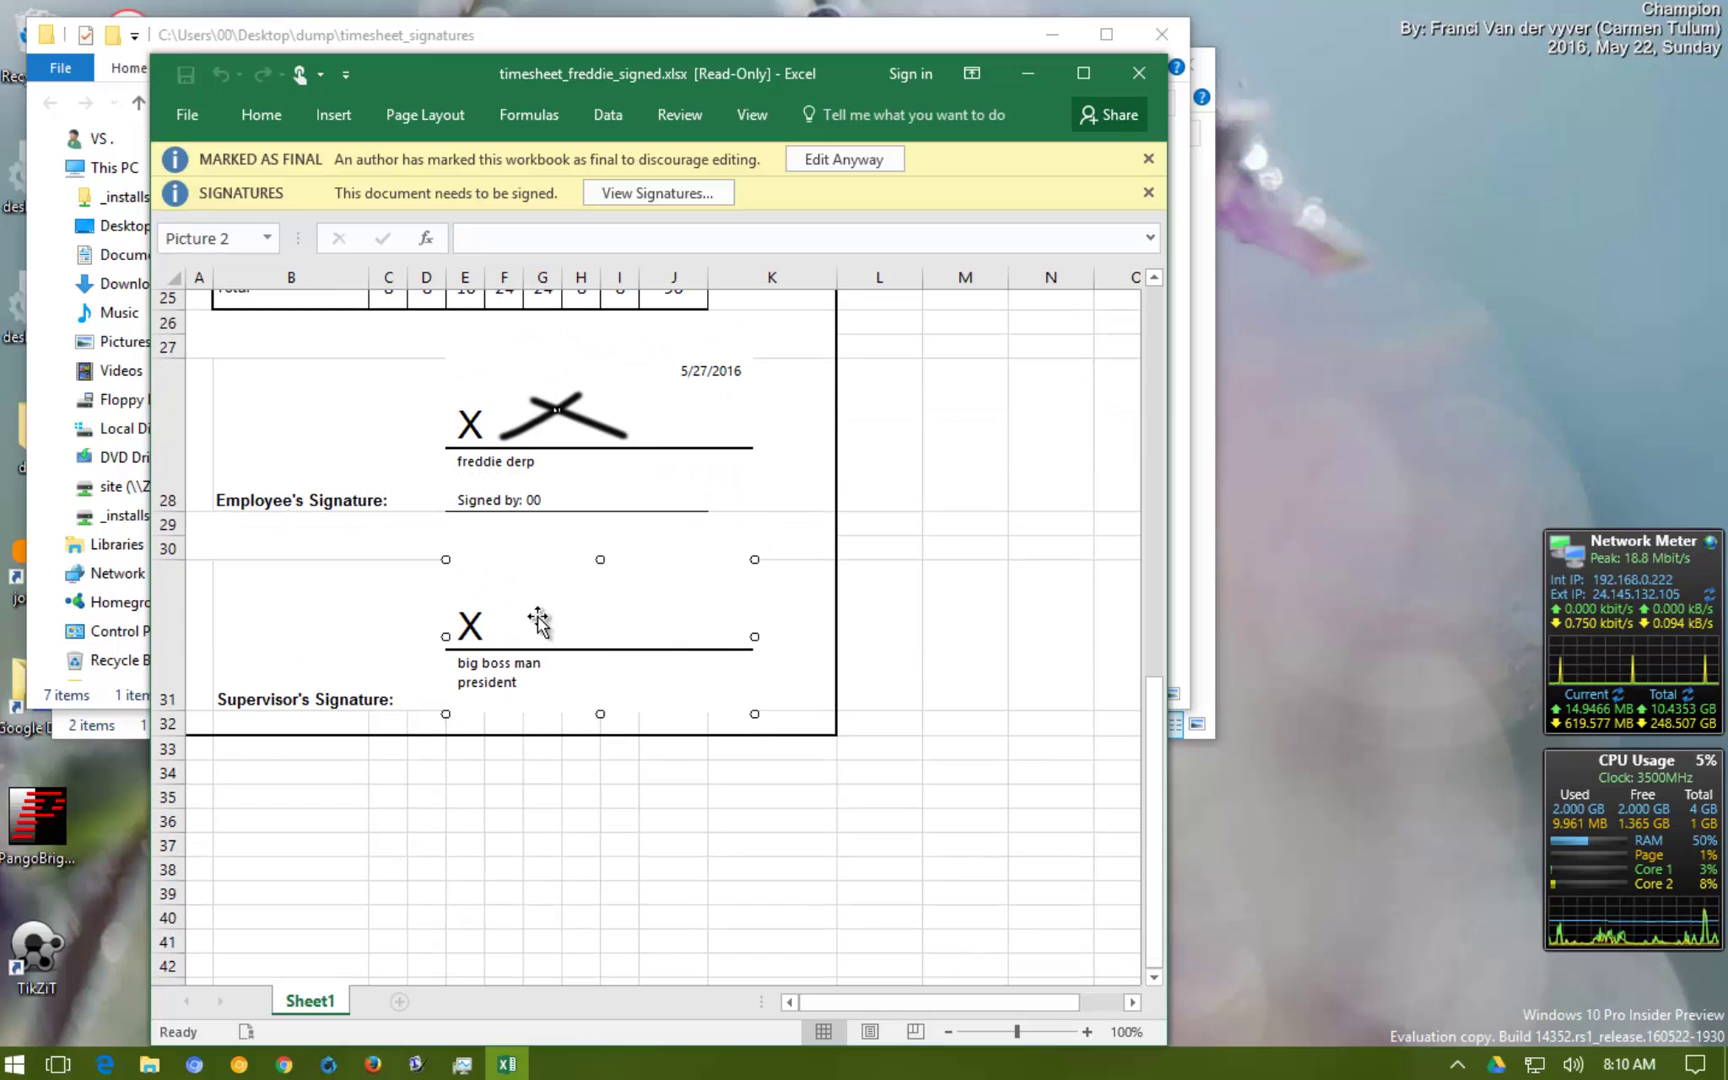
{"action": "right_click", "coordinate": [537, 620]}
{"action": "left_click", "coordinate": [622, 754]}
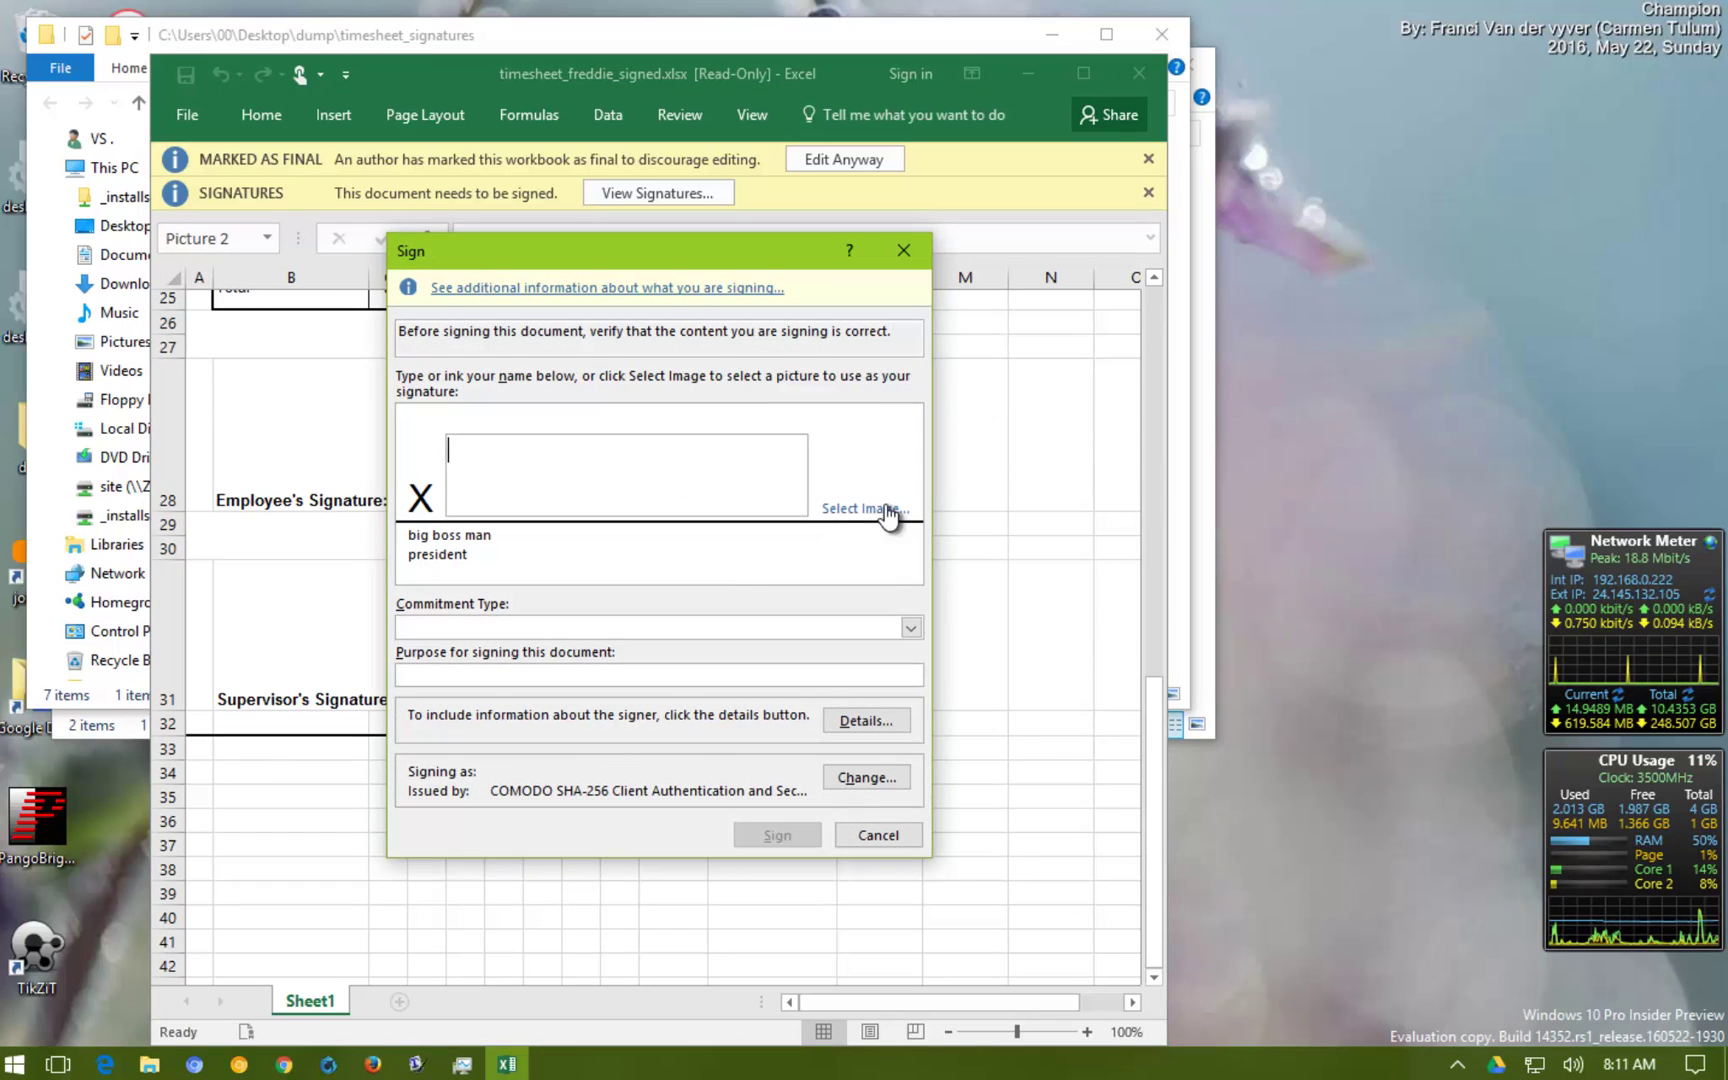
{"action": "left_click", "coordinate": [882, 509]}
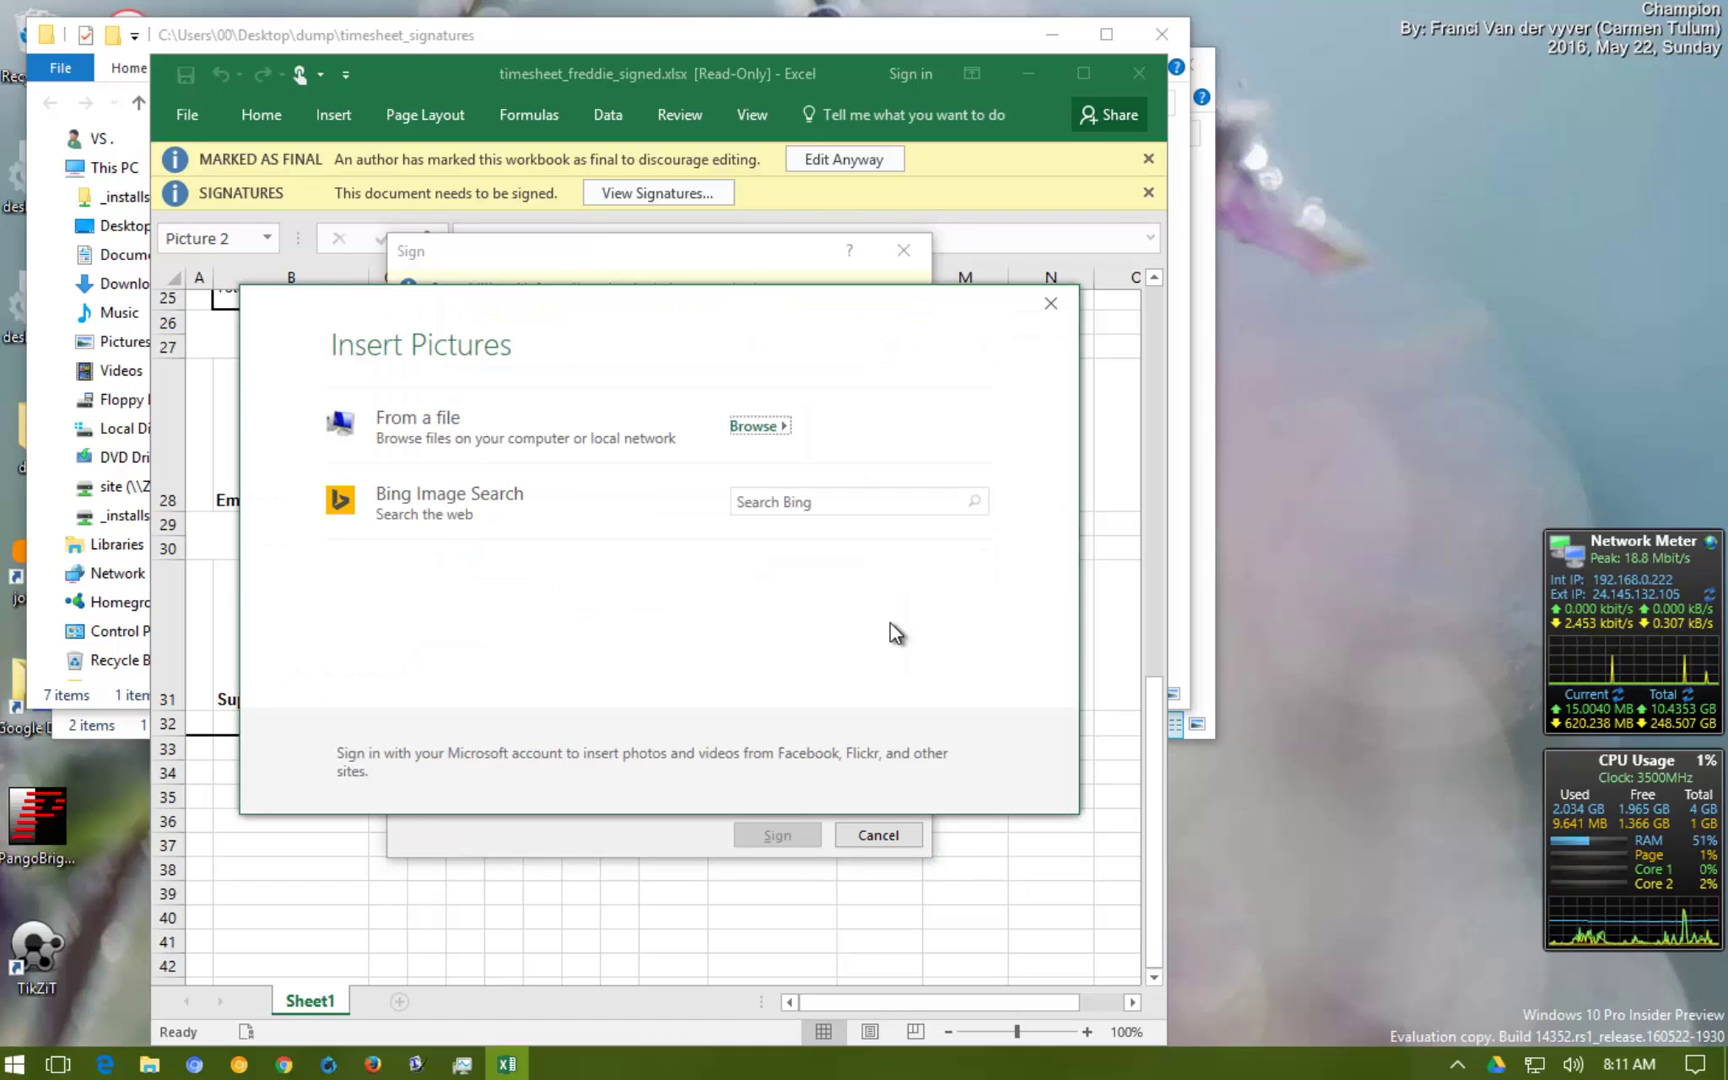
{"action": "left_click", "coordinate": [758, 422]}
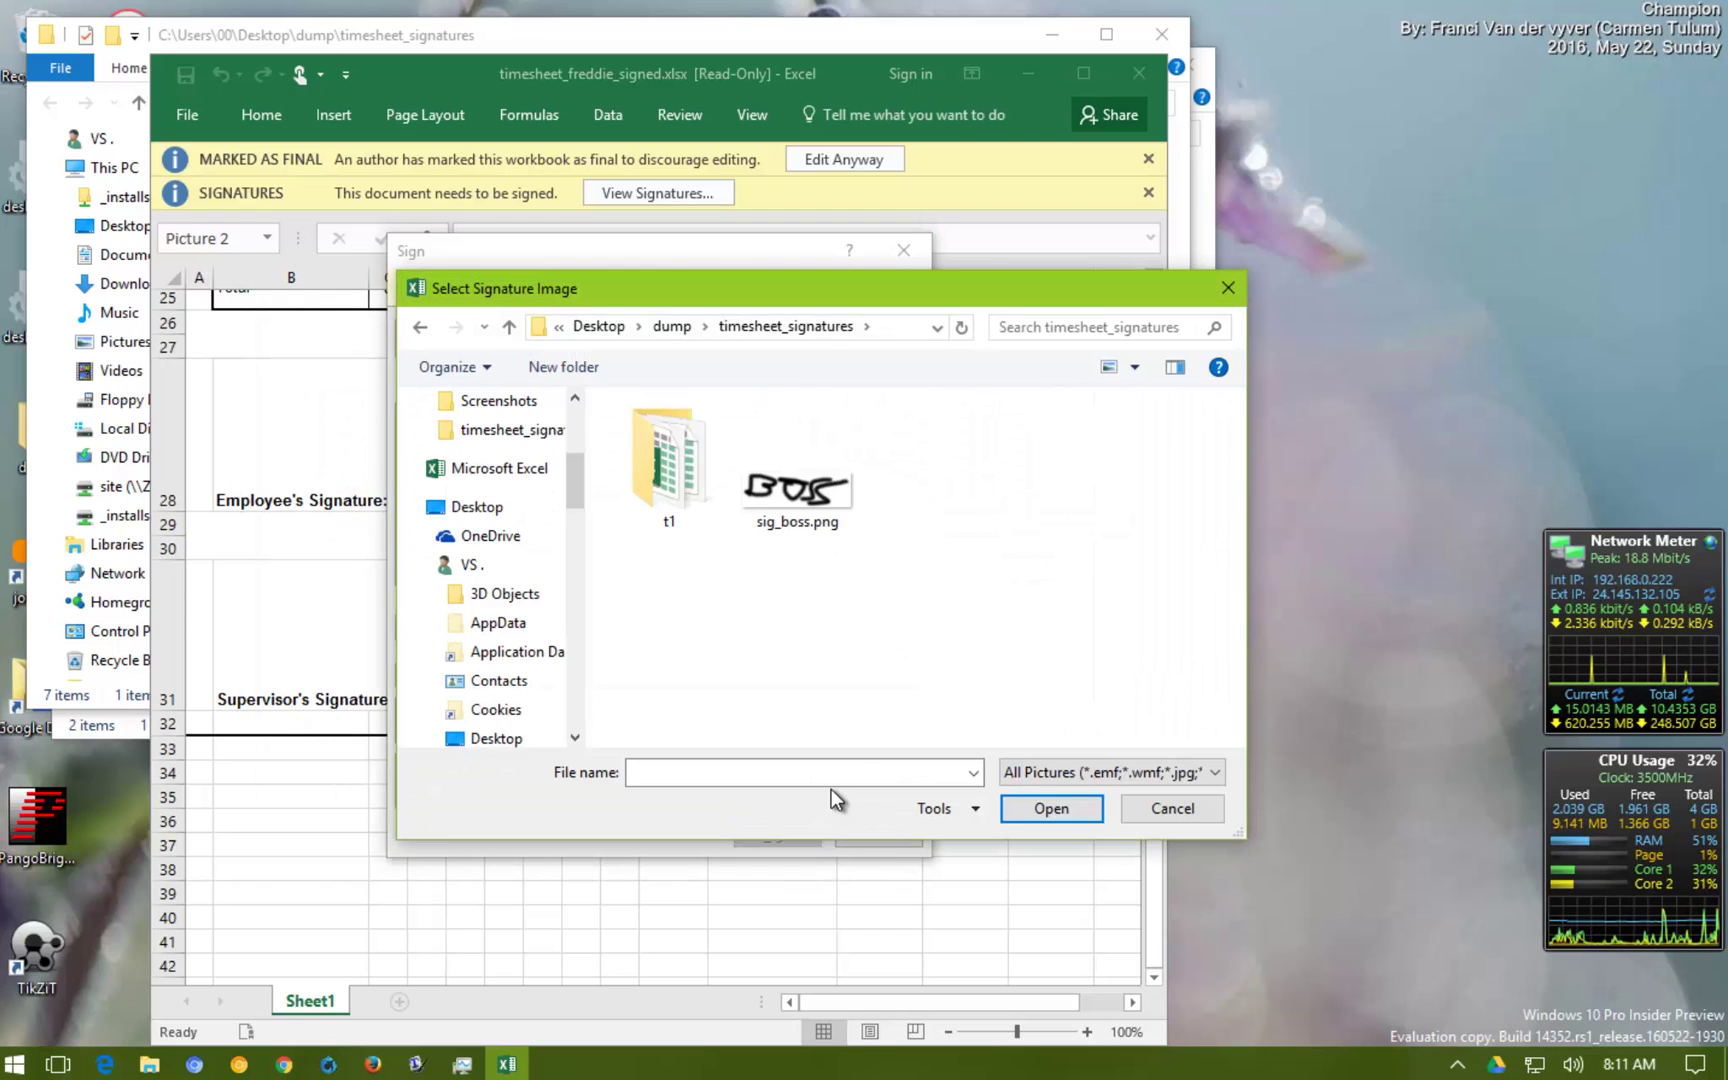
{"action": "double_click", "coordinate": [850, 500]}
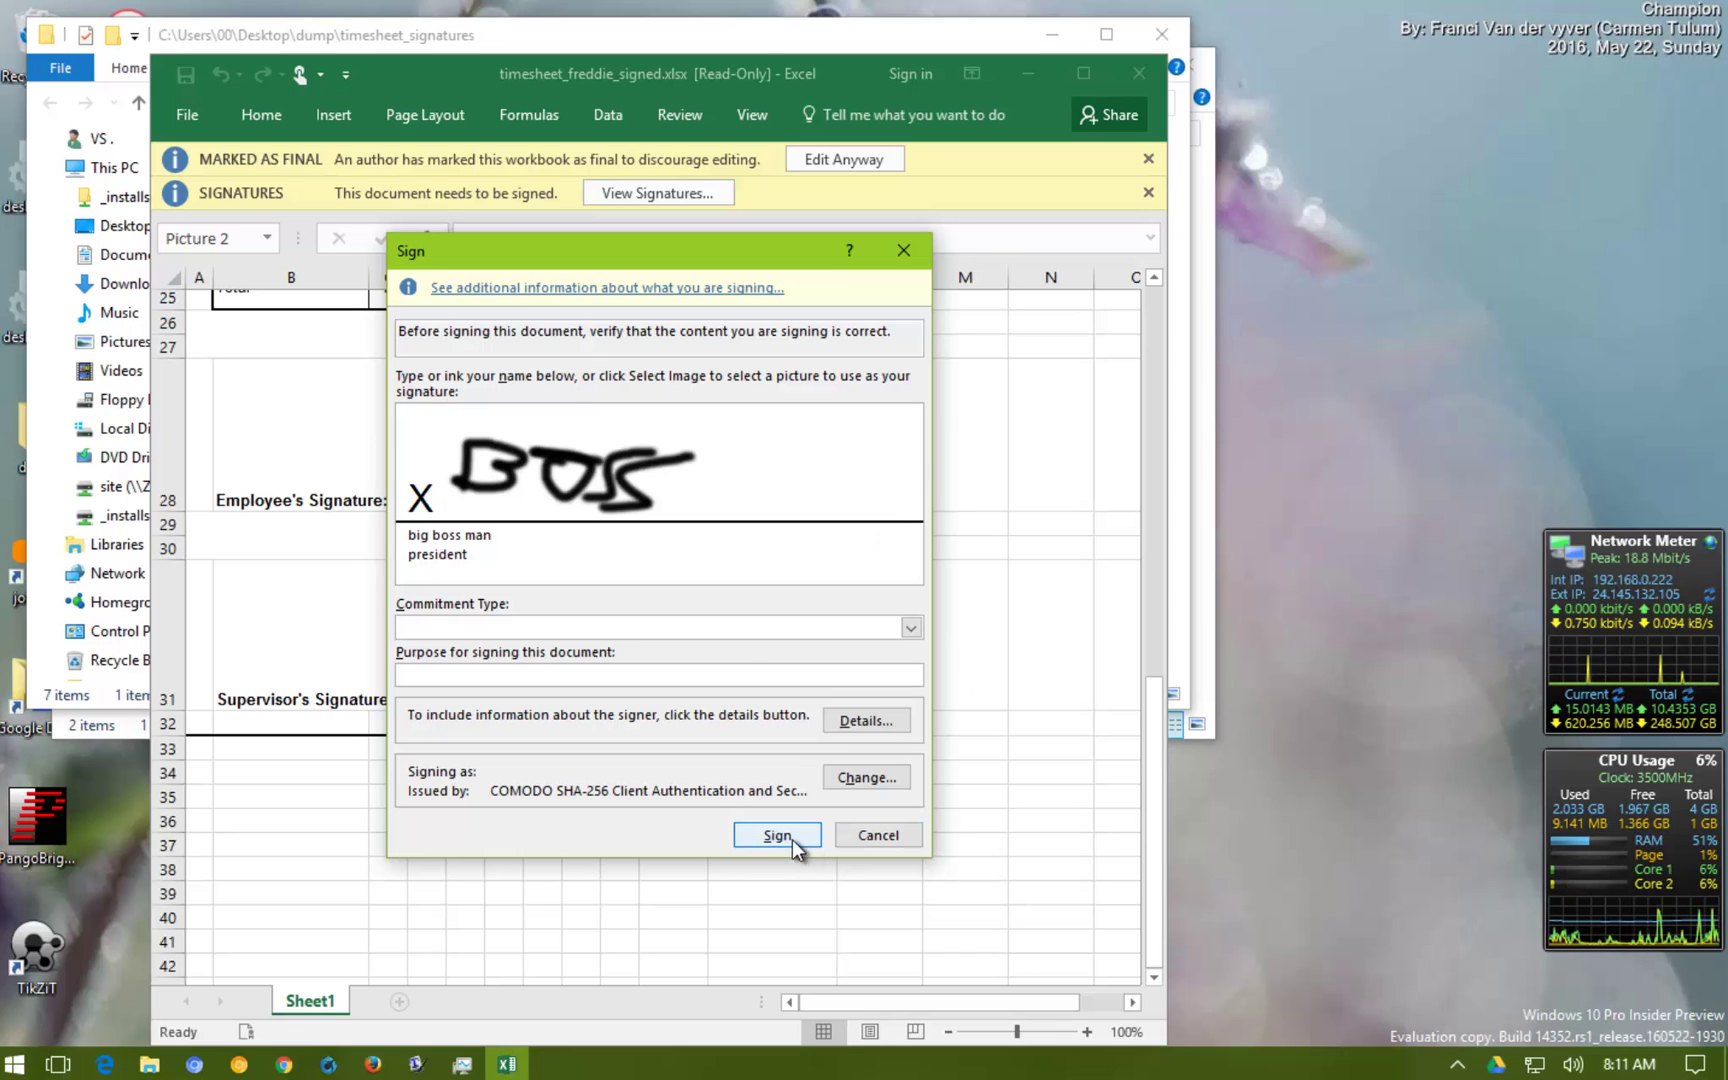
{"action": "left_click", "coordinate": [792, 838]}
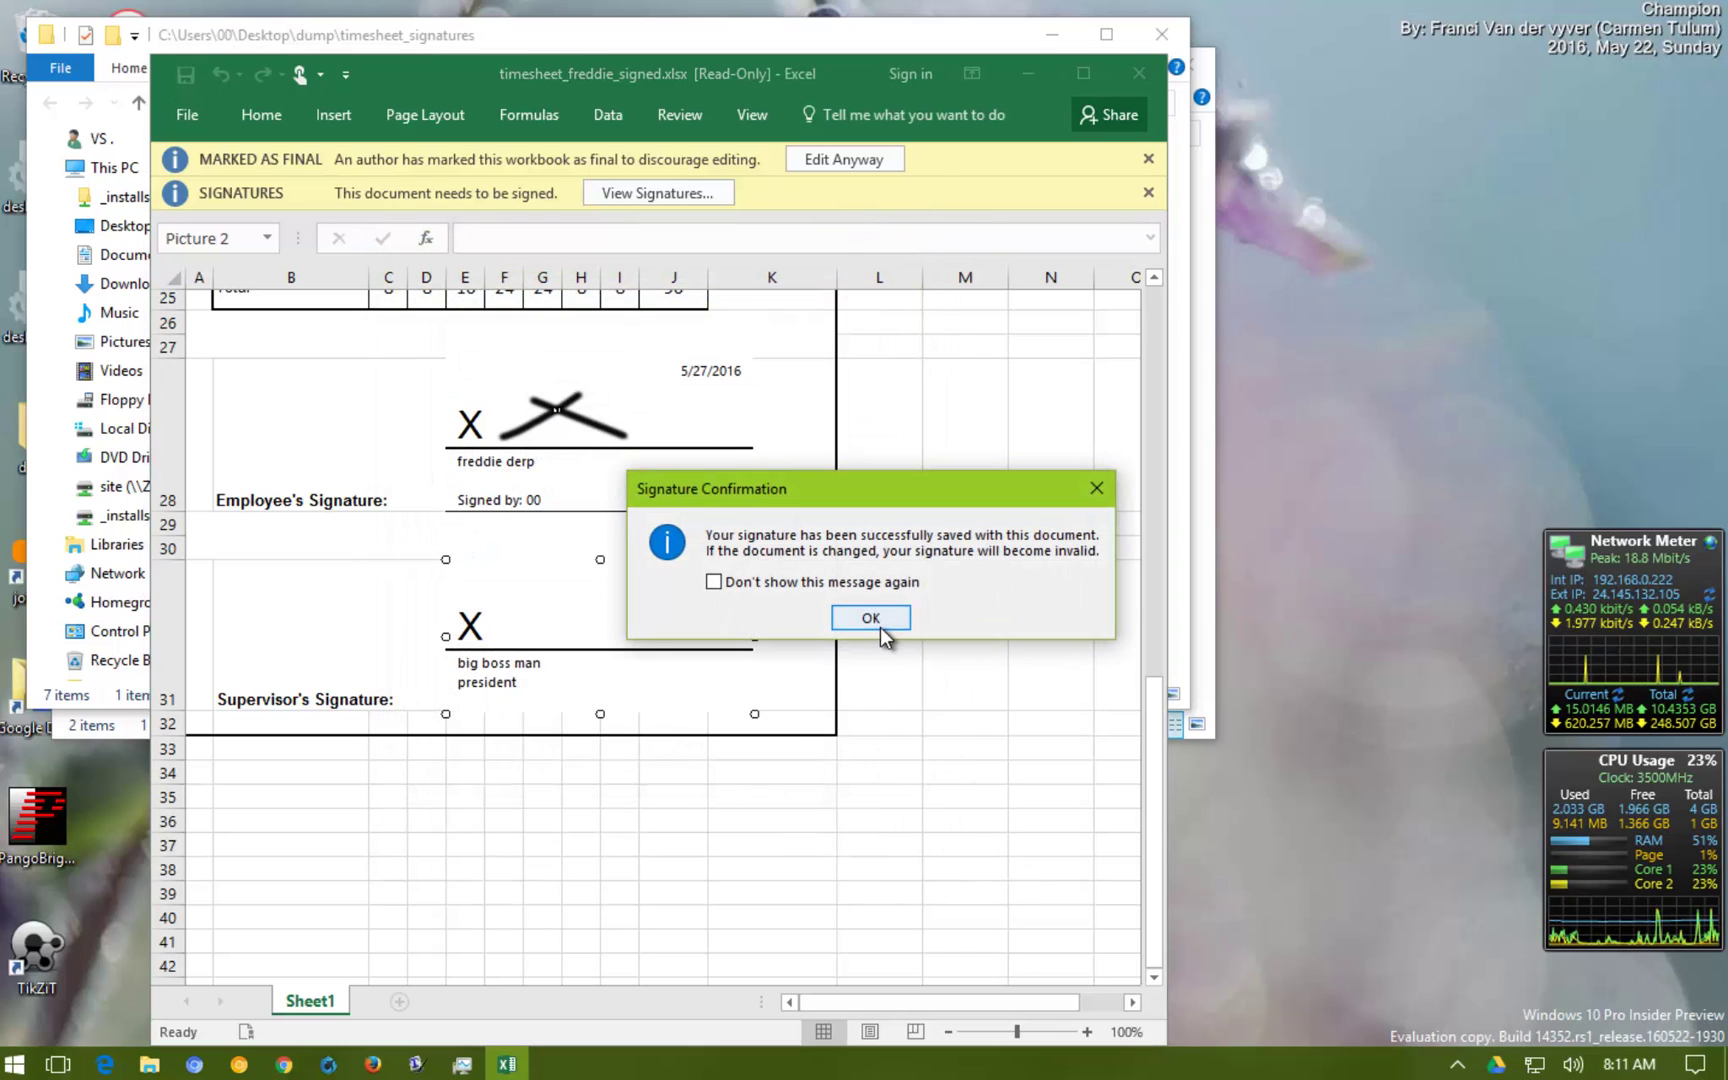
{"action": "left_click", "coordinate": [870, 618]}
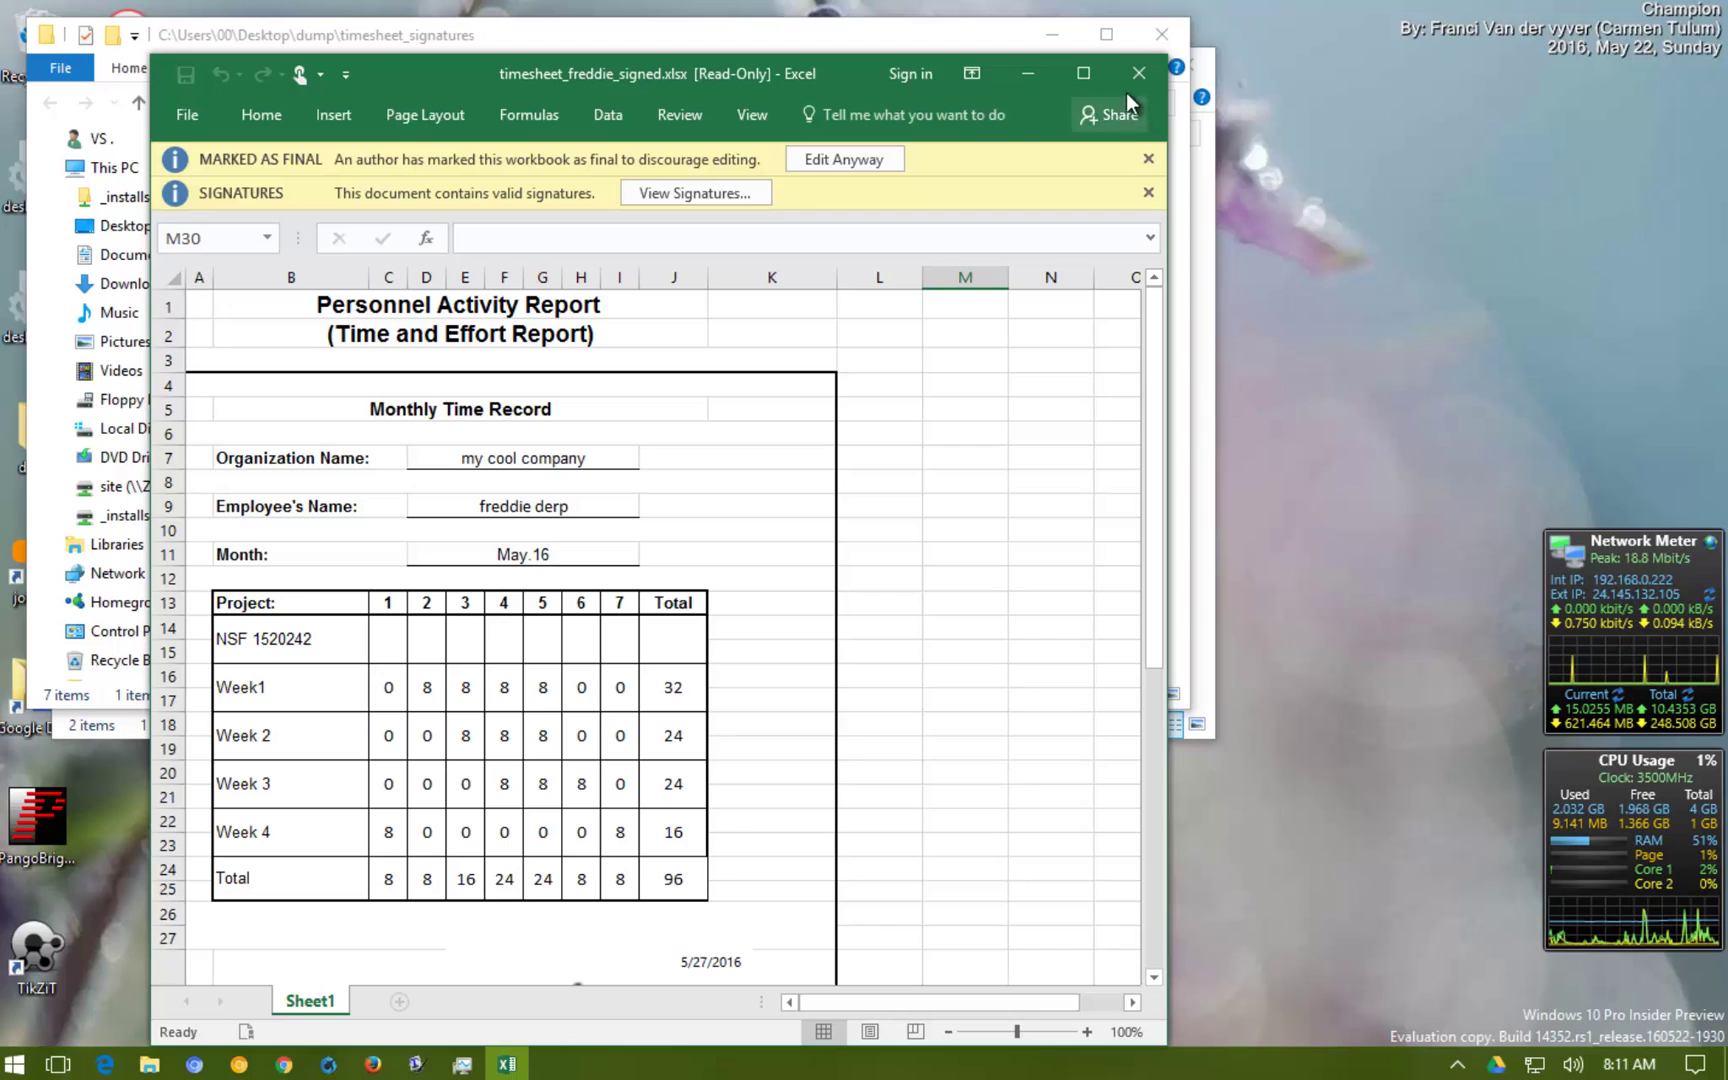
Close Excel and rename the workbook to timesheet_freddie_signed_may2016.xlsx
{"action": "left_click", "coordinate": [1139, 73]}
{"action": "key", "text": "F2"}
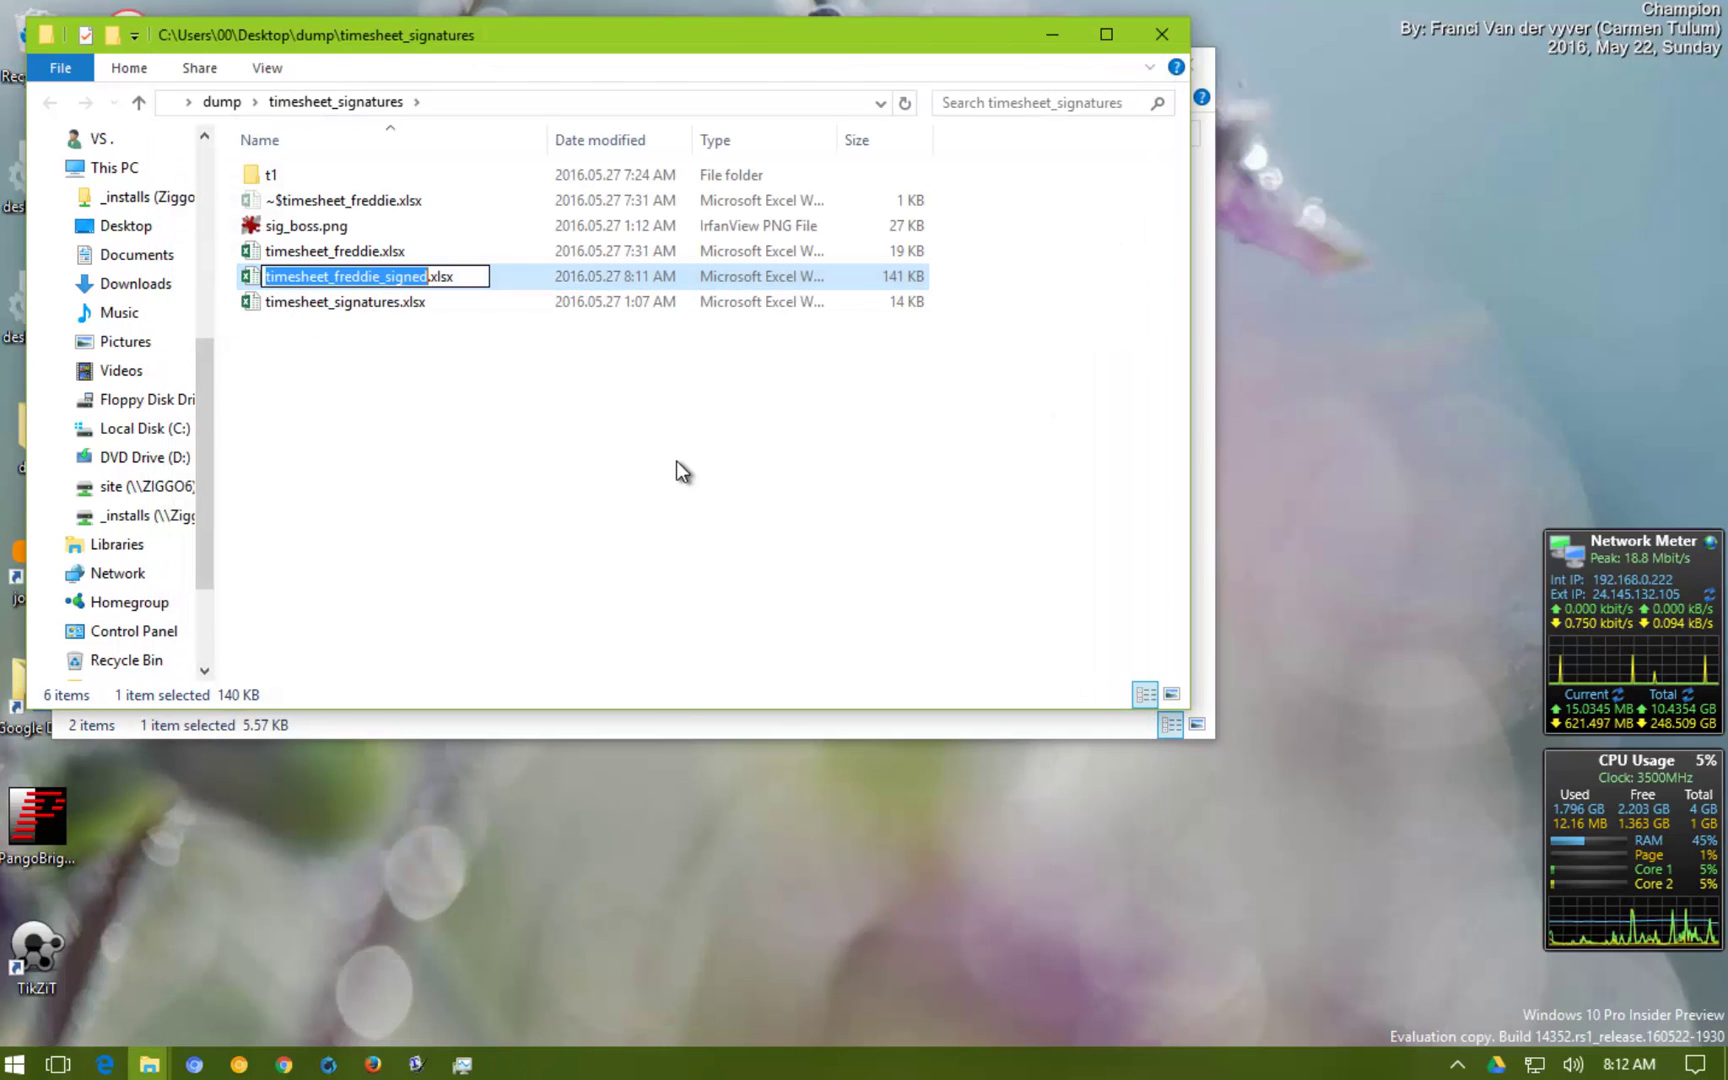
{"action": "key", "text": "Right"}
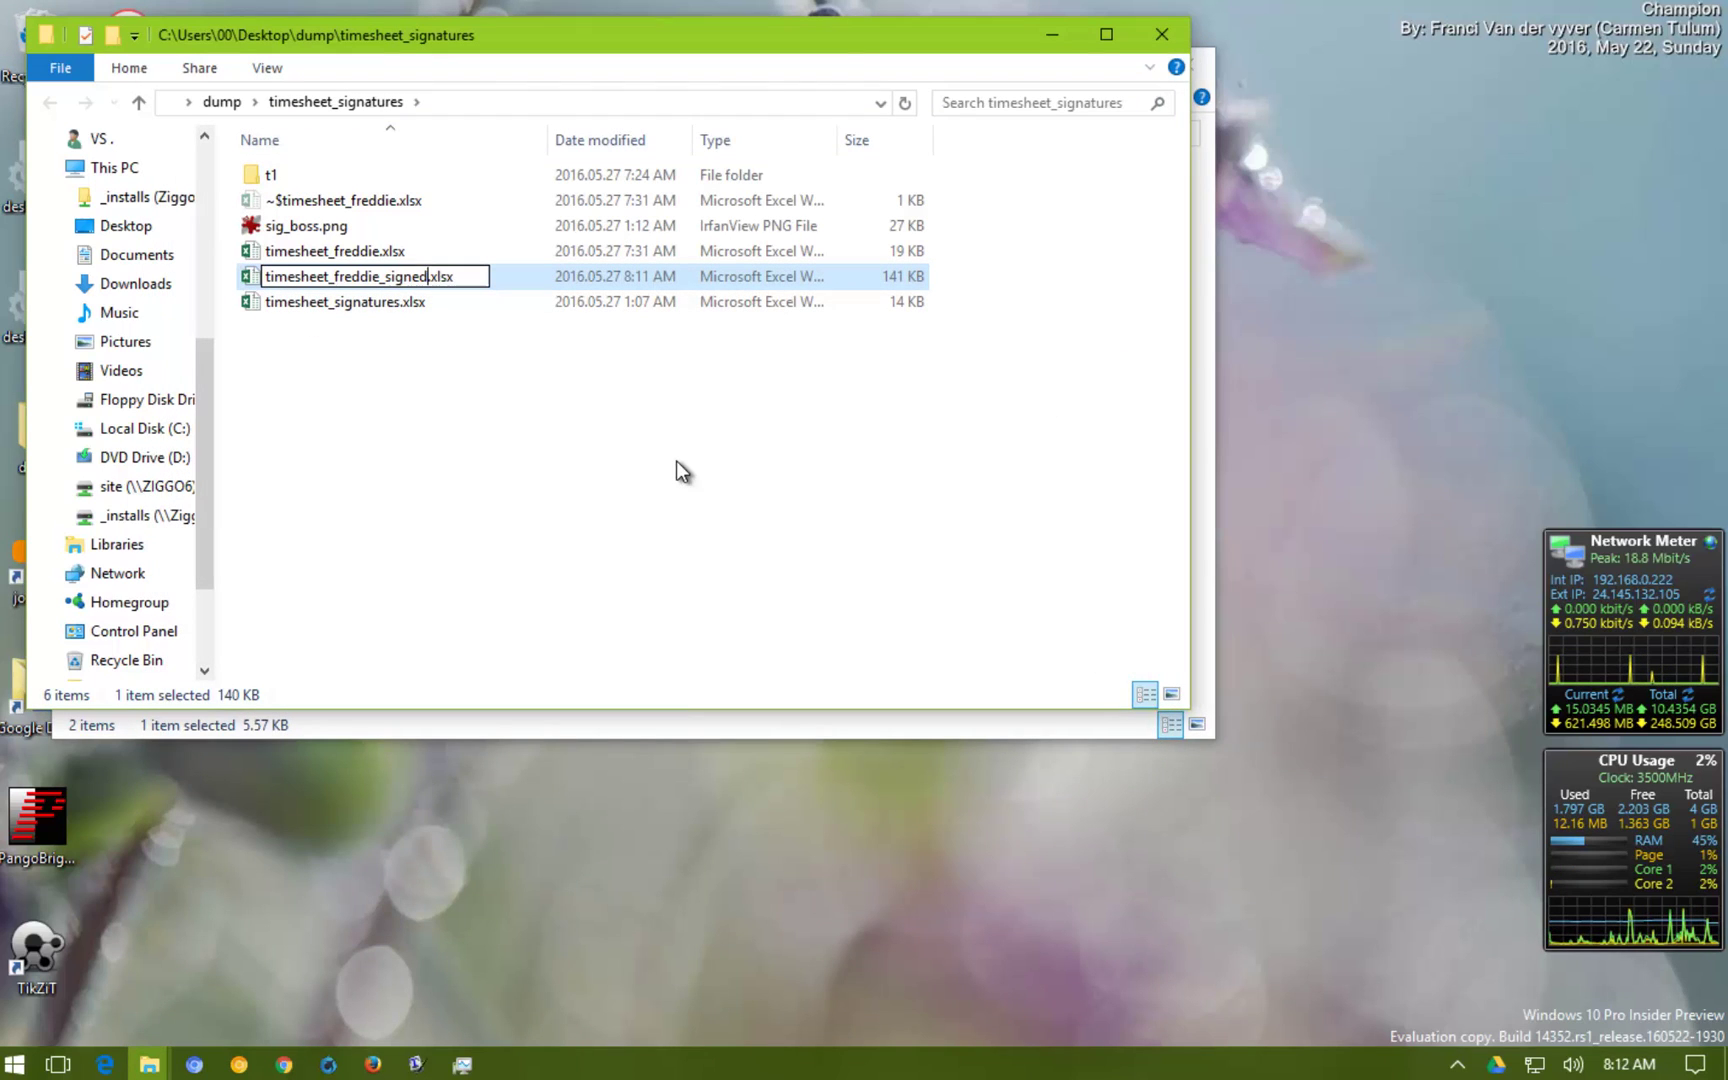
{"action": "type", "text": "_"}
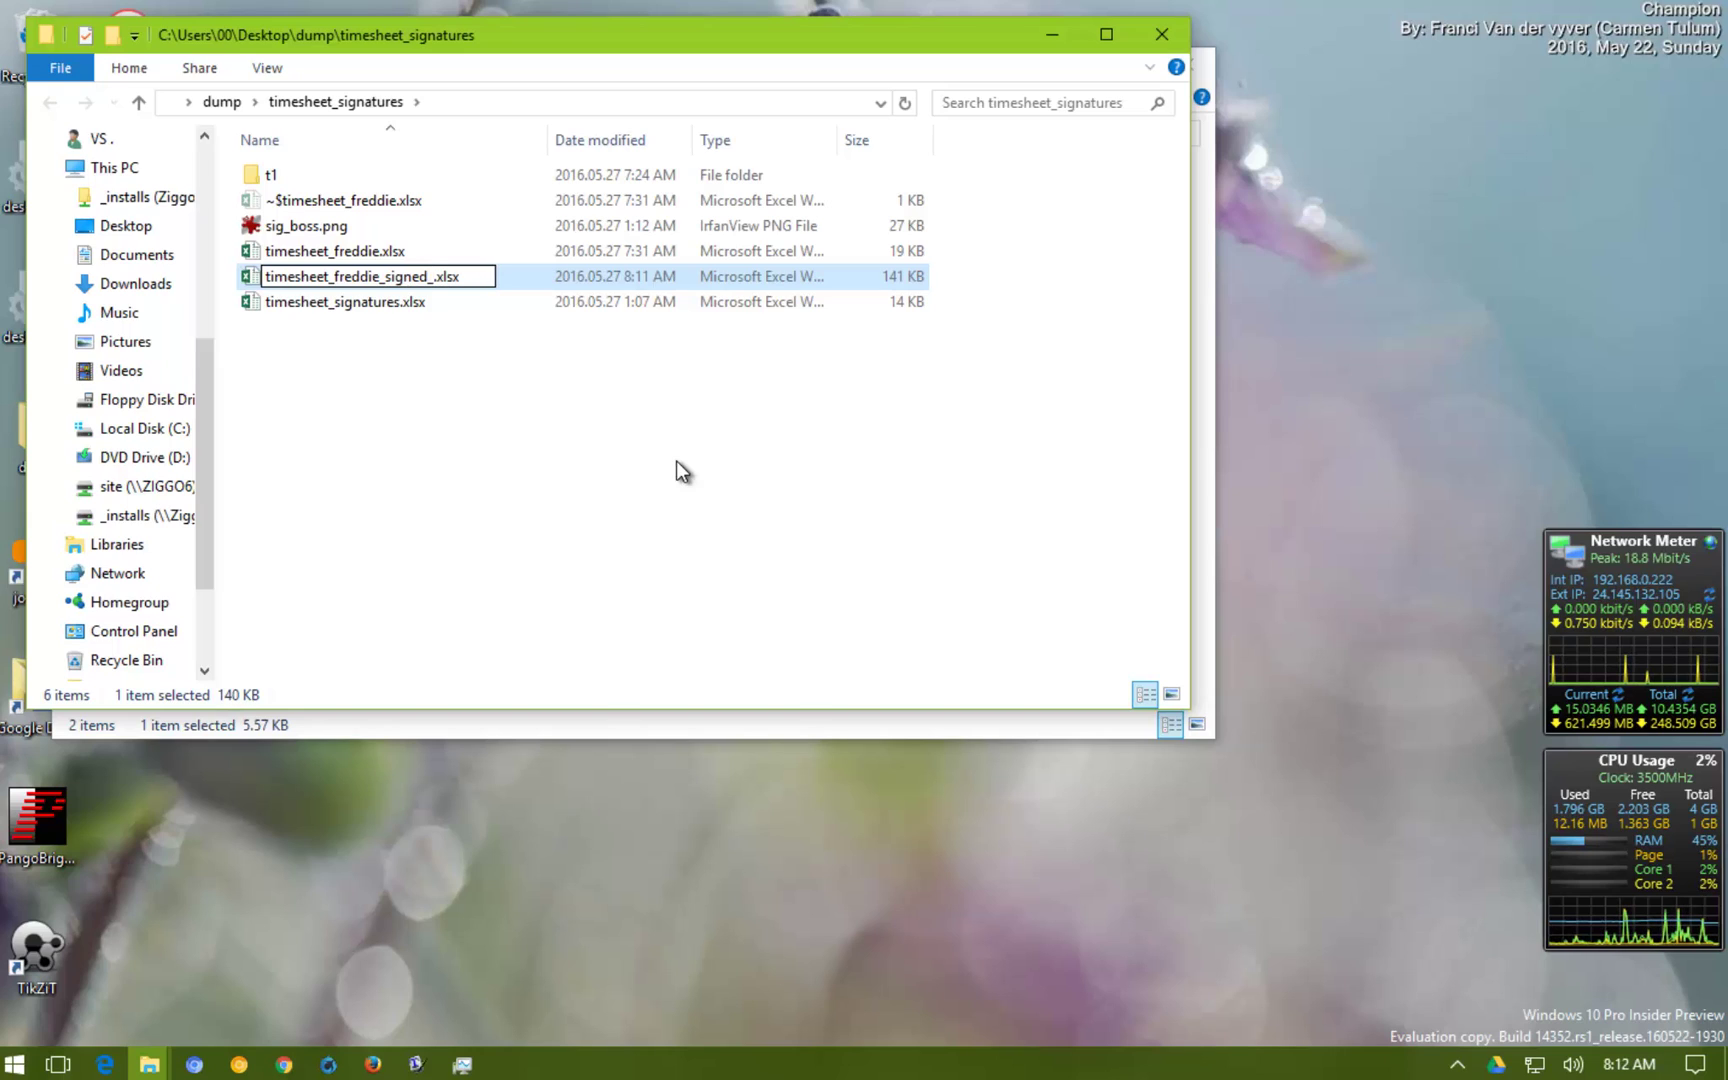
{"action": "type", "text": "may2"}
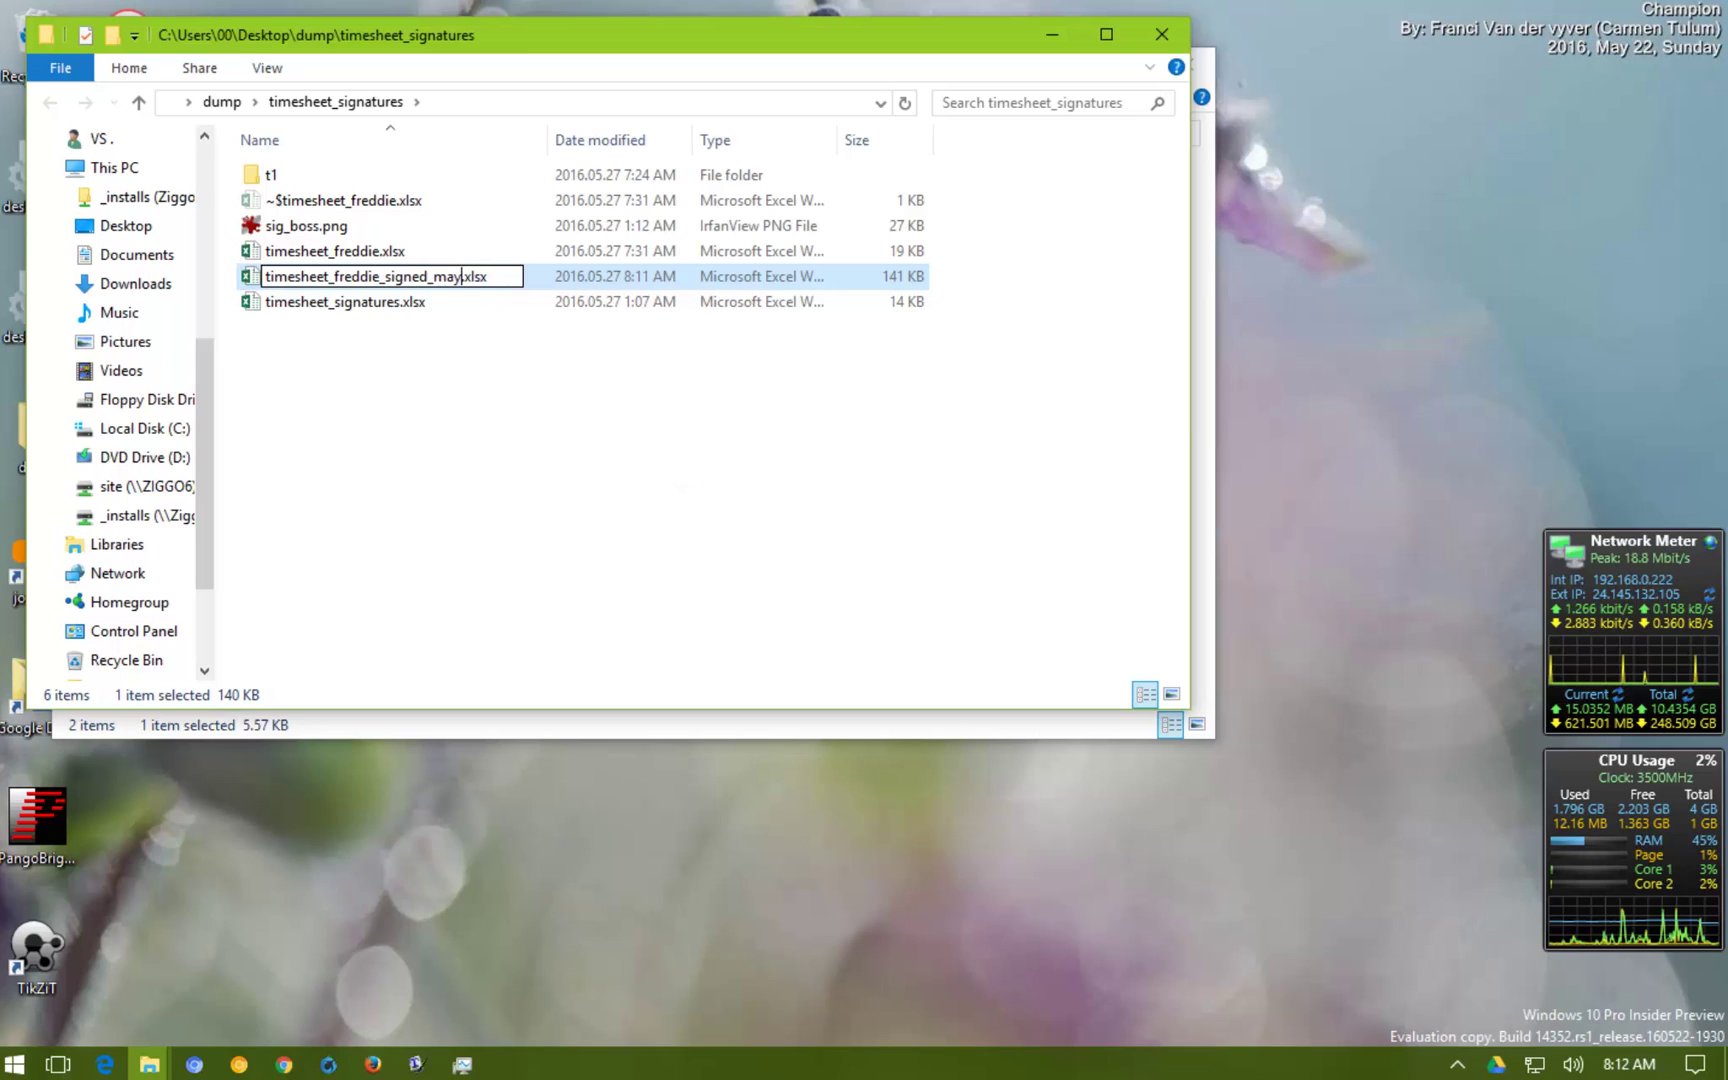
{"action": "type", "text": "016"}
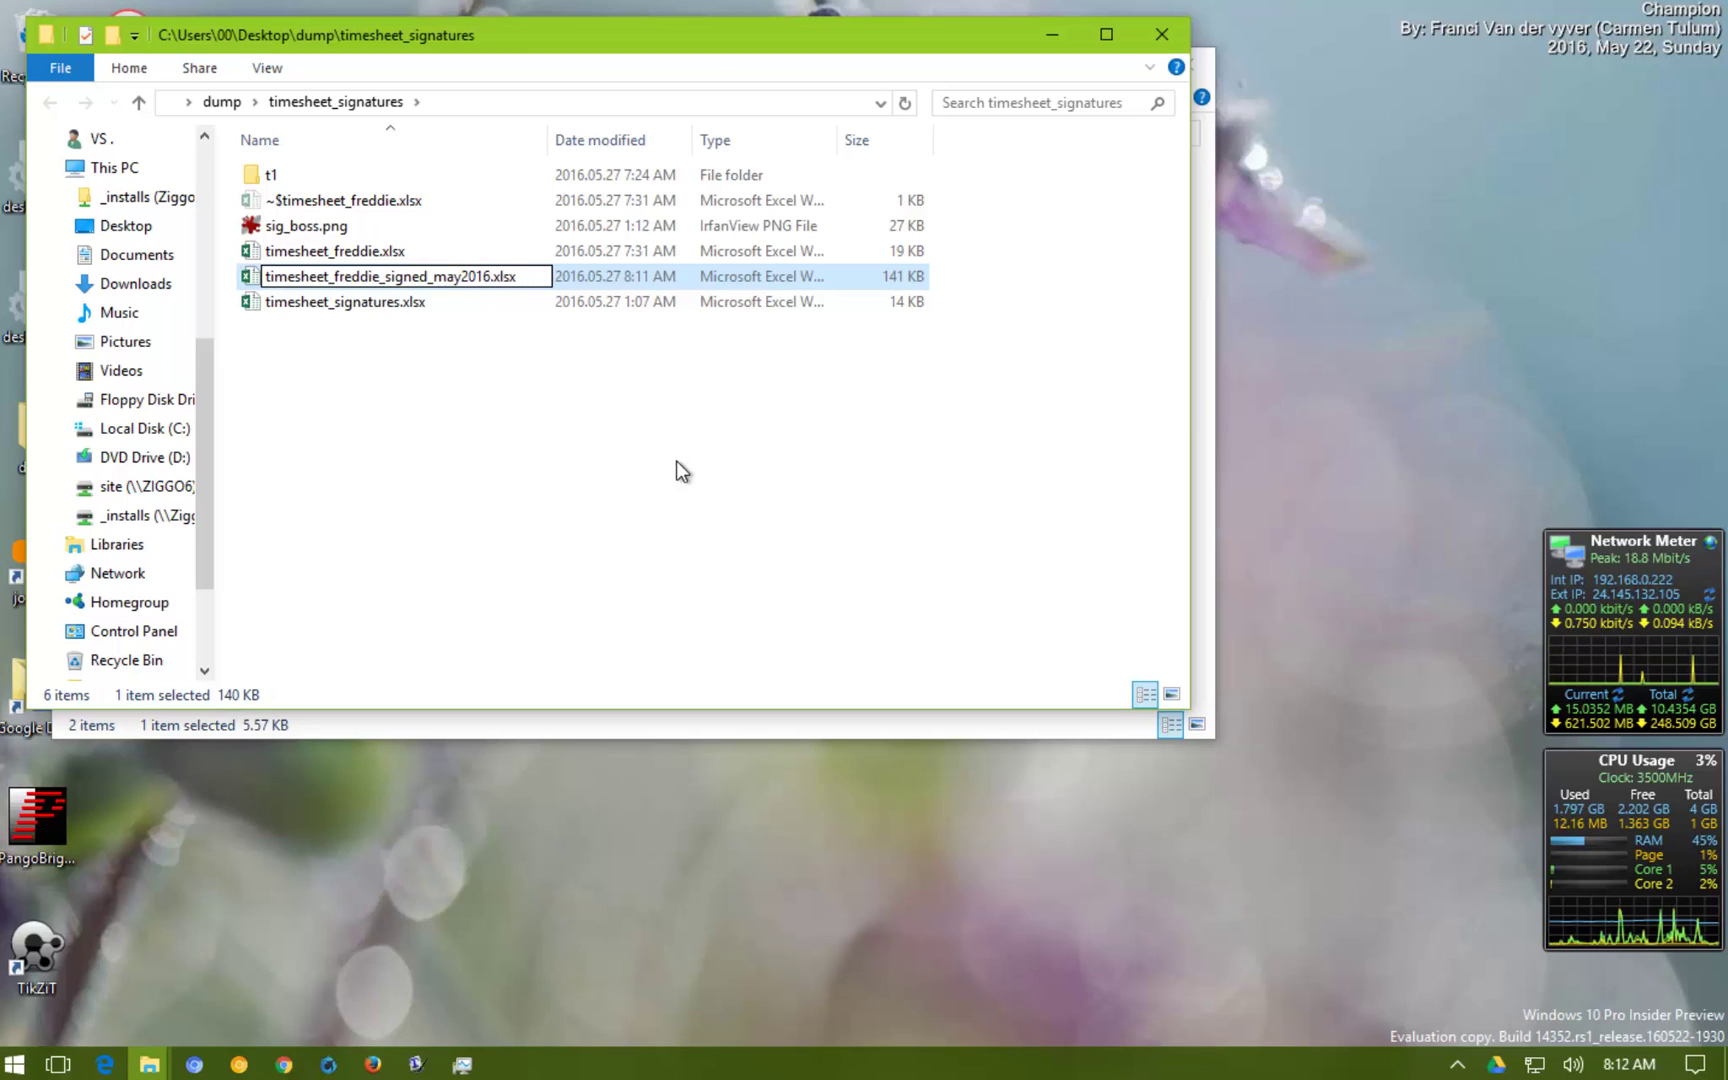
{"action": "key", "text": "Return"}
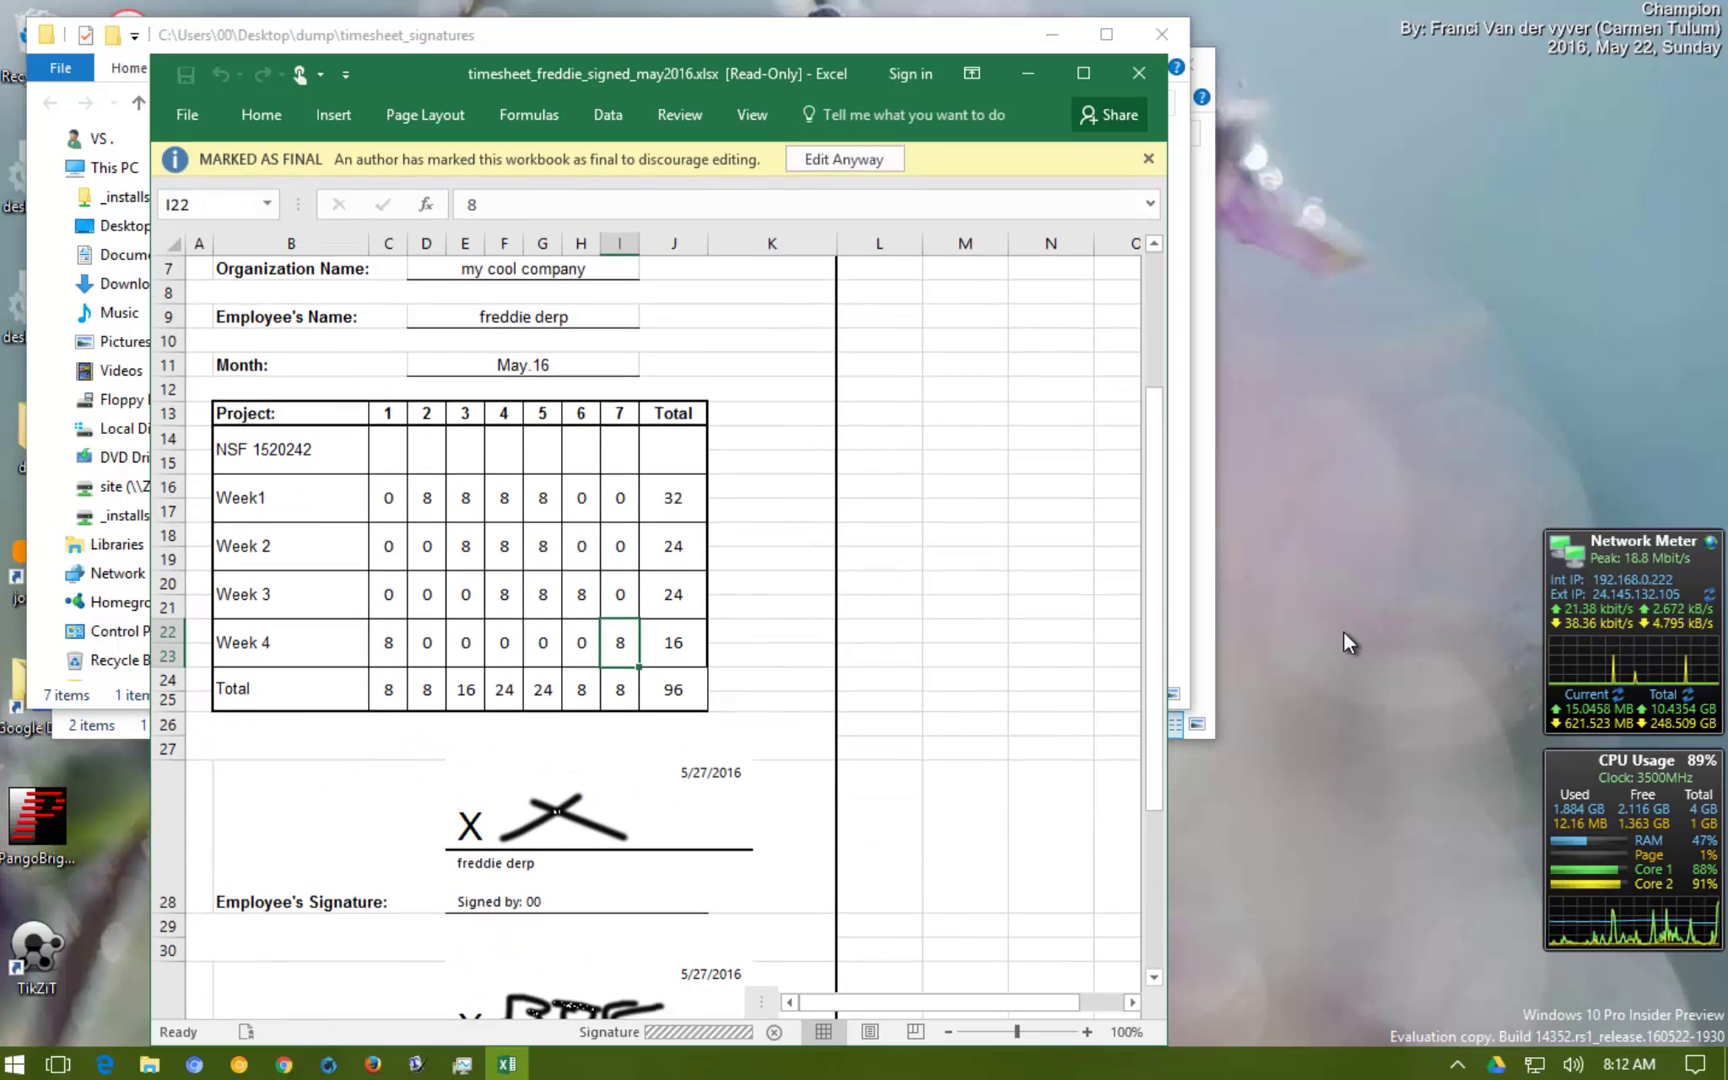
Scroll through timesheet_freddie_signed_may2016.xlsx to inspect the employee and BOSS signatures and the Marked as Final bar
{"action": "scroll", "coordinate": [870, 440], "scroll_direction": "down", "scroll_amount": 6}
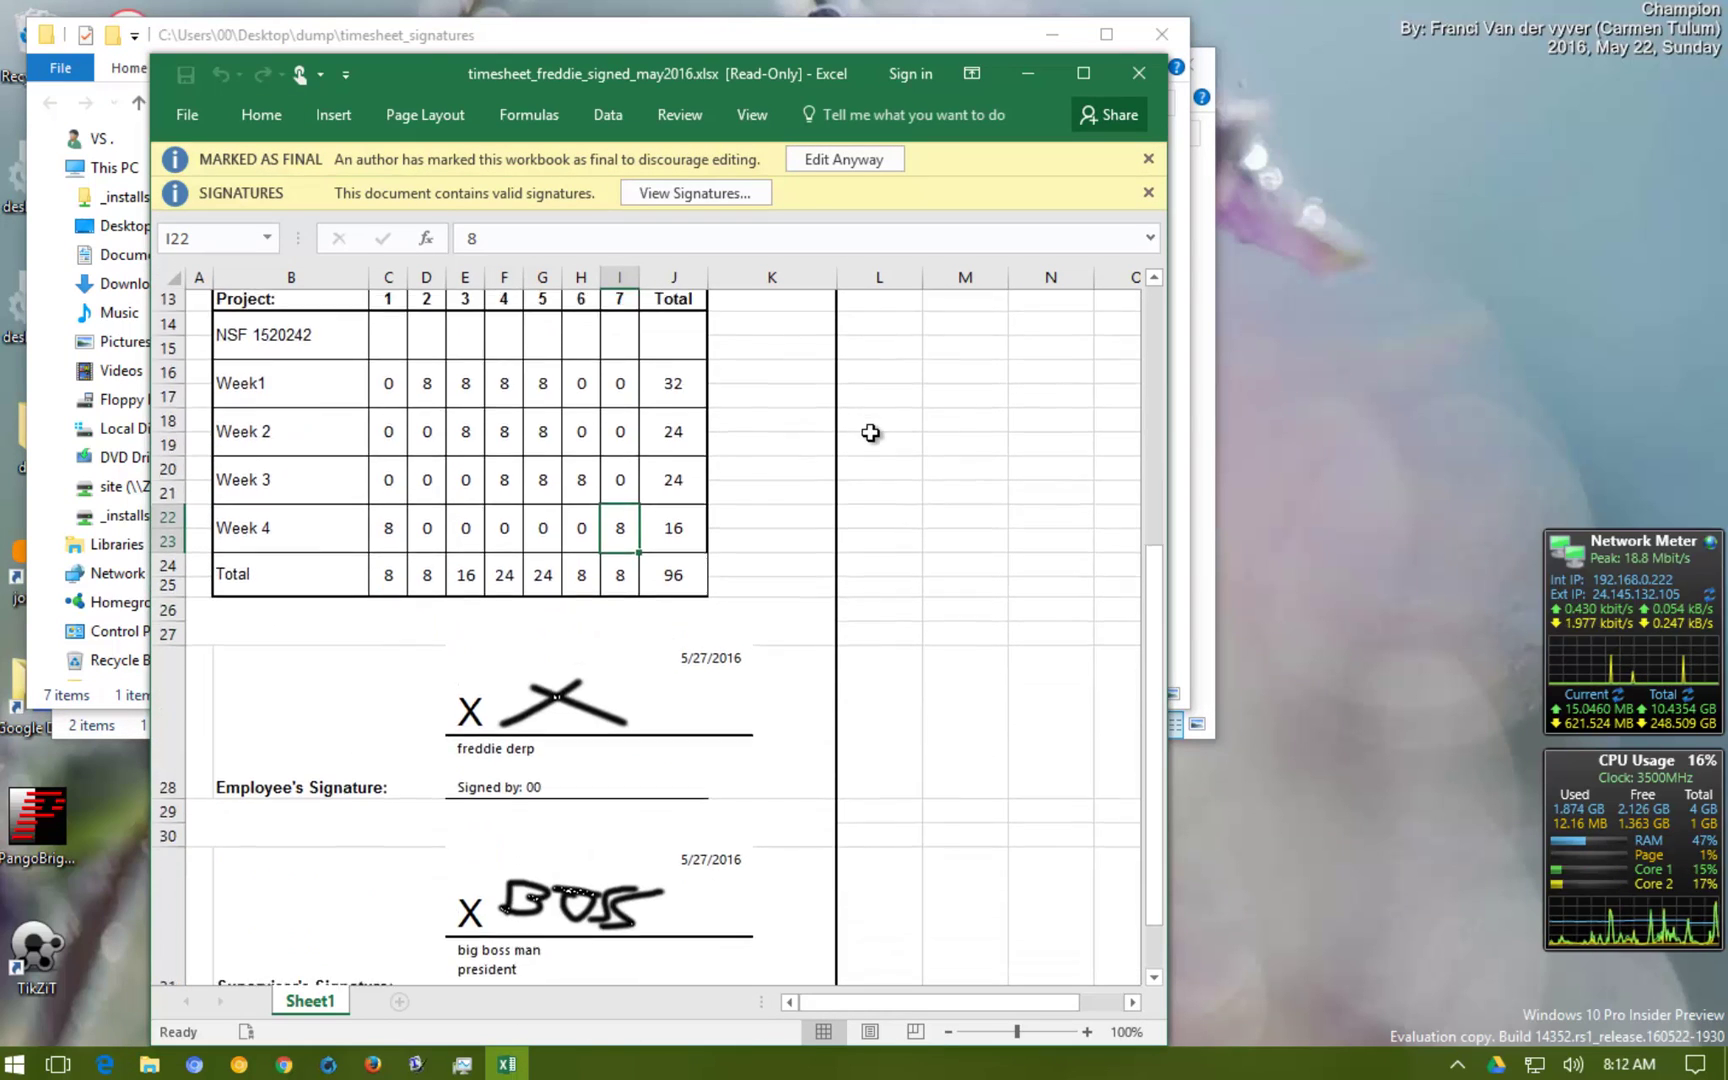
{"action": "scroll", "coordinate": [864, 580], "scroll_direction": "up", "scroll_amount": 4}
{"action": "scroll", "coordinate": [862, 581], "scroll_direction": "up", "scroll_amount": 4}
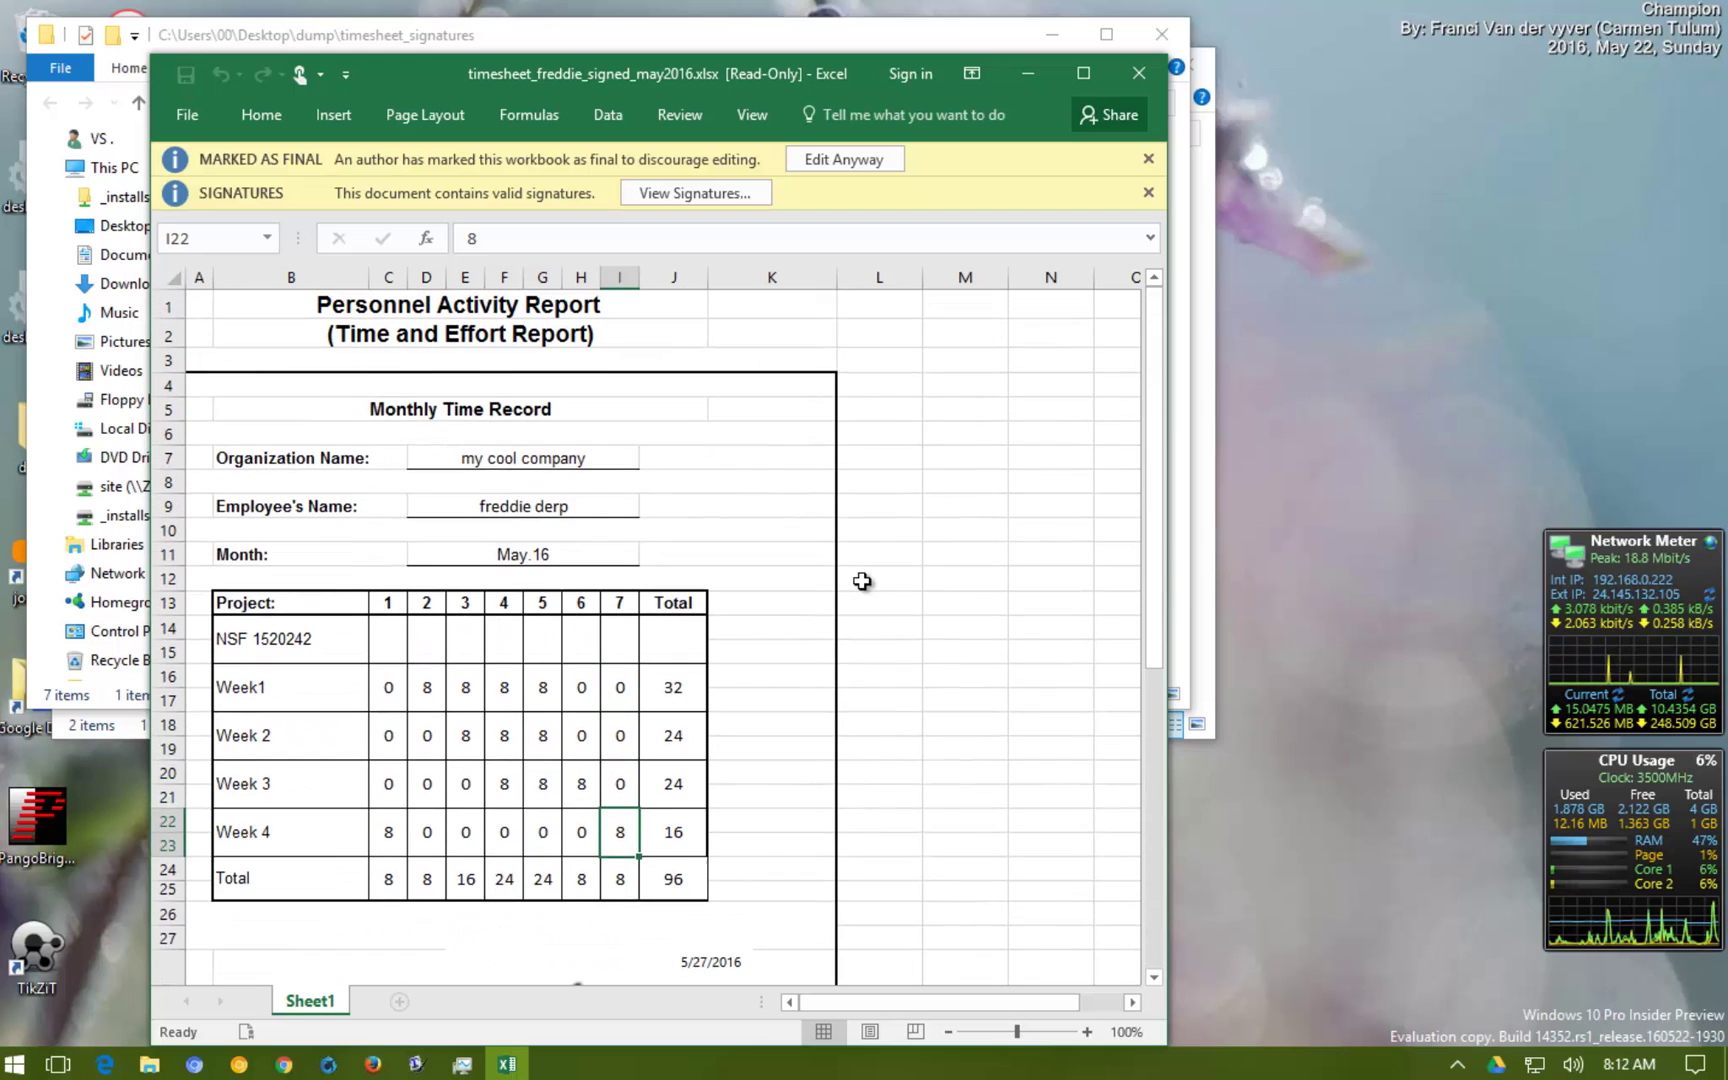
{"action": "scroll", "coordinate": [862, 581], "scroll_direction": "down", "scroll_amount": 4}
{"action": "scroll", "coordinate": [862, 581], "scroll_direction": "up", "scroll_amount": 2}
{"action": "scroll", "coordinate": [862, 581], "scroll_direction": "down", "scroll_amount": 6}
{"action": "scroll", "coordinate": [862, 581], "scroll_direction": "up", "scroll_amount": 7}
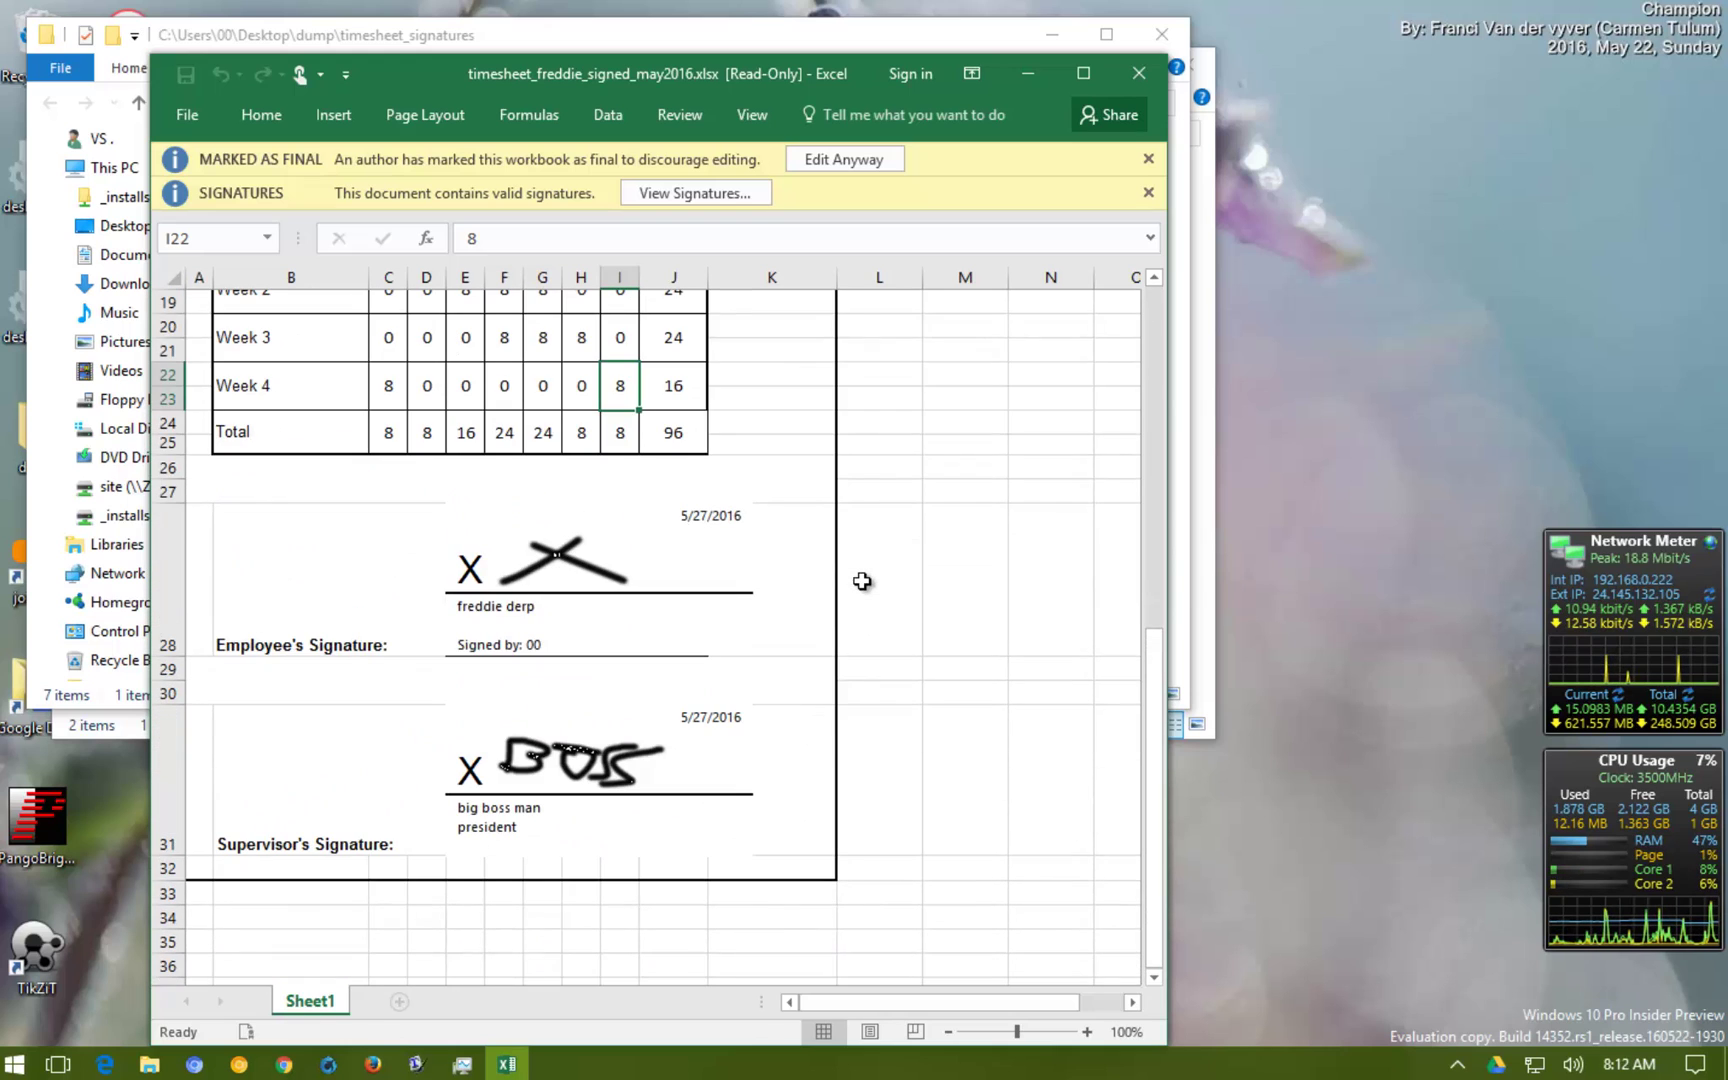
{"action": "scroll", "coordinate": [801, 569], "scroll_direction": "down", "scroll_amount": 2}
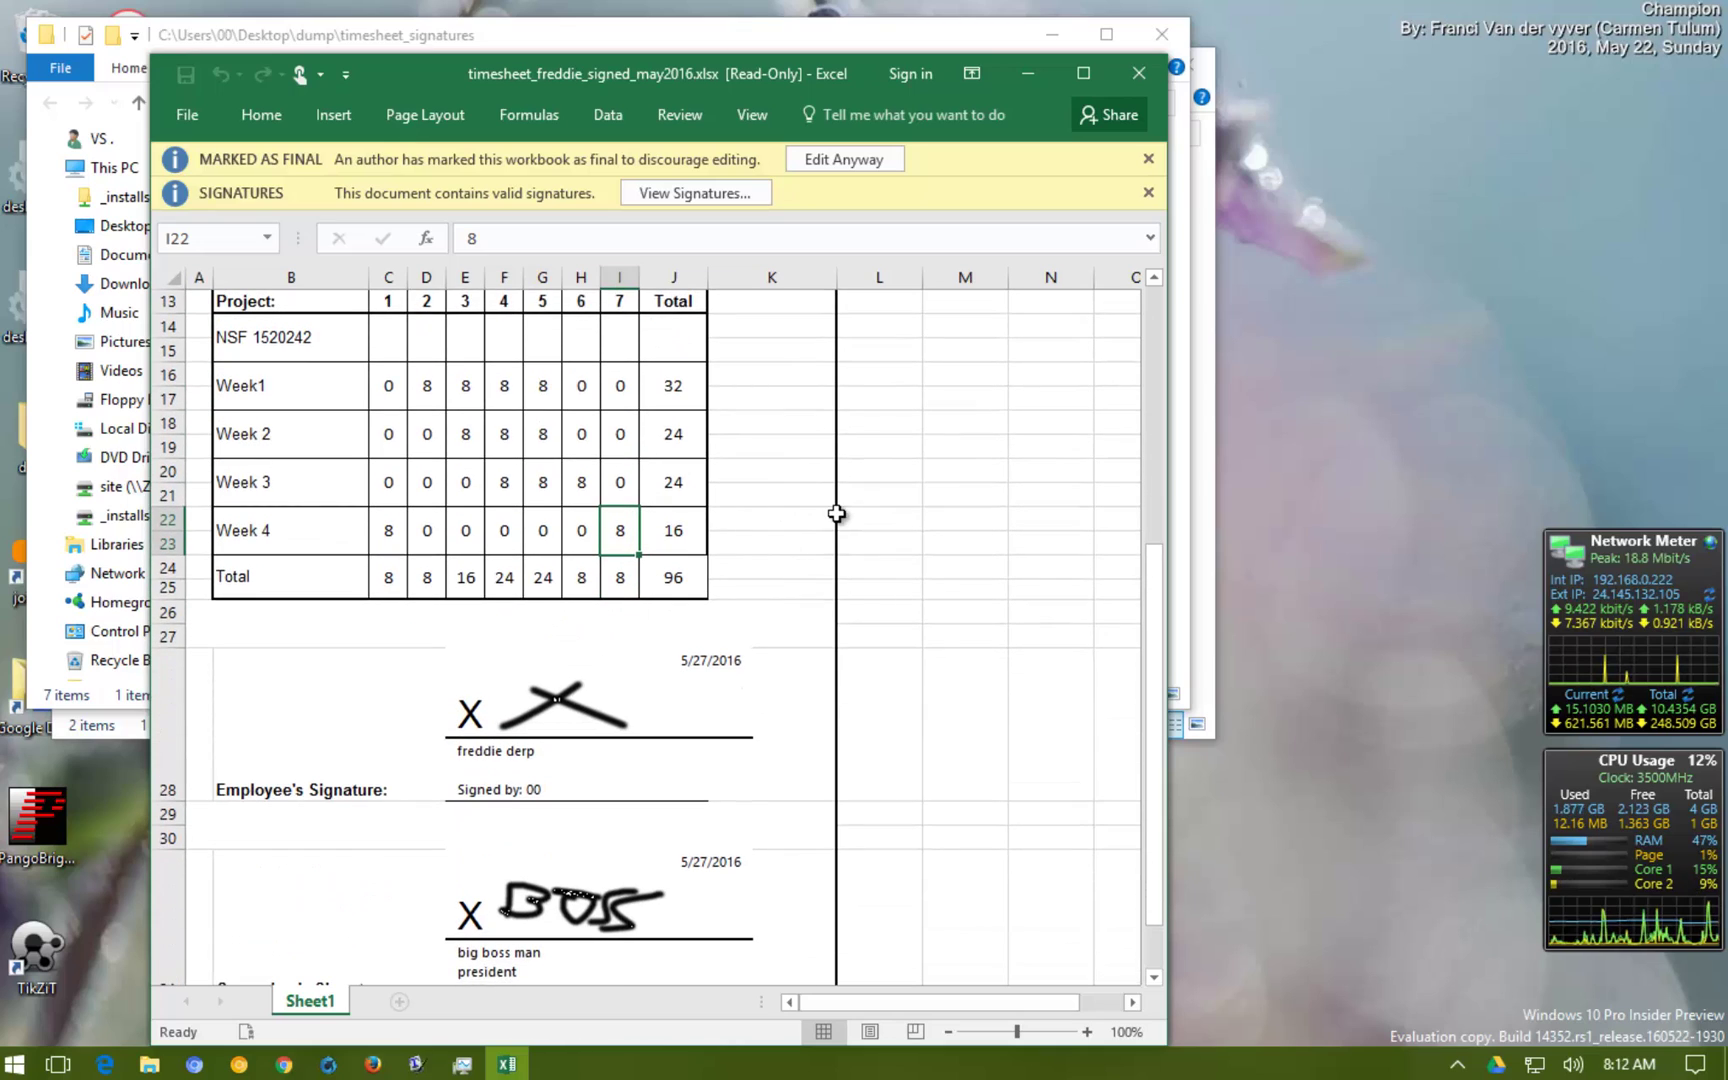